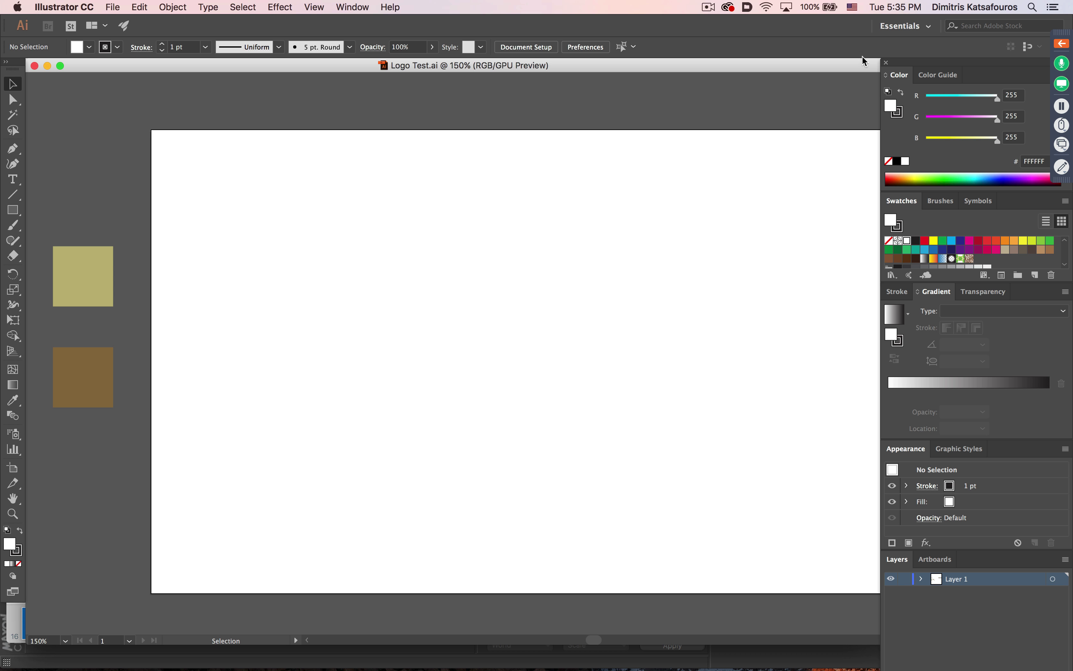
Switch to the 3D Small Screens workspace and check which Cineware panels are enabled
{"action": "left_click", "coordinate": [893, 27]}
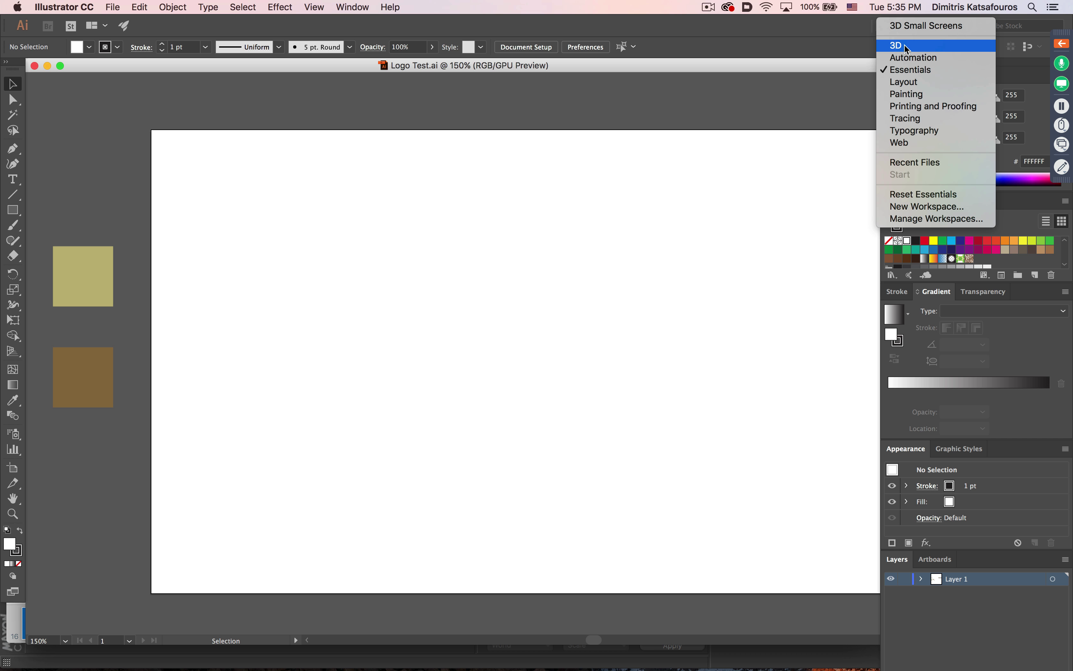
{"action": "left_click", "coordinate": [900, 28]}
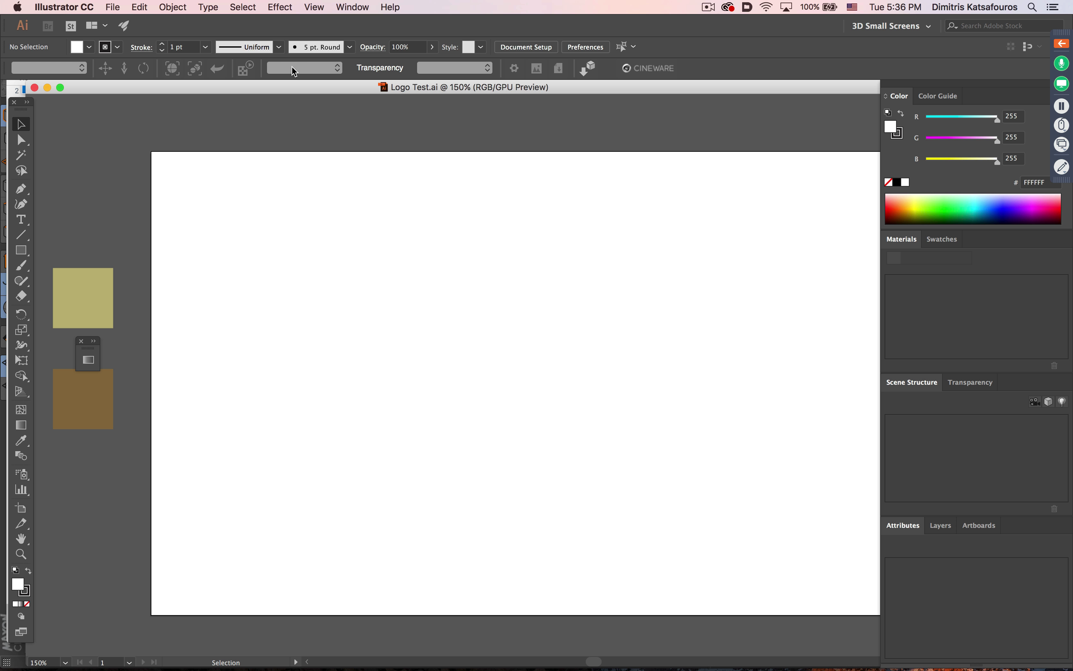
{"action": "left_click", "coordinate": [349, 6]}
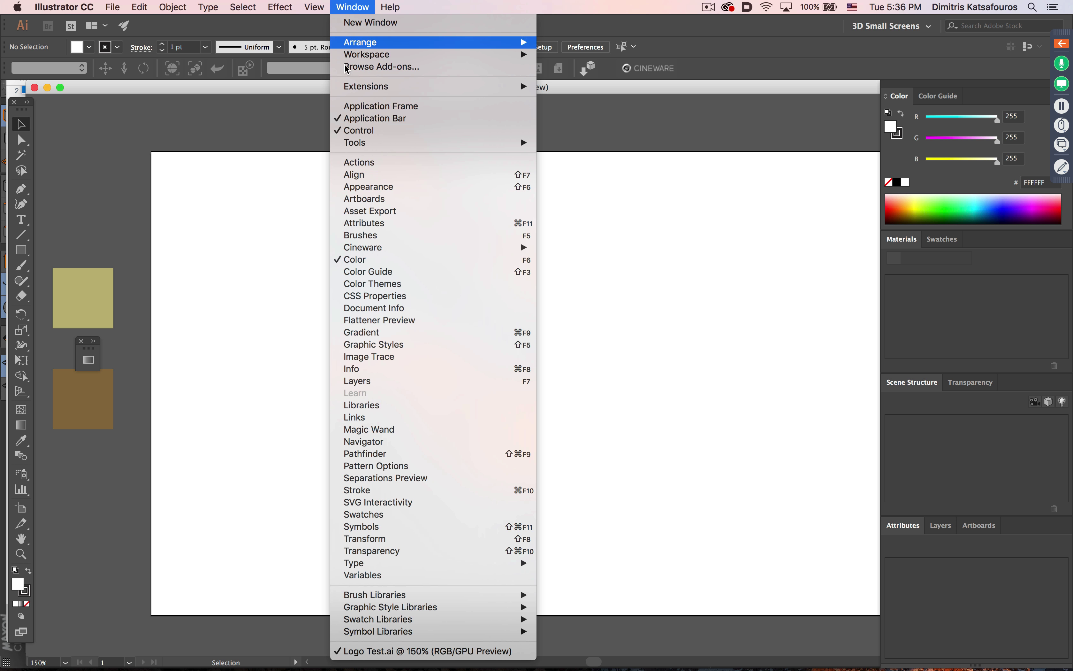
{"action": "mouse_move", "coordinate": [363, 248]}
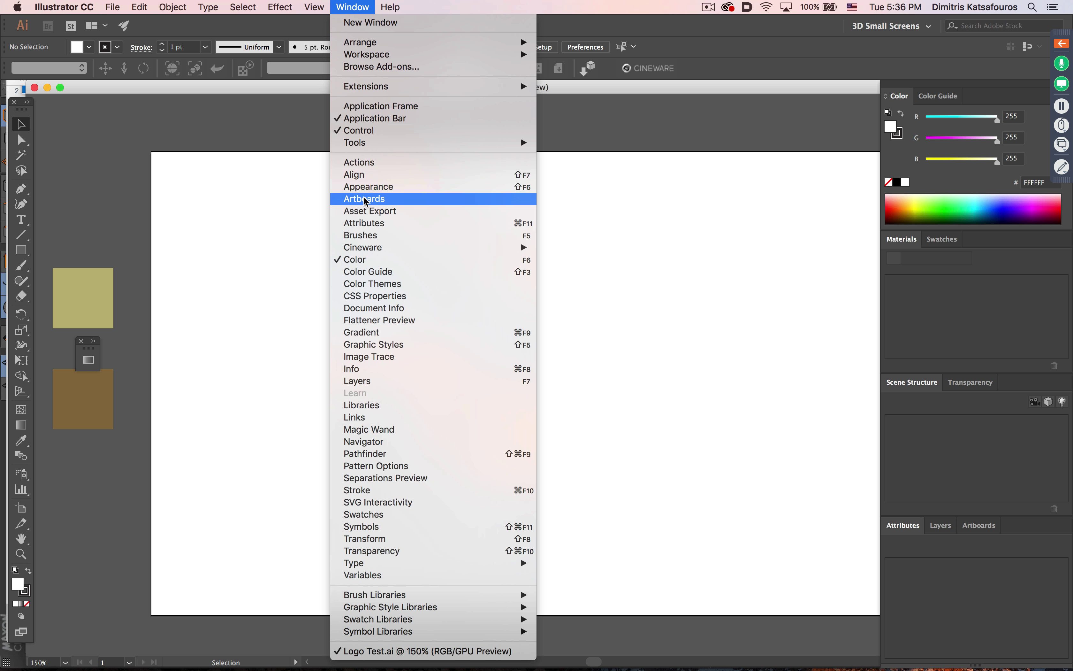
{"action": "mouse_move", "coordinate": [470, 247]}
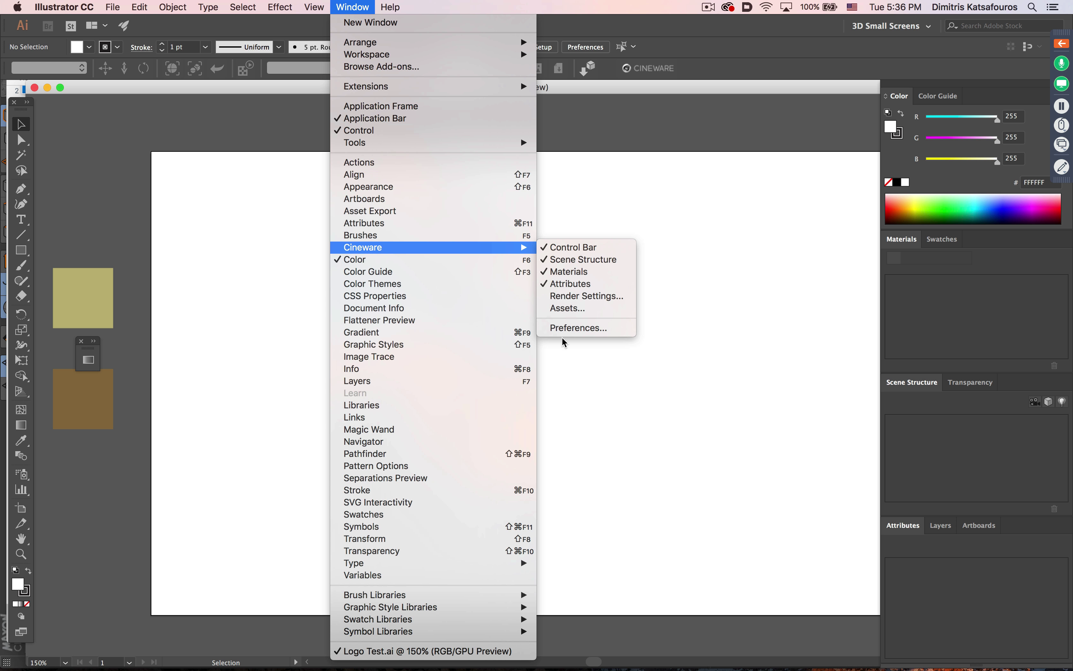
{"action": "left_click", "coordinate": [368, 6]}
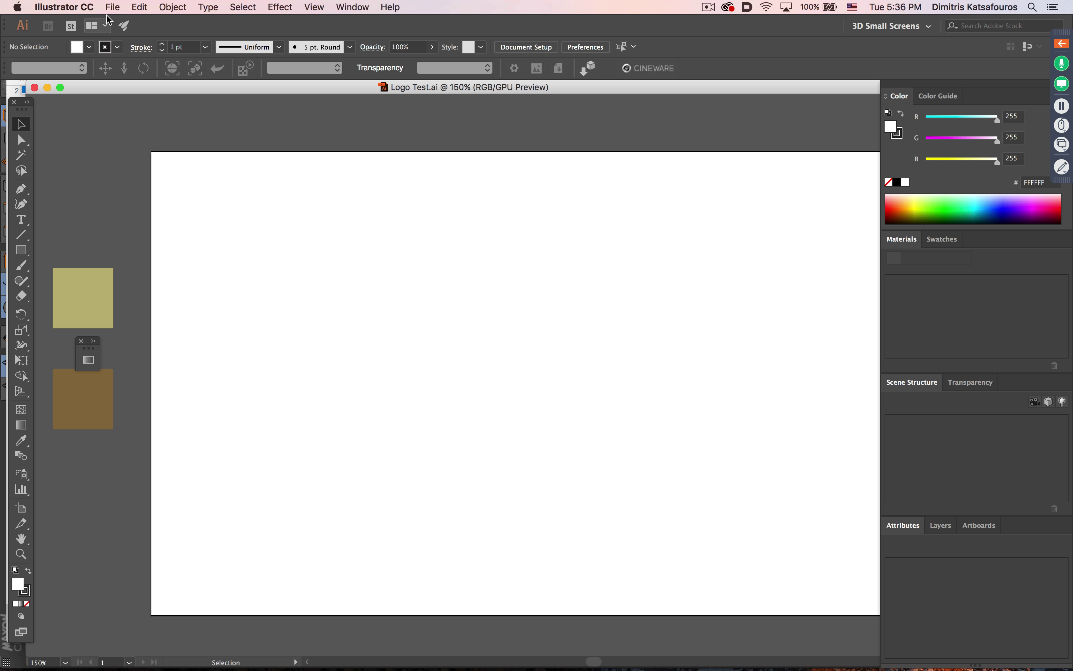
Place the Star.c4d file as a linked image from the artboard's upper-left corner, about 860 × 484 px
{"action": "left_click", "coordinate": [113, 6]}
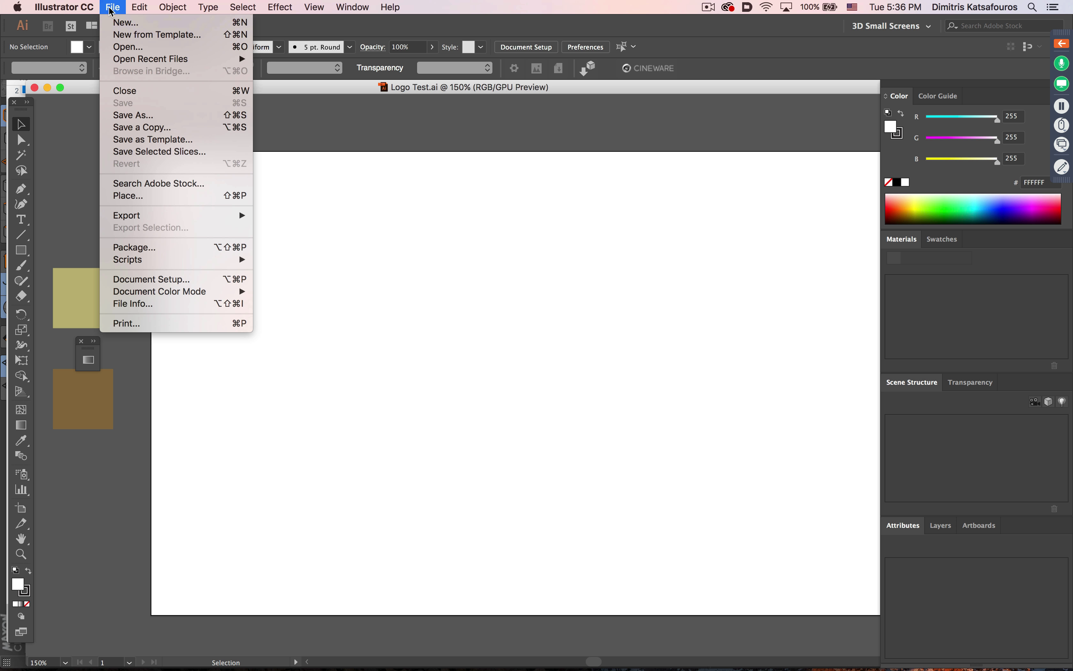
{"action": "left_click", "coordinate": [108, 5]}
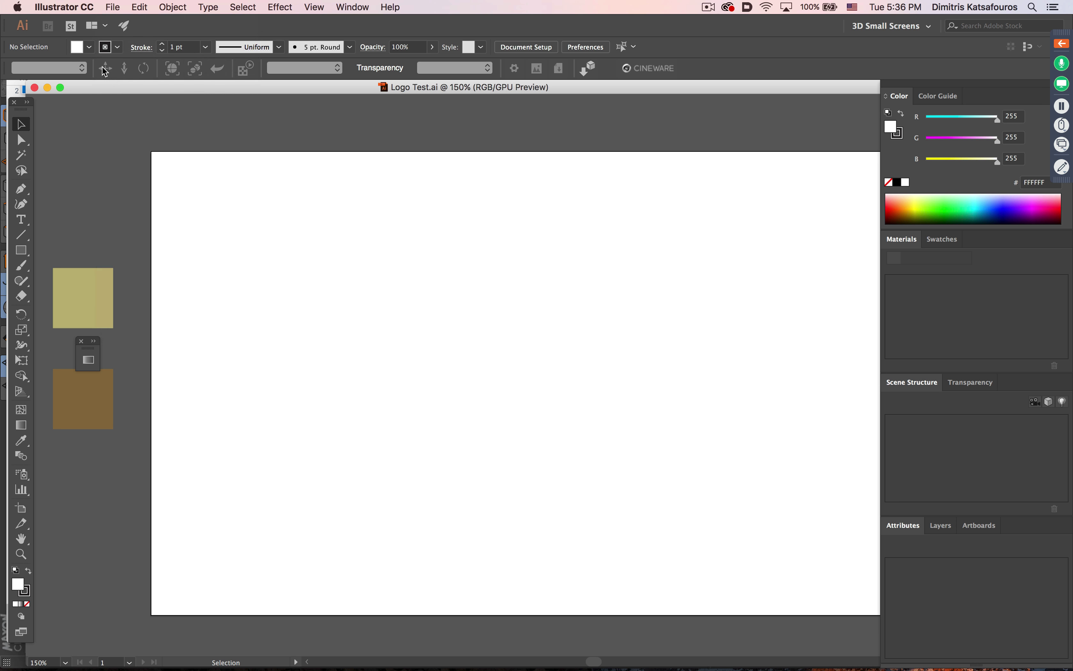
{"action": "left_click", "coordinate": [113, 7]}
{"action": "left_click", "coordinate": [120, 196]}
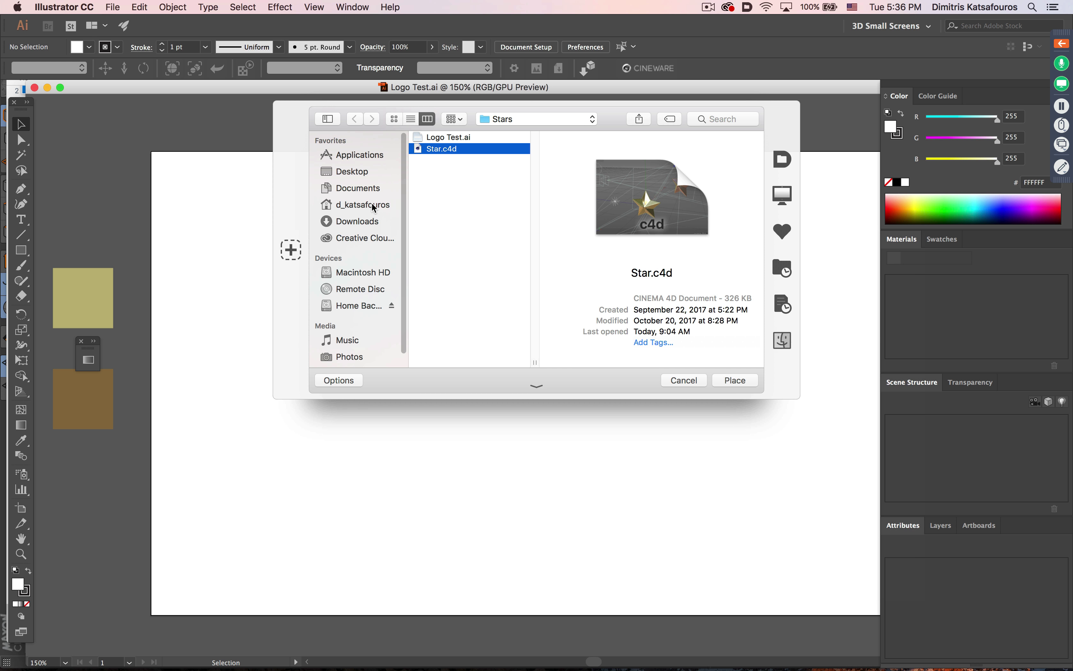
{"action": "left_click", "coordinate": [735, 380]}
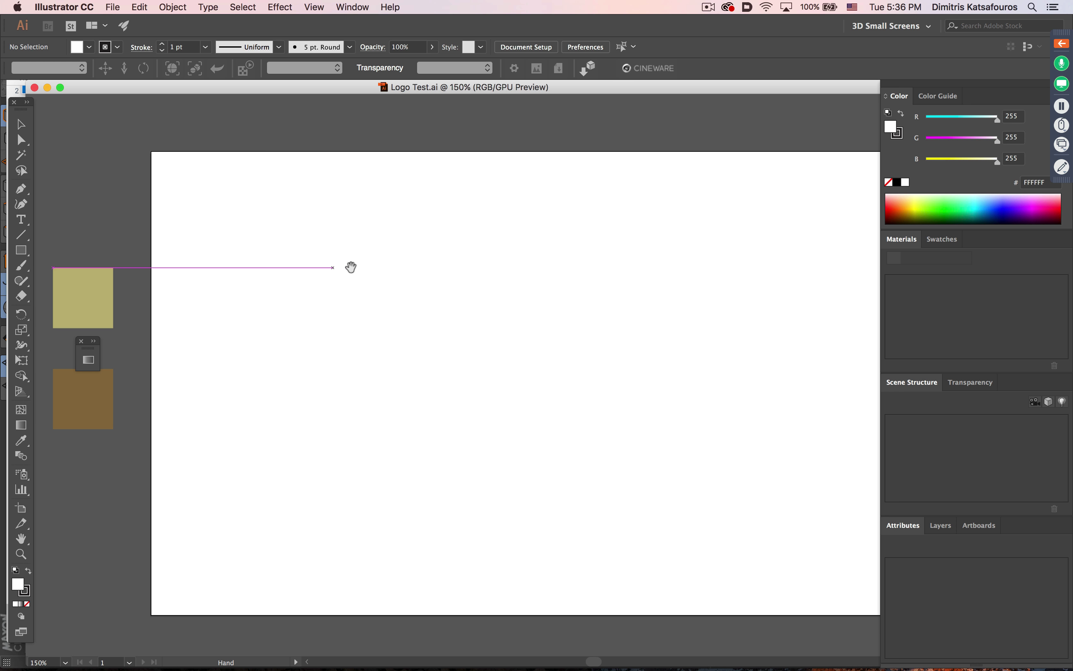
{"action": "left_click_drag", "start_coordinate": [348, 263], "coordinate": [250, 243]}
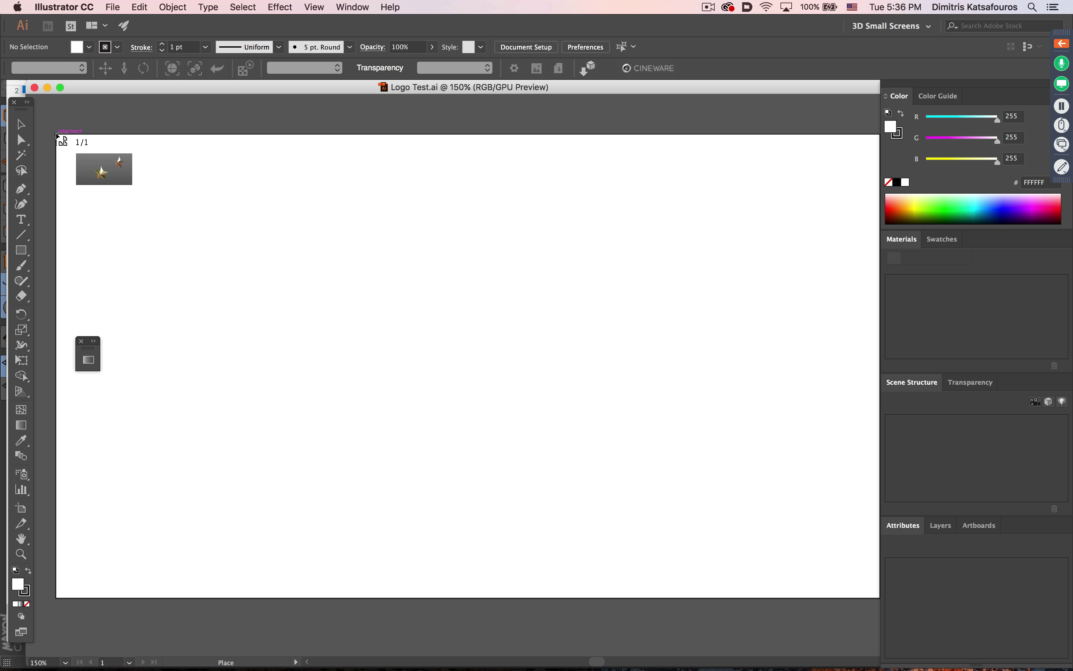
{"action": "left_click_drag", "start_coordinate": [56, 134], "coordinate": [801, 600]}
{"action": "scroll", "coordinate": [510, 383], "scroll_direction": "left", "scroll_amount": 5}
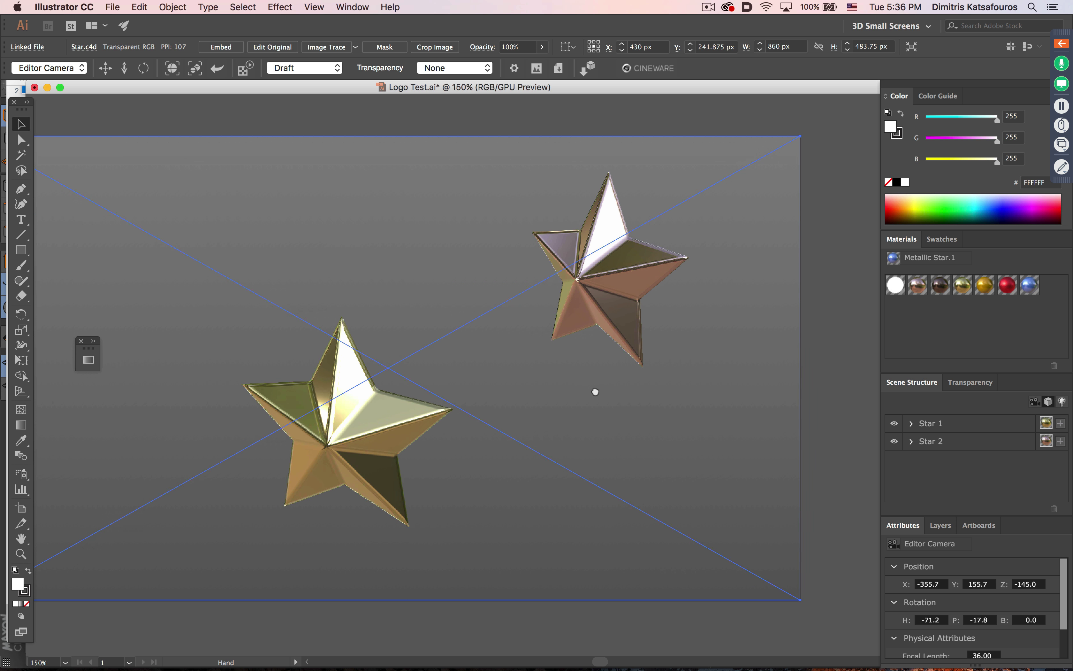
{"action": "key", "text": "super+minus"}
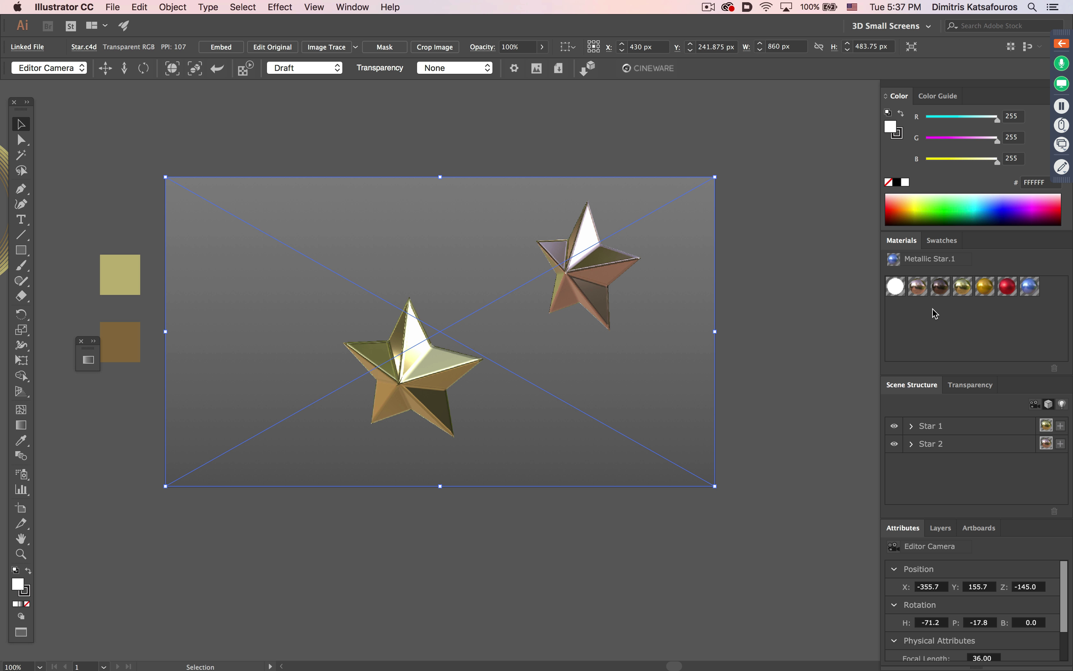
Compare the swatches with the Star.c4d materials, and look through the scene's lists of cameras, lights and objects
{"action": "left_click", "coordinate": [944, 242]}
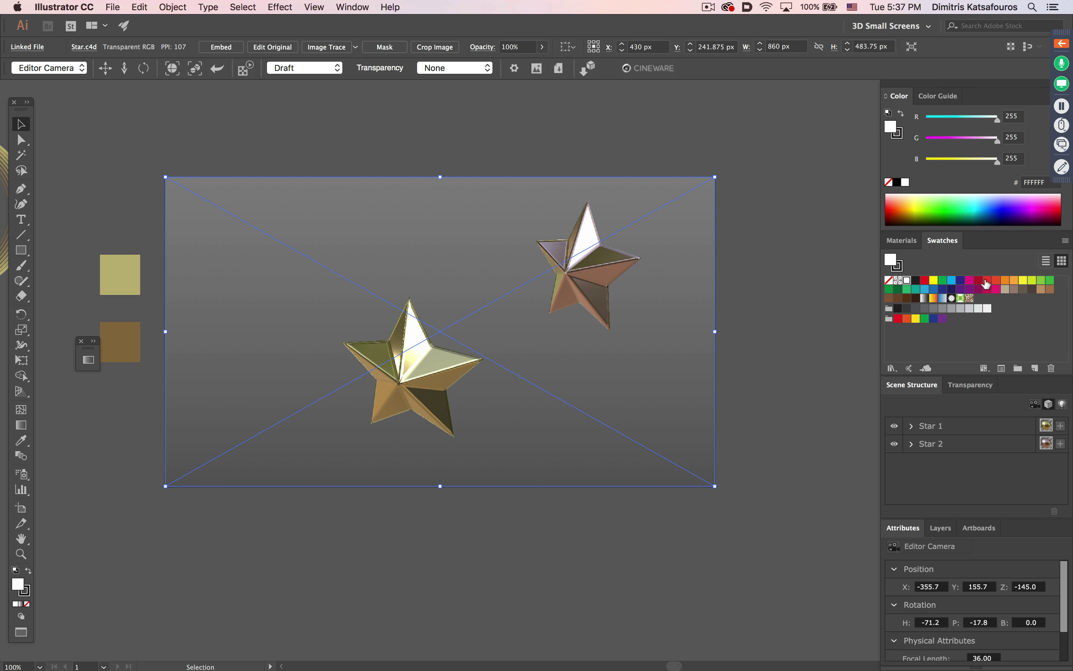
{"action": "left_click", "coordinate": [911, 243]}
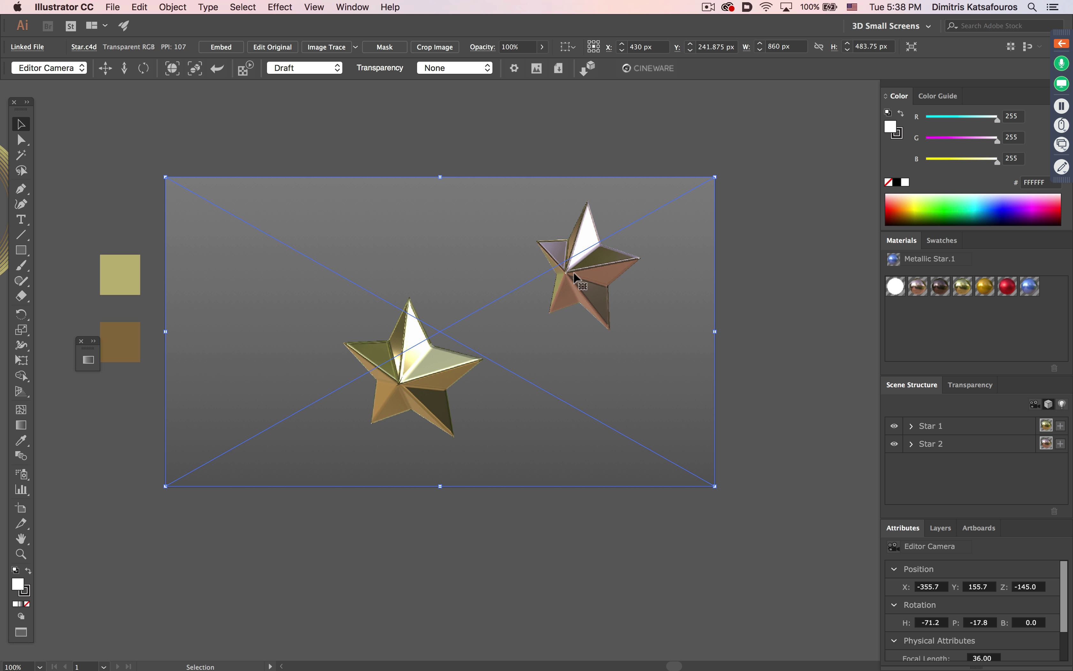
{"action": "left_click", "coordinate": [1034, 404]}
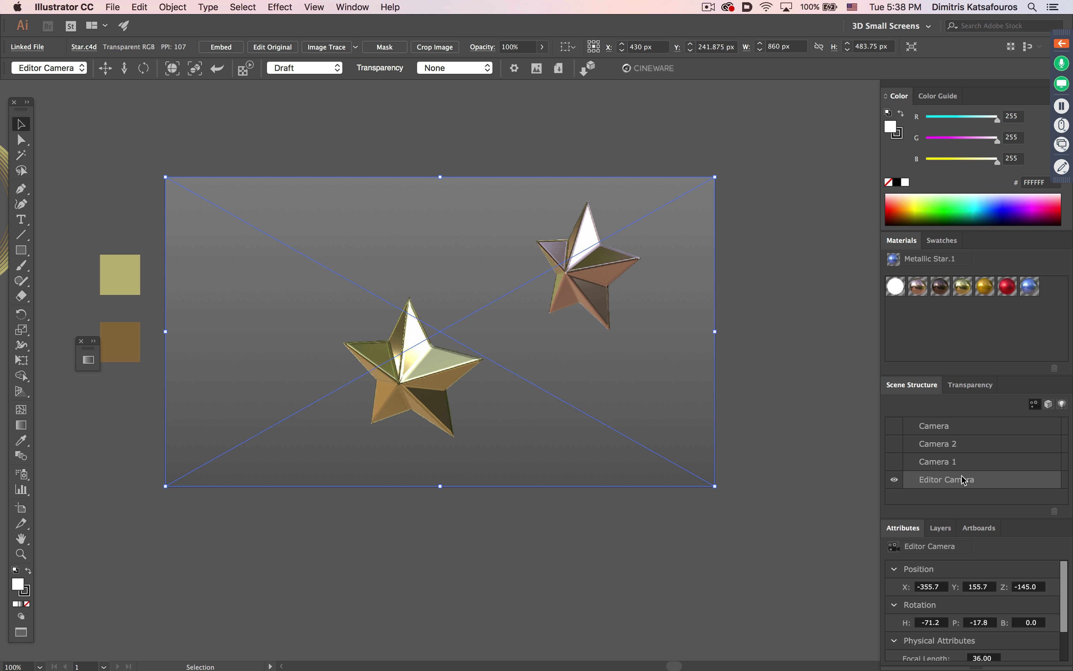
{"action": "left_click", "coordinate": [1063, 404]}
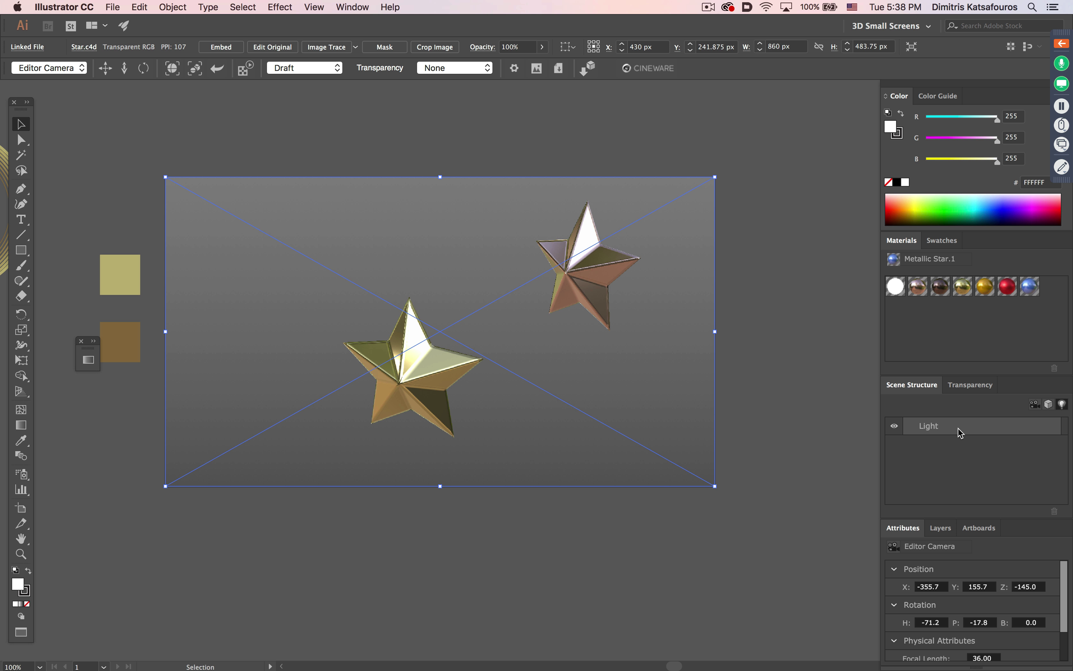
{"action": "left_click", "coordinate": [1048, 404]}
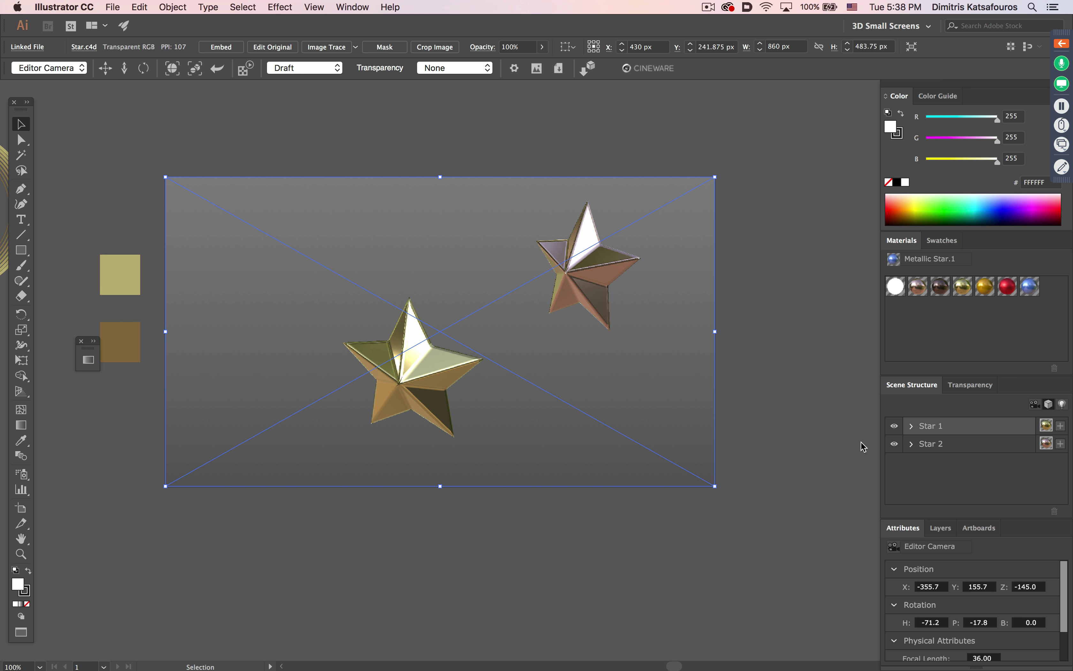
Open the original Star.c4d in Cinema 4D to examine its object list, and return to Illustrator
{"action": "left_click", "coordinate": [274, 46]}
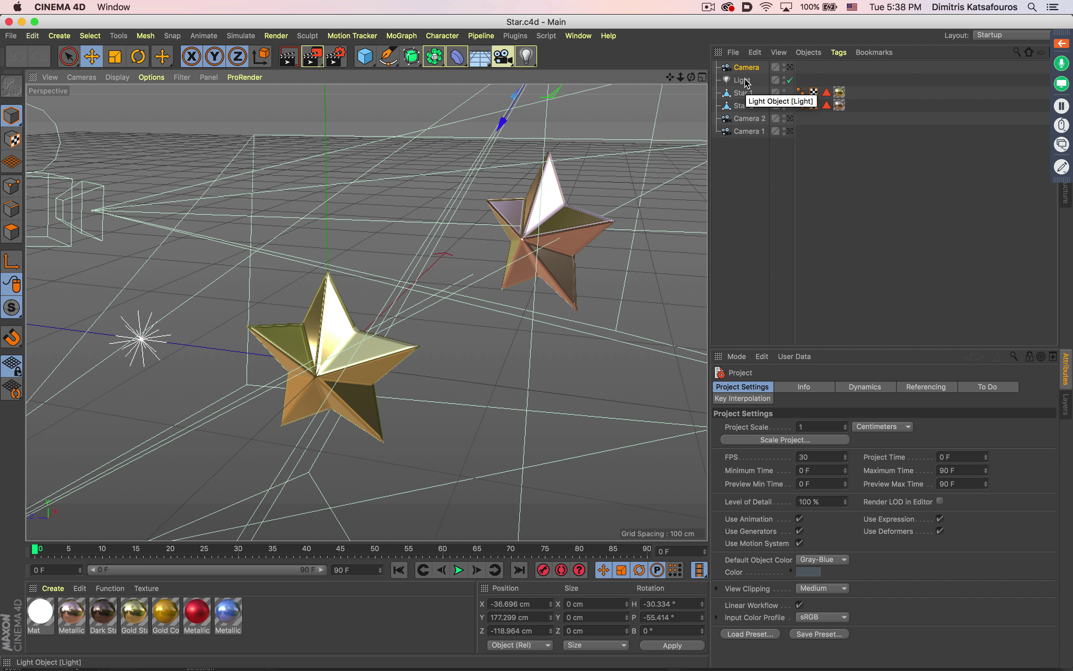
{"action": "key", "text": "super+Tab"}
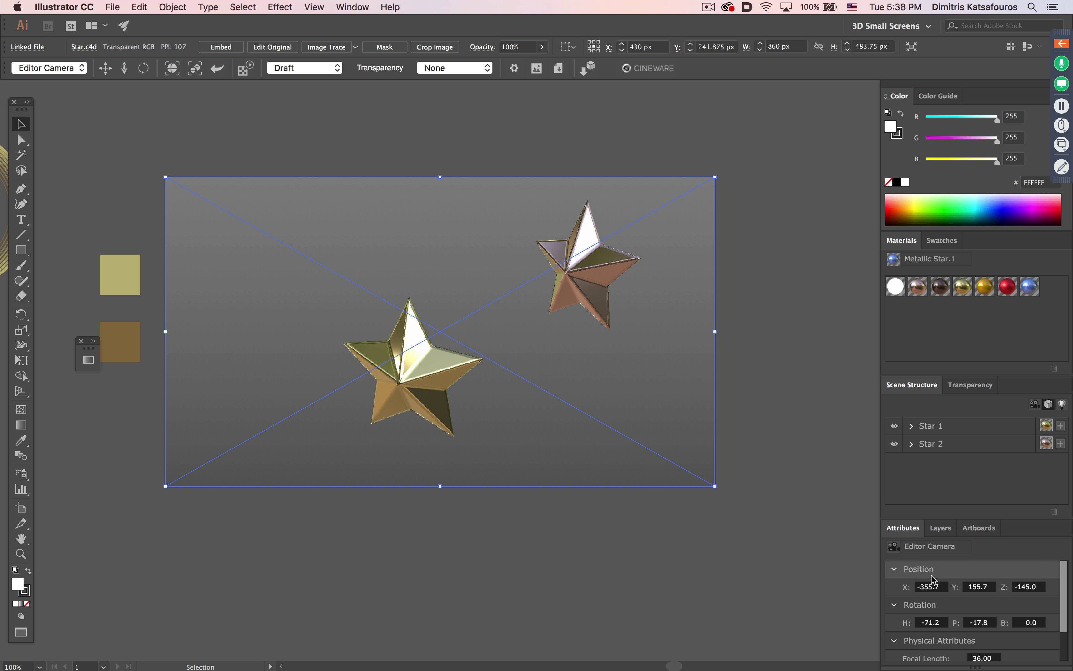
Collapse the Position, Rotation and Physical Attributes groups of the Editor Camera
{"action": "left_click", "coordinate": [894, 569]}
{"action": "left_click", "coordinate": [894, 586]}
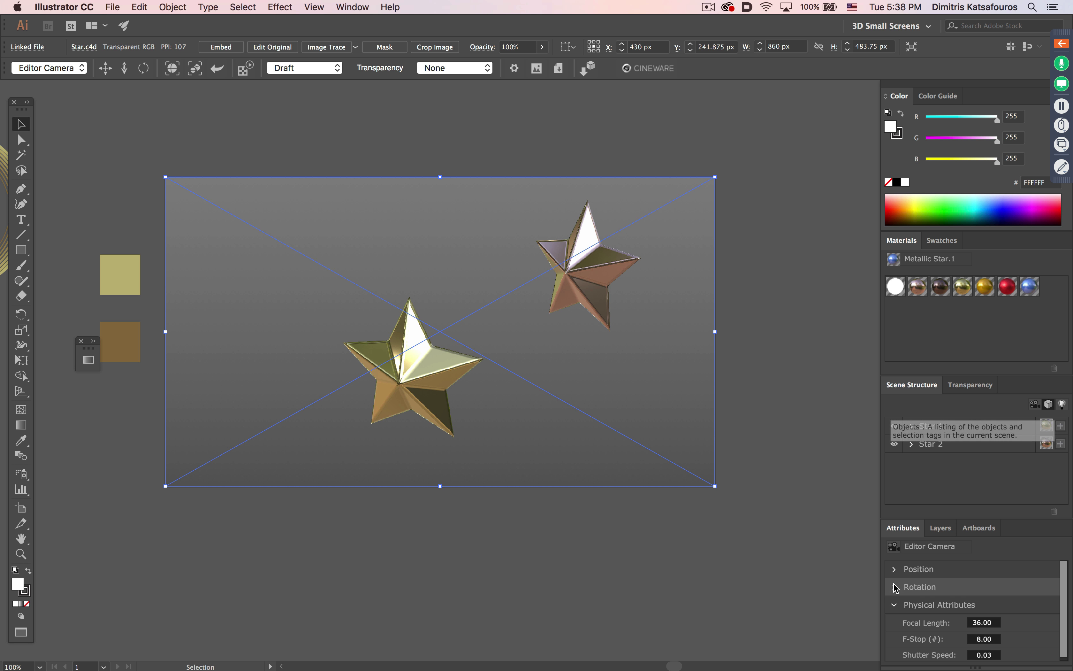
{"action": "left_click", "coordinate": [895, 604]}
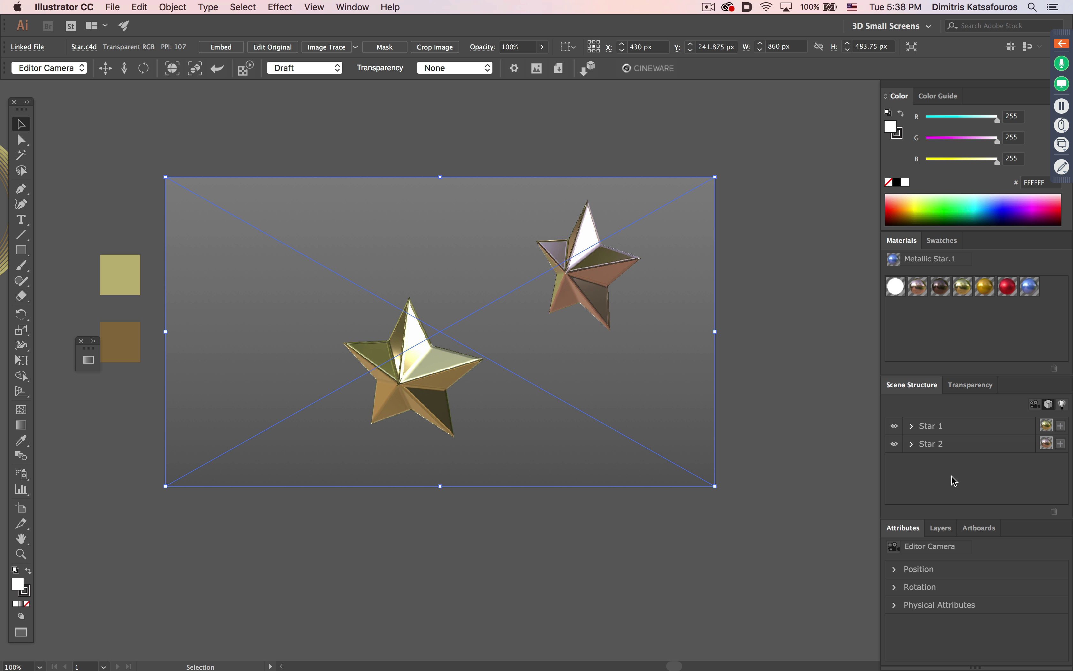
Examine the attributes of Star 2 and of Camera 1, including the camera's rotation and physical attributes
{"action": "left_click", "coordinate": [957, 444]}
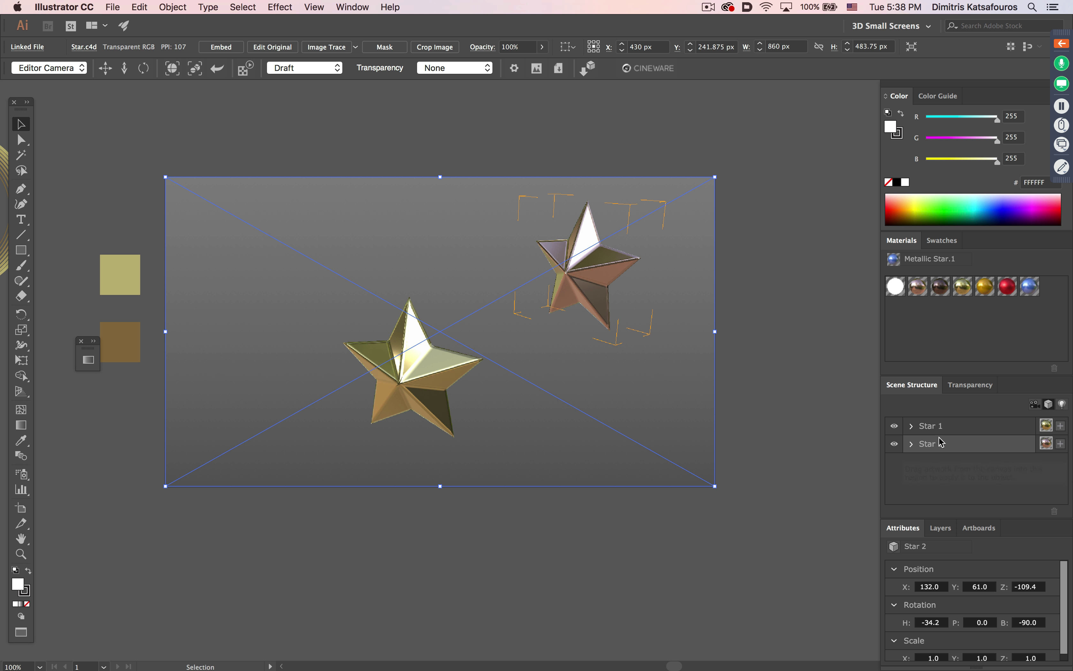
{"action": "left_click", "coordinate": [1033, 405]}
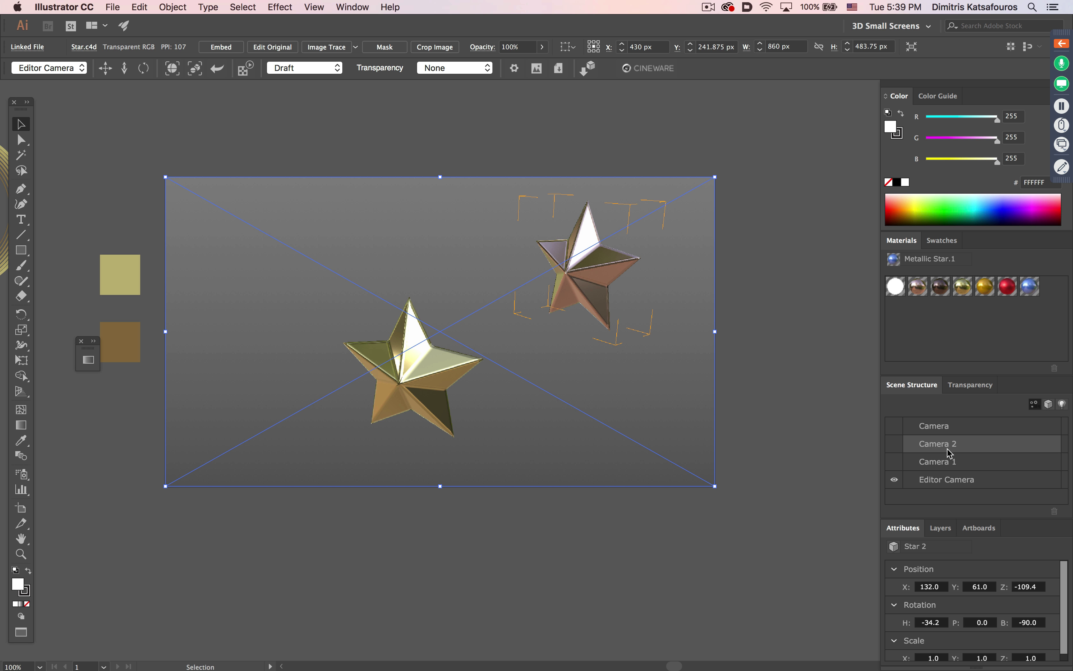
{"action": "left_click", "coordinate": [951, 463]}
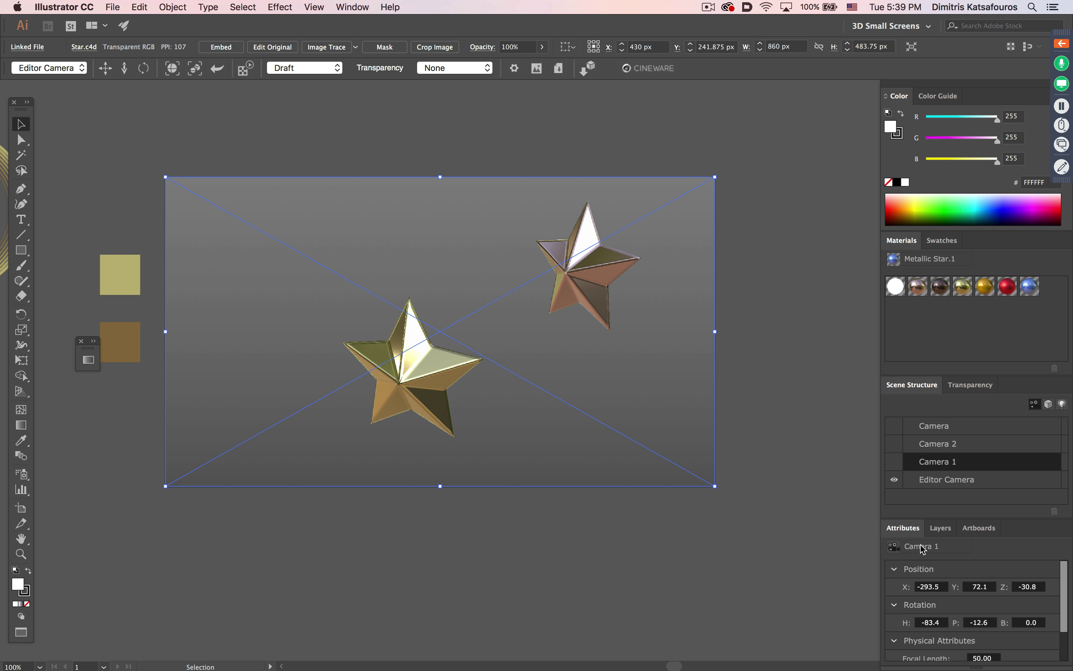
{"action": "left_click", "coordinate": [894, 568]}
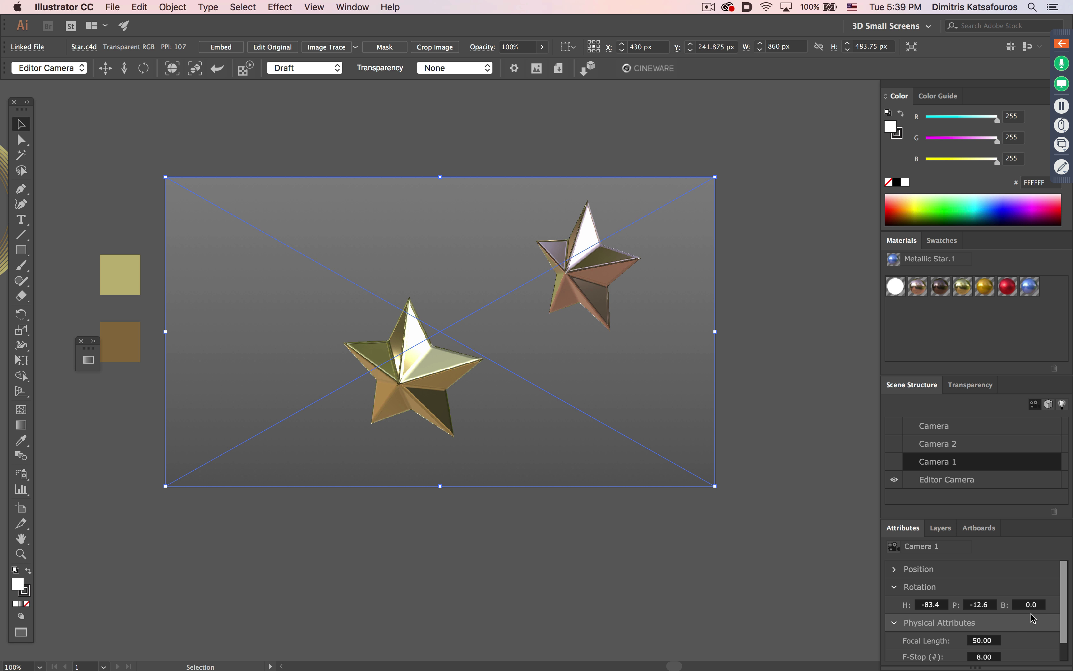
{"action": "scroll", "coordinate": [1056, 612], "scroll_direction": "down", "scroll_amount": 1}
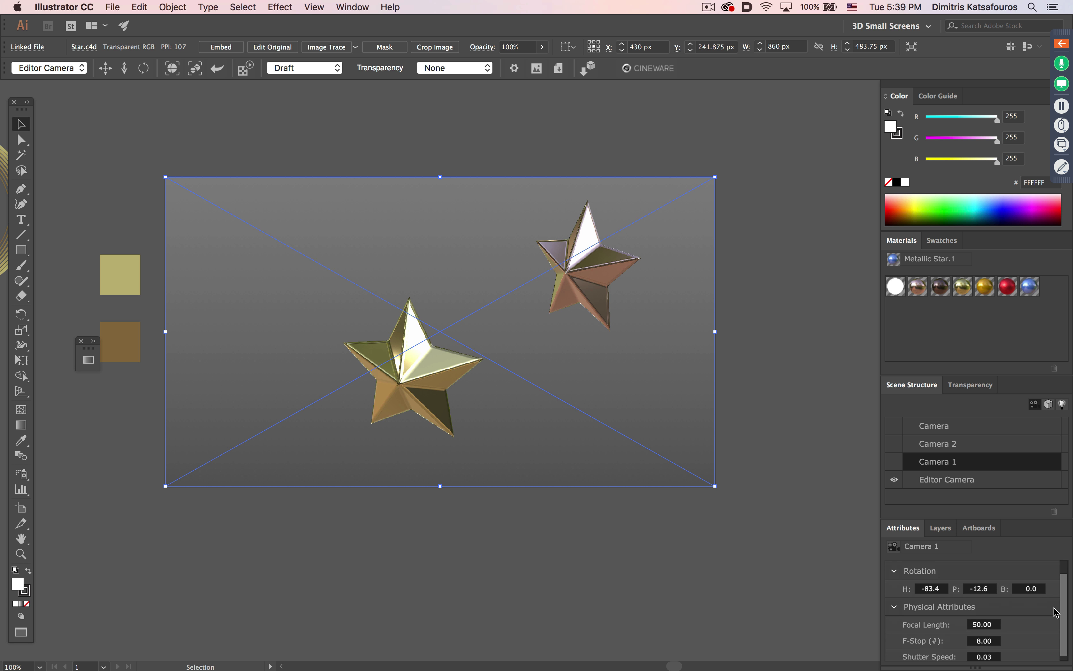
{"action": "scroll", "coordinate": [1056, 612], "scroll_direction": "down", "scroll_amount": 1}
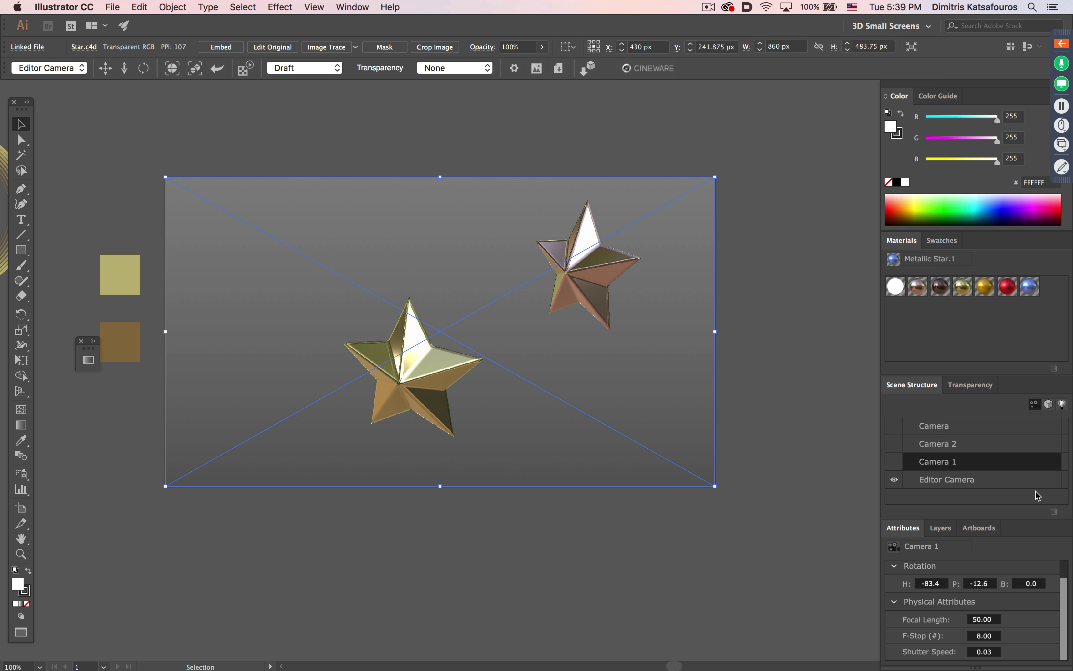
Examine the color, intensity and shadow attributes of the scene's Light, and return to the list of objects
{"action": "left_click", "coordinate": [1063, 404]}
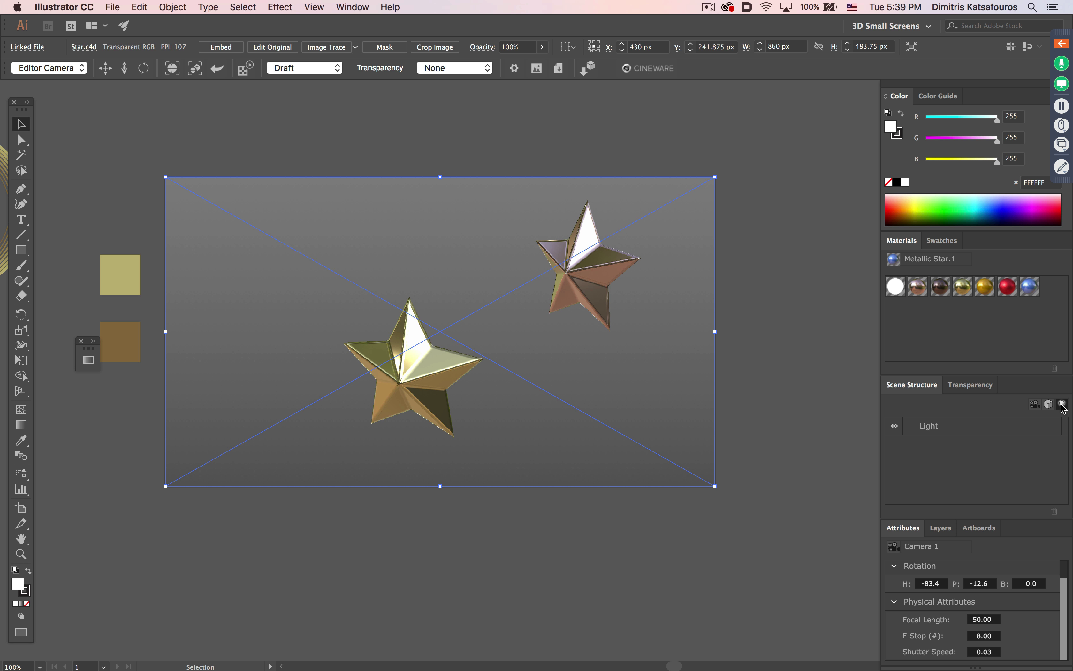
{"action": "left_click", "coordinate": [948, 427]}
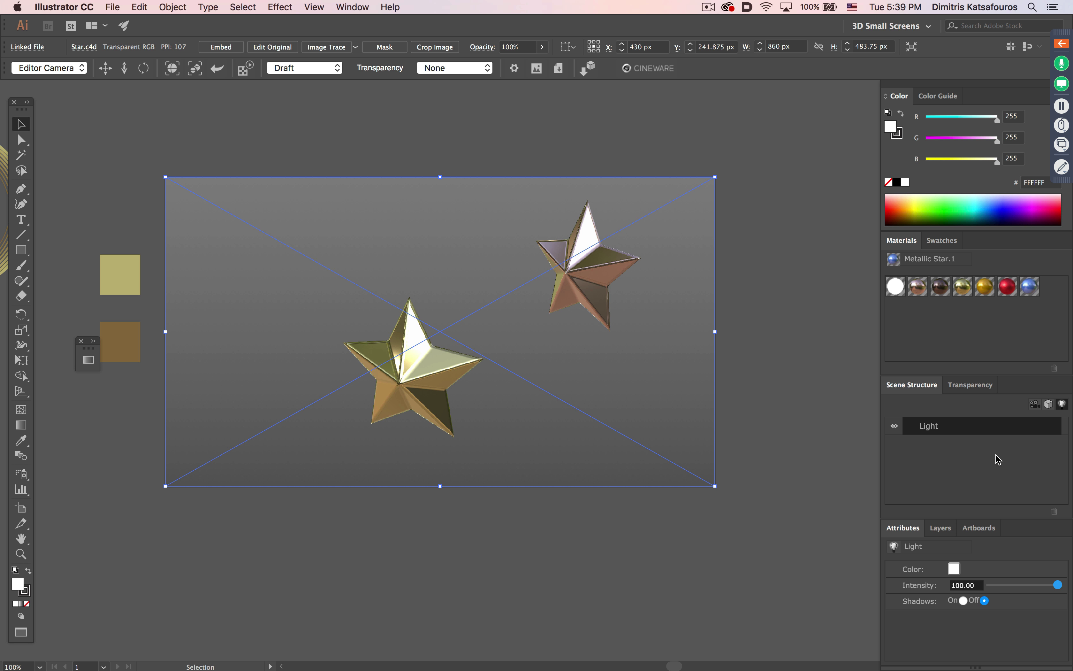
{"action": "left_click", "coordinate": [1049, 404]}
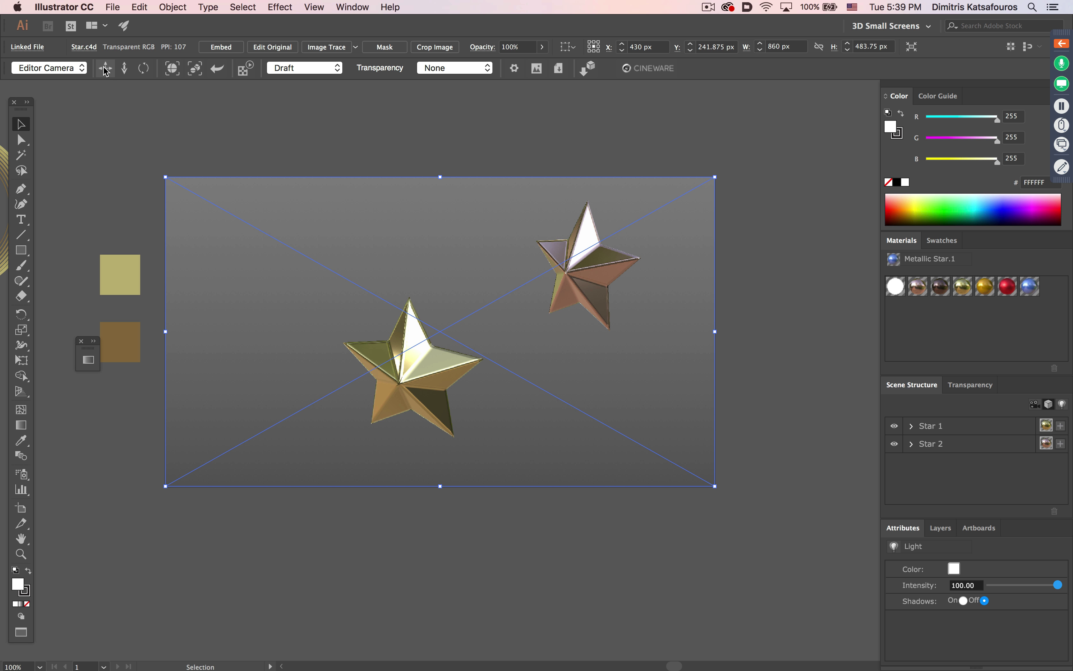
{"action": "left_click_drag", "start_coordinate": [105, 71], "coordinate": [214, 97]}
{"action": "left_click", "coordinate": [194, 70]}
Frame the Star 2 object in the Editor Camera view, deselect it, and undo the view change
{"action": "left_click", "coordinate": [948, 445]}
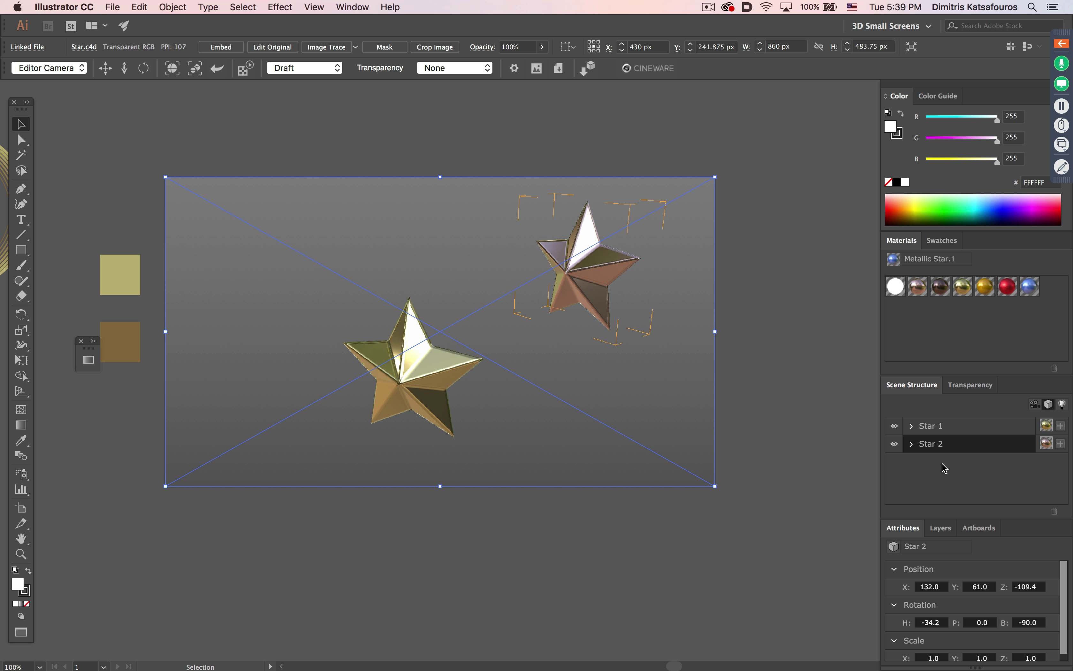
{"action": "left_click", "coordinate": [172, 67]}
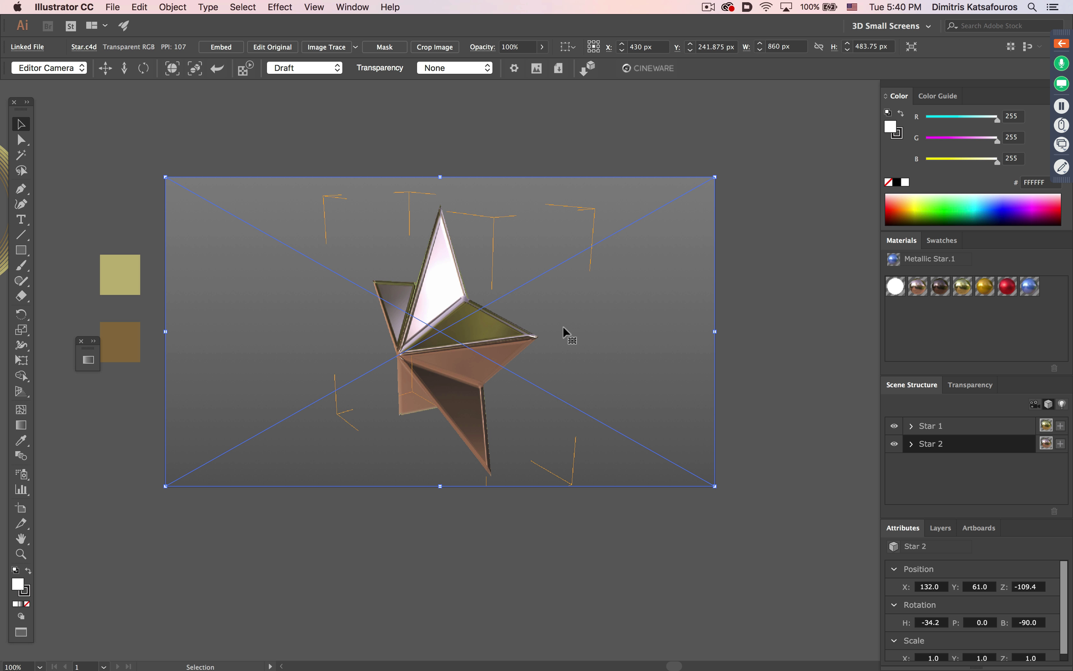
{"action": "left_click", "coordinate": [917, 477]}
{"action": "left_click", "coordinate": [217, 69]}
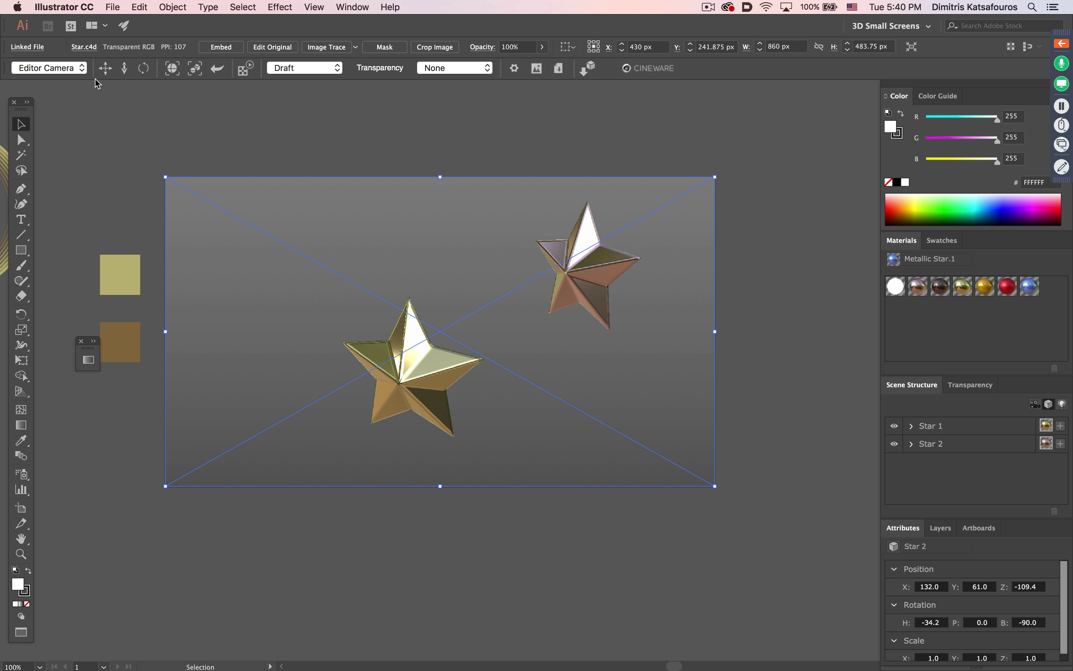
{"action": "left_click_drag", "start_coordinate": [147, 71], "coordinate": [230, 80]}
{"action": "left_click", "coordinate": [970, 440]}
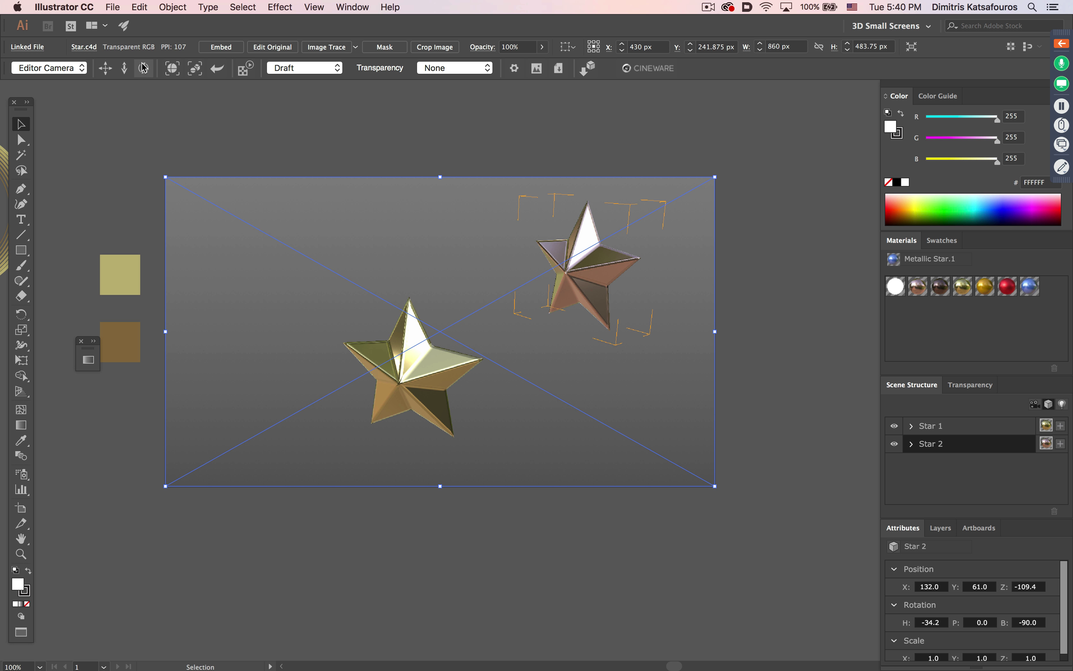
{"action": "left_click_drag", "start_coordinate": [144, 75], "coordinate": [187, 74]}
{"action": "left_click", "coordinate": [220, 74]}
{"action": "left_click", "coordinate": [953, 483]}
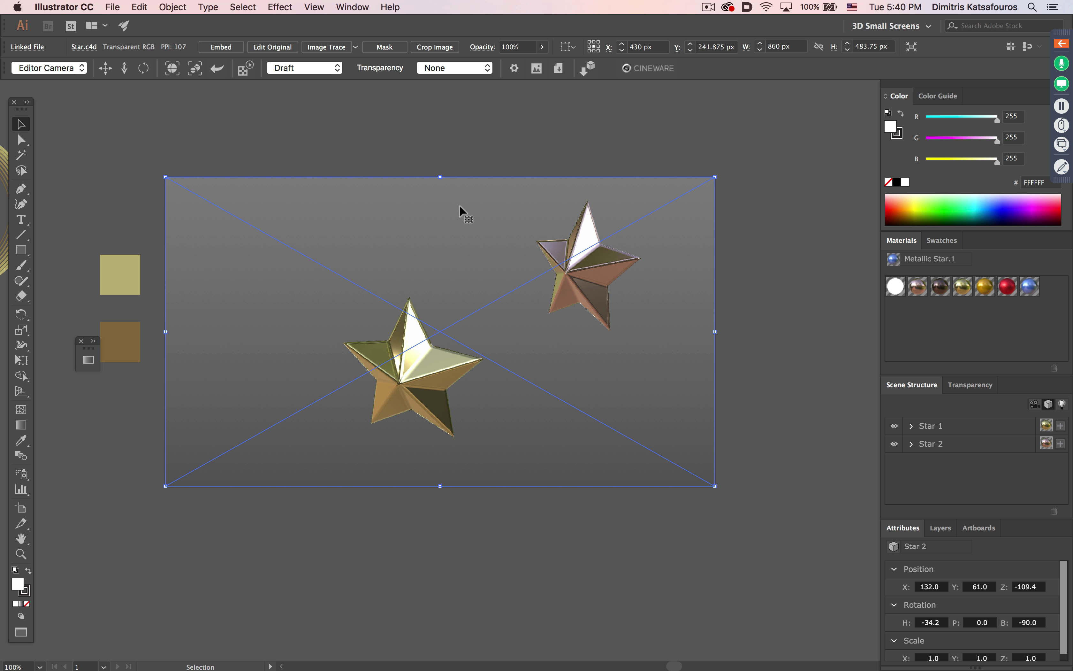
Set the transparency of the placed Cinema 4D scene to Alpha
{"action": "left_click", "coordinate": [453, 66]}
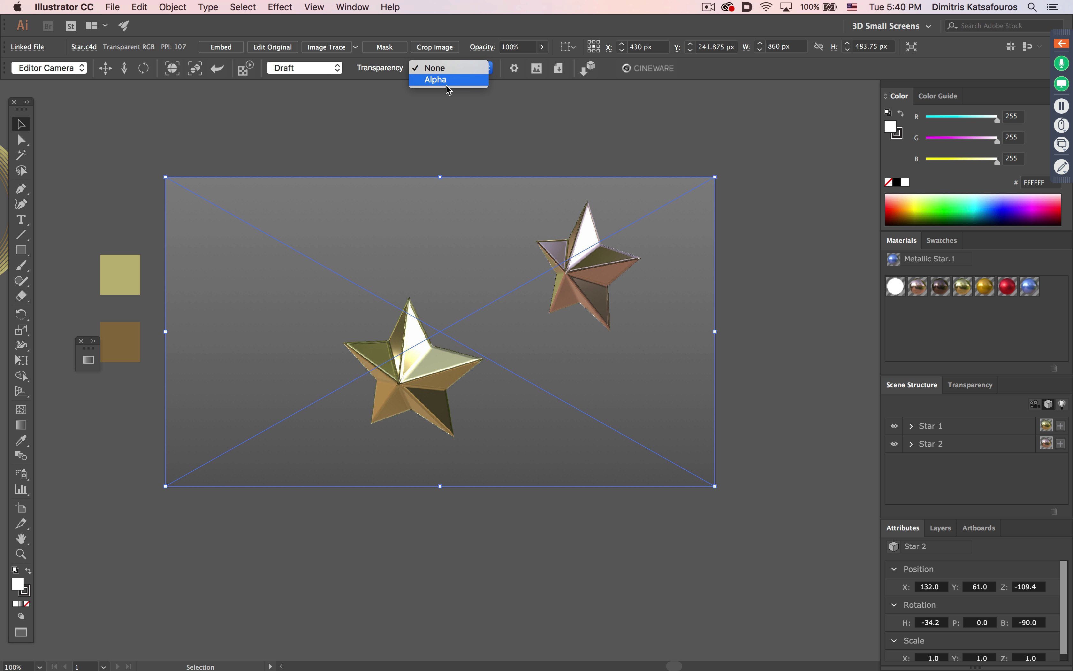
{"action": "left_click", "coordinate": [462, 79]}
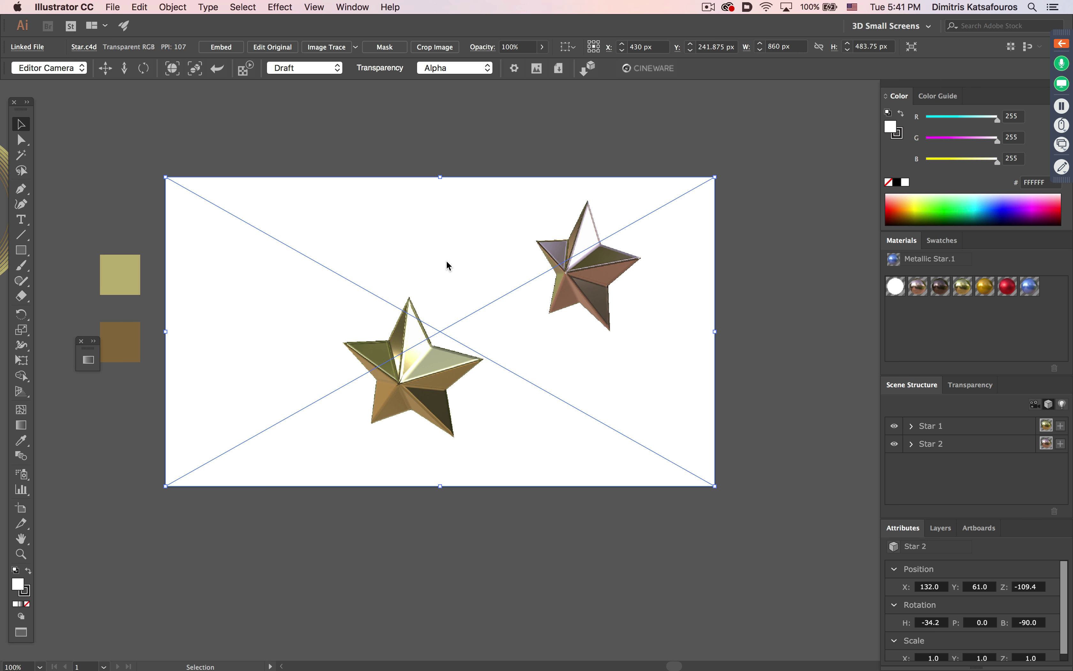
Draw a circle about 248 px wide behind the stars, filled with 44FFFF, to test the transparency, and delete it
{"action": "key", "text": "l"}
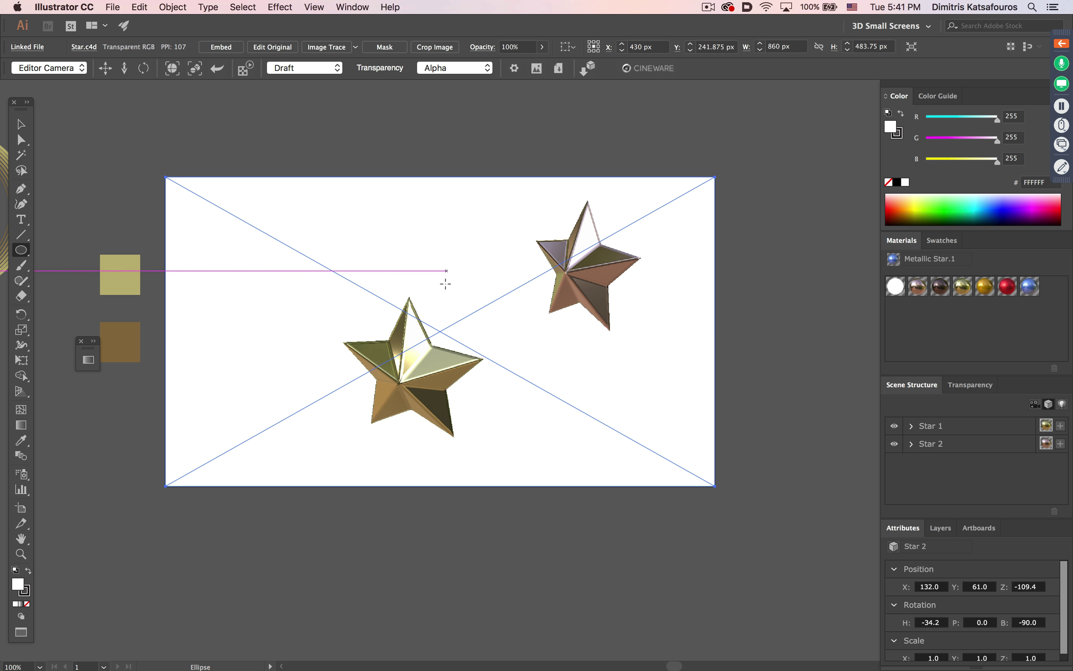
{"action": "left_click_drag", "start_coordinate": [446, 293], "coordinate": [524, 369]}
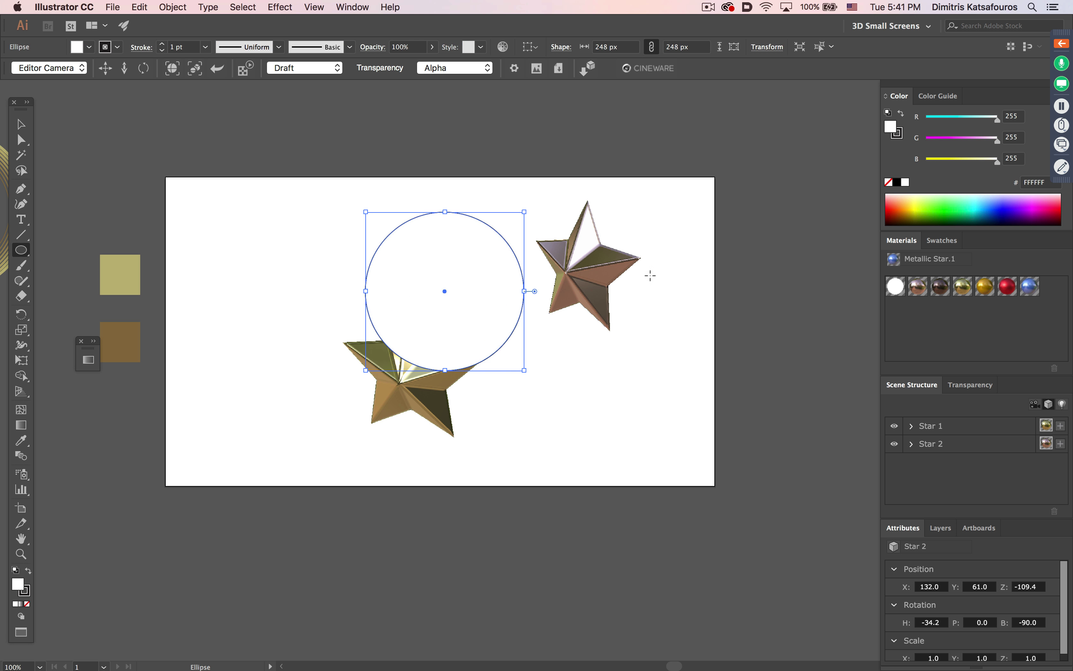
{"action": "left_click", "coordinate": [945, 118]}
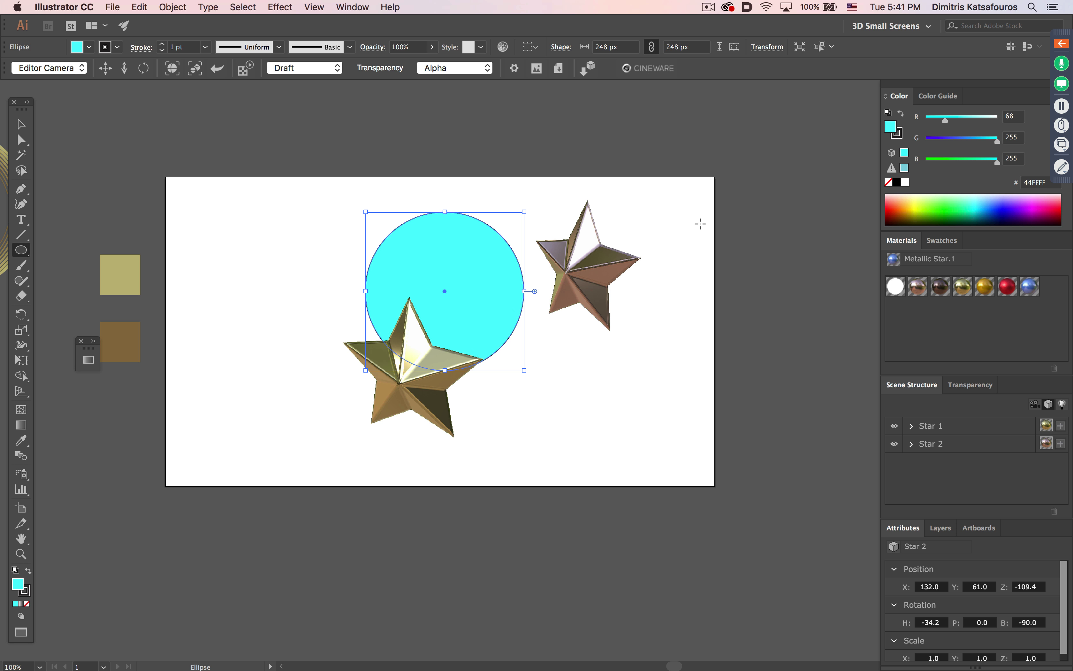
{"action": "key", "text": "Delete"}
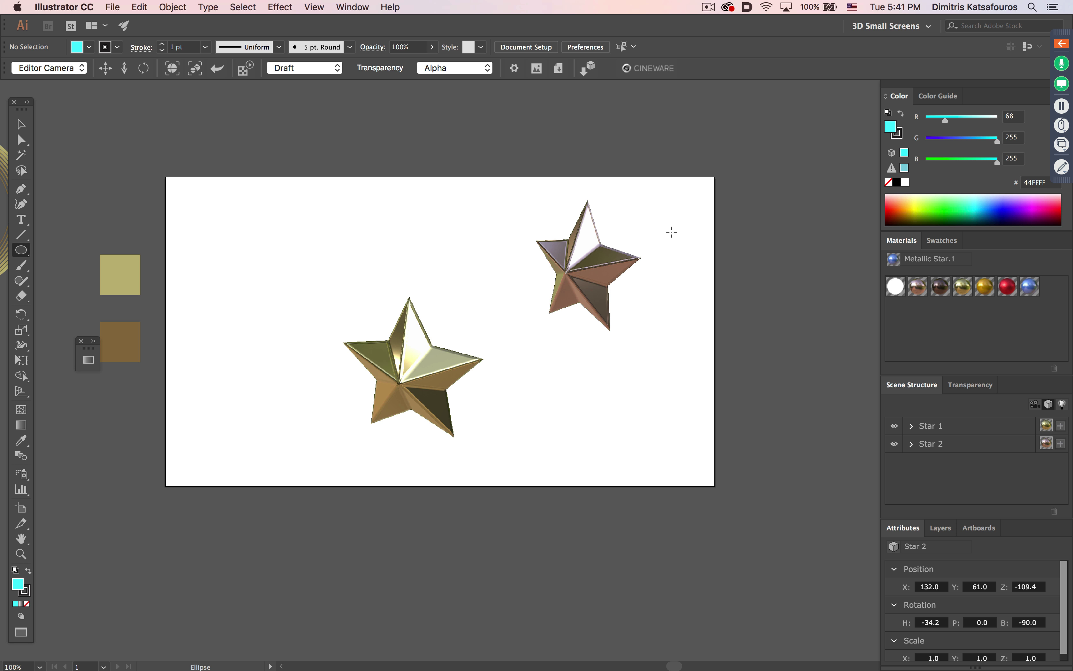
Hide the Star 2 object in the placed scene
{"action": "key", "text": "v"}
{"action": "left_click", "coordinate": [625, 262]}
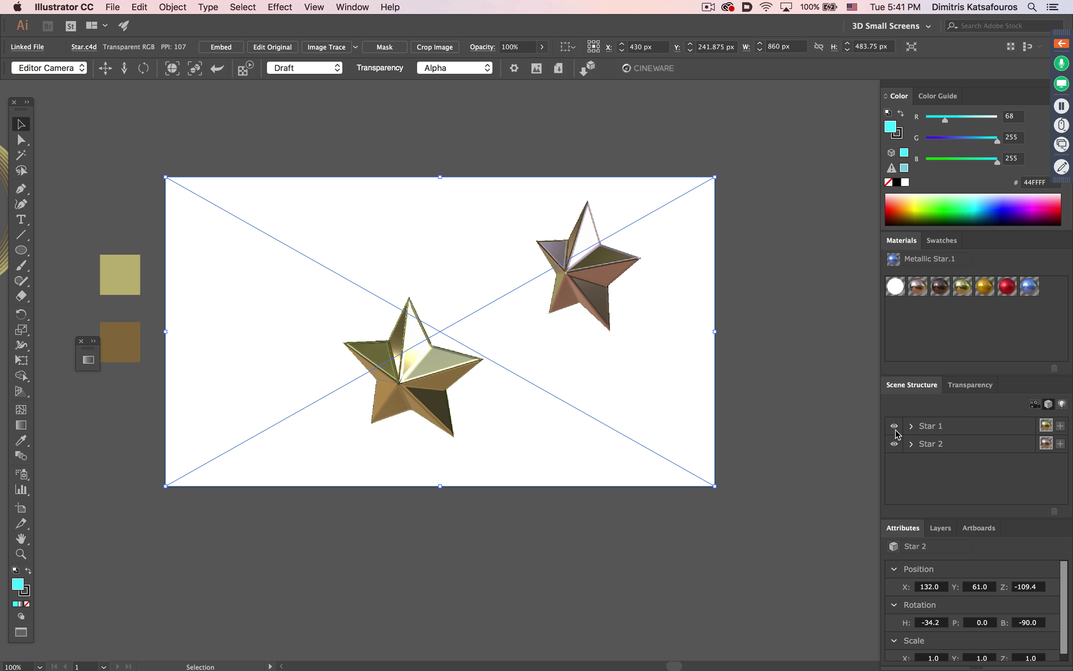
{"action": "left_click", "coordinate": [895, 443]}
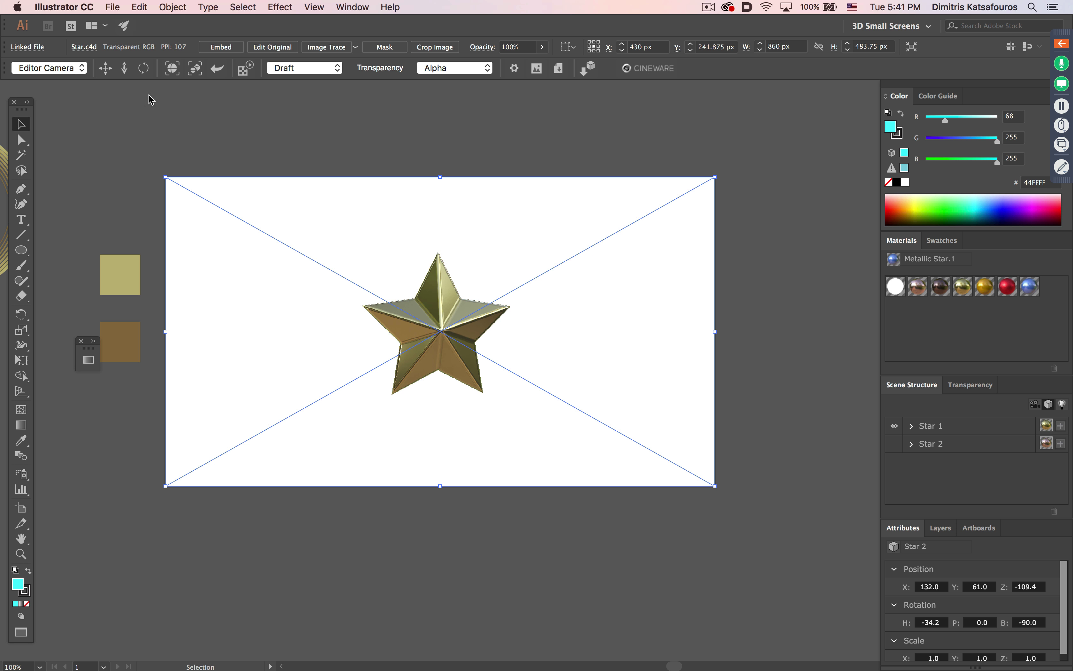
Place the concentric ring blend behind the star, nudge it 7 px left to X 423 px, and check its alignment in outline view
{"action": "left_click_drag", "start_coordinate": [155, 217], "coordinate": [218, 237]}
{"action": "left_click_drag", "start_coordinate": [79, 194], "coordinate": [569, 310]}
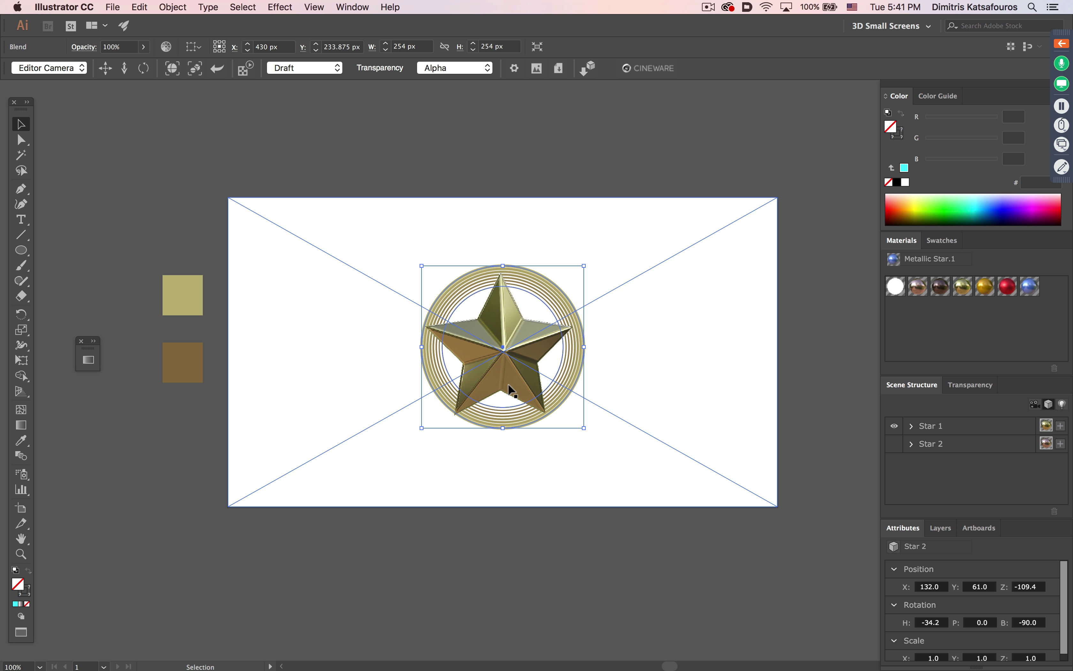
{"action": "key", "text": "Left"}
{"action": "key", "text": "Left"}
{"action": "key", "text": "Left"}
{"action": "key", "text": "Left"}
{"action": "key", "text": "Left"}
{"action": "key", "text": "Left"}
{"action": "key", "text": "Left"}
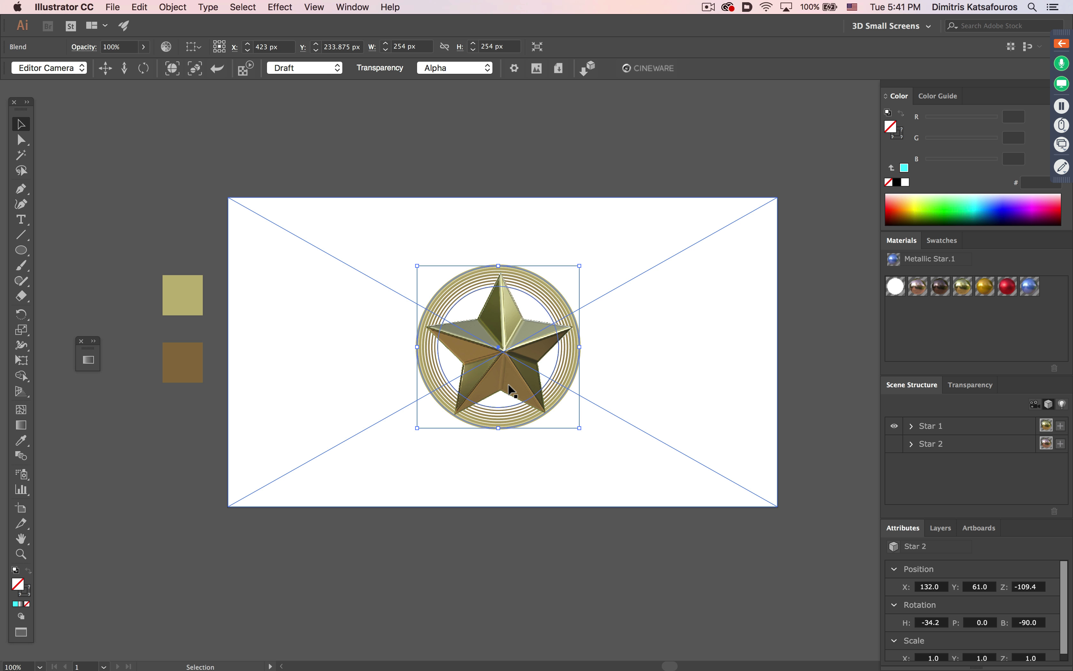
{"action": "key", "text": "ctrl+y"}
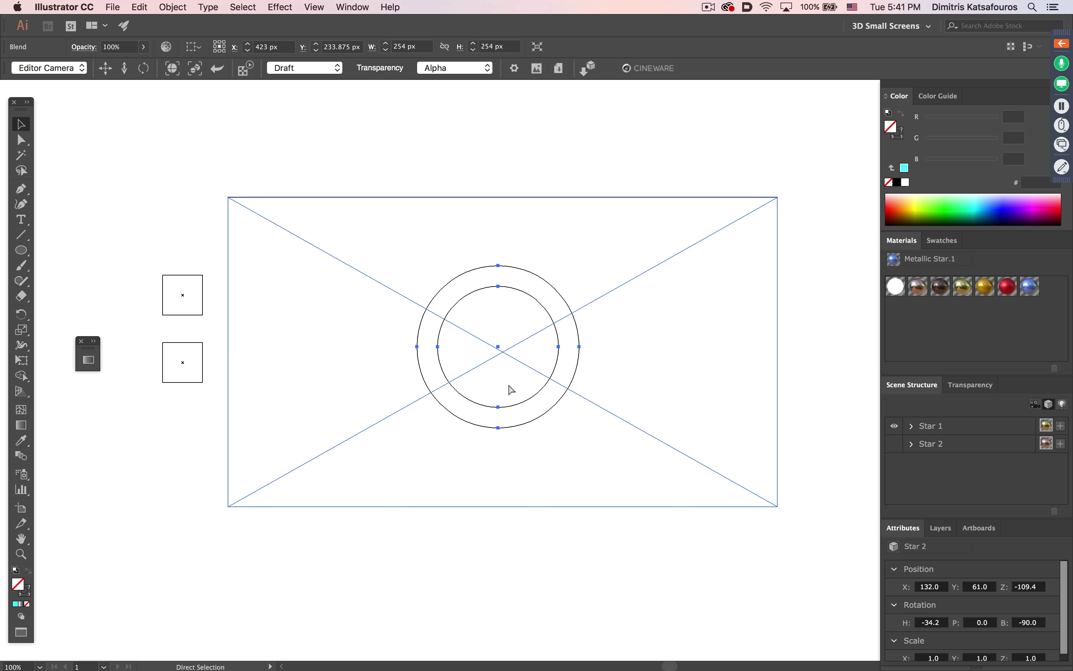
{"action": "key", "text": "ctrl+y"}
{"action": "key", "text": "ctrl+shift+b"}
{"action": "key", "text": "ctrl+shift+b"}
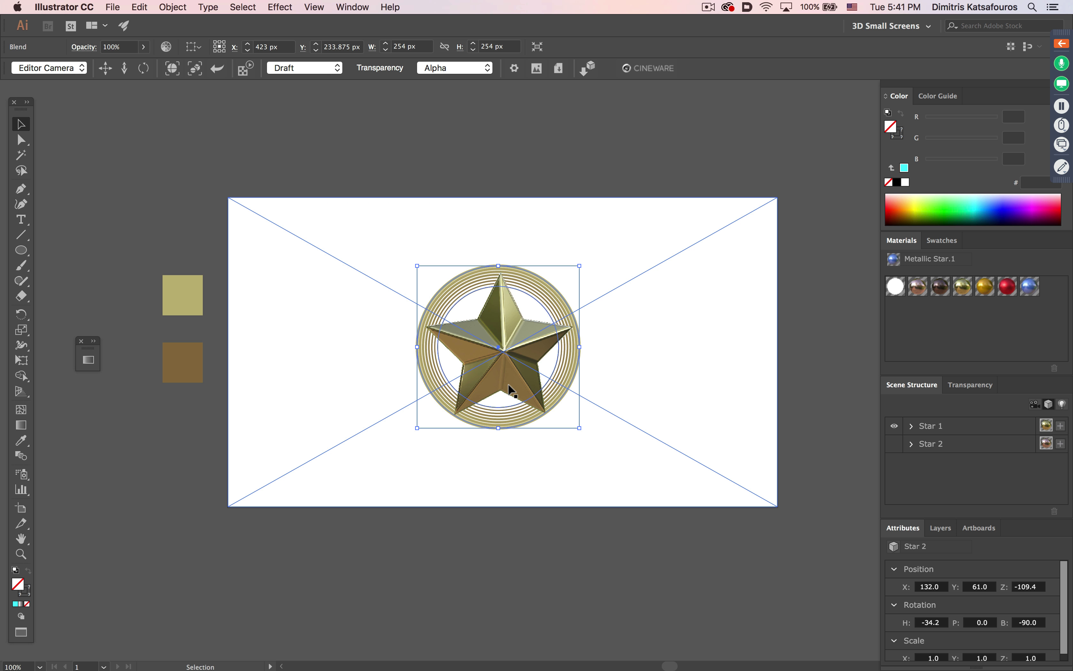
Move the blurred dark star from the pasteboard to behind the 3D star, at about X 421.6 px and Y 236.9 px
{"action": "key", "text": "space"}
{"action": "left_click_drag", "start_coordinate": [328, 304], "coordinate": [571, 310]}
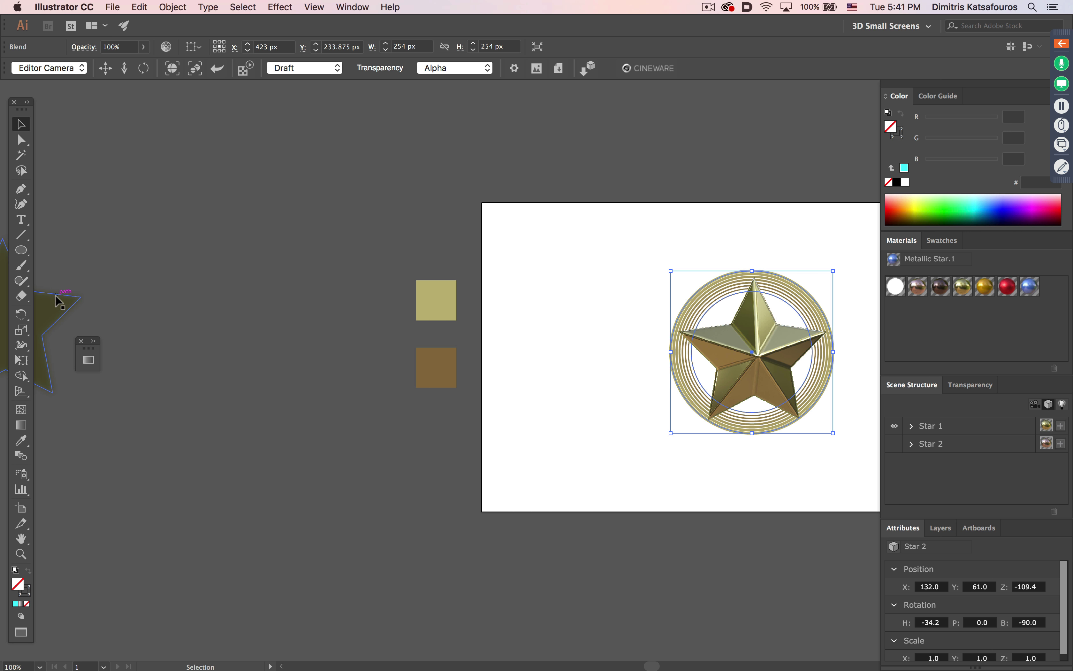
{"action": "left_click_drag", "start_coordinate": [88, 305], "coordinate": [804, 324]}
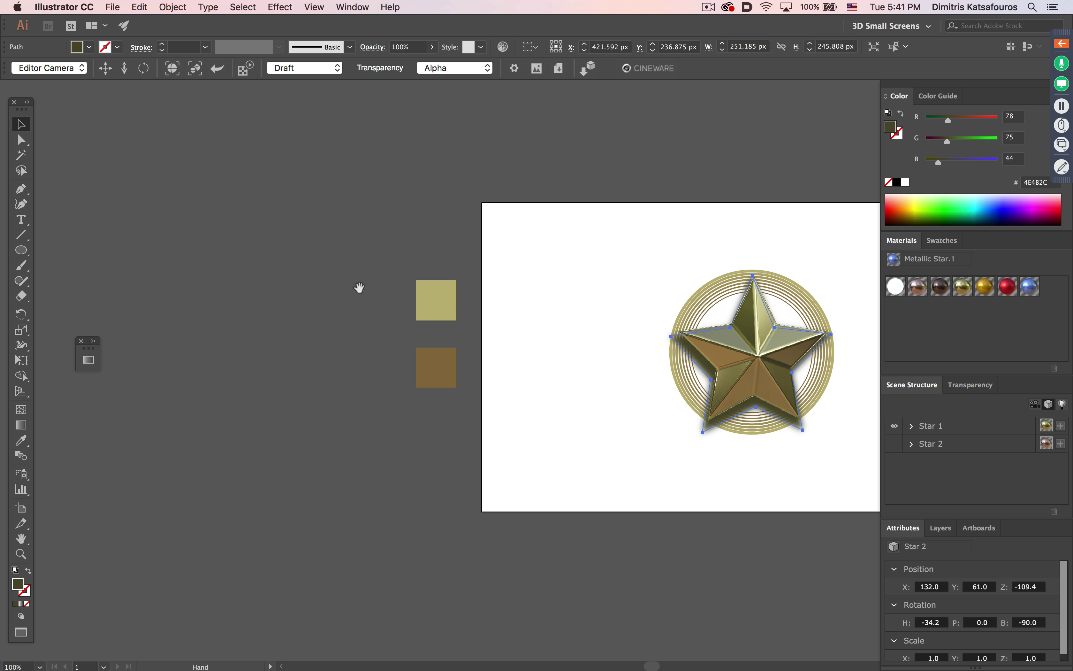
Move the TEXT and SUBHEADLINE type from the pasteboard onto the artboard, centered directly beneath the ring emblem
{"action": "mouse_move", "coordinate": [359, 288]}
{"action": "left_mouse_down"}
{"action": "mouse_move", "coordinate": [516, 338]}
{"action": "mouse_move", "coordinate": [514, 364]}
{"action": "mouse_move", "coordinate": [345, 304]}
{"action": "left_mouse_up"}
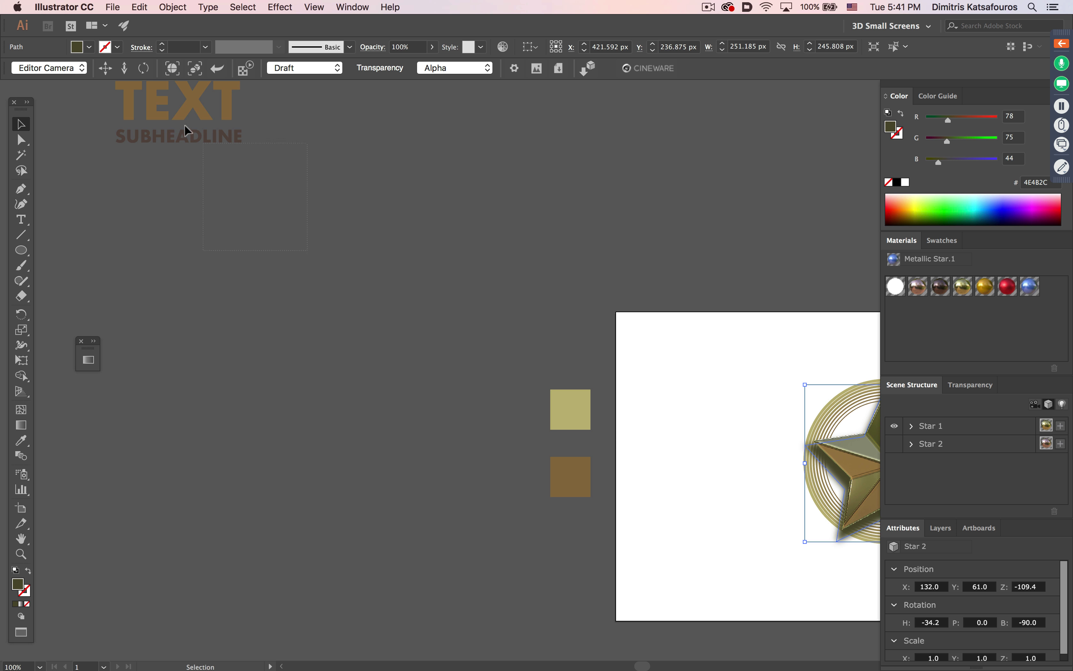
{"action": "left_click_drag", "start_coordinate": [151, 107], "coordinate": [510, 401]}
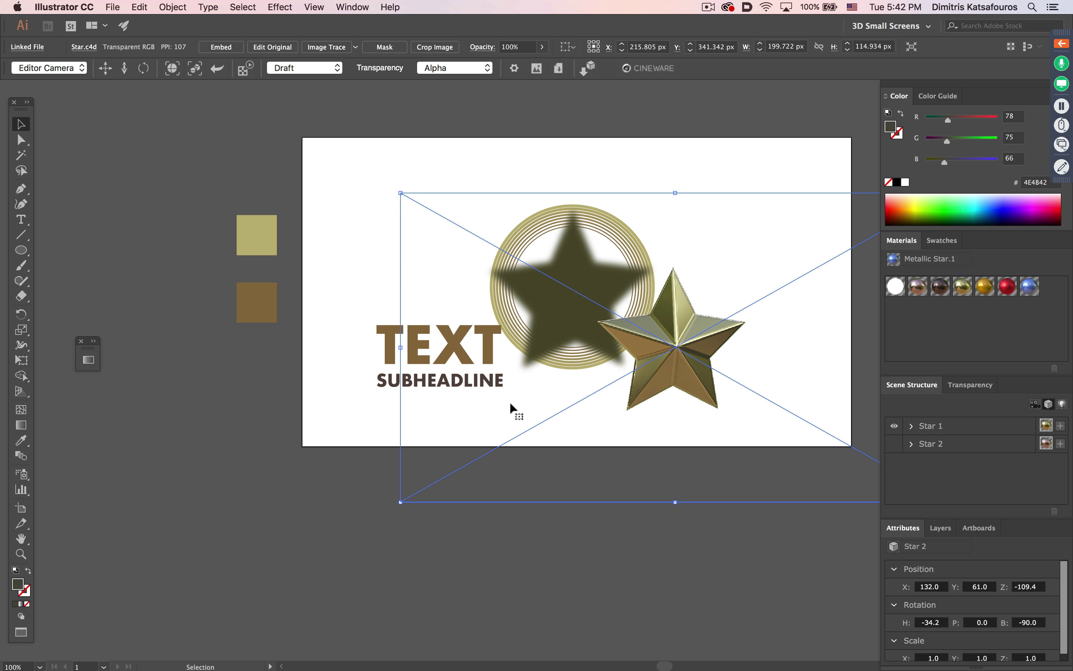
{"action": "key", "text": "super+z"}
{"action": "key", "text": "super+shift+a"}
{"action": "left_click", "coordinate": [424, 360]}
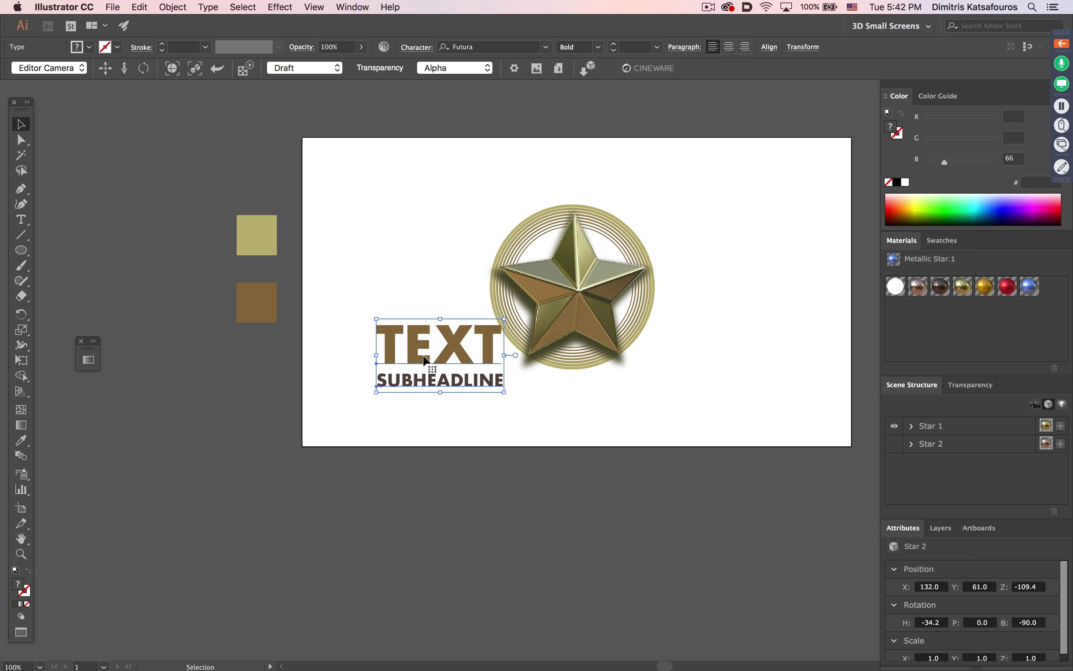
{"action": "left_click_drag", "start_coordinate": [419, 356], "coordinate": [545, 401]}
{"action": "left_click_drag", "start_coordinate": [548, 401], "coordinate": [549, 403]}
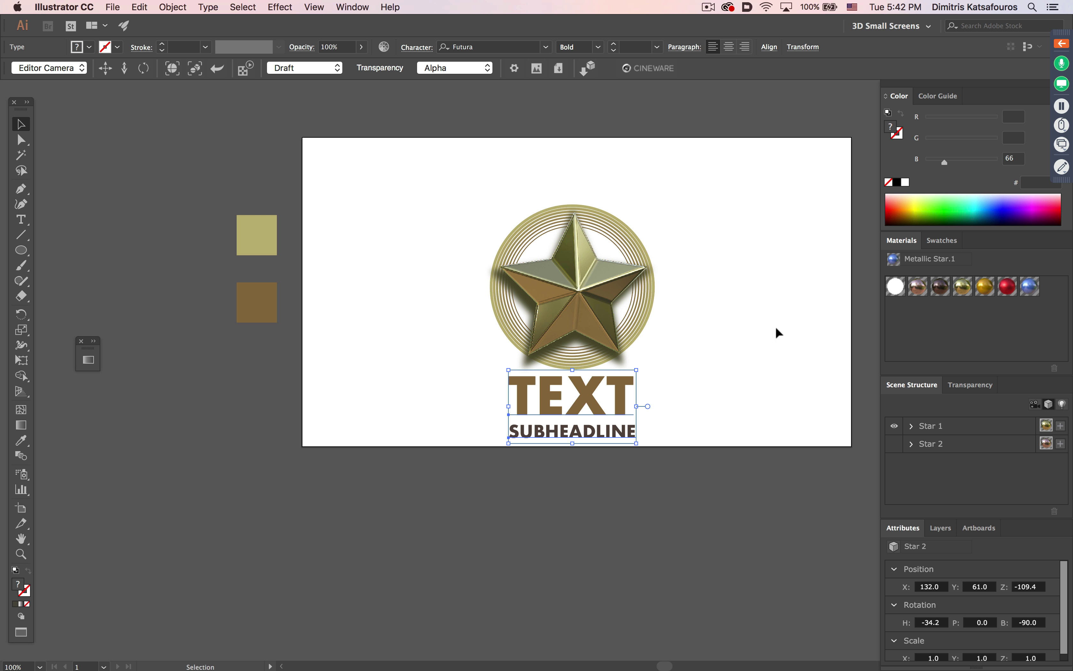
Show the Transparency settings and remove the blurred dark star from behind the 3D star
{"action": "left_click", "coordinate": [977, 384]}
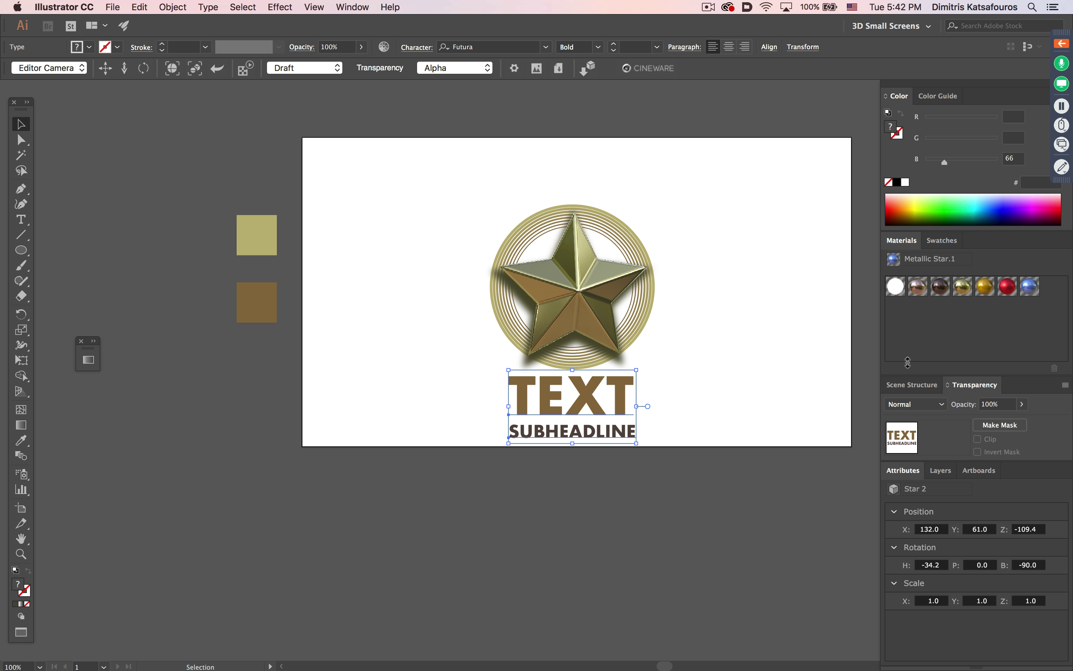
{"action": "left_click", "coordinate": [558, 269]}
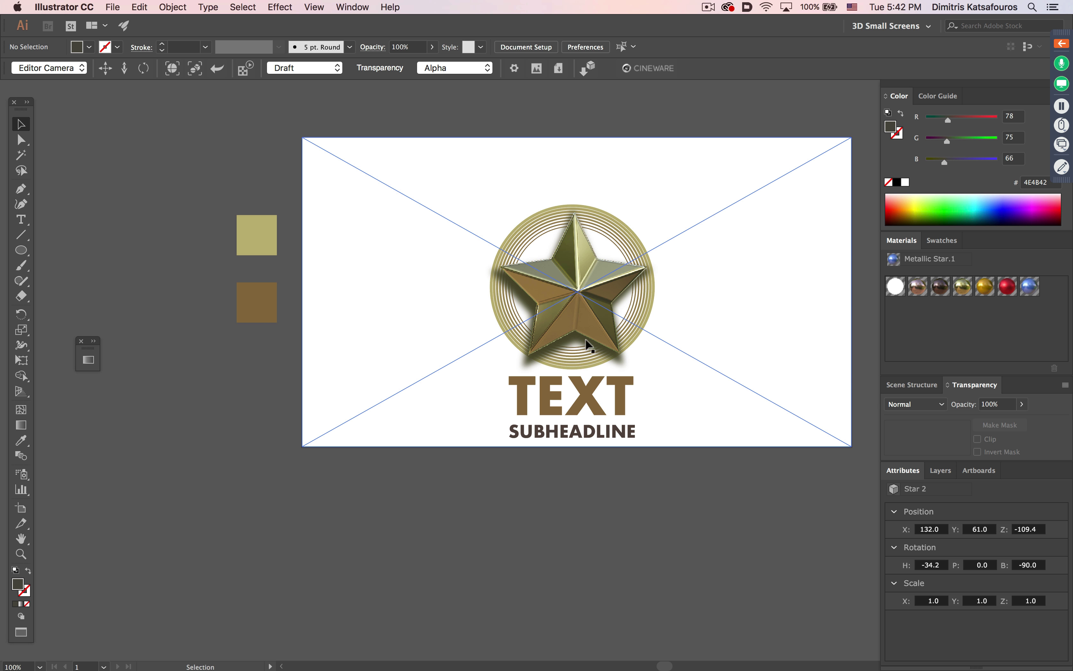
{"action": "left_click", "coordinate": [569, 291]}
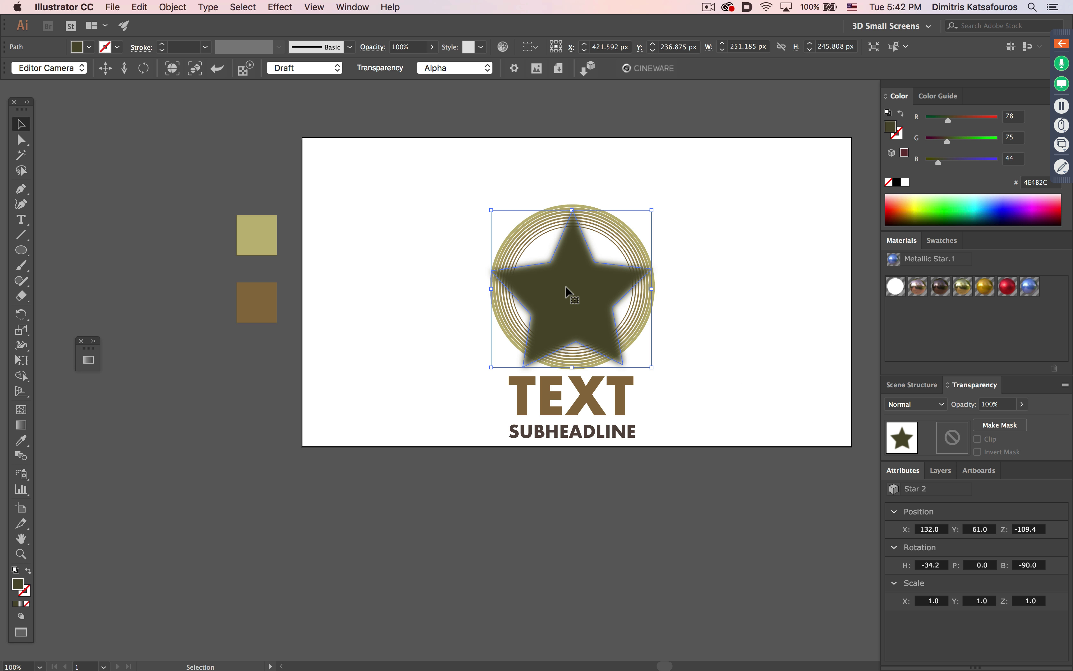
{"action": "key", "text": "Escape"}
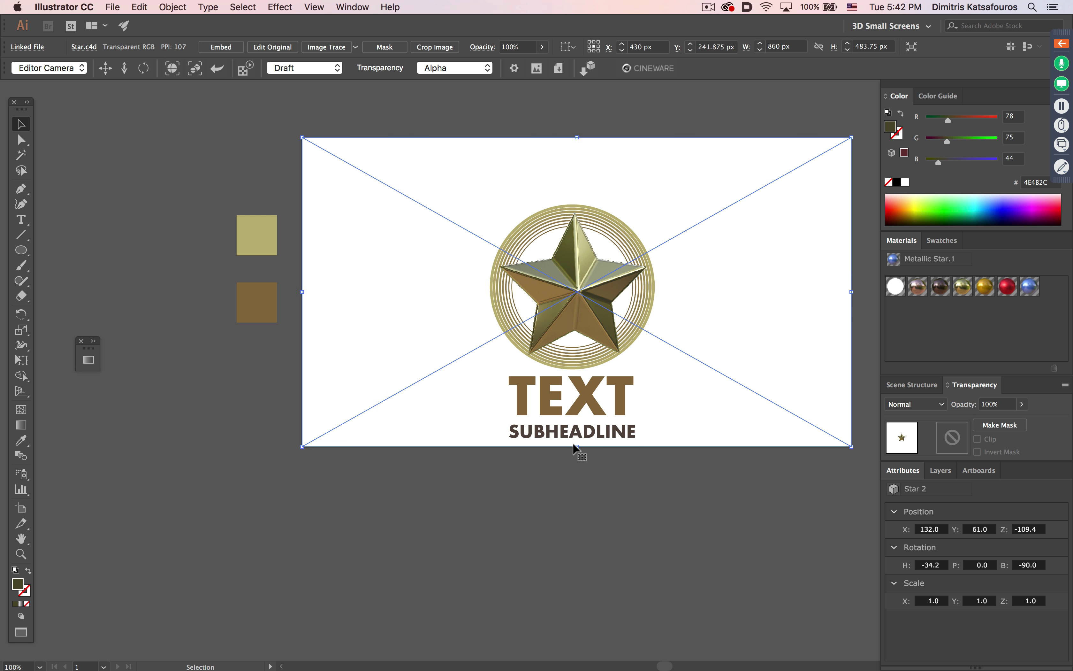
{"action": "left_click", "coordinate": [576, 484]}
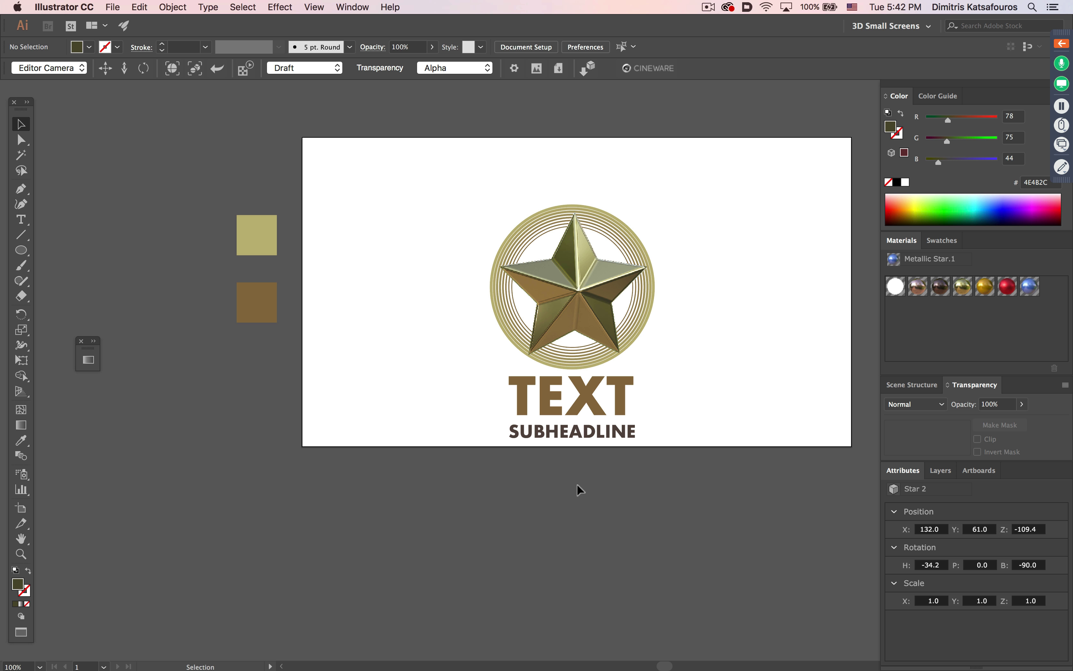
Add an opacity mask to the placed star scene and turn its Clip option off
{"action": "left_click", "coordinate": [578, 281]}
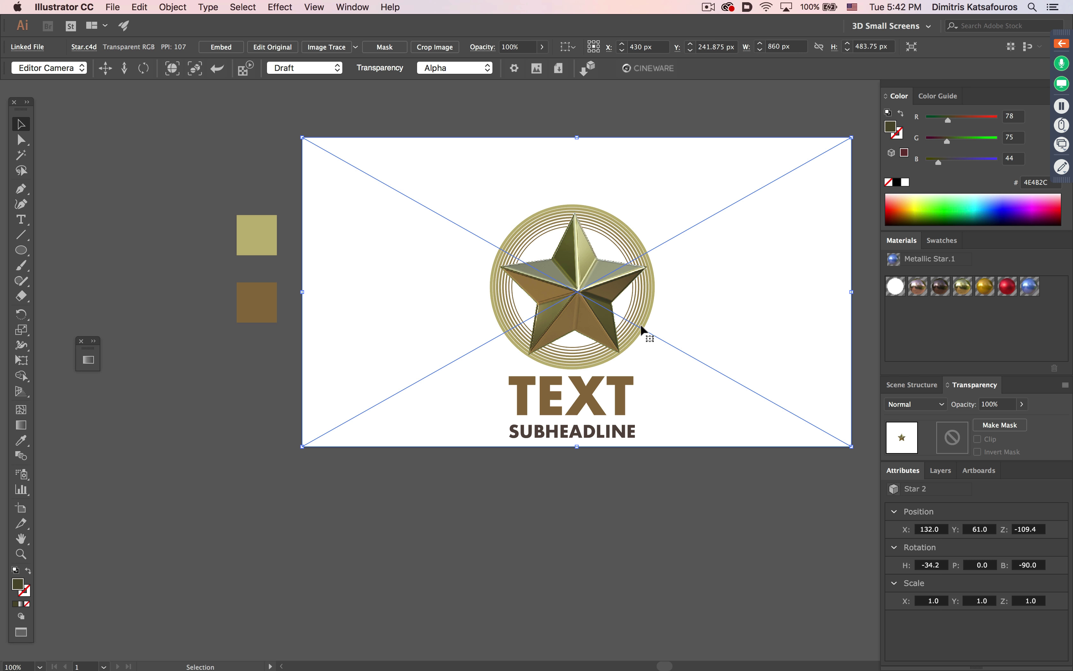
{"action": "left_click", "coordinate": [952, 438]}
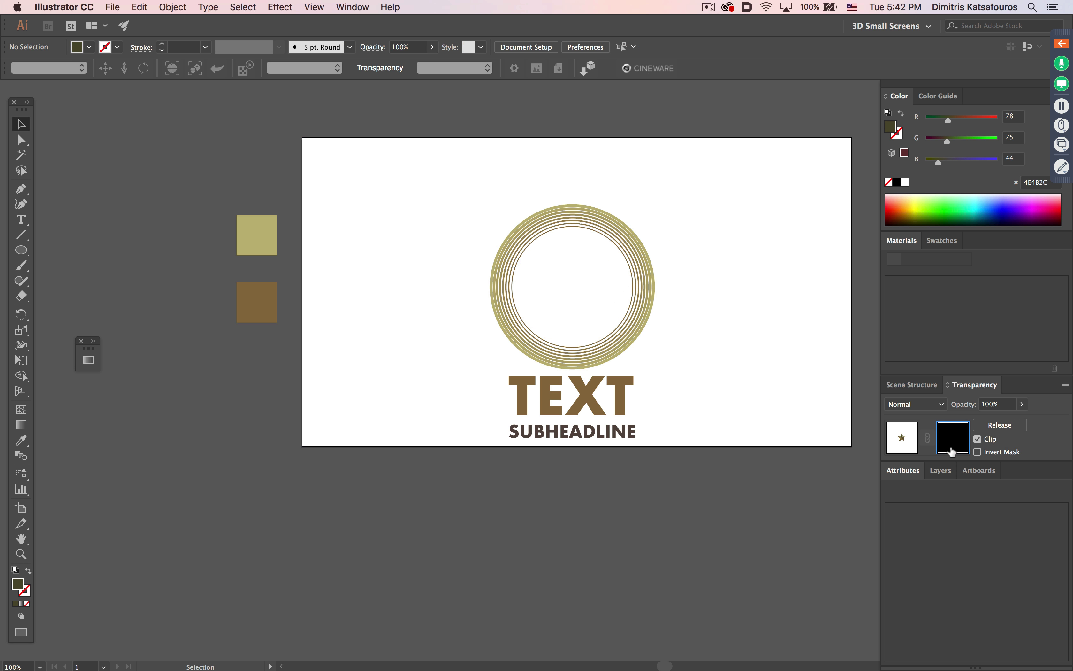
{"action": "left_click", "coordinate": [978, 439]}
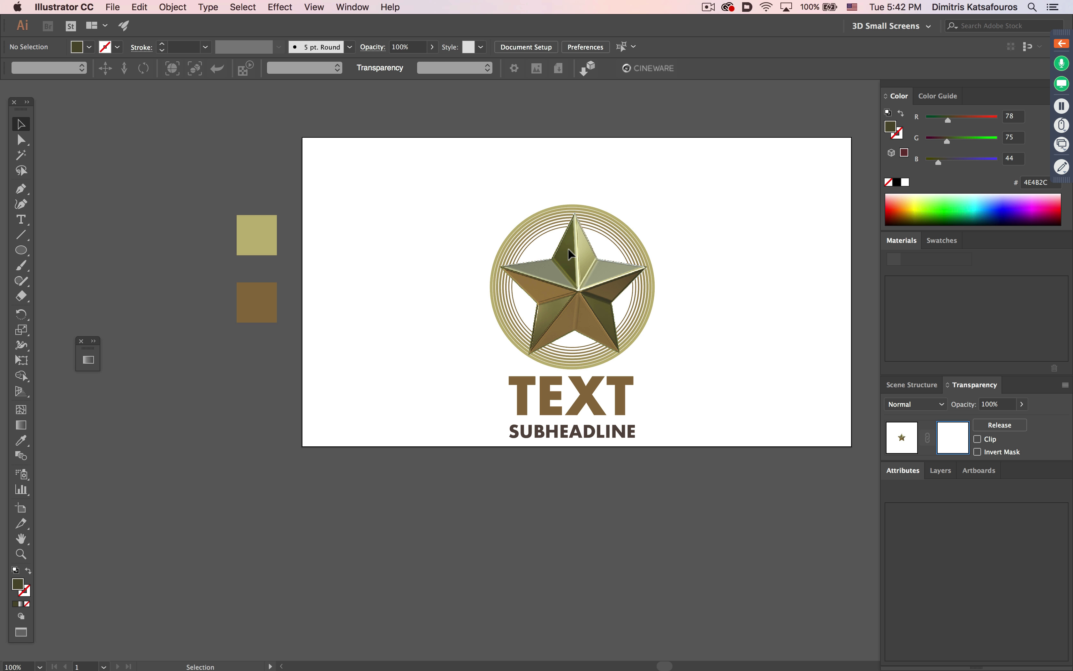
Draw a thin horizontal rectangle of about 361 by 4 px across the star's upper tip in the mask, filled with black 000000
{"action": "key", "text": "m"}
{"action": "left_click_drag", "start_coordinate": [482, 219], "coordinate": [714, 220]}
{"action": "key", "text": "v"}
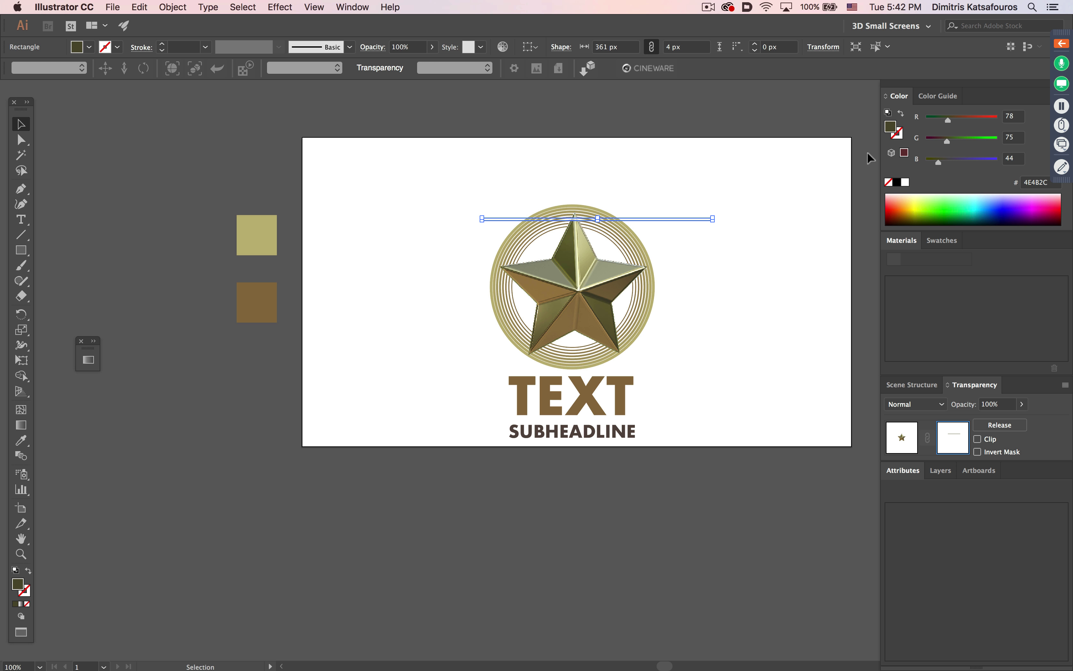
{"action": "left_click_drag", "start_coordinate": [948, 120], "coordinate": [926, 161]}
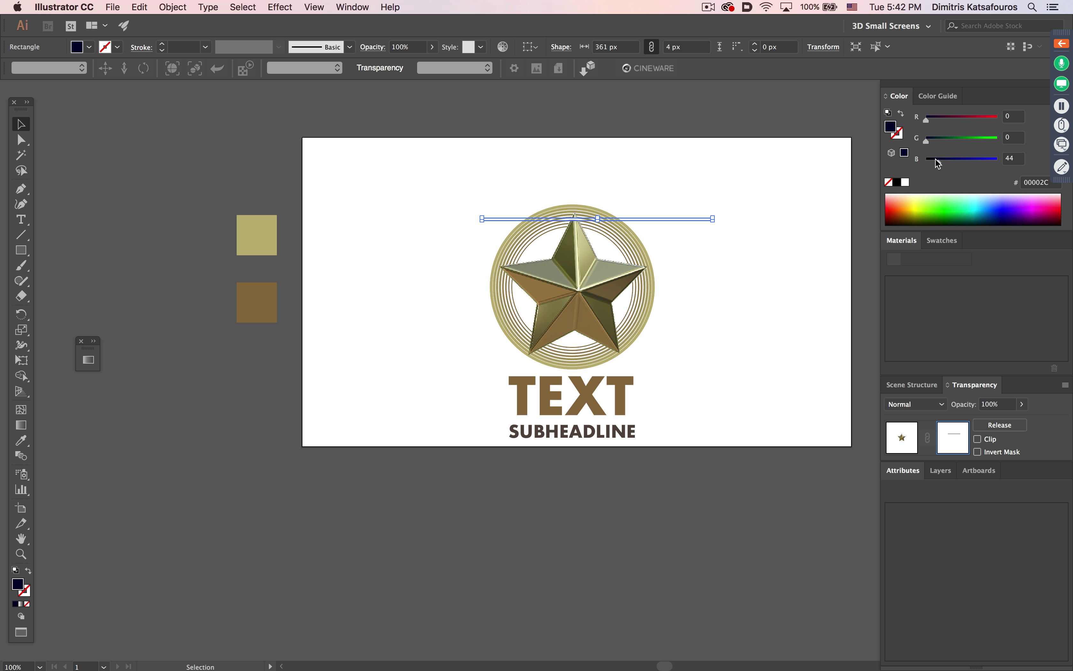
Copy the black bar slightly downward and repeat the copy to form evenly spaced stripes over the whole star
{"action": "left_click_drag", "start_coordinate": [693, 219], "coordinate": [692, 228]}
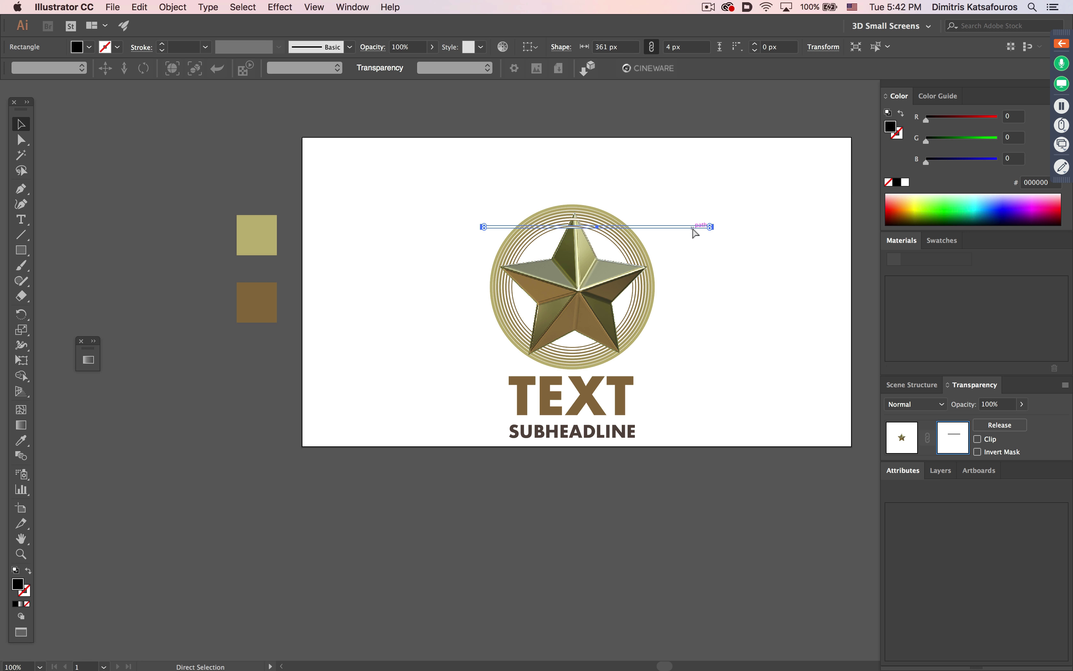
{"action": "key", "text": "super+d"}
{"action": "key", "text": "super+d"}
{"action": "key", "text": "super+d"}
{"action": "key", "text": "super+d"}
{"action": "key", "text": "super+d"}
{"action": "key", "text": "super+d"}
{"action": "key", "text": "super+d"}
{"action": "key", "text": "super+d"}
{"action": "key", "text": "super+d"}
{"action": "key", "text": "super+d"}
{"action": "key", "text": "super+d"}
{"action": "key", "text": "super+d"}
{"action": "key", "text": "super+d"}
{"action": "key", "text": "super+d"}
{"action": "key", "text": "super+d"}
{"action": "key", "text": "super+d"}
{"action": "key", "text": "super+d"}
{"action": "key", "text": "super+d"}
{"action": "key", "text": "super+d"}
{"action": "key", "text": "super+d"}
{"action": "key", "text": "super+d"}
{"action": "key", "text": "super+d"}
{"action": "key", "text": "super+d"}
{"action": "key", "text": "super+d"}
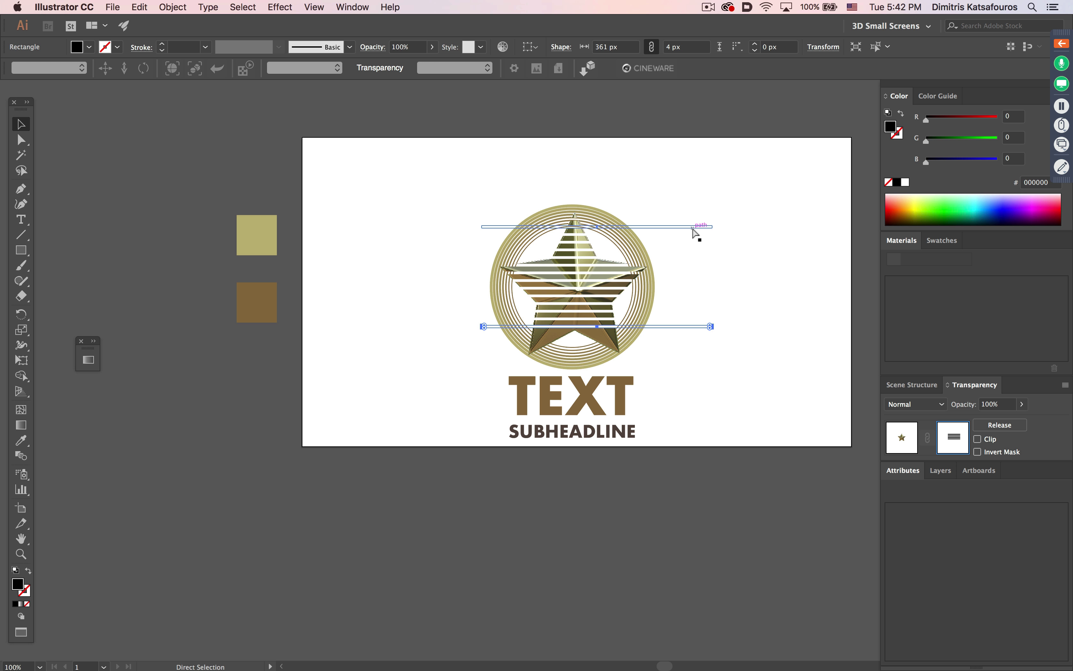
Select all the mask stripes, shift them left over the star's center, and rotate them clockwise to a diagonal
{"action": "left_click_drag", "start_coordinate": [443, 174], "coordinate": [666, 354]}
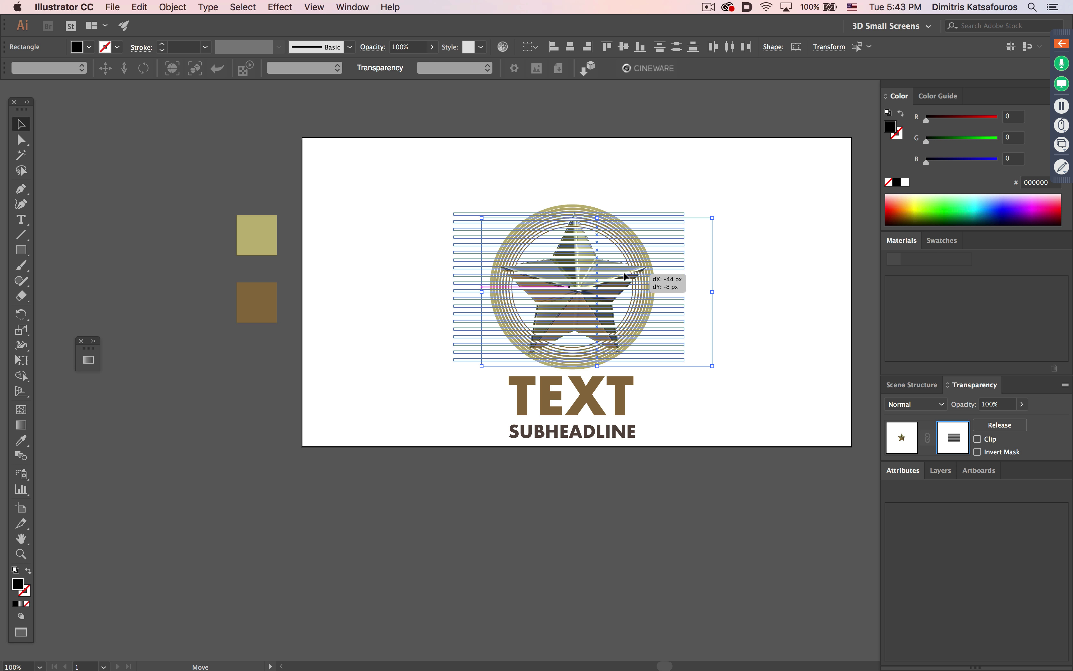
{"action": "key", "text": "r"}
{"action": "left_click_drag", "start_coordinate": [728, 237], "coordinate": [751, 335]}
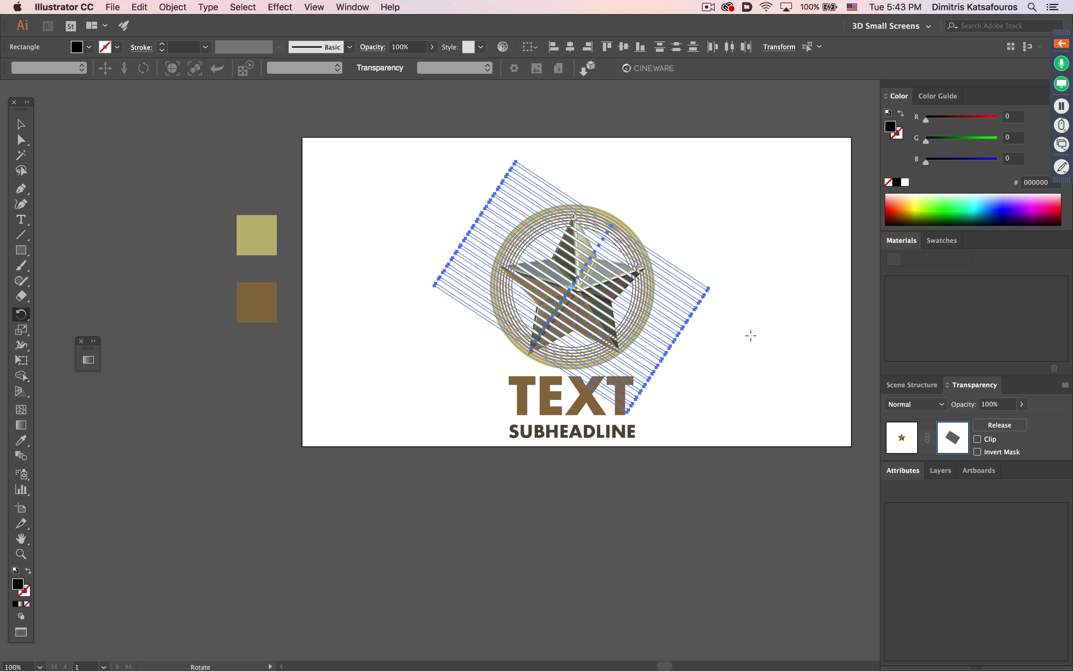
Display the opacity mask's own contents on the artboard
{"action": "left_click", "coordinate": [954, 441], "text": "alt"}
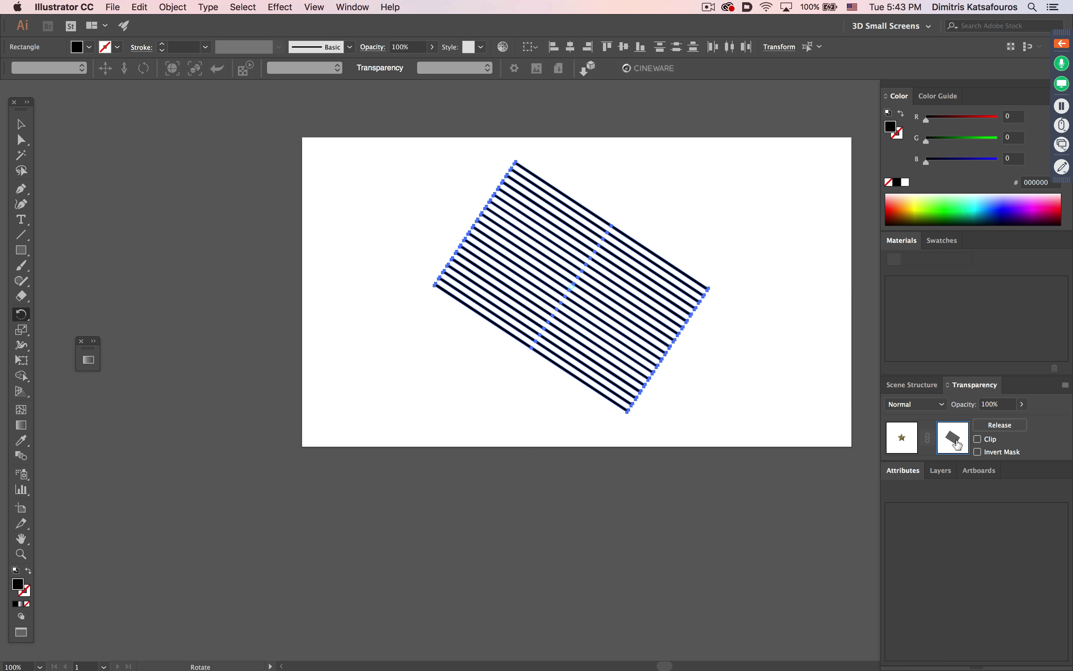
Return from the mask to the star artwork and draw a circle of about 204 px centered on the star
{"action": "left_click", "coordinate": [902, 437]}
{"action": "key", "text": "v"}
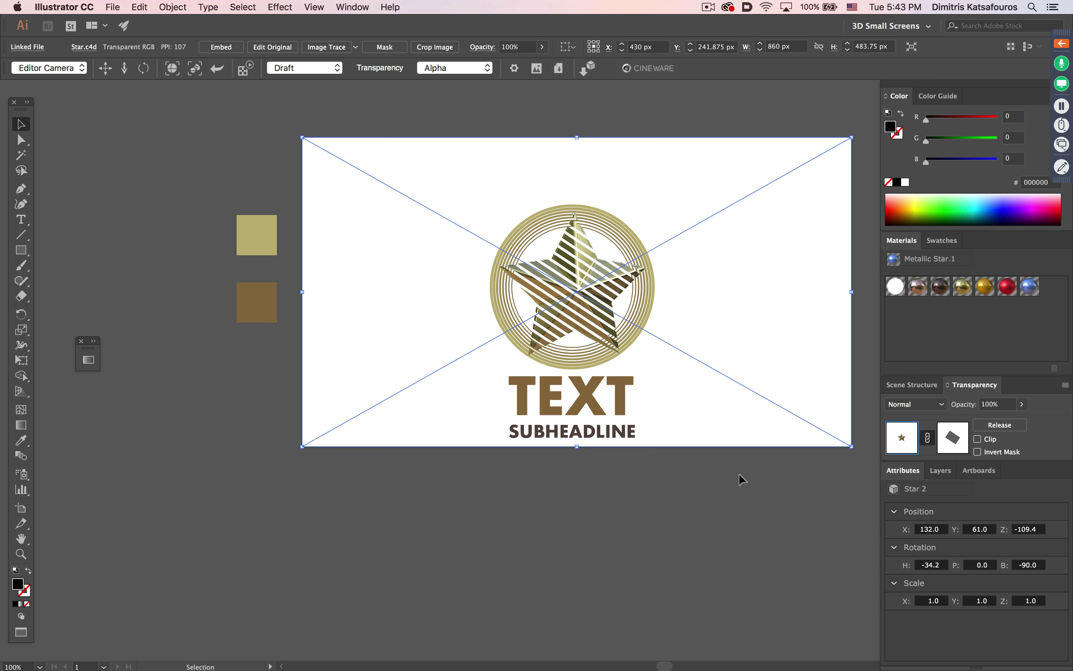
{"action": "key", "text": "l"}
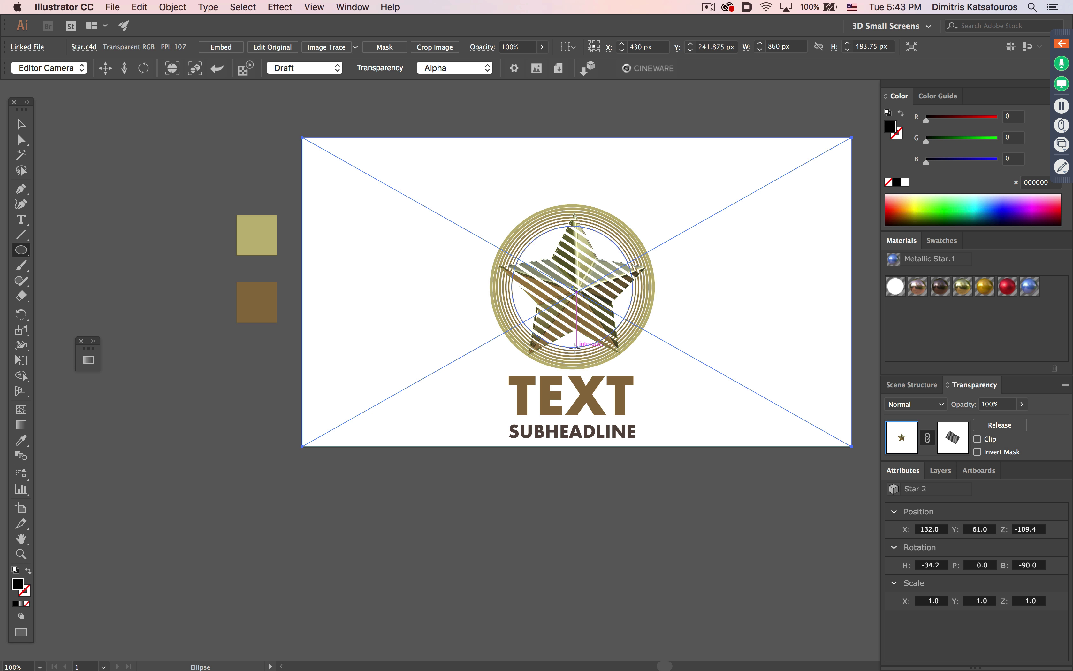
{"action": "left_click_drag", "start_coordinate": [575, 286], "coordinate": [619, 352]}
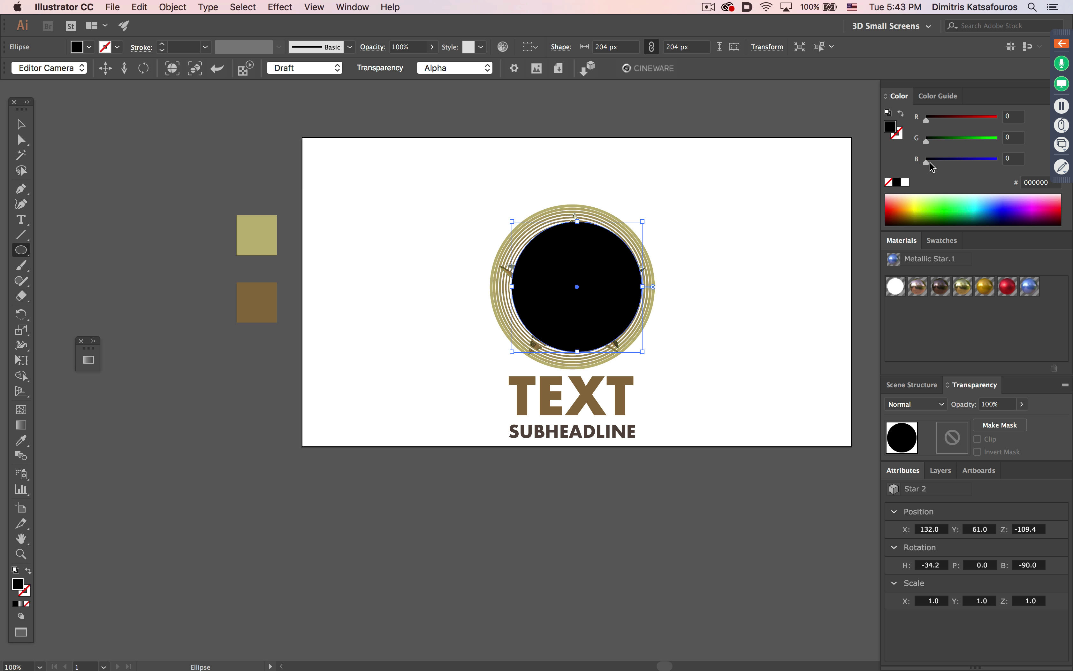
Fill the circle with green 88A700, send it behind the star, and deselect it
{"action": "left_click", "coordinate": [975, 119]}
{"action": "left_click", "coordinate": [972, 140]}
{"action": "left_click", "coordinate": [974, 141]}
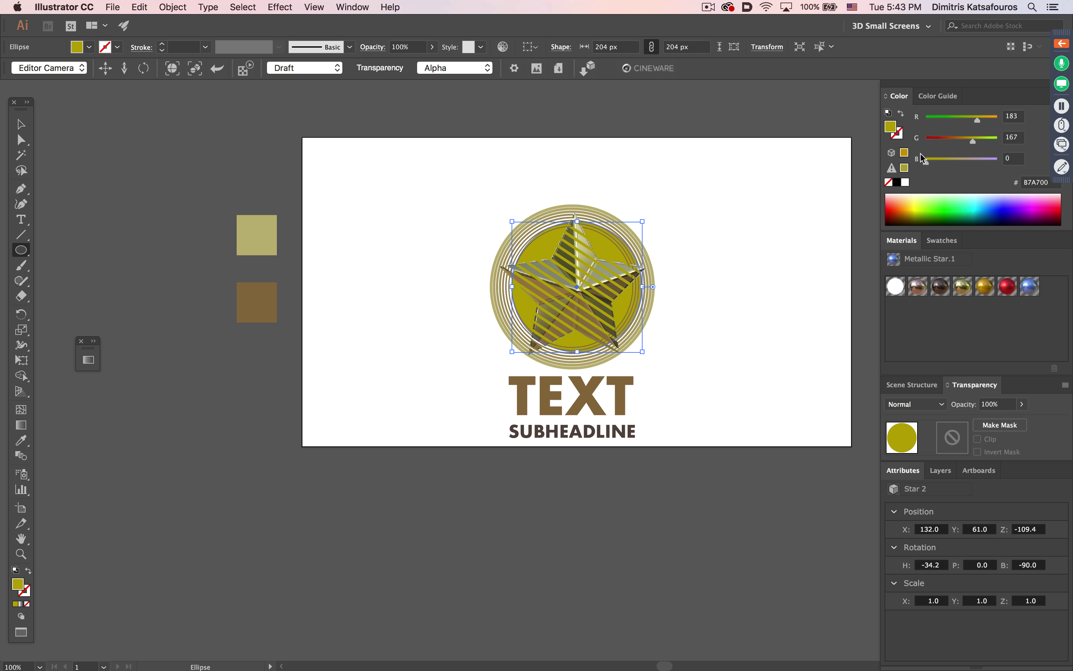
{"action": "left_click_drag", "start_coordinate": [977, 120], "coordinate": [967, 120]}
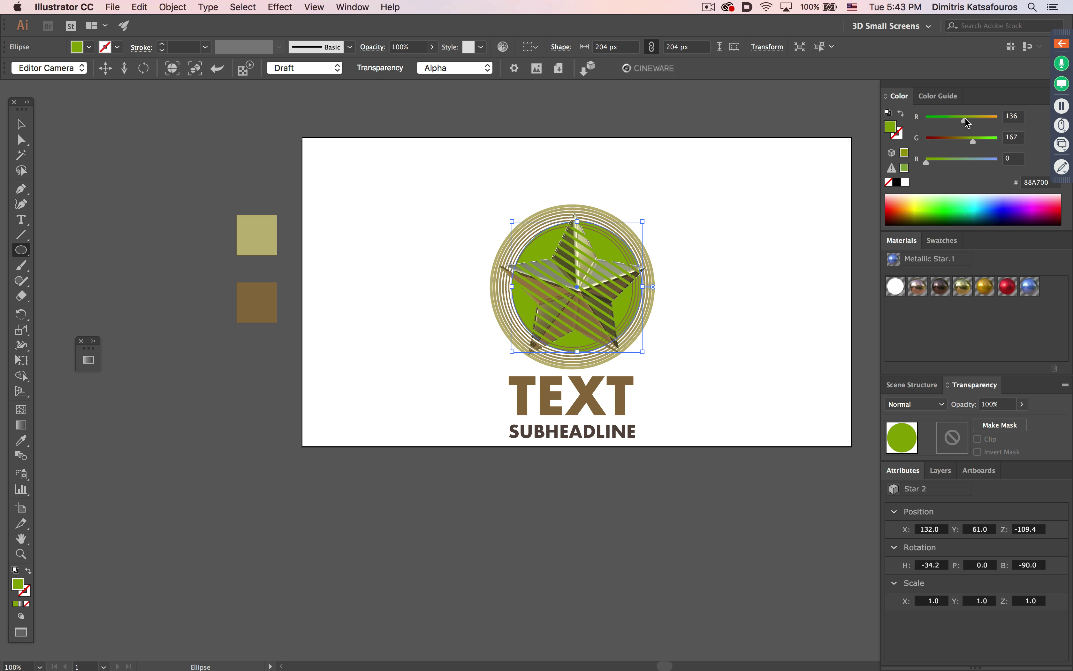
{"action": "key", "text": "v"}
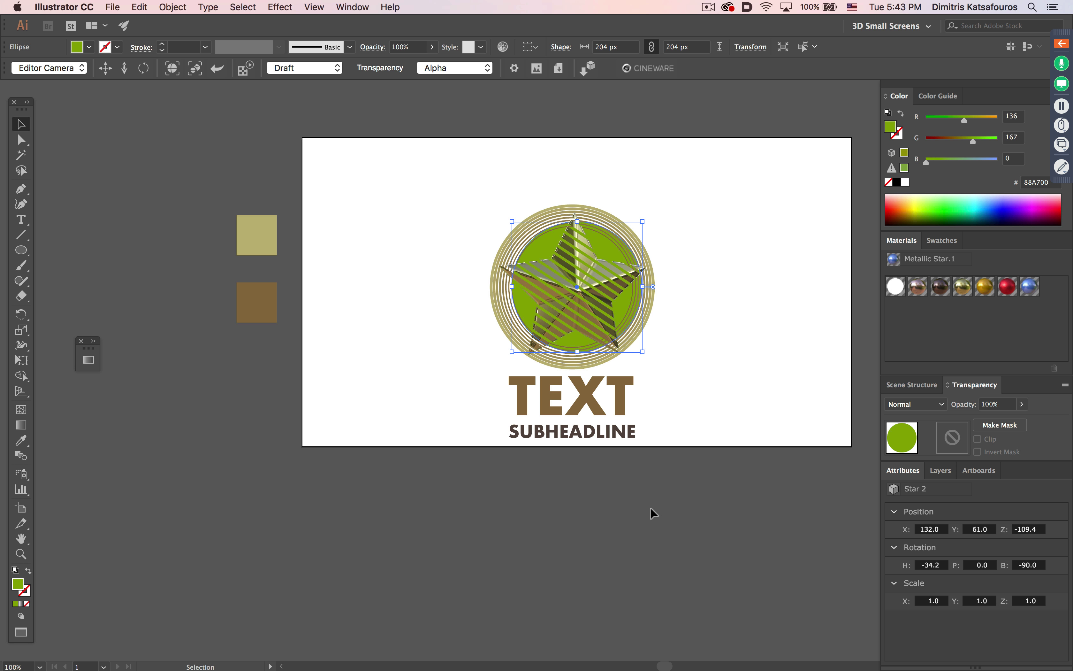
{"action": "left_click", "coordinate": [651, 508]}
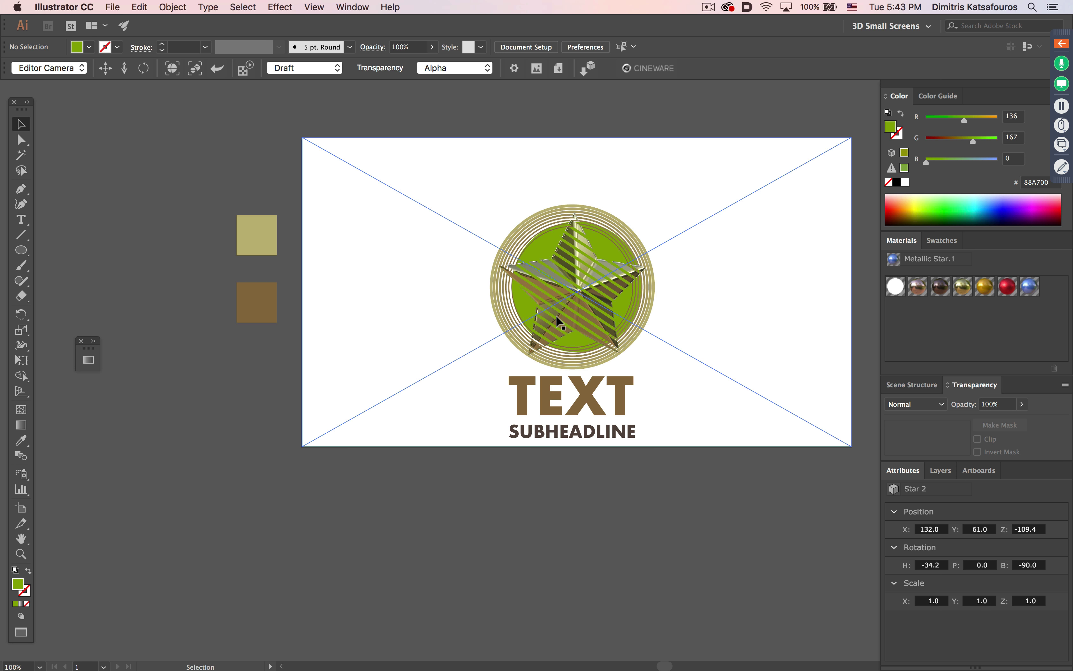
Select the linked star scene and orbit its Editor Camera to turn the star slightly
{"action": "left_click", "coordinate": [556, 315]}
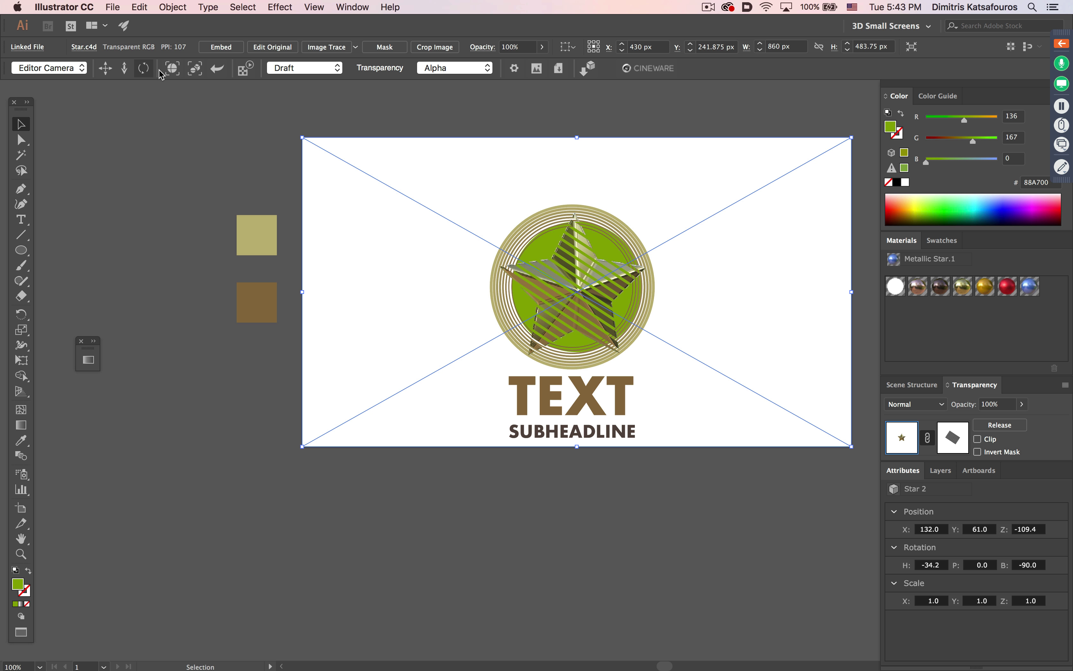
{"action": "left_click_drag", "start_coordinate": [148, 75], "coordinate": [126, 76]}
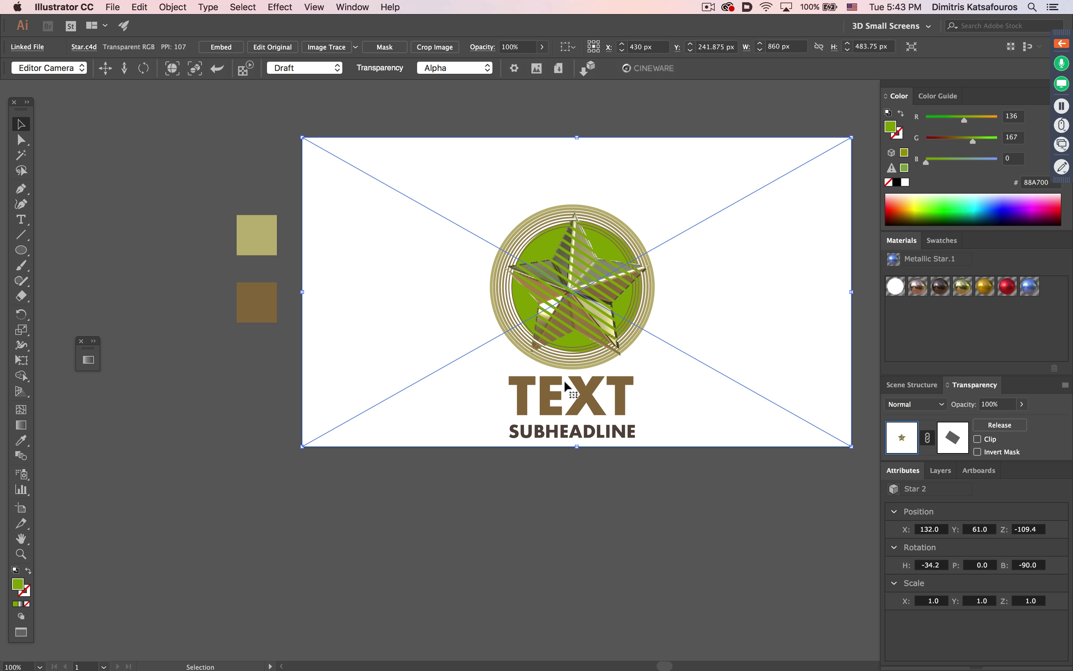
Delete all the stripes from the star's opacity mask and return to the star artwork
{"action": "left_click", "coordinate": [953, 438]}
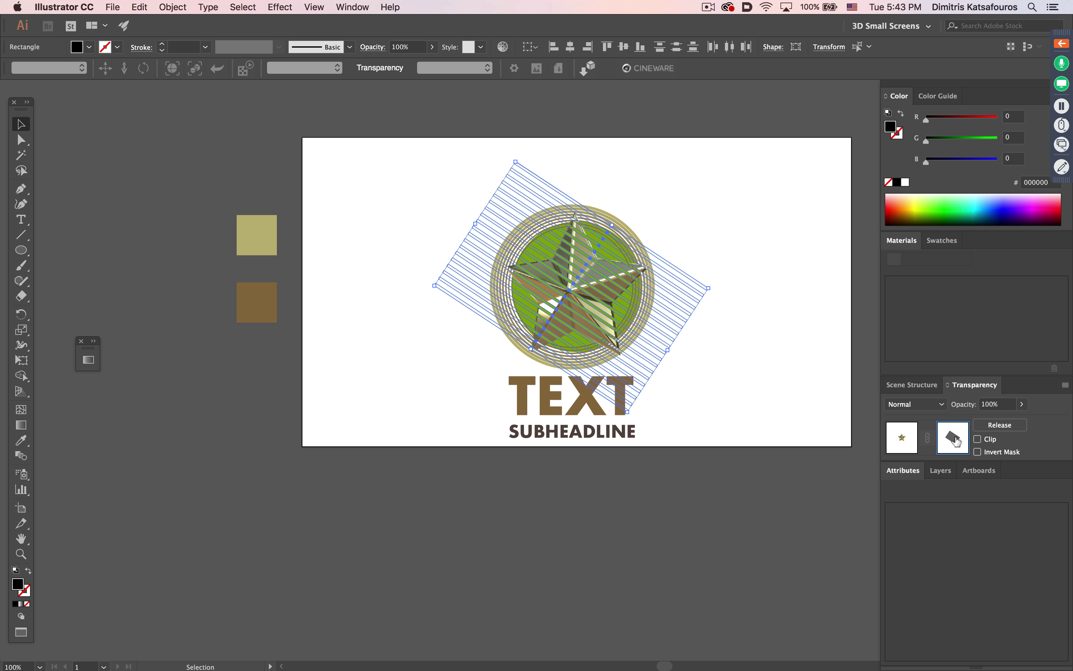
{"action": "left_click", "coordinate": [412, 150]}
{"action": "left_click_drag", "start_coordinate": [393, 140], "coordinate": [713, 439]}
{"action": "key", "text": "Delete"}
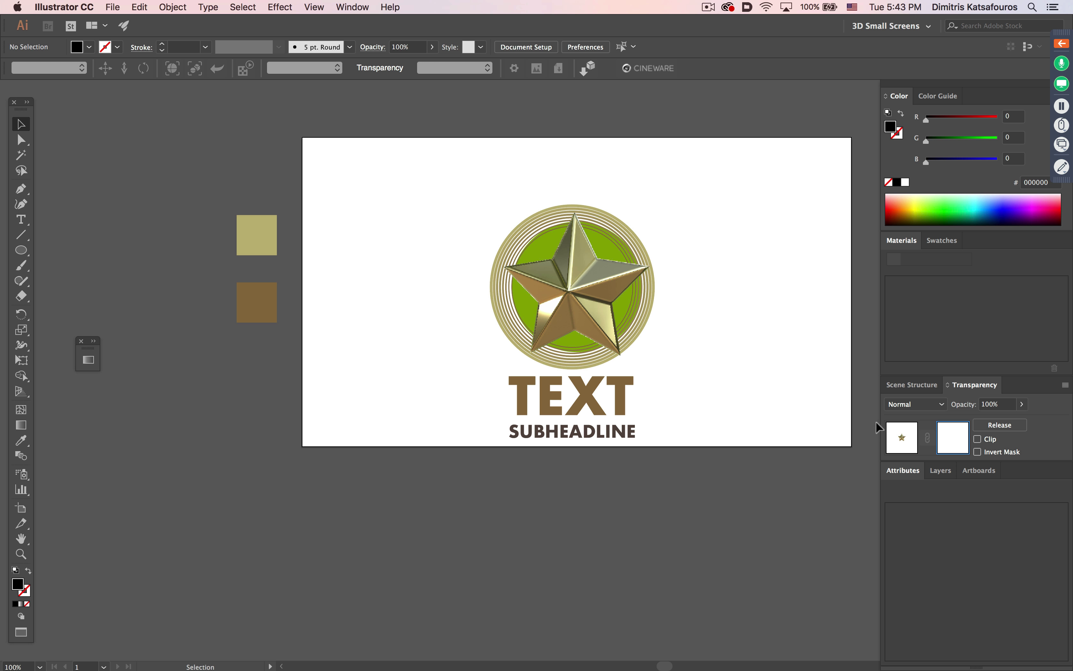
{"action": "left_click", "coordinate": [900, 434]}
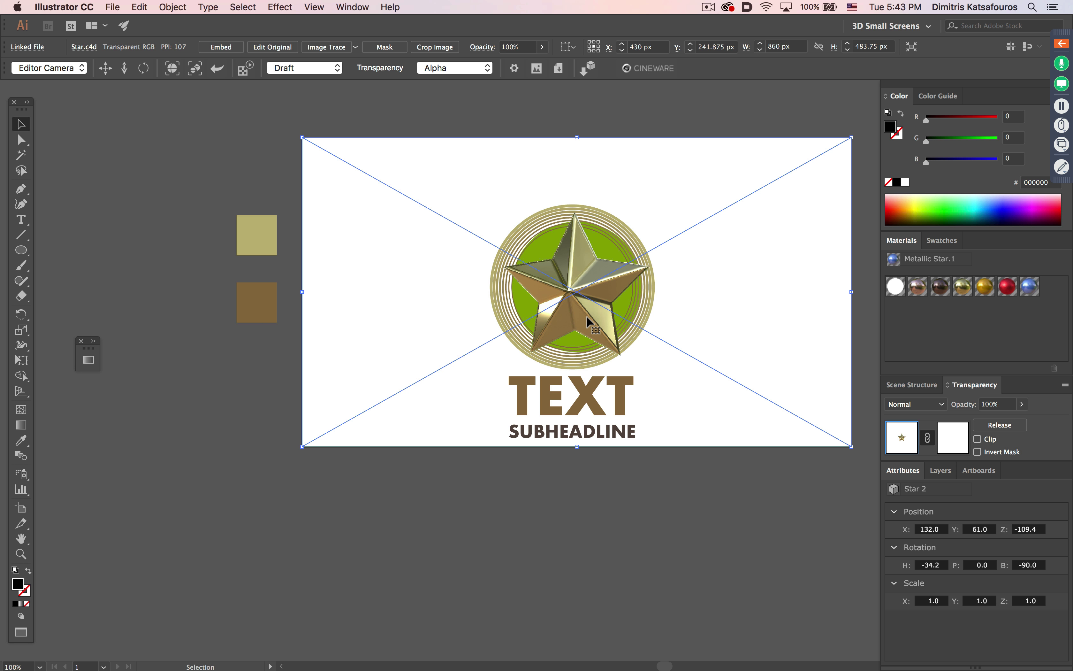
Remove the rings, green circle and text from the artboard, keeping only the star scene
{"action": "key", "text": "Delete"}
{"action": "left_click_drag", "start_coordinate": [422, 189], "coordinate": [676, 445]}
{"action": "key", "text": "Delete"}
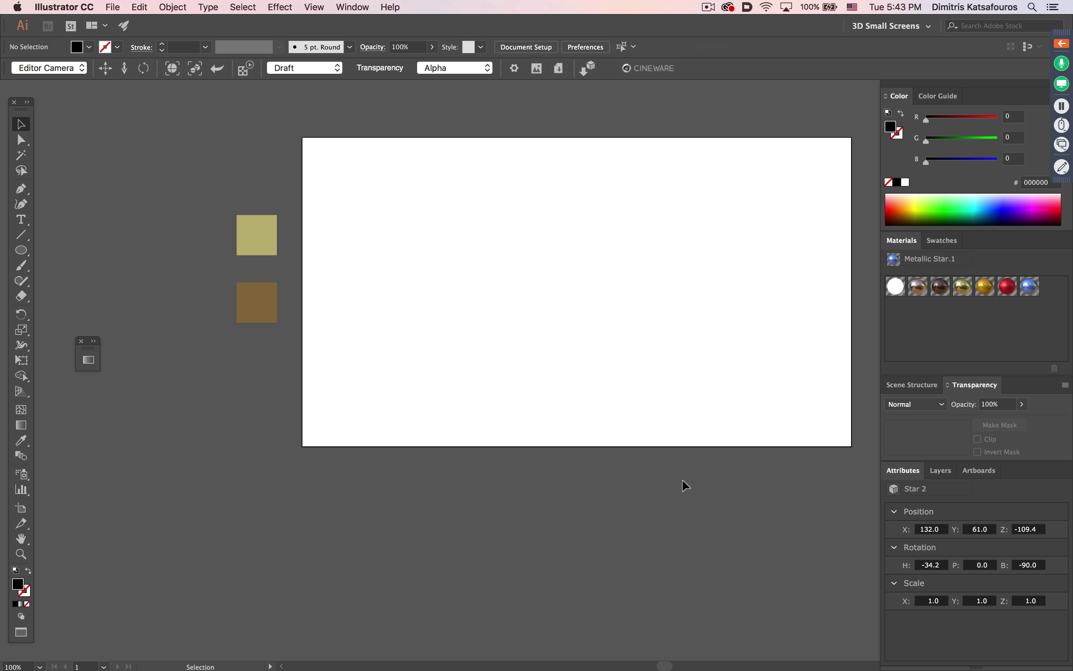
{"action": "key", "text": "ctrl+z"}
{"action": "left_click", "coordinate": [638, 518]}
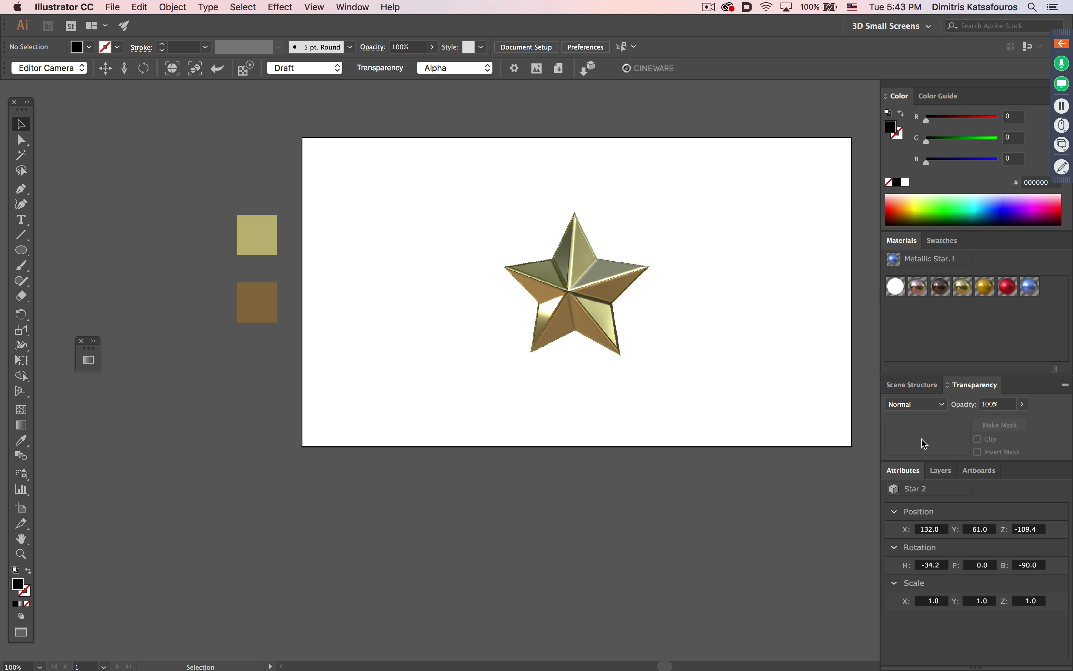
Make the Star 2 object visible in the selected Cinema 4D scene's structure
{"action": "left_click", "coordinate": [912, 385]}
{"action": "left_click", "coordinate": [611, 306]}
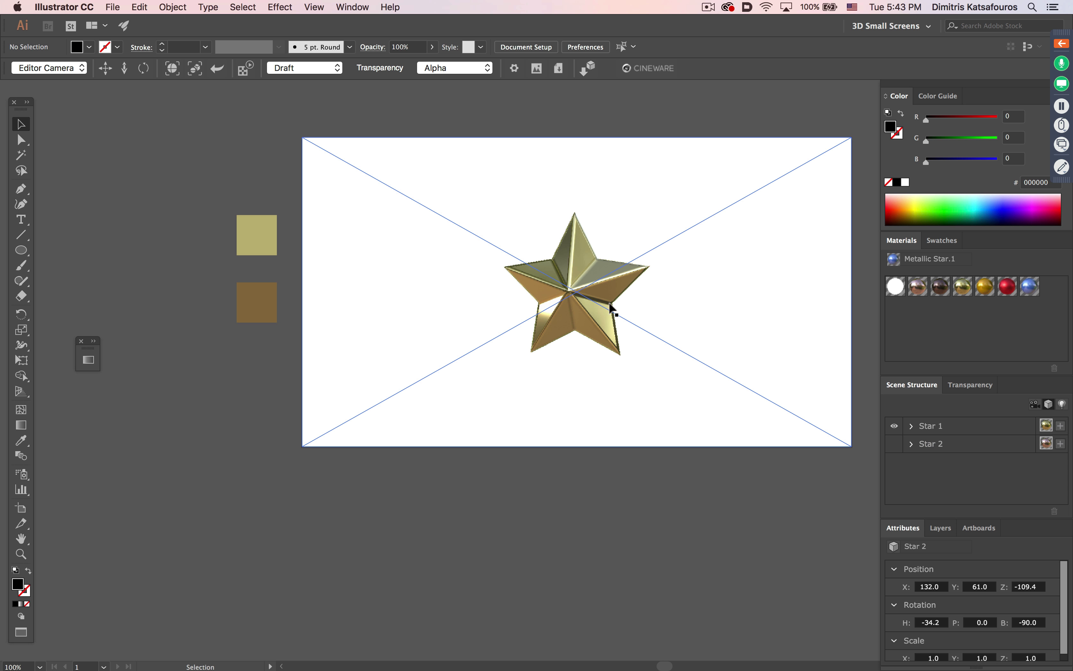
{"action": "left_click", "coordinate": [894, 444]}
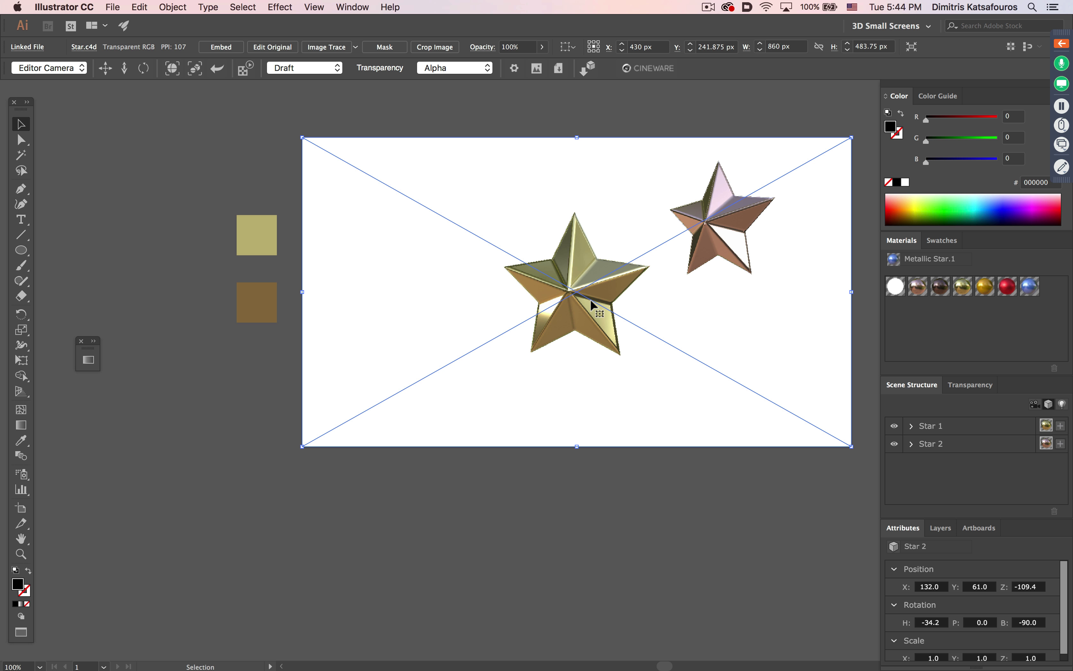
Reset the scene's camera view and orbit it to change the angle of both stars
{"action": "left_click", "coordinate": [218, 69]}
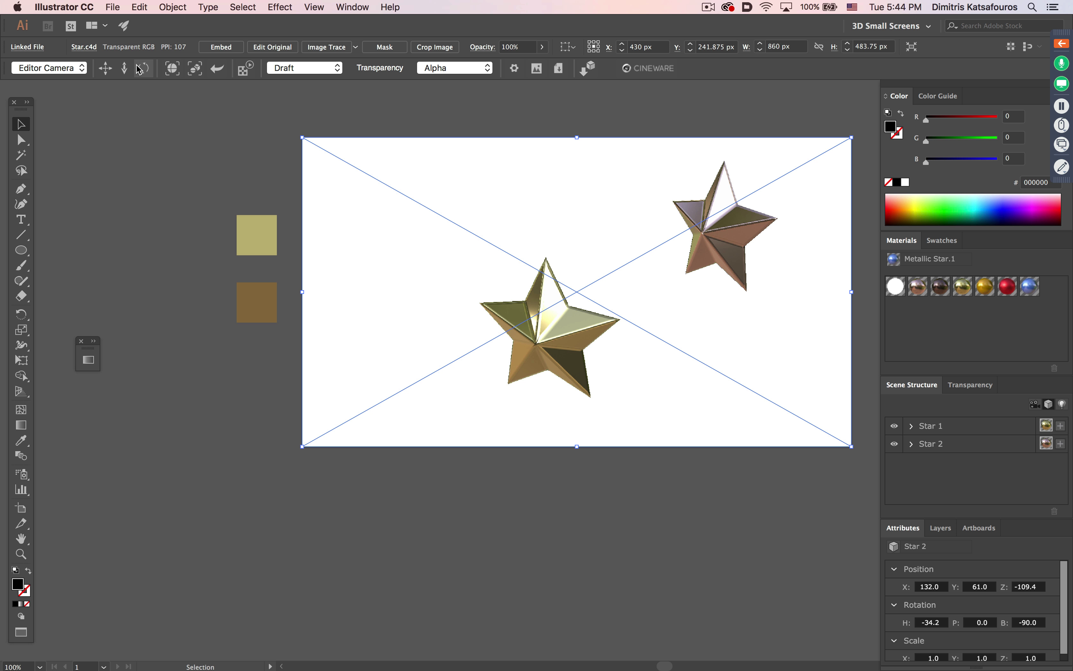
{"action": "left_click_drag", "start_coordinate": [139, 70], "coordinate": [145, 59]}
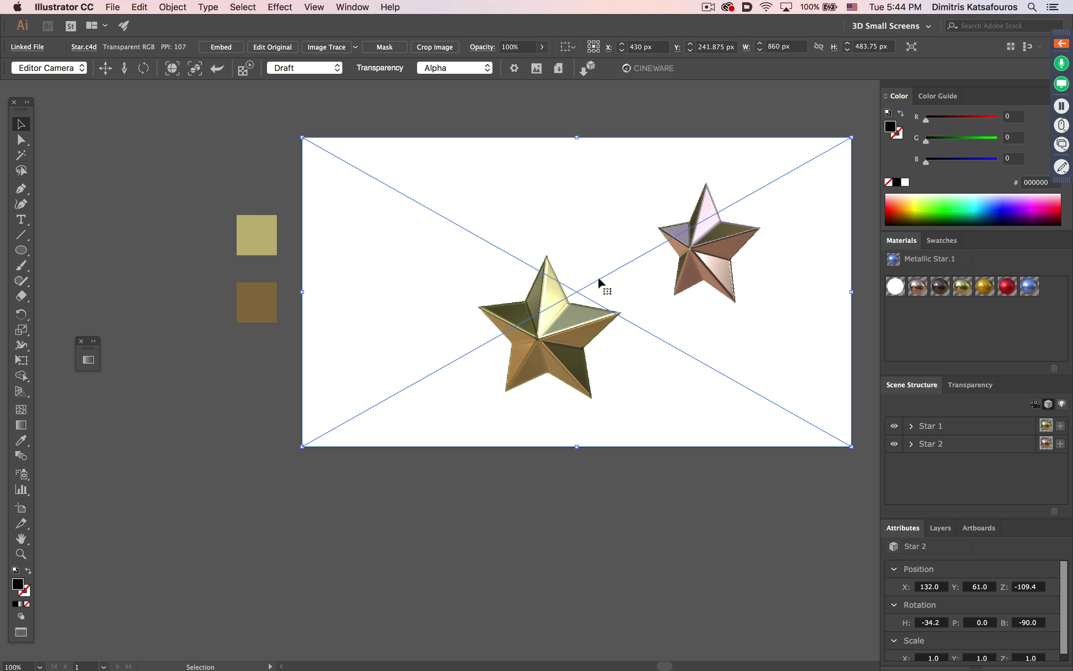
Hide Star 2 in the scene, copy the placed scene, and paste the copy in front
{"action": "left_click", "coordinate": [895, 444]}
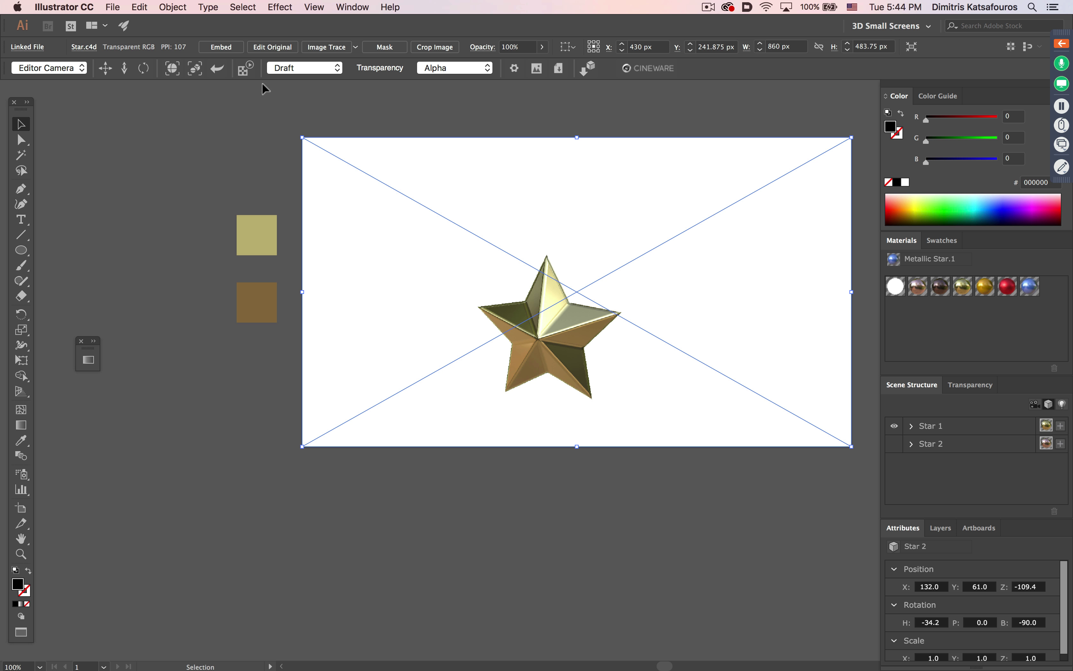
{"action": "left_click", "coordinate": [139, 6]}
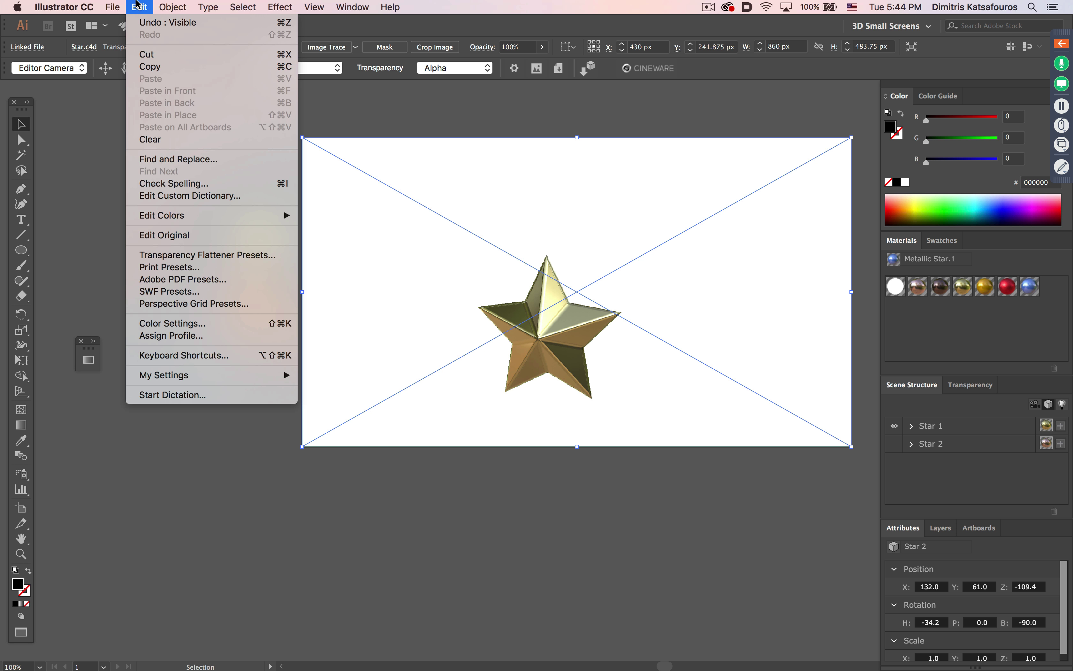
{"action": "left_click", "coordinate": [154, 70]}
{"action": "left_click", "coordinate": [140, 6]}
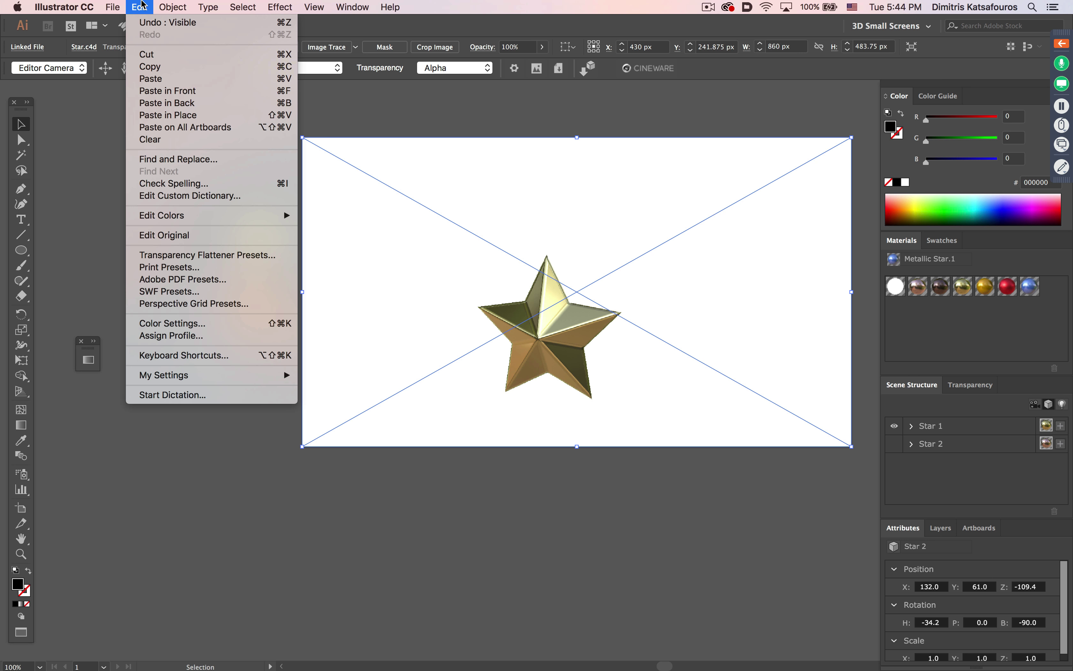
{"action": "left_click", "coordinate": [170, 91]}
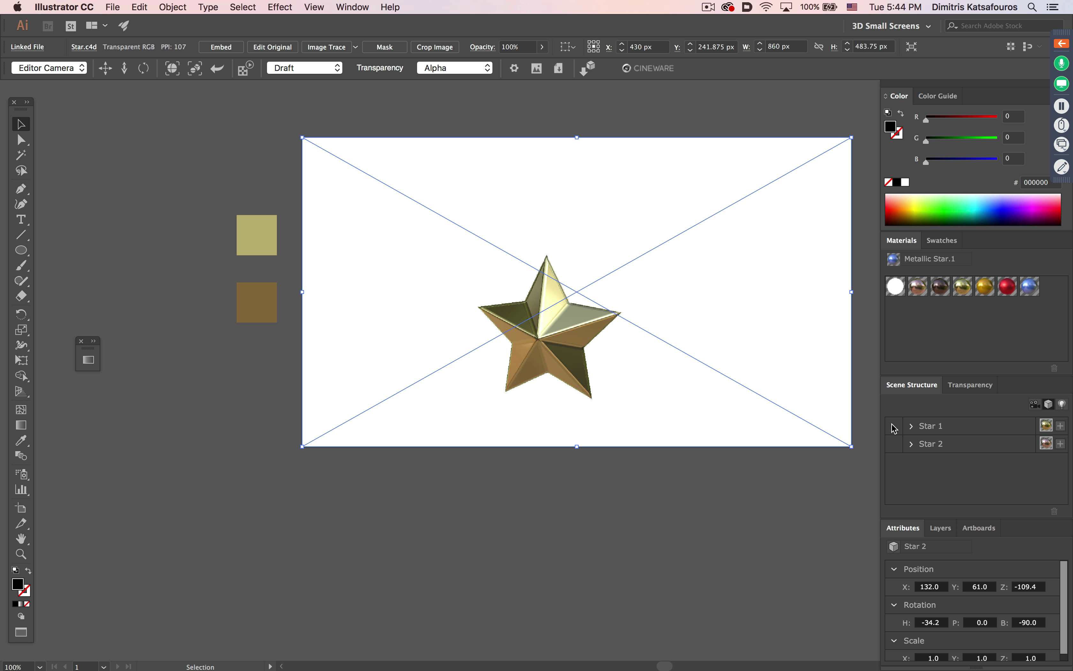
In the pasted scene copy, hide Star 1, show Star 2, and deselect the scene
{"action": "left_click", "coordinate": [895, 444]}
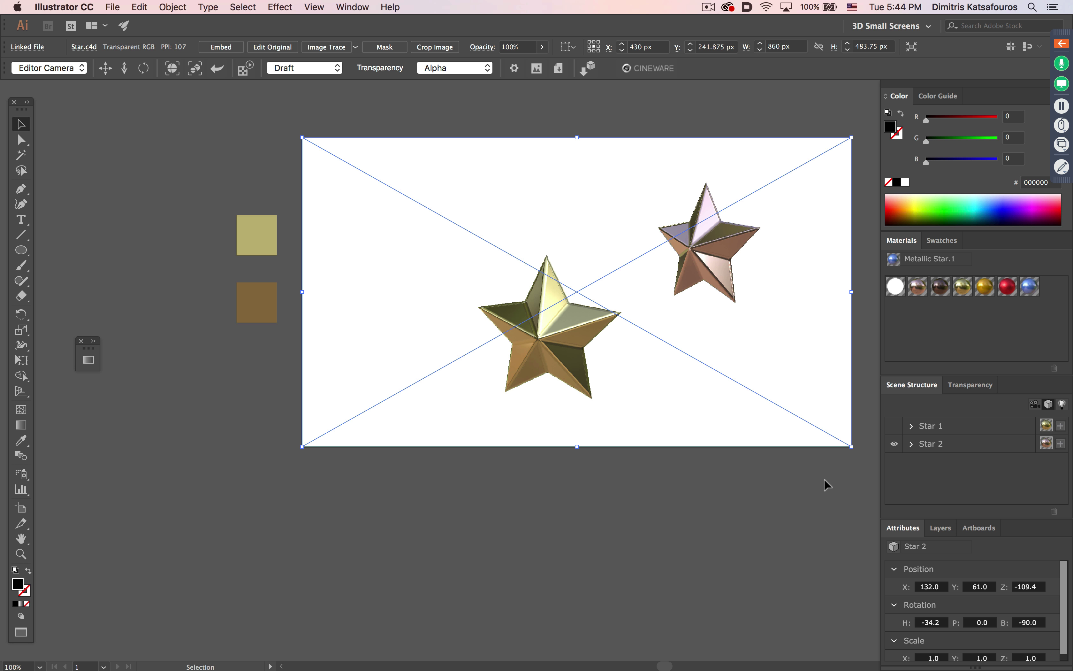
{"action": "left_click", "coordinate": [675, 508]}
Try moving the two star scenes off the artboard in separate directions, and undo both moves
{"action": "left_click_drag", "start_coordinate": [702, 286], "coordinate": [720, 450]}
{"action": "left_click_drag", "start_coordinate": [572, 307], "coordinate": [220, 370]}
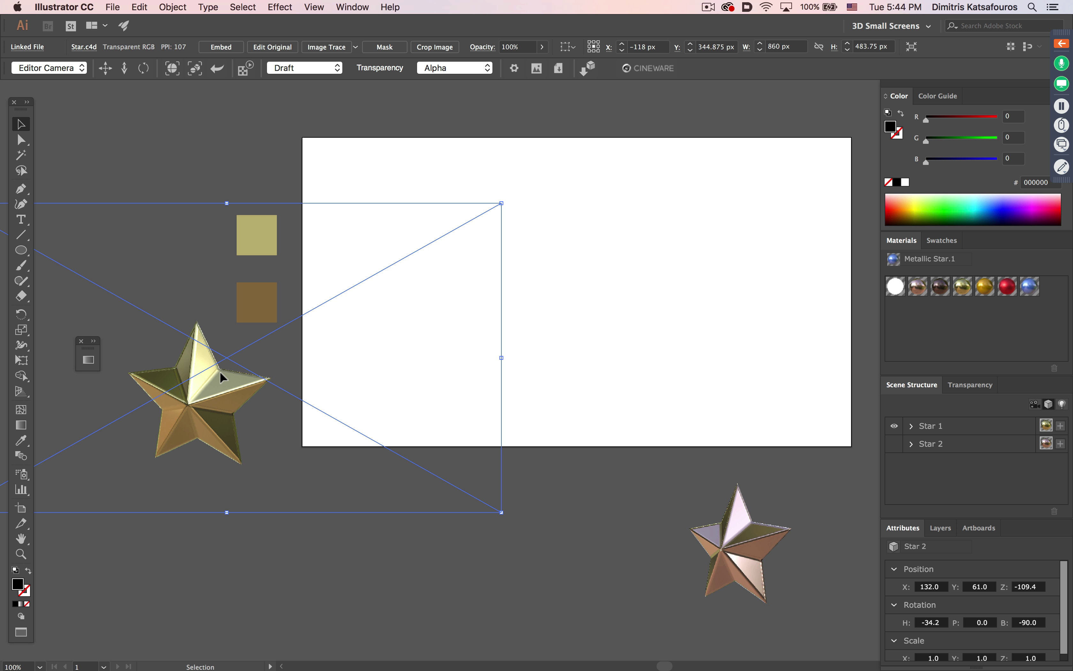
{"action": "key", "text": "super+z"}
{"action": "key", "text": "super+z"}
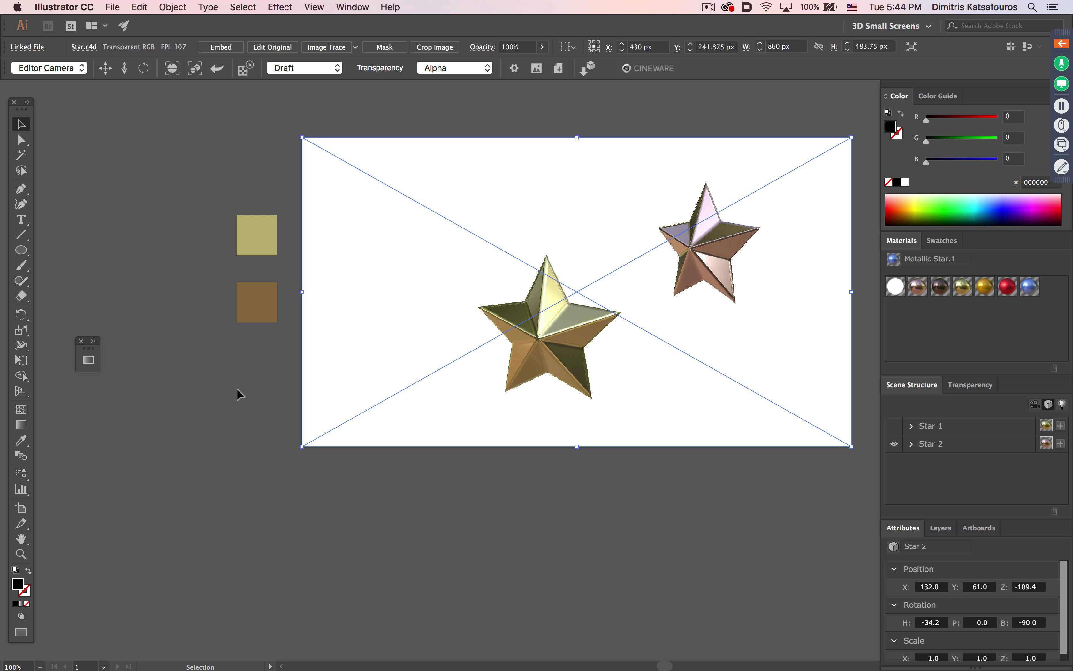
Move the TEXT and SUBHEADLINE lettering from outside the artboard onto it, overlapping the two stars
{"action": "left_click", "coordinate": [253, 441]}
{"action": "left_click_drag", "start_coordinate": [635, 213], "coordinate": [383, 406]}
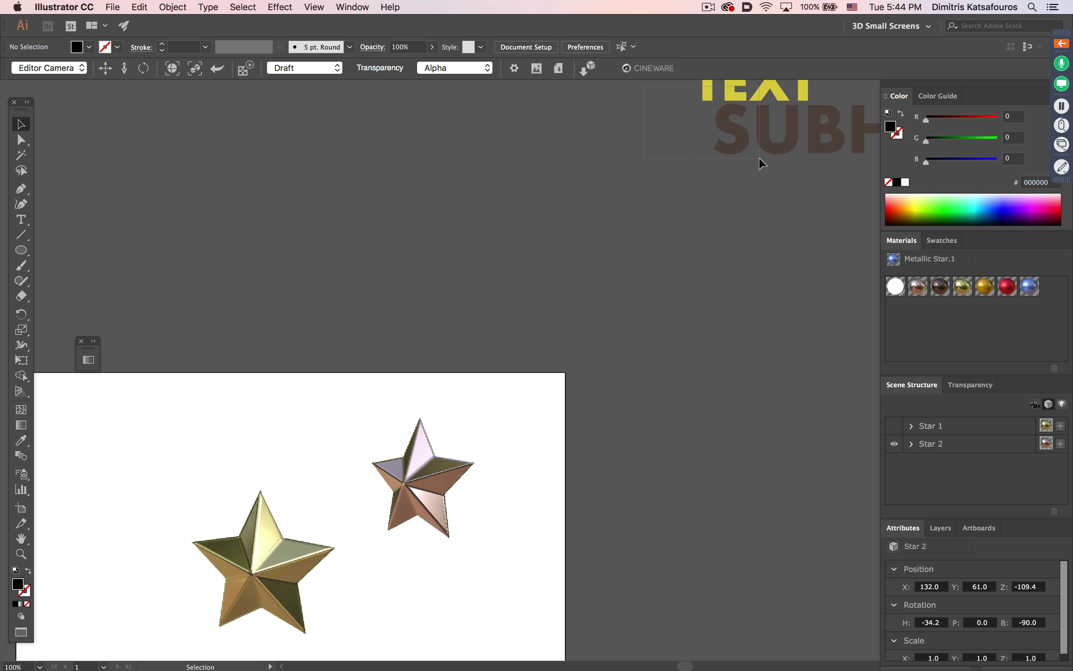
{"action": "left_click_drag", "start_coordinate": [749, 140], "coordinate": [282, 530]}
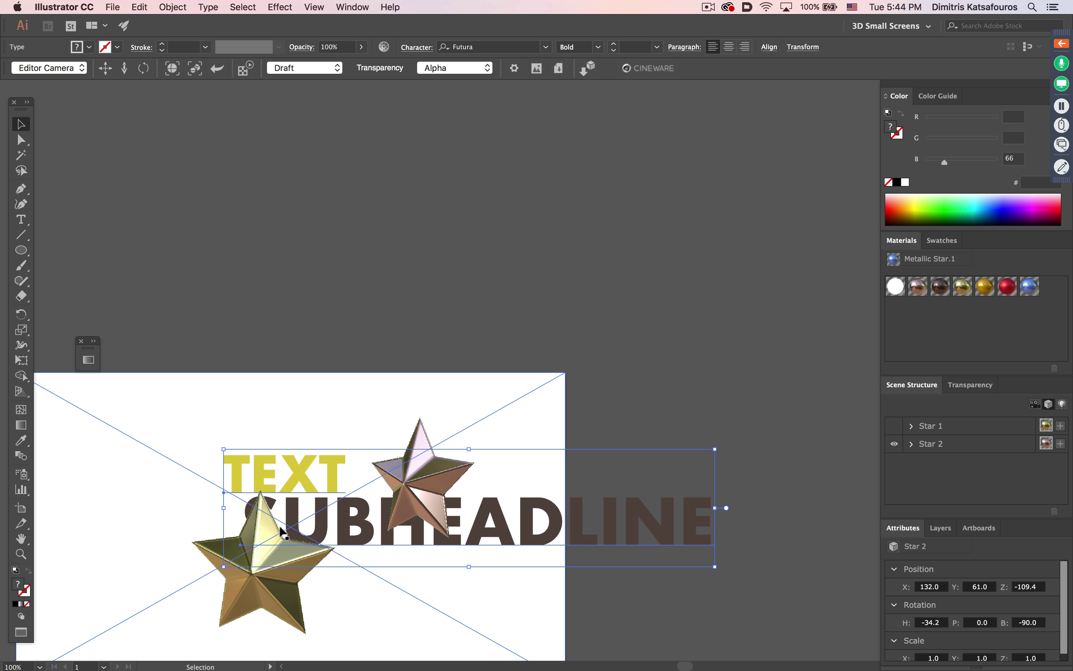
{"action": "key", "text": "a"}
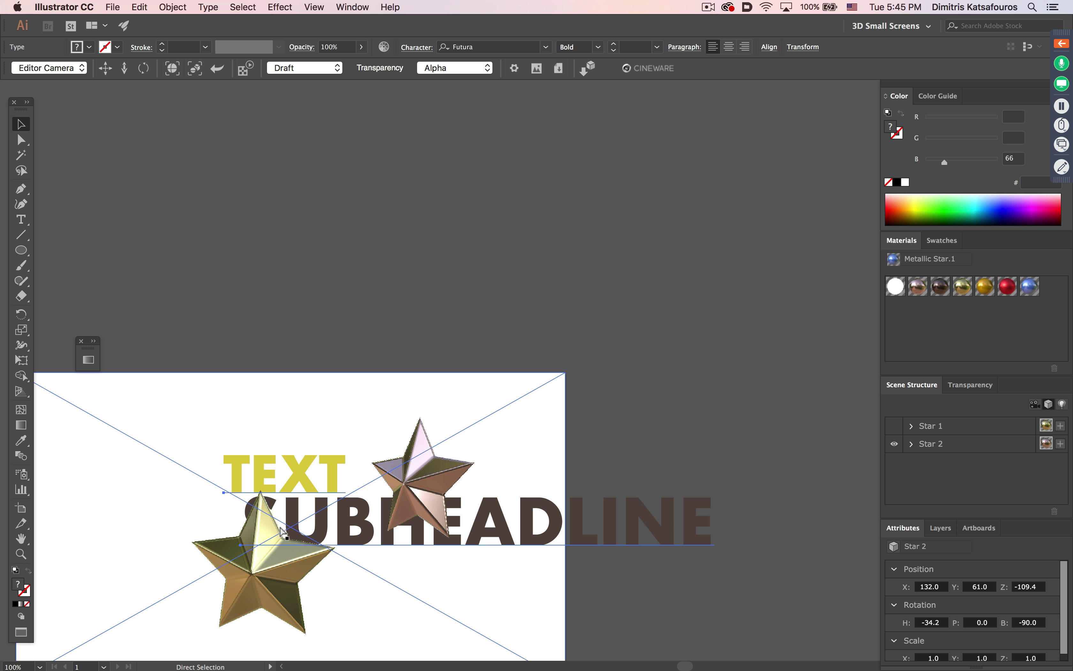
{"action": "key", "text": "super"}
{"action": "scroll", "coordinate": [455, 304], "scroll_direction": "down", "scroll_amount": 6}
{"action": "key", "text": "super"}
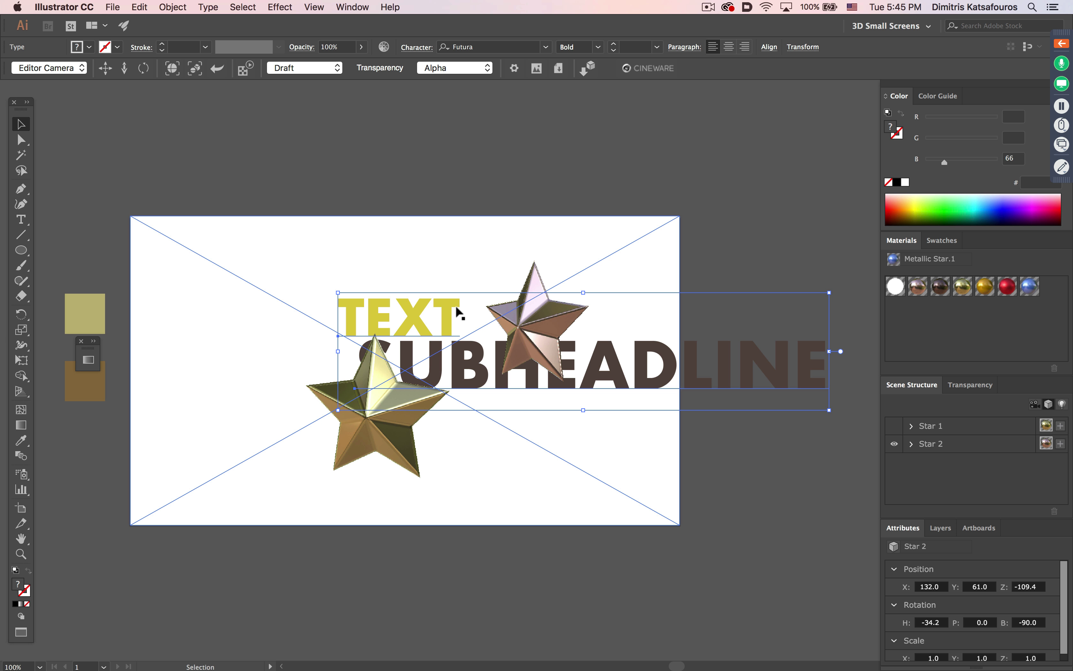
Switch to Finder and open Star & Sphere 2.c4d from the 02 Object Buffer folder in Cinema 4D
{"action": "key", "text": "super+Tab"}
{"action": "key", "text": "super+Tab"}
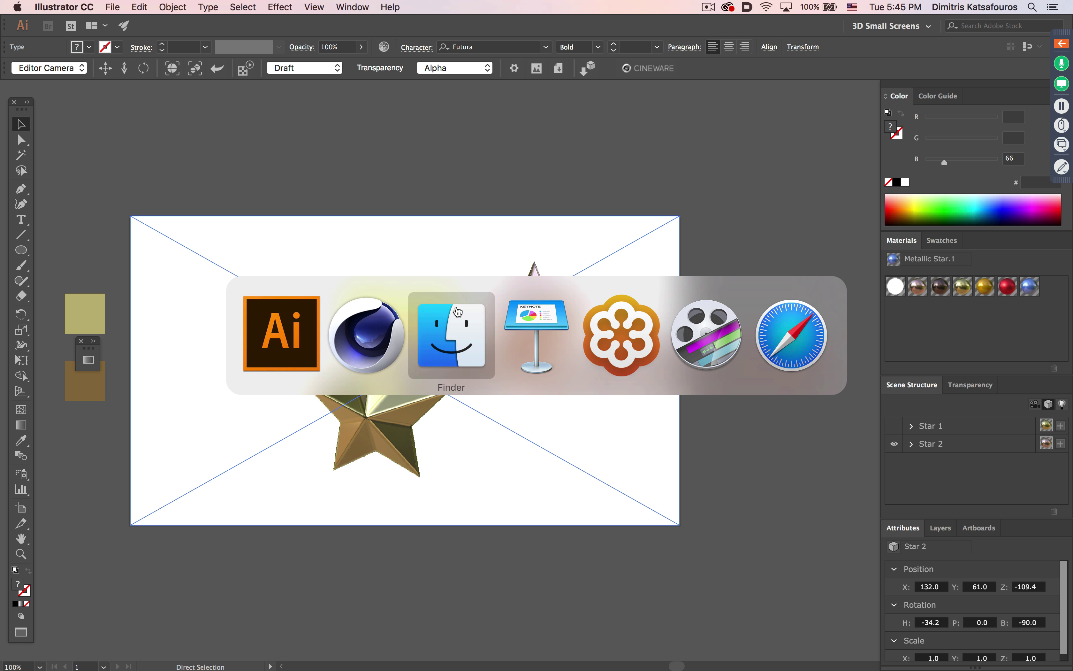
{"action": "left_click", "coordinate": [461, 296]}
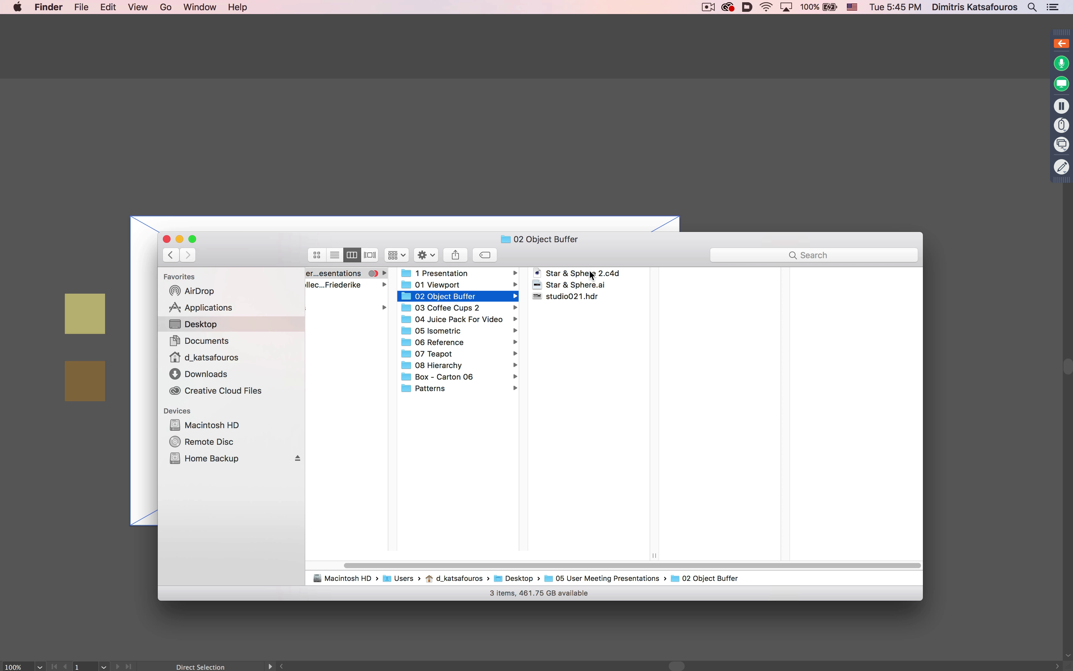
{"action": "left_click", "coordinate": [581, 274]}
{"action": "double_click", "coordinate": [560, 274]}
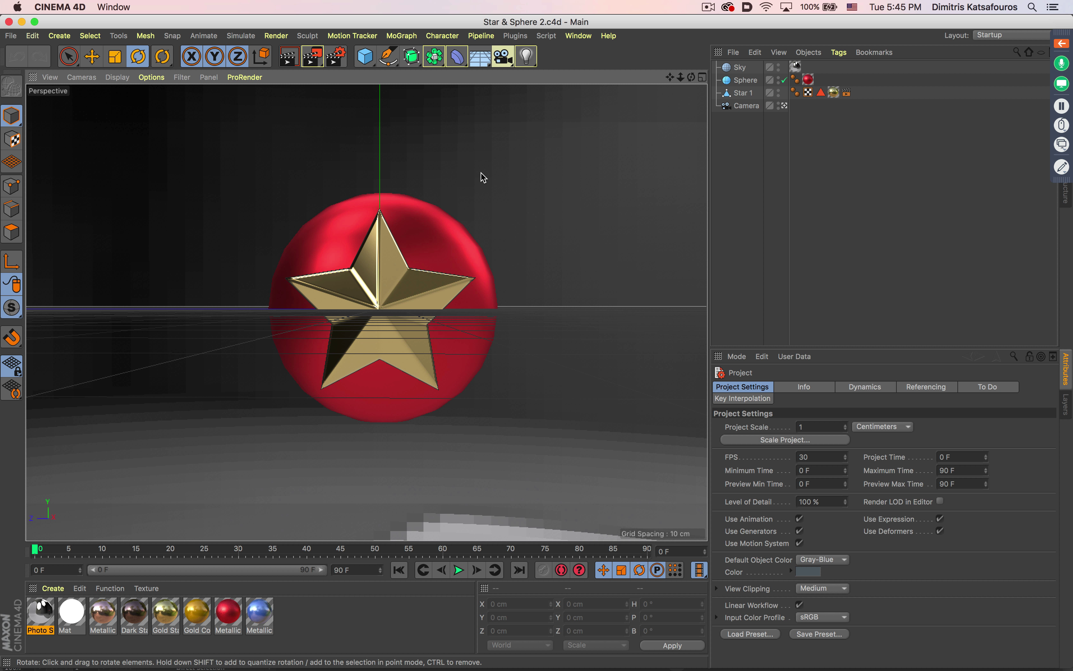
Return to Finder, open Star & Sphere.ai in Illustrator, and select its placed star and sphere scene
{"action": "key", "text": "super+Tab"}
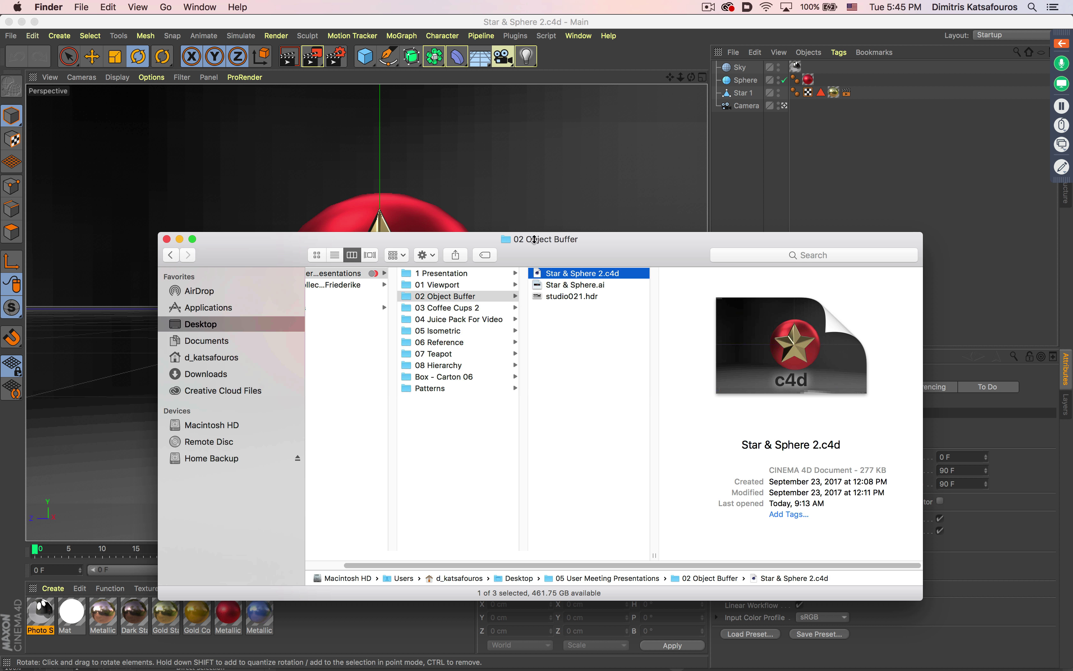
{"action": "left_click", "coordinate": [571, 285]}
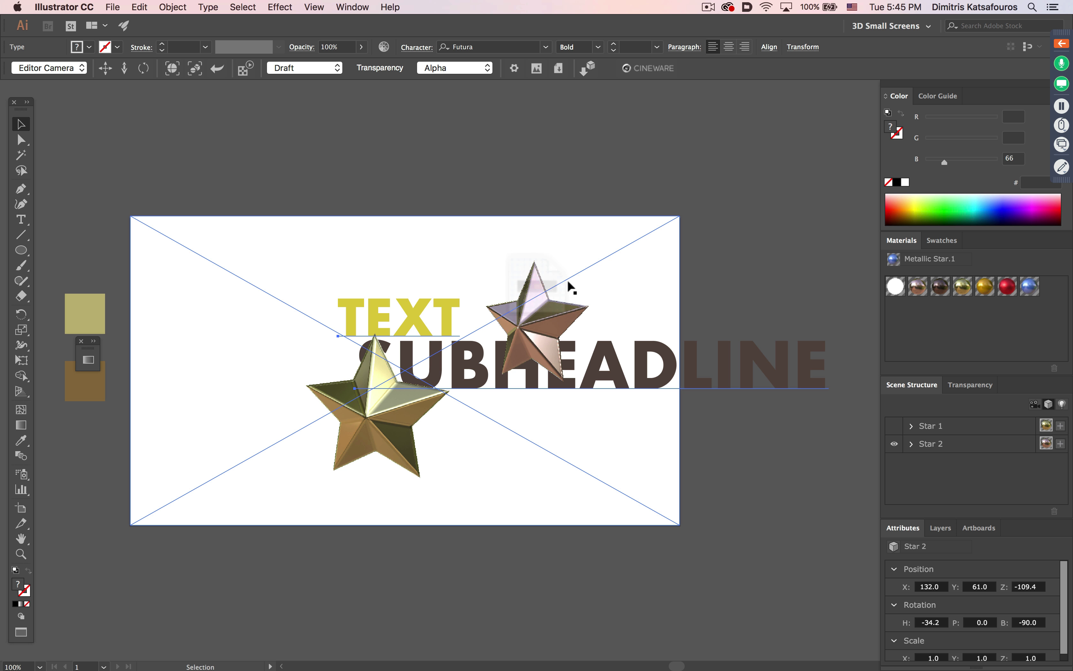
{"action": "key", "text": "ctrl+Tab"}
{"action": "left_click", "coordinate": [501, 307]}
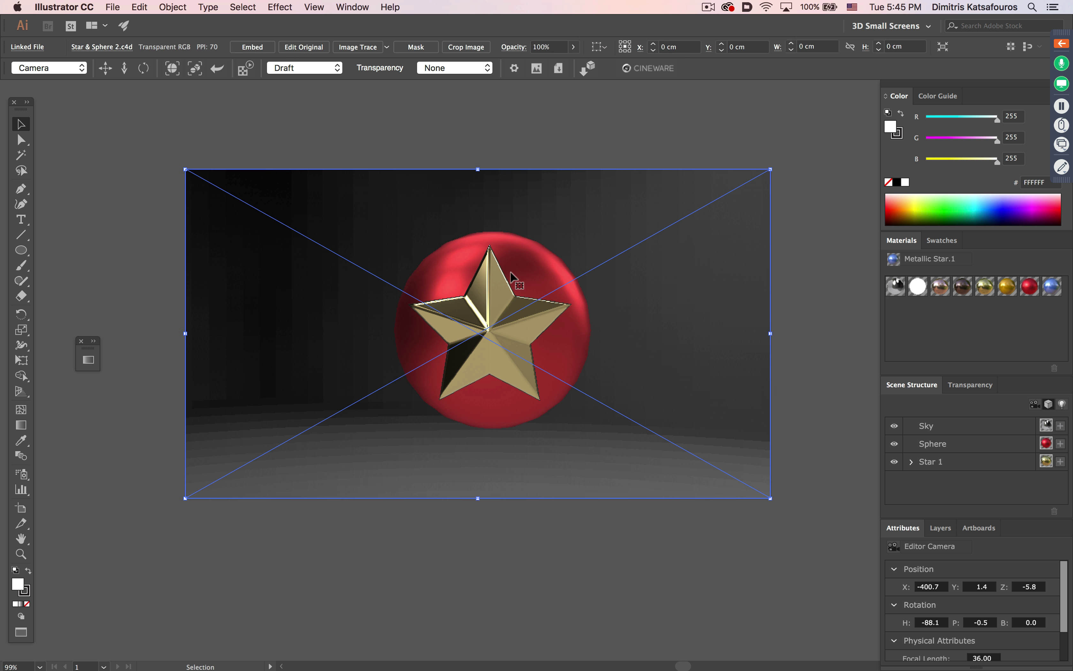
Set the star and sphere scene's render quality to Custom and its transparency to Alpha
{"action": "left_click", "coordinate": [462, 68]}
{"action": "left_click", "coordinate": [338, 72]}
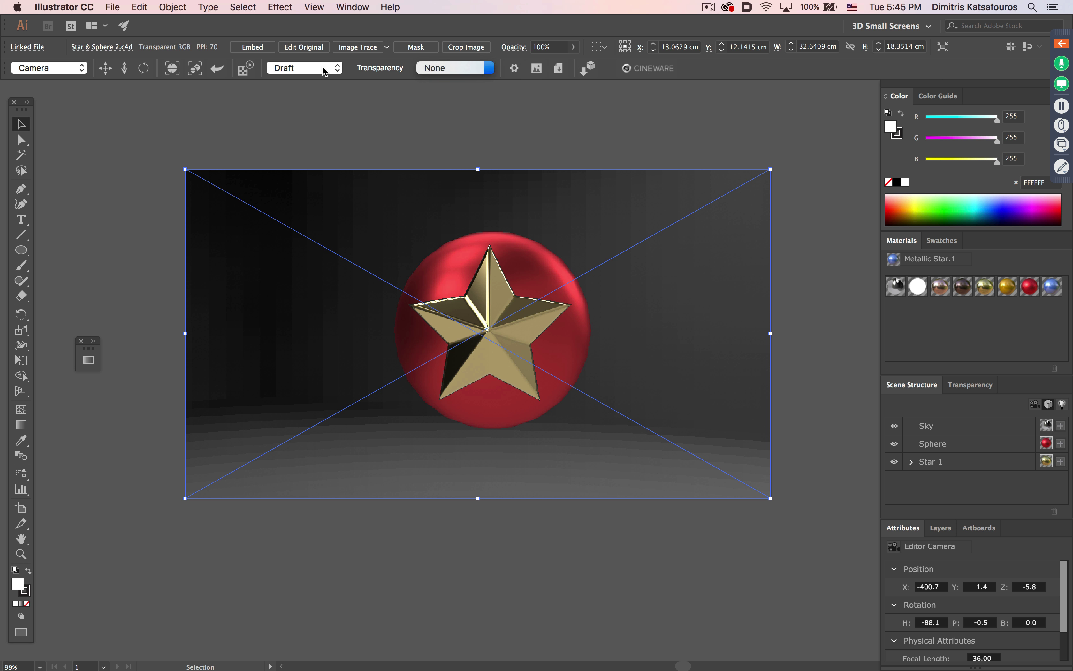
{"action": "left_click", "coordinate": [322, 67]}
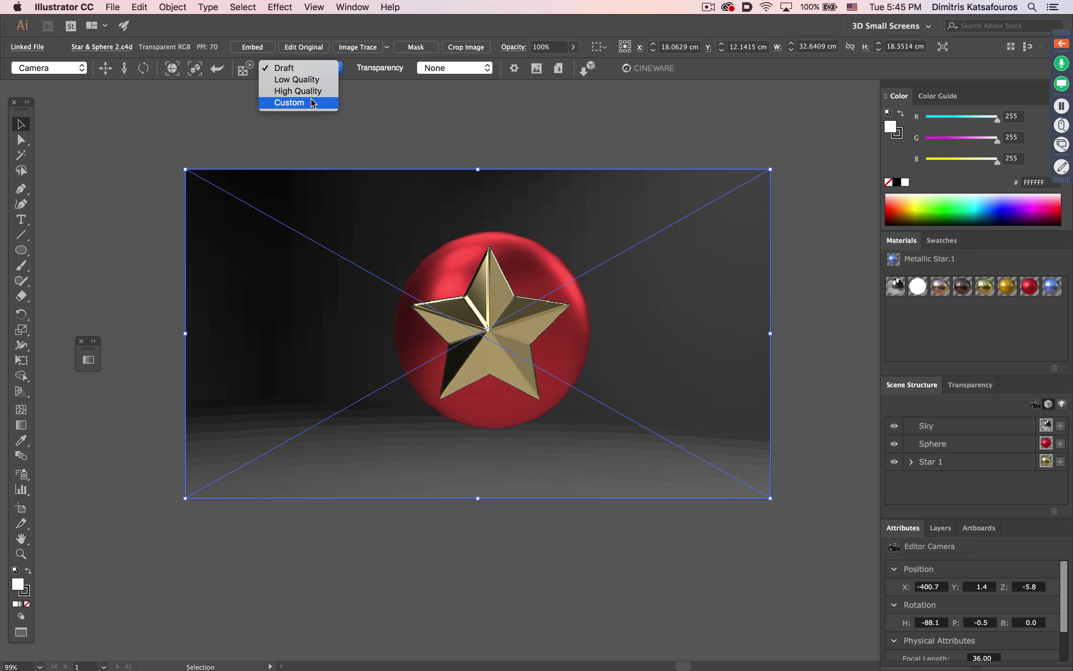
{"action": "left_click", "coordinate": [311, 102]}
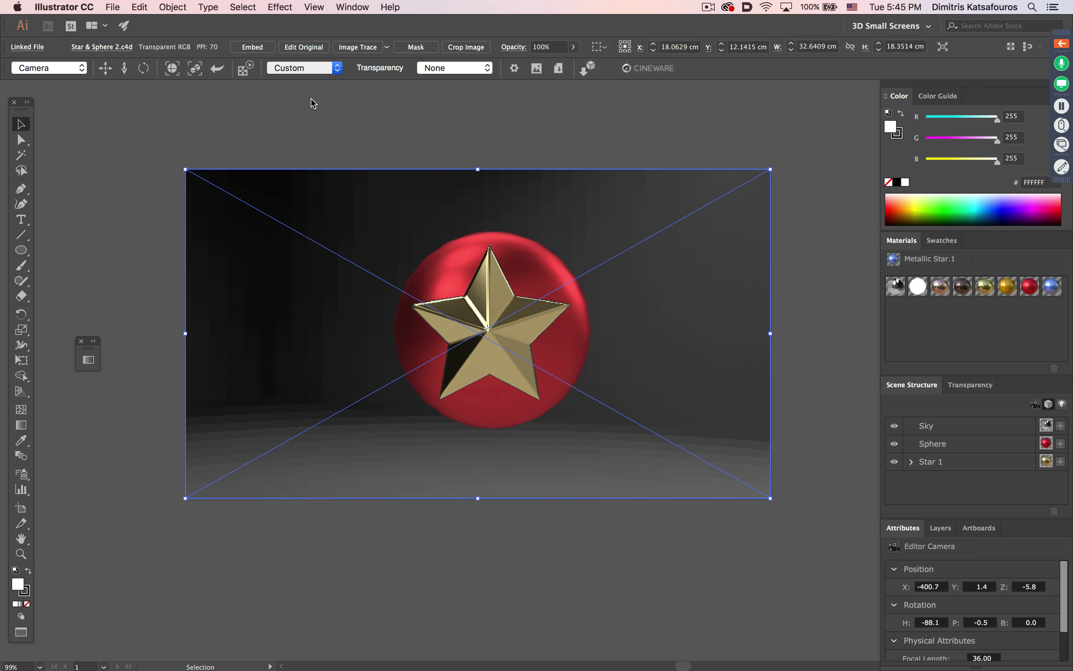
{"action": "left_click", "coordinate": [444, 67]}
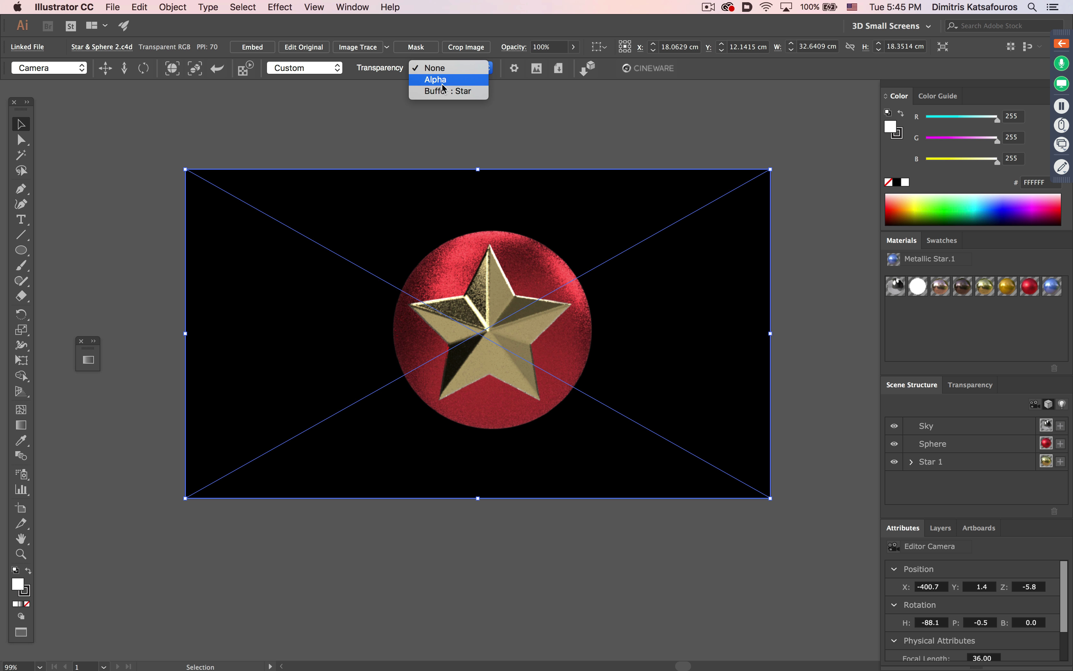
{"action": "left_click", "coordinate": [443, 78]}
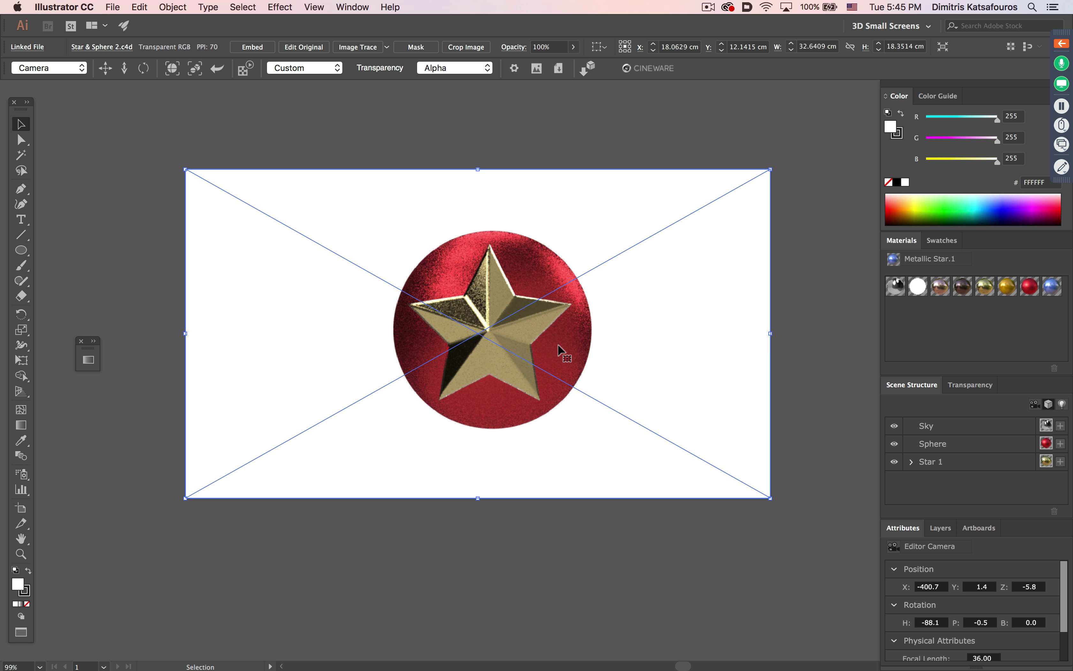
{"action": "key", "text": "a"}
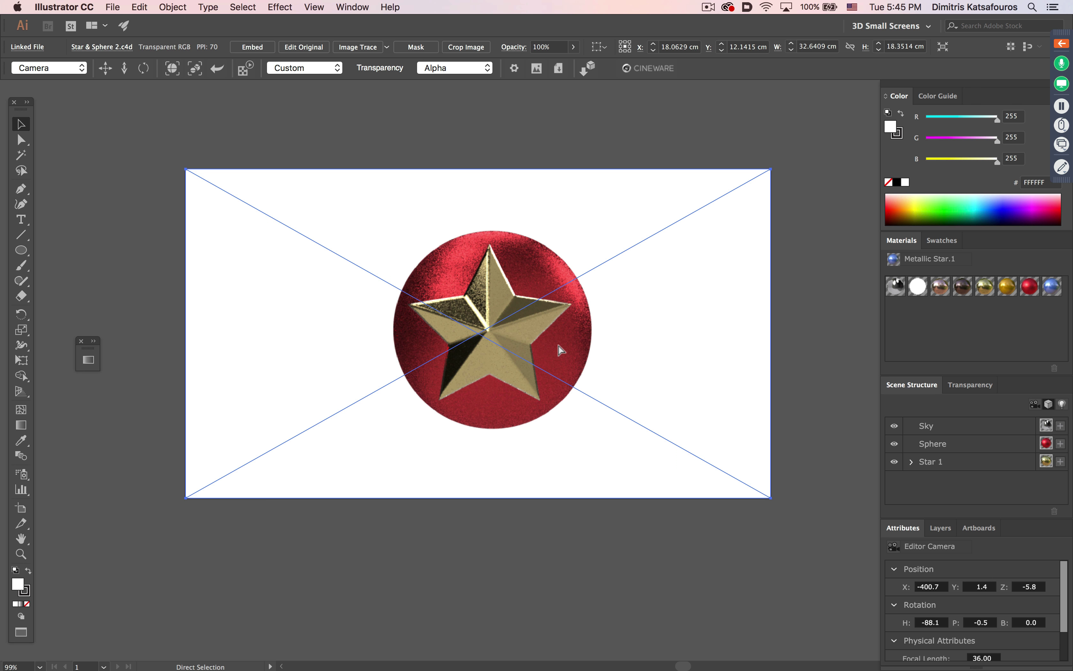
Switch to Cinema 4D and inspect the Object Buffer settings of Star 1's Compositing tag
{"action": "key", "text": "super+Tab"}
{"action": "key", "text": "super+Tab"}
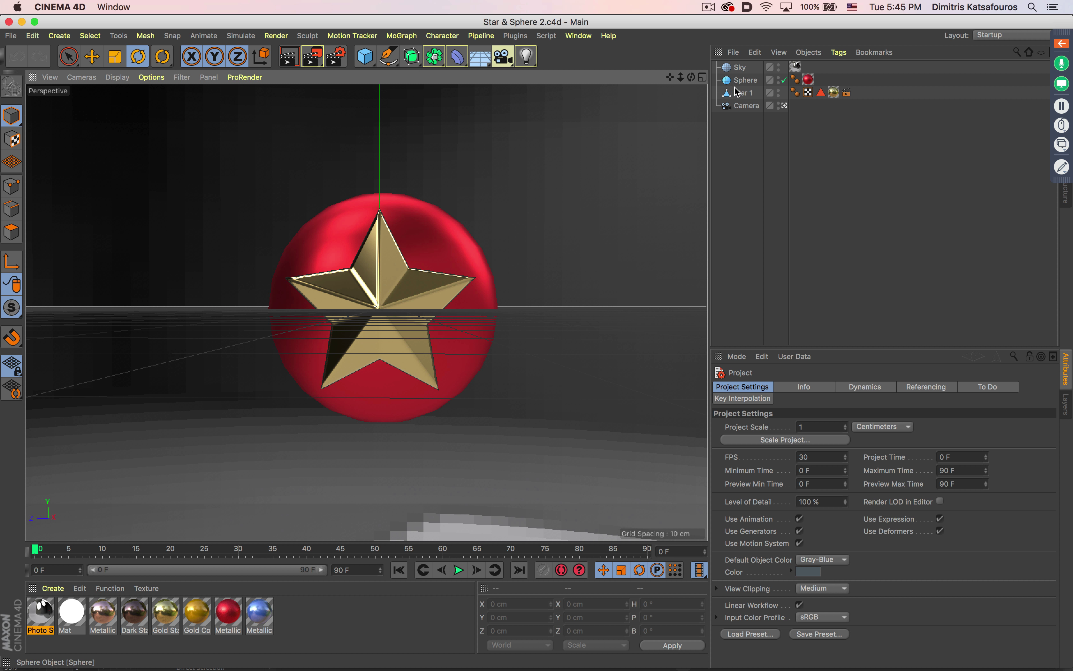
{"action": "left_click", "coordinate": [847, 93]}
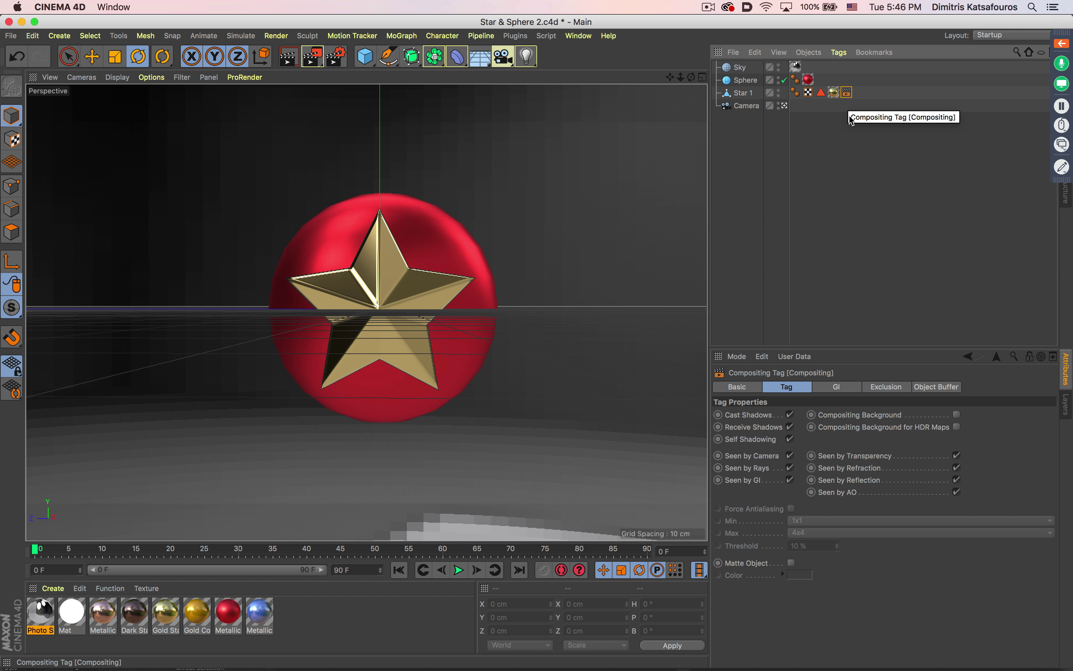
{"action": "left_click", "coordinate": [948, 389]}
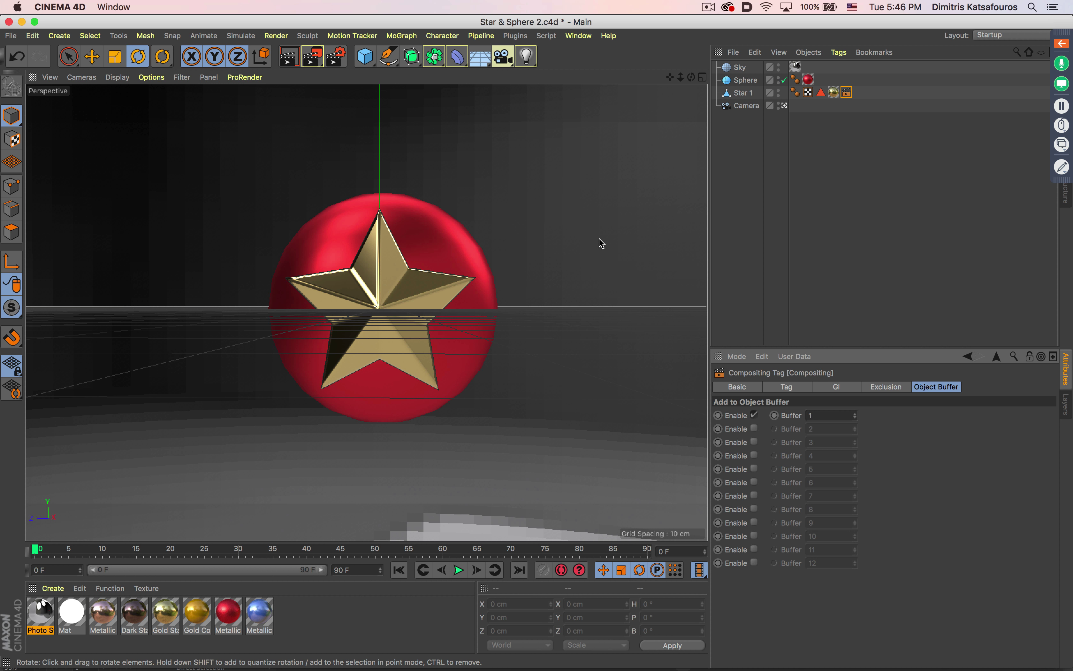
Return to Illustrator and set the scene's transparency to Buffer : Star to isolate the star
{"action": "key", "text": "super+Tab"}
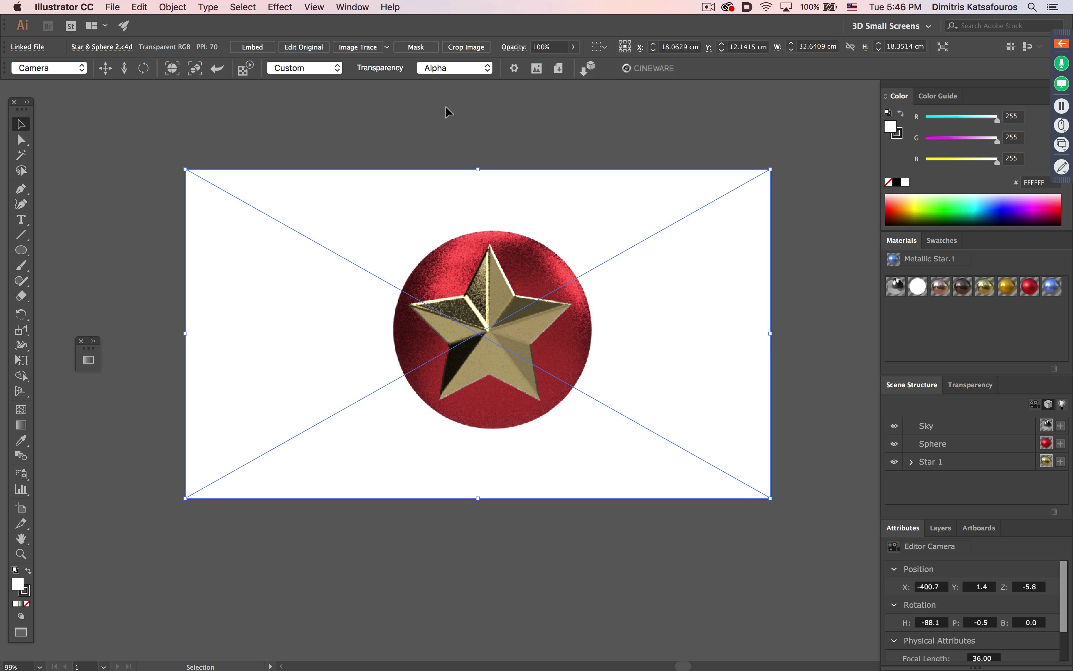
{"action": "left_click", "coordinate": [443, 69]}
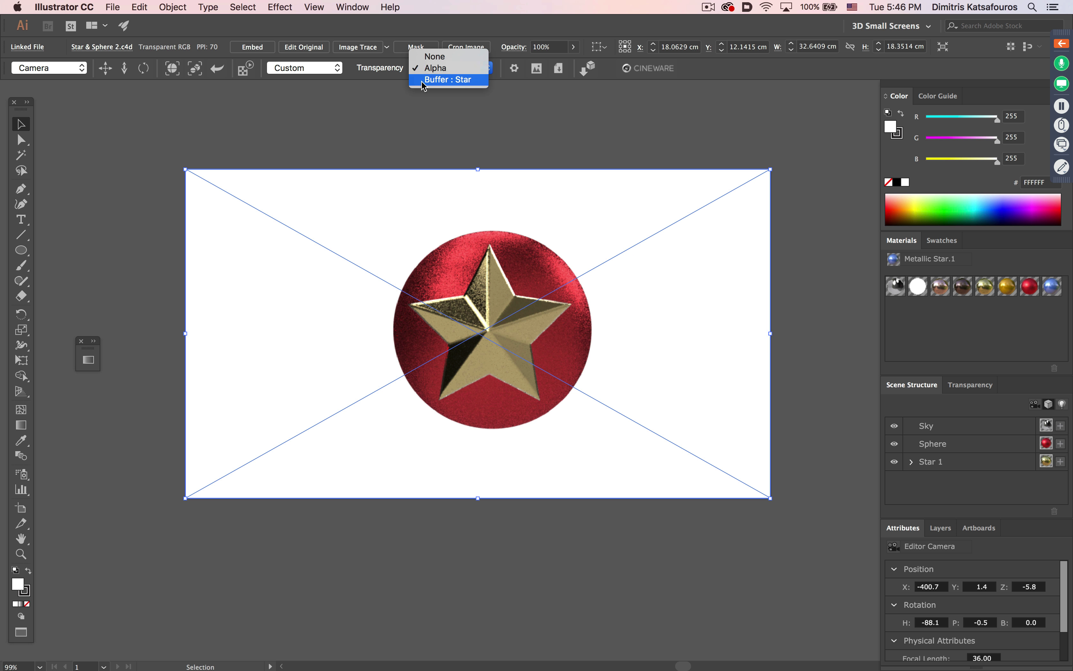
{"action": "left_click", "coordinate": [443, 80]}
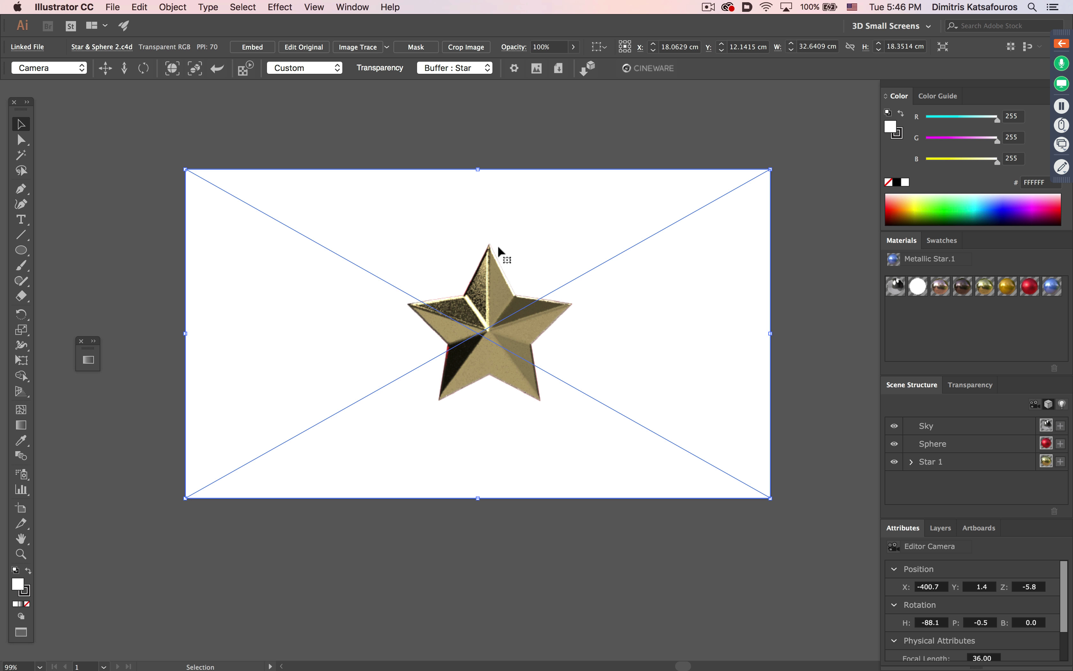
Close Star & Sphere.ai and the two-star lettering document without saving either one
{"action": "key", "text": "super+w"}
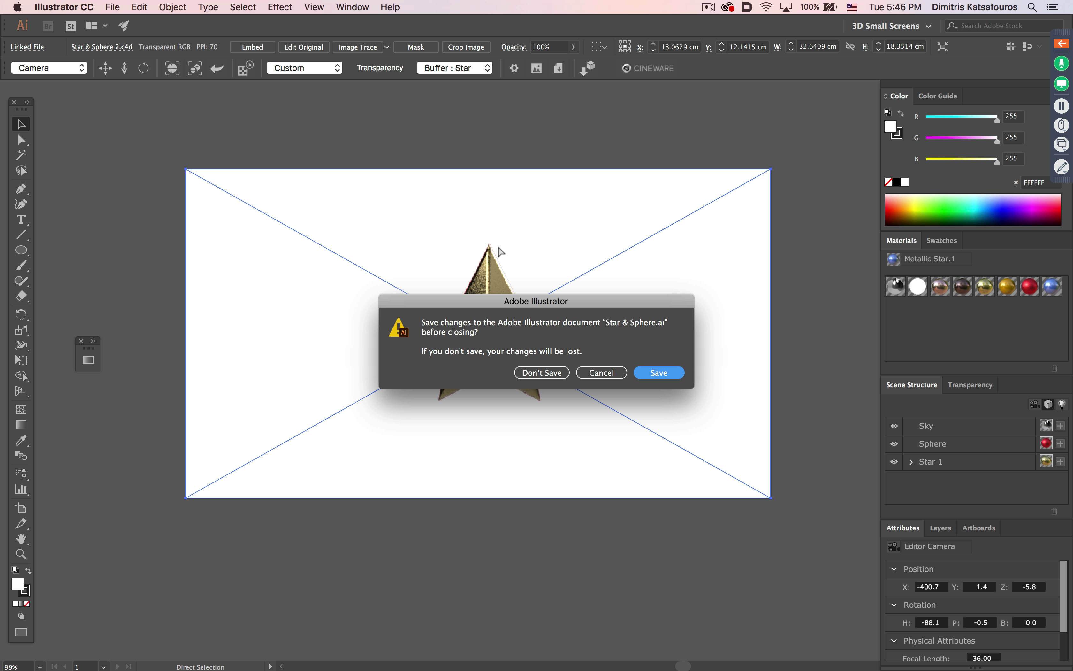
{"action": "left_click", "coordinate": [547, 374]}
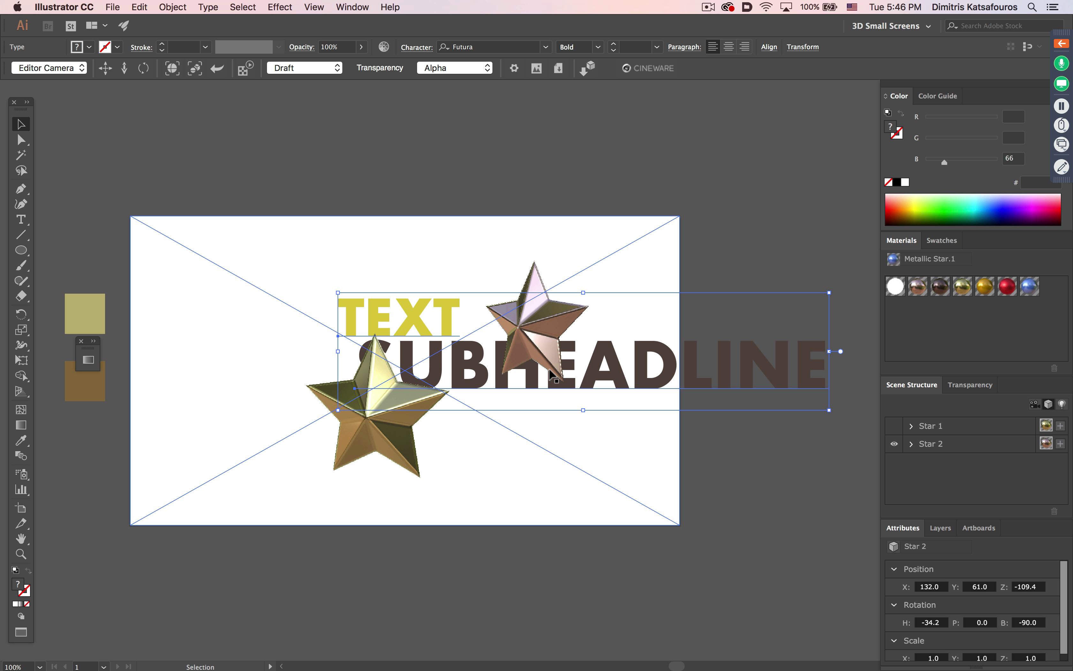
{"action": "key", "text": "super+w"}
{"action": "left_click", "coordinate": [551, 375]}
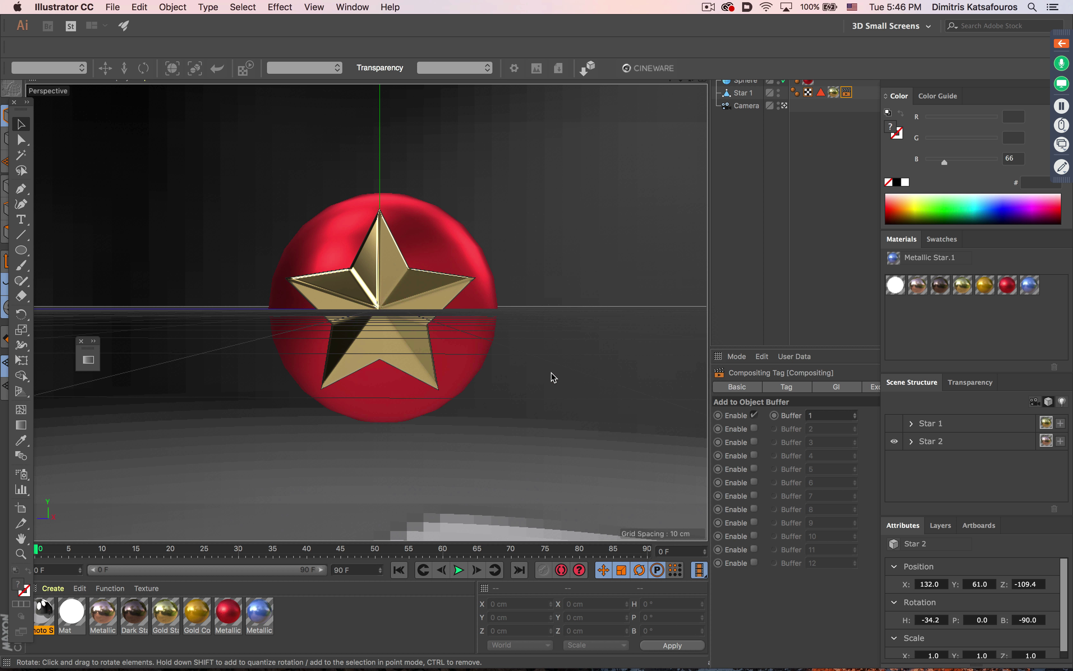
Switch to Finder, open Coffee Cups Design Empty.ai from the 03 Coffee Cups 2 folder in Illustrator, and select its placed 3D cups scene
{"action": "key", "text": "super+Tab"}
{"action": "key", "text": "super+Tab"}
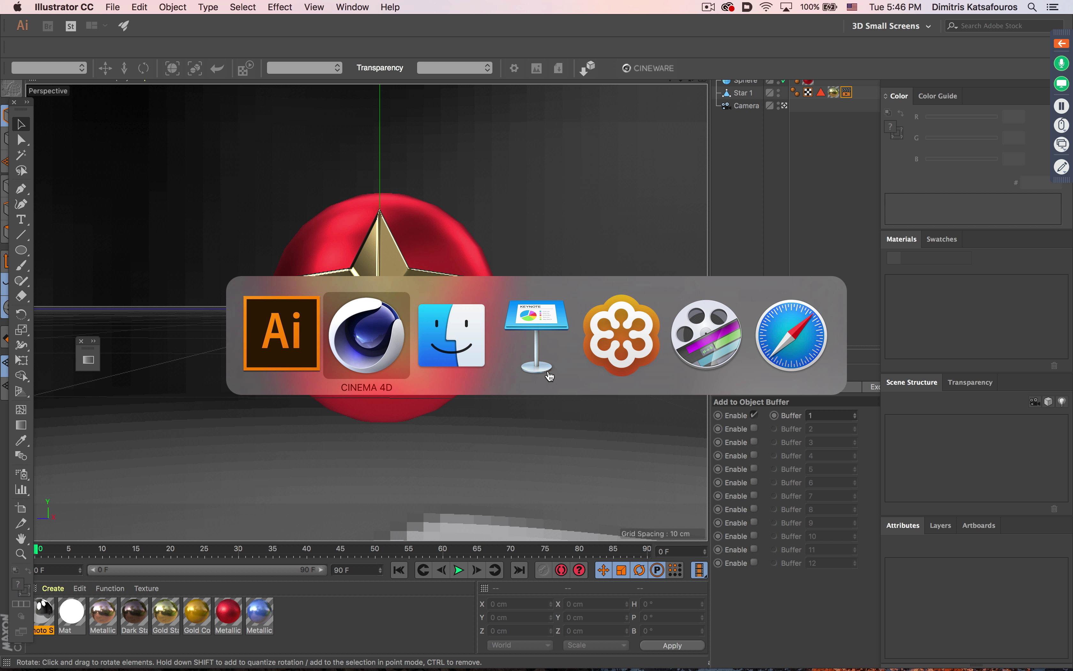
{"action": "left_click", "coordinate": [480, 308]}
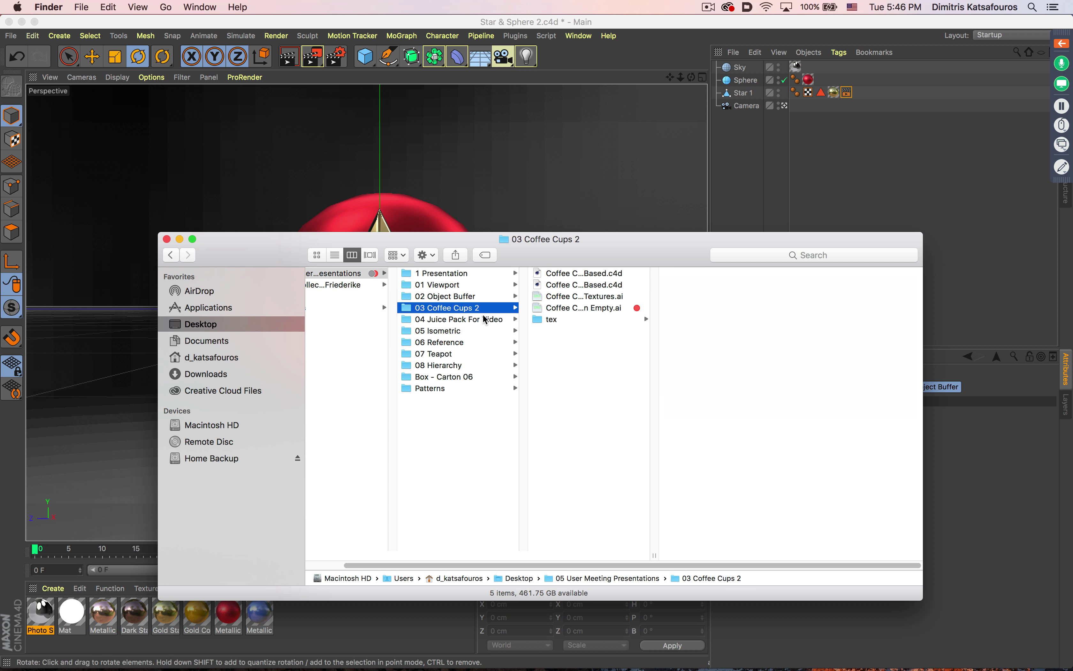
{"action": "double_click", "coordinate": [601, 307]}
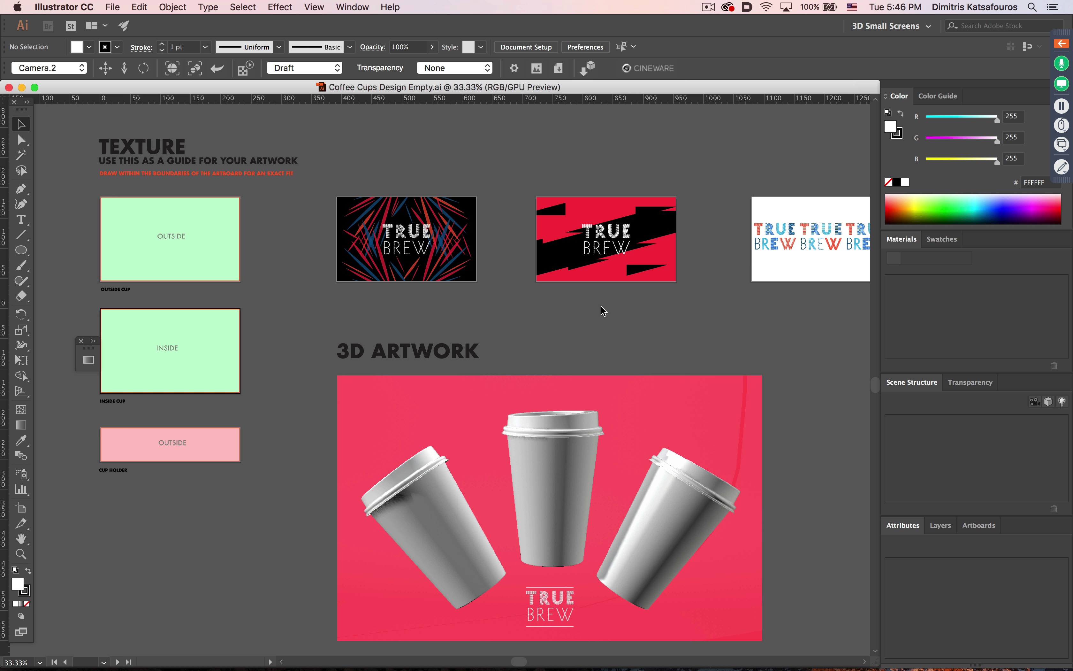
{"action": "left_click", "coordinate": [569, 422]}
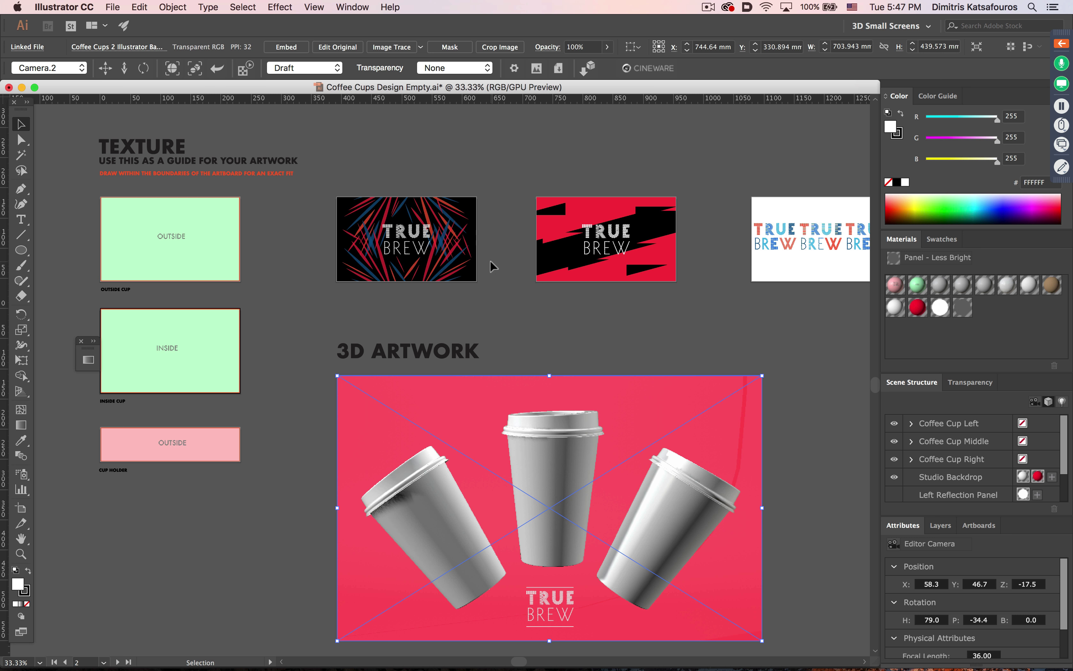
Expand Coffee Cup Middle in the scene structure and select its Cup object
{"action": "scroll", "coordinate": [641, 283], "scroll_direction": "right", "scroll_amount": 5}
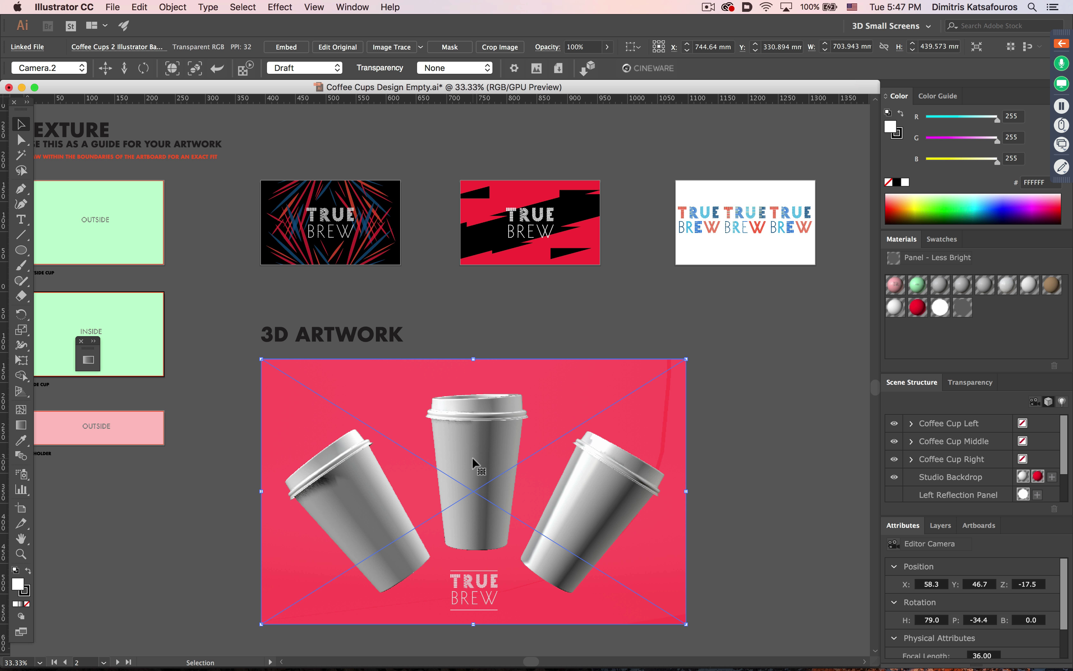
{"action": "left_click", "coordinate": [938, 442]}
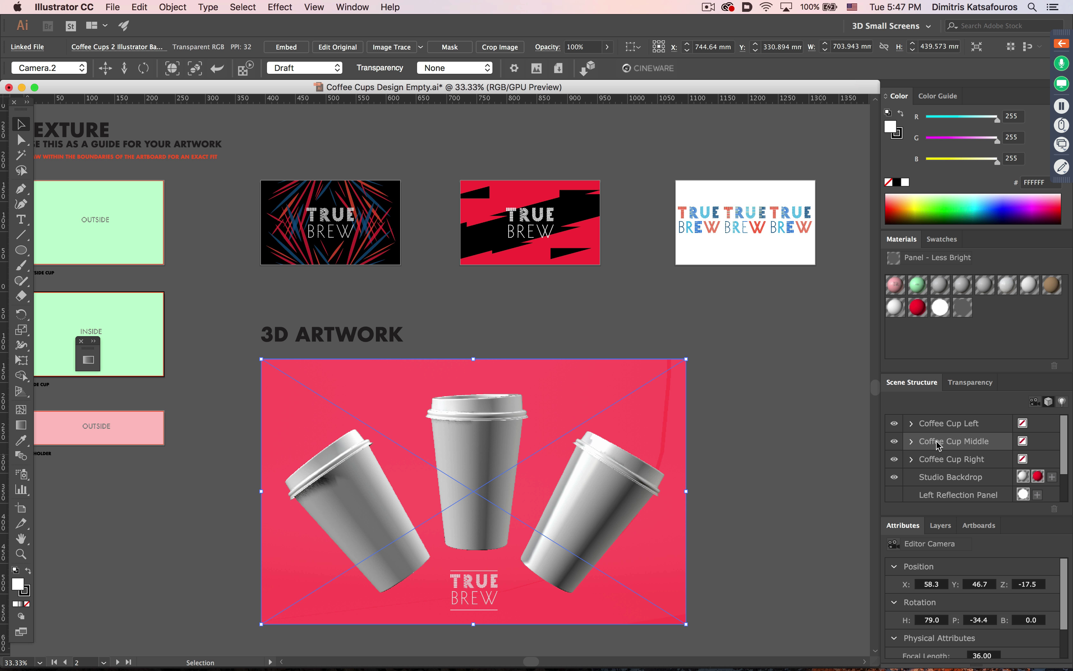
{"action": "left_click", "coordinate": [911, 442]}
{"action": "left_click", "coordinate": [927, 459]}
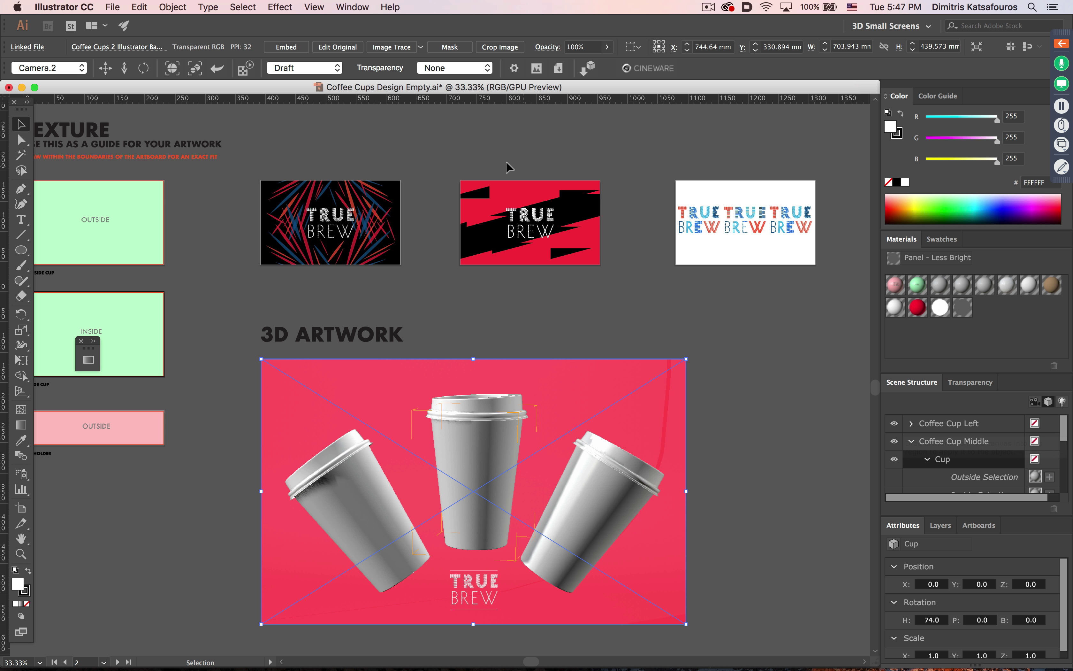
Try adding the red-and-black TRUE BREW artwork as an extra material on the middle cup's Outside Selection, and undo it
{"action": "left_click_drag", "start_coordinate": [541, 211], "coordinate": [947, 478]}
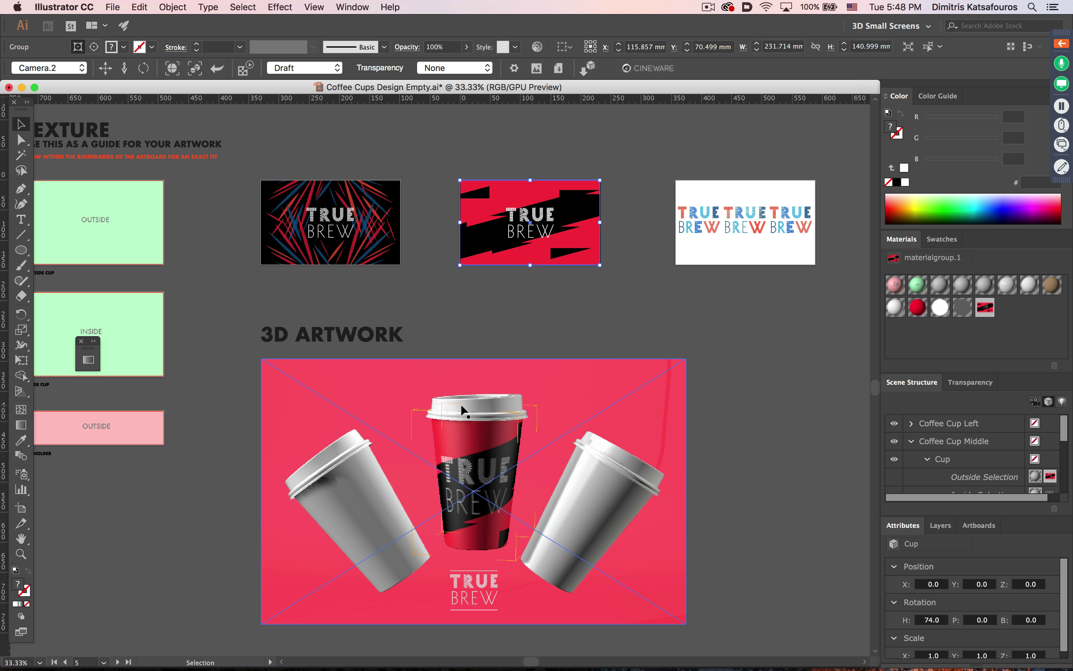
{"action": "key", "text": "a"}
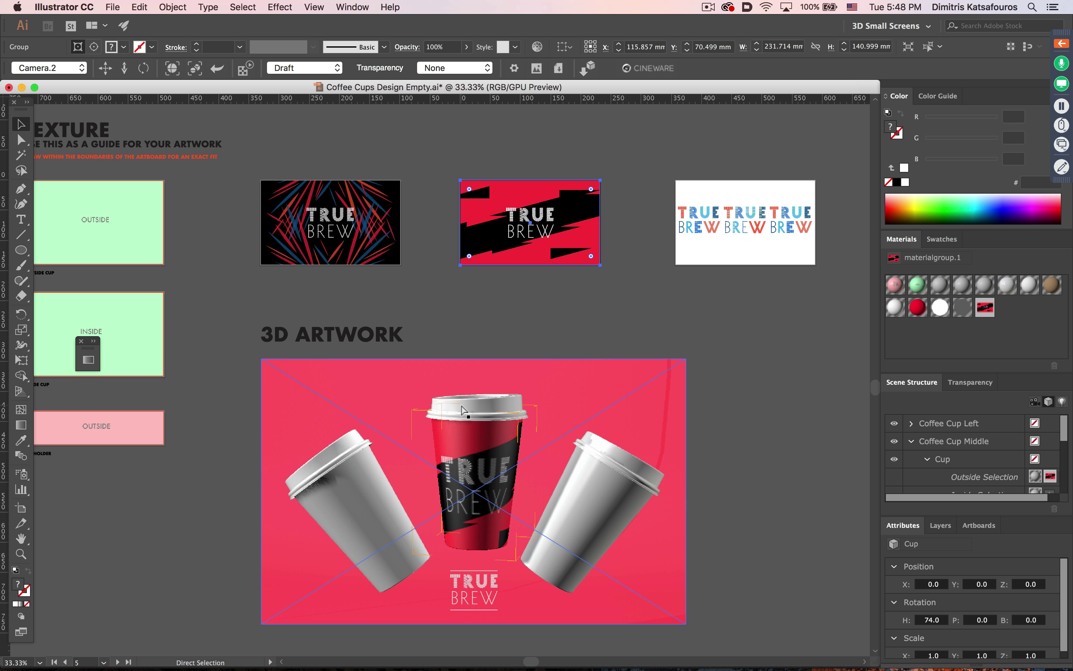
{"action": "key", "text": "ctrl+z"}
{"action": "key", "text": "v"}
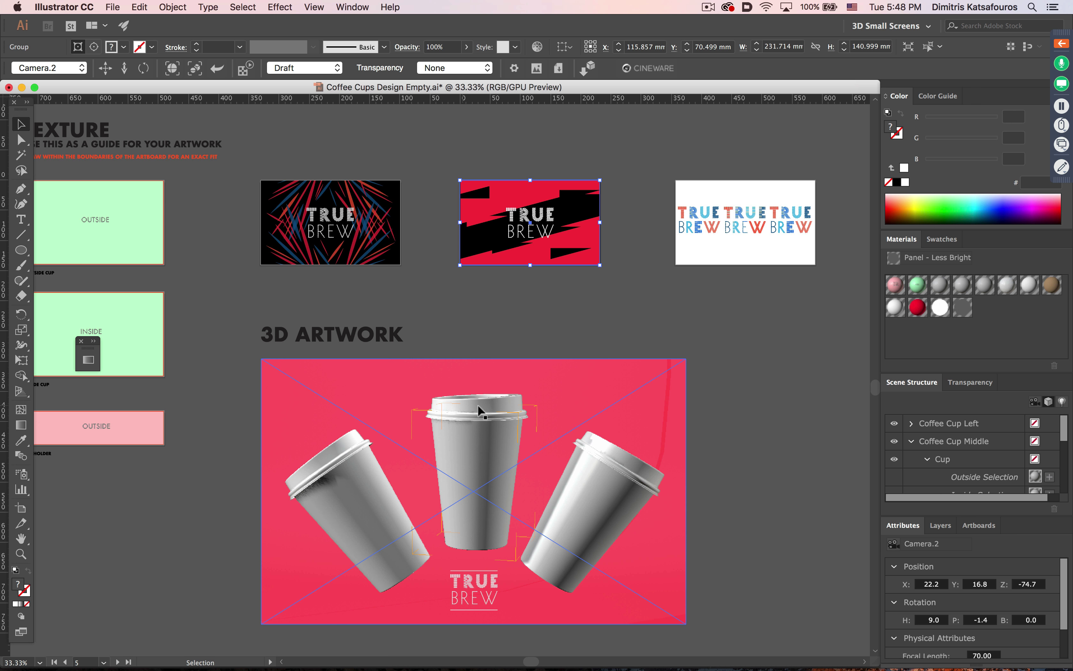
Apply the red-and-black TRUE BREW artwork as the Color texture of the Cup Middle material
{"action": "left_click", "coordinate": [1035, 477]}
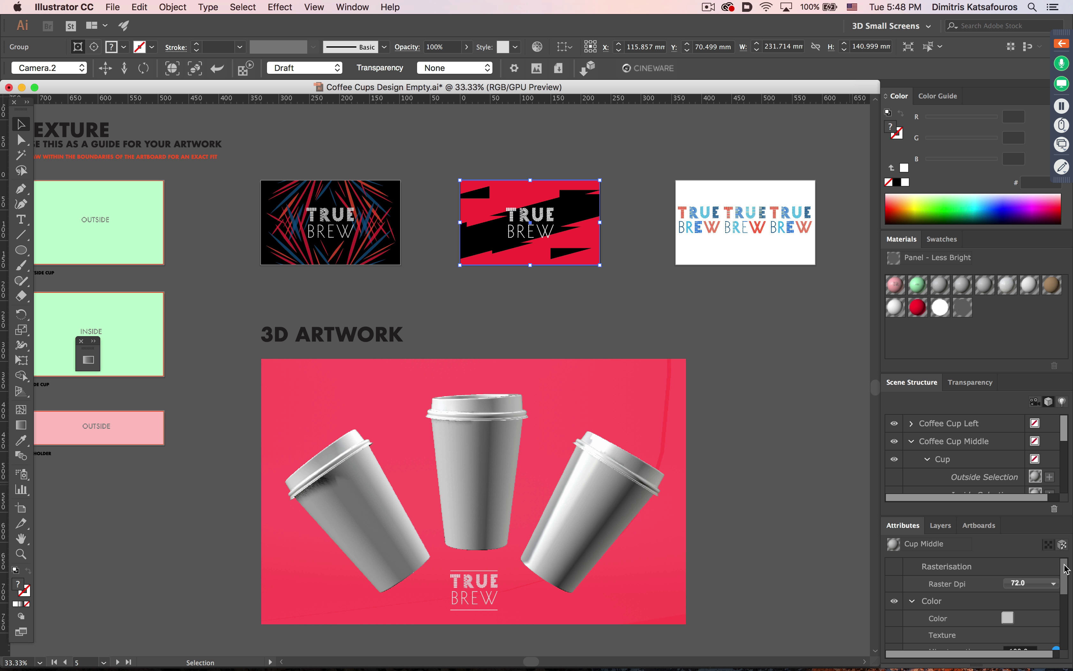
{"action": "mouse_move", "coordinate": [1066, 569]}
{"action": "left_mouse_down"}
{"action": "mouse_move", "coordinate": [1071, 611]}
{"action": "mouse_move", "coordinate": [1070, 574]}
{"action": "left_mouse_up"}
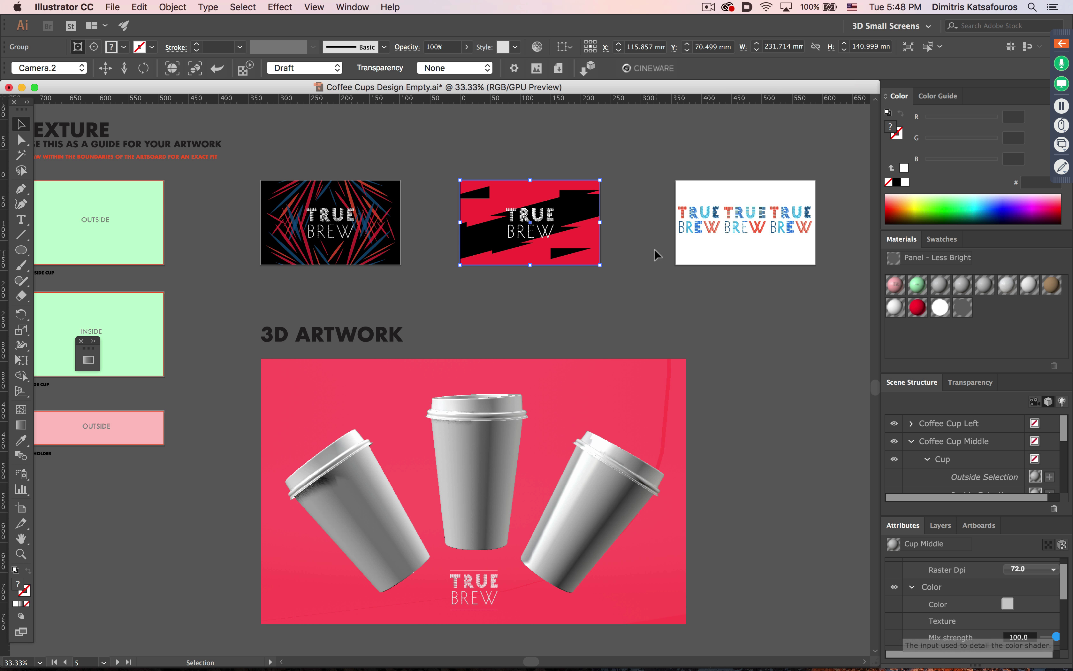
{"action": "left_click_drag", "start_coordinate": [510, 194], "coordinate": [942, 620]}
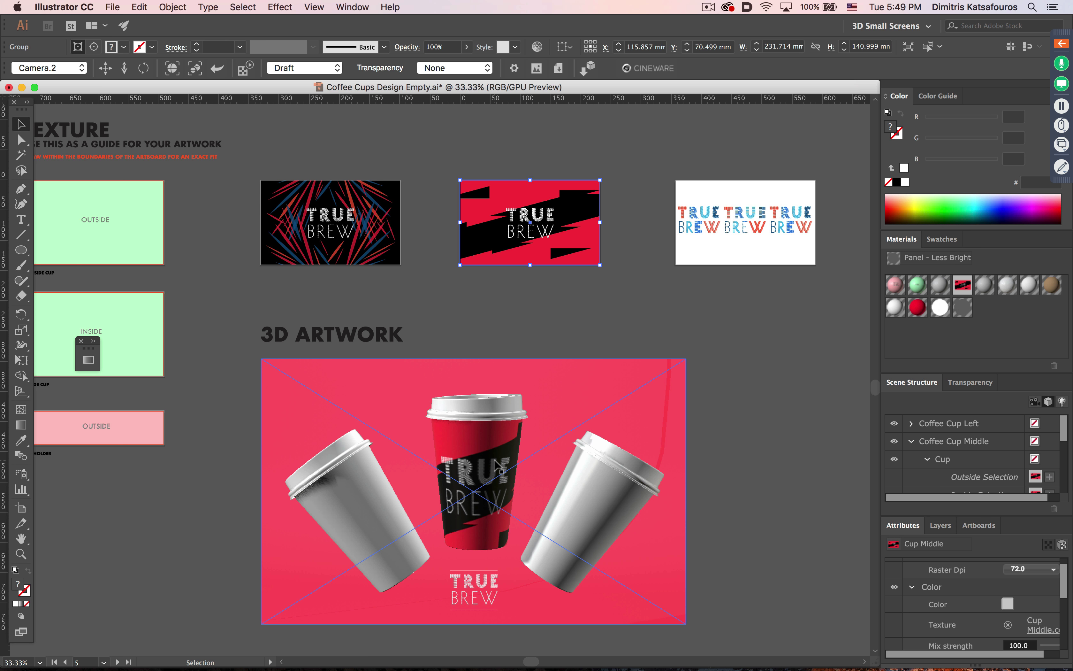
Try tinting the upper red shape of the middle artwork to 38% PANTONE Red 032 C, and undo the tint
{"action": "key", "text": "a"}
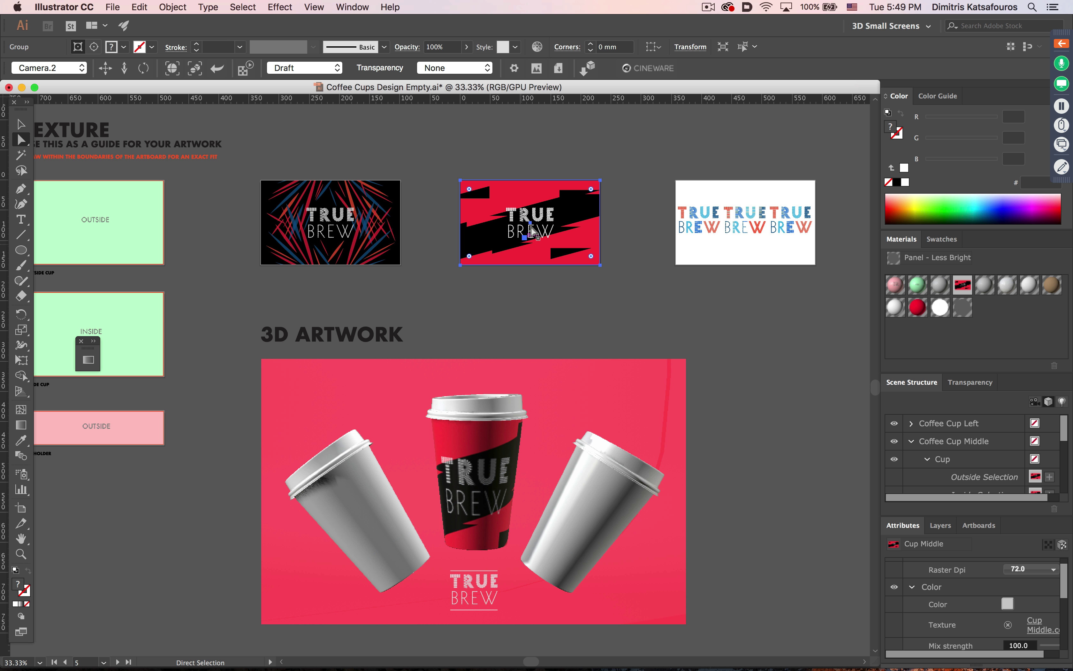
{"action": "left_click", "coordinate": [535, 148]}
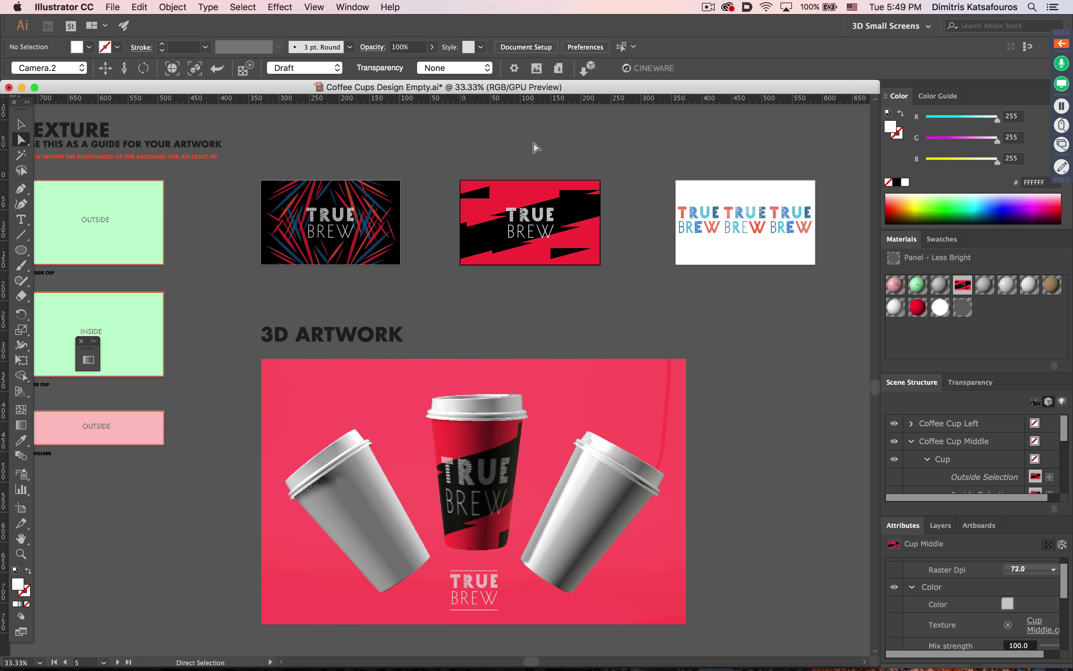
{"action": "left_click", "coordinate": [534, 187]}
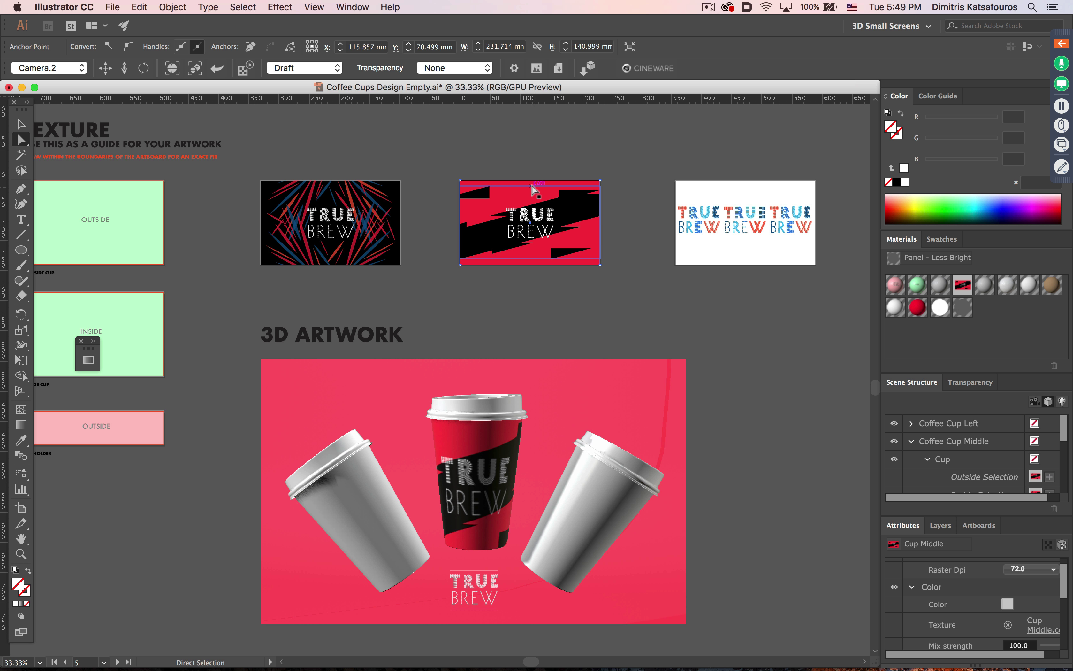
{"action": "left_click", "coordinate": [535, 187]}
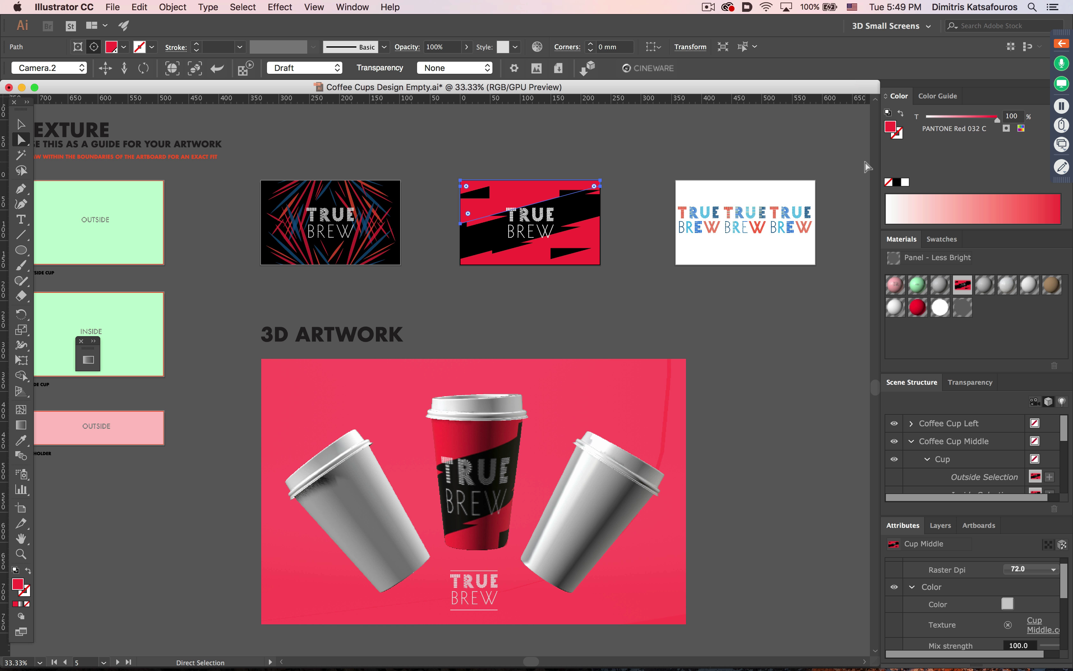
{"action": "left_click", "coordinate": [954, 118]}
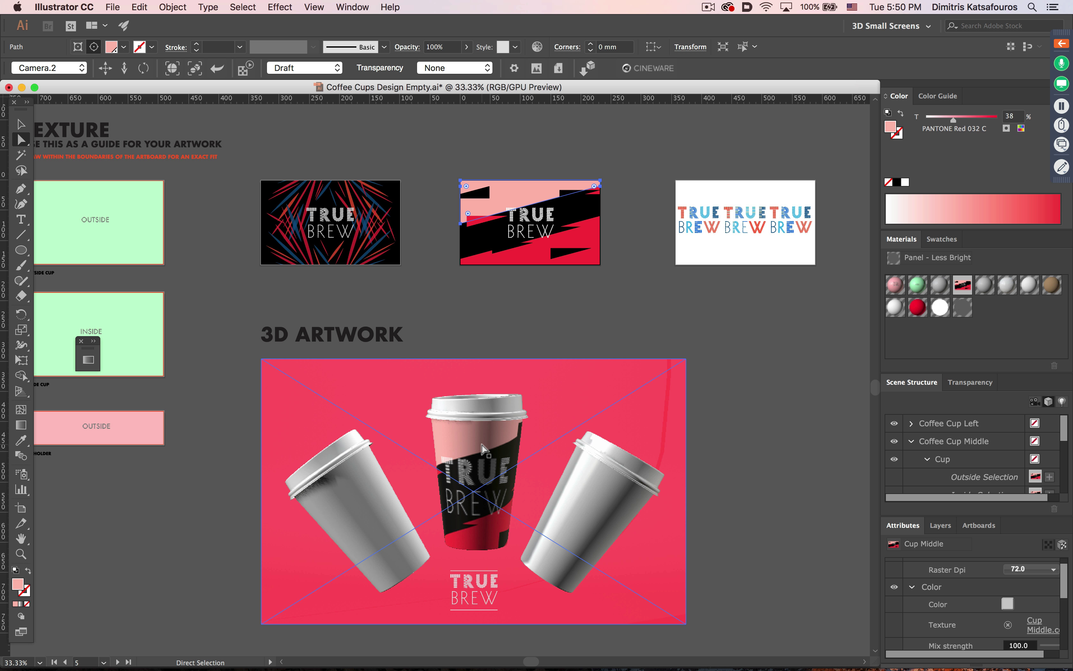
{"action": "key", "text": "super"}
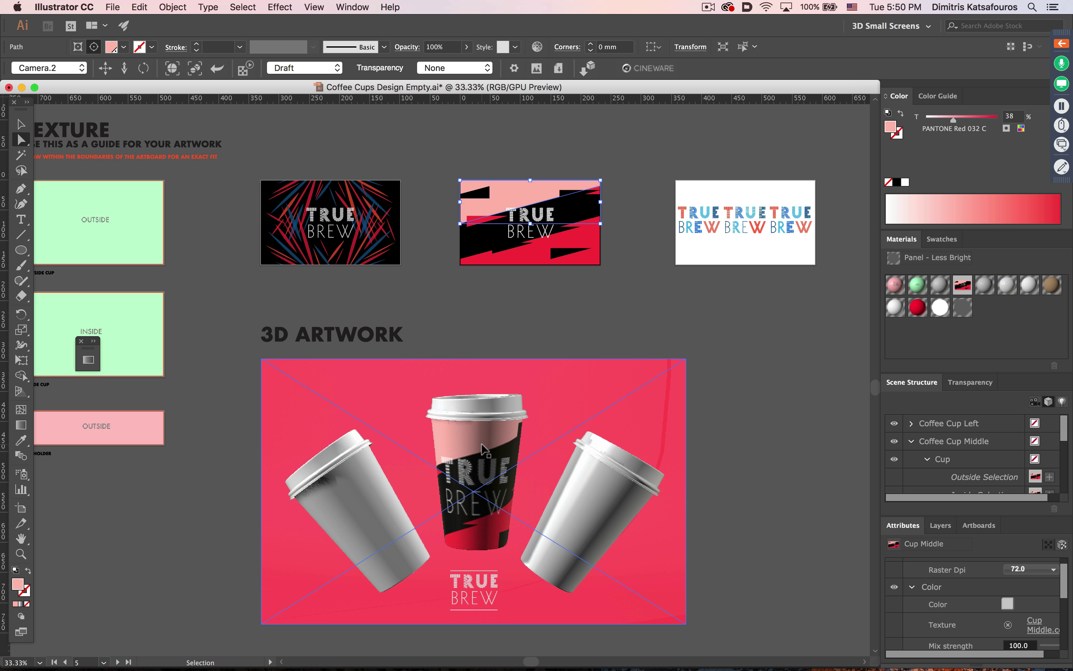
{"action": "key", "text": "super+z"}
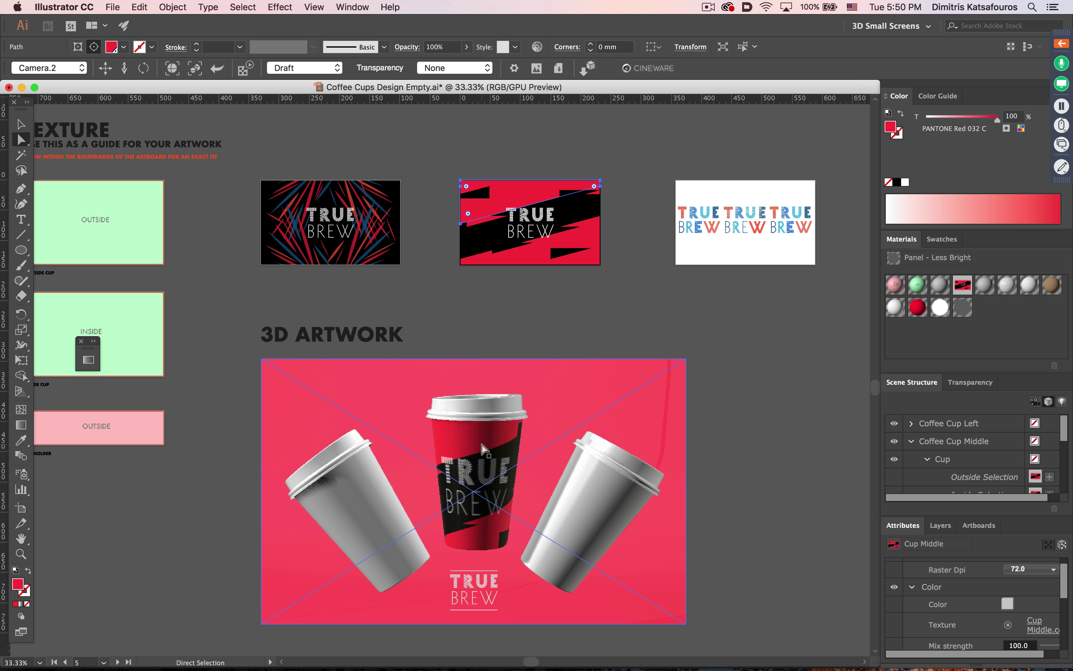
Disable live tracking of artwork changes and automatic re-renders for the 3D coffee cups scene
{"action": "key", "text": "super"}
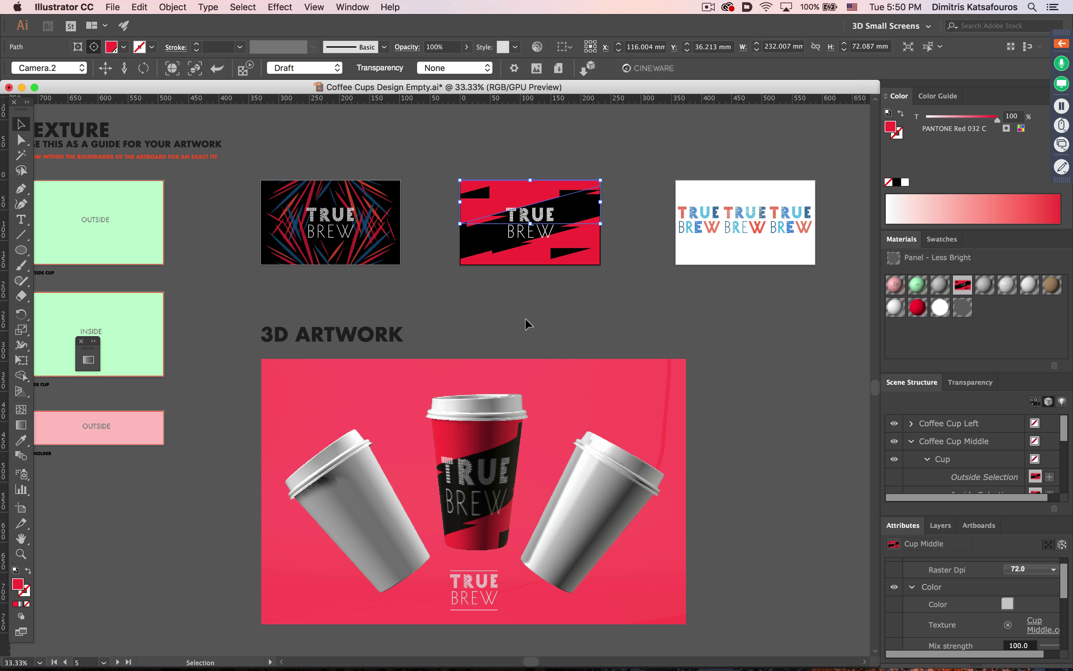
{"action": "left_click", "coordinate": [532, 310]}
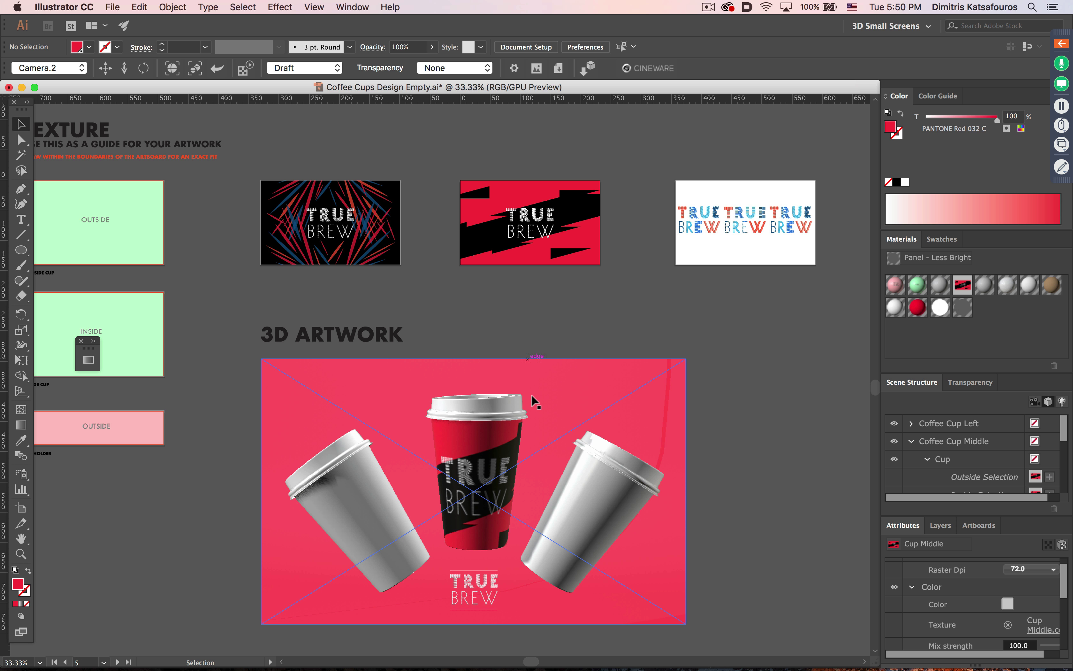
{"action": "left_click", "coordinate": [534, 409]}
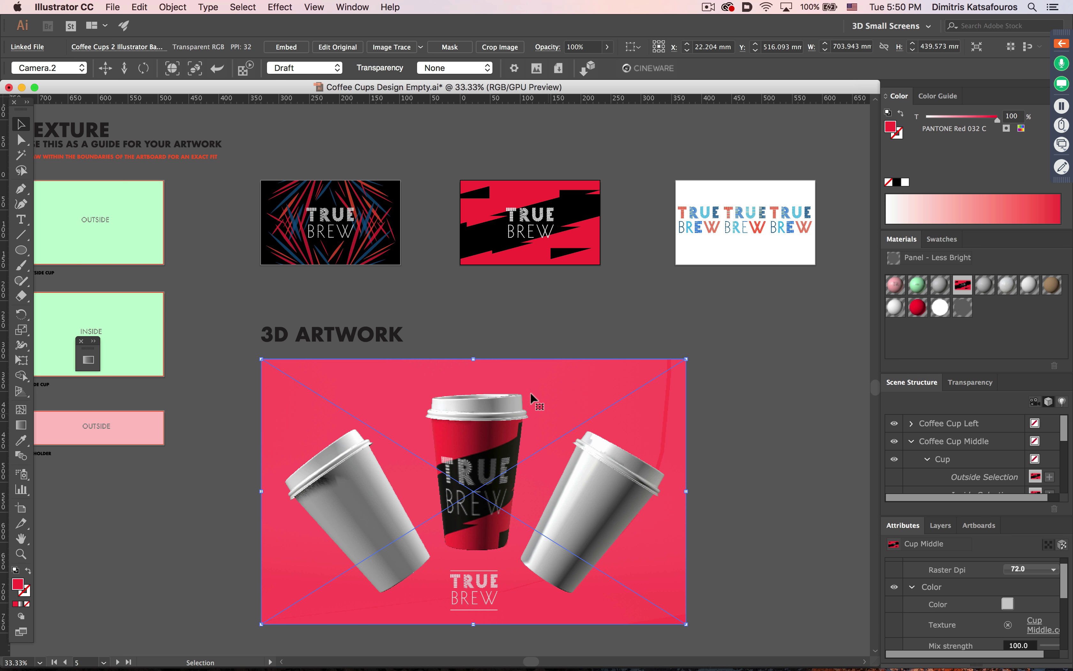
{"action": "left_click", "coordinate": [246, 68]}
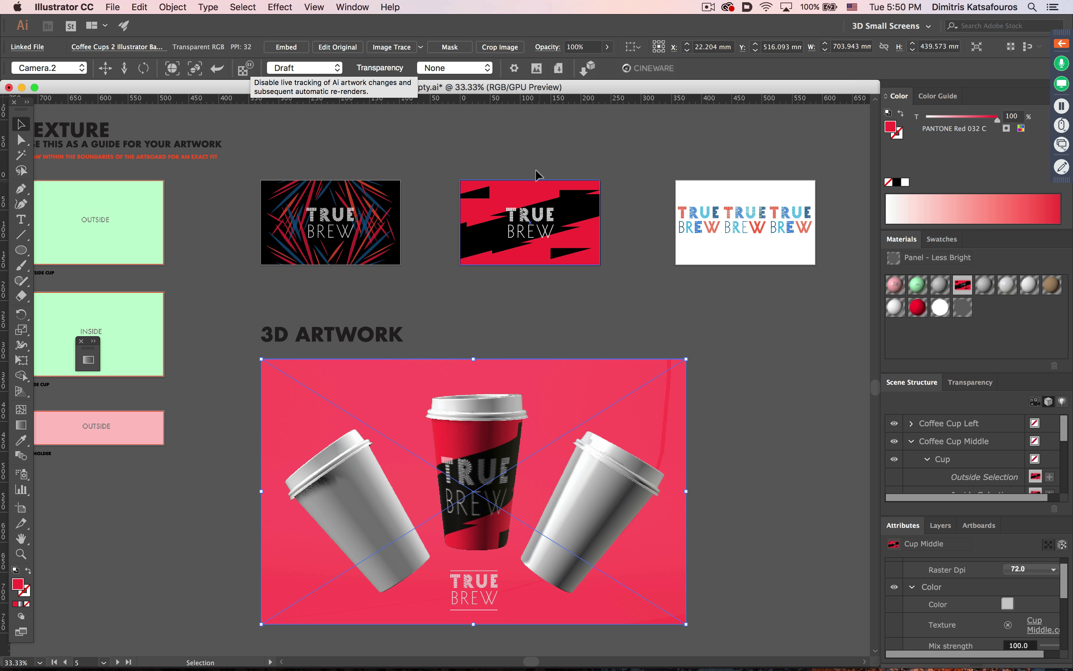
Tint the upper red shape of the middle TRUE BREW artwork to 26% PANTONE Red 032 C and the lower one to 27%
{"action": "key", "text": "a"}
{"action": "left_click", "coordinate": [527, 182]}
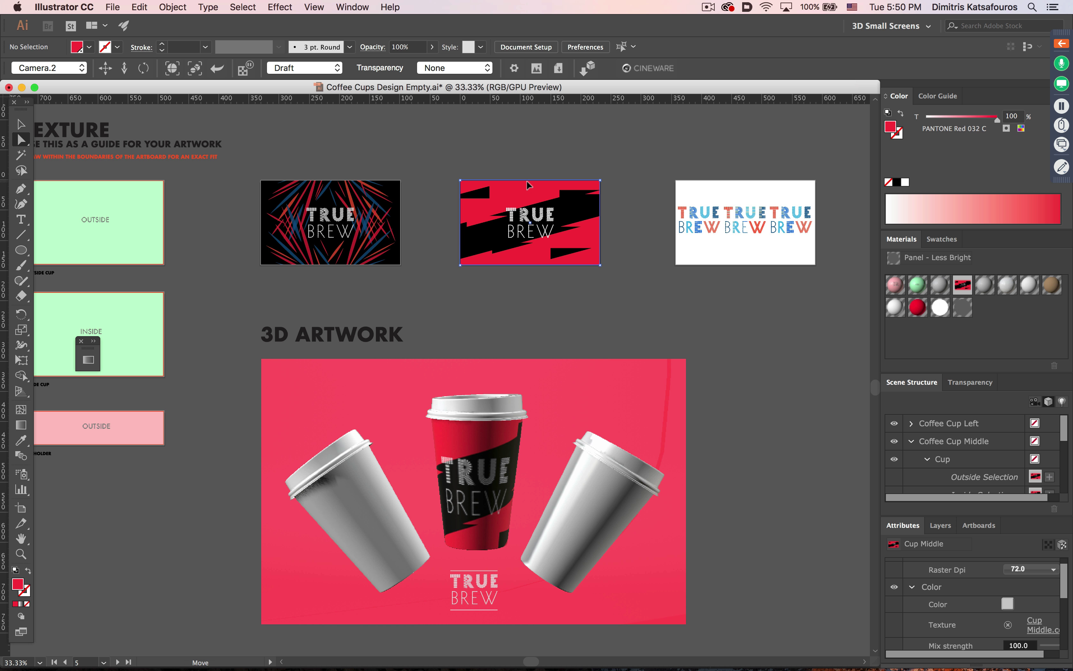
{"action": "left_click", "coordinate": [527, 189]}
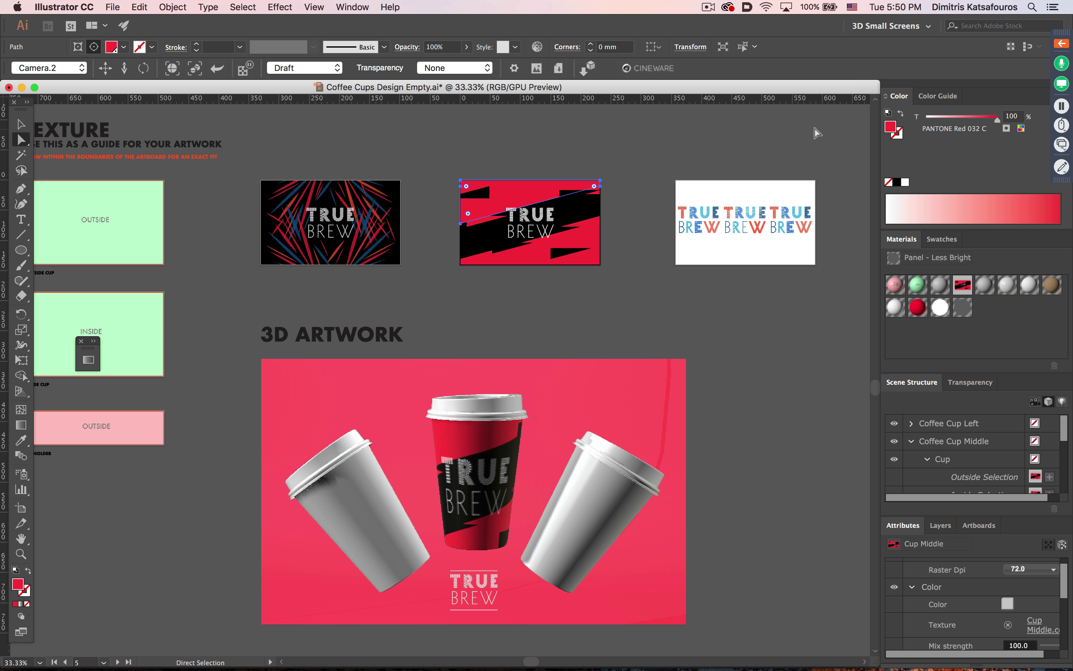
{"action": "left_click", "coordinate": [947, 118]}
{"action": "left_click", "coordinate": [651, 159]}
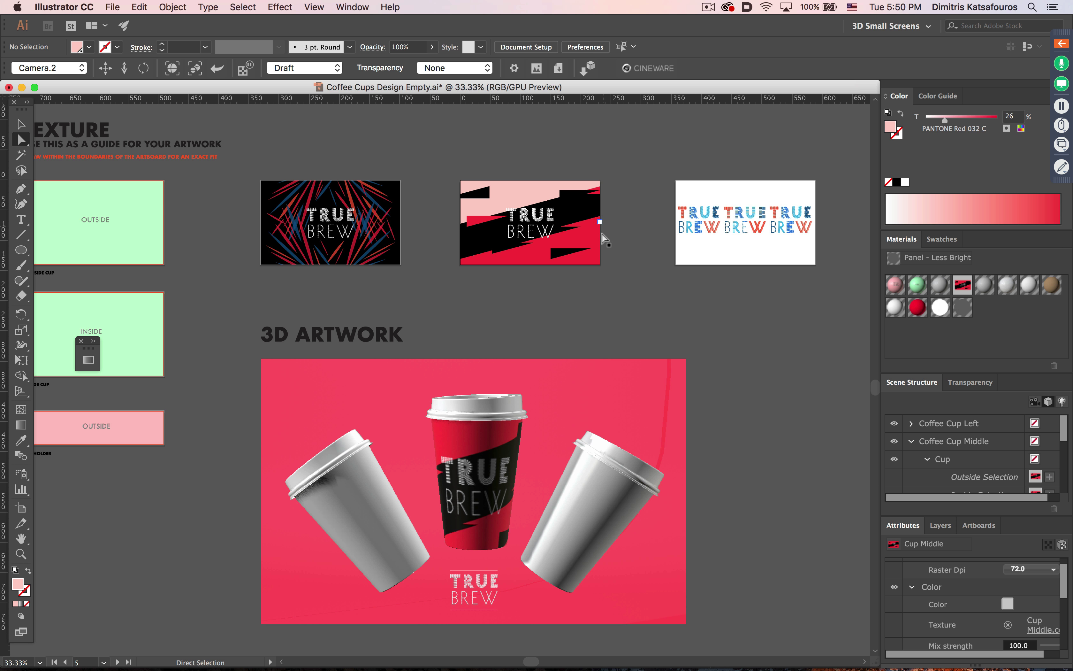
{"action": "left_click", "coordinate": [590, 239]}
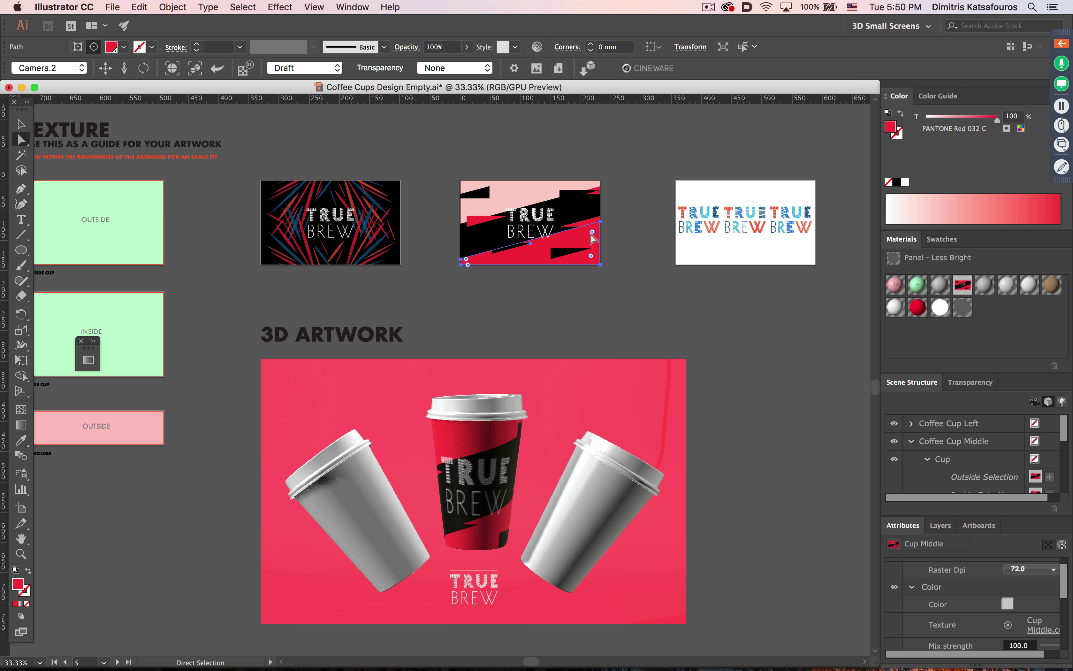
{"action": "left_click", "coordinate": [945, 118]}
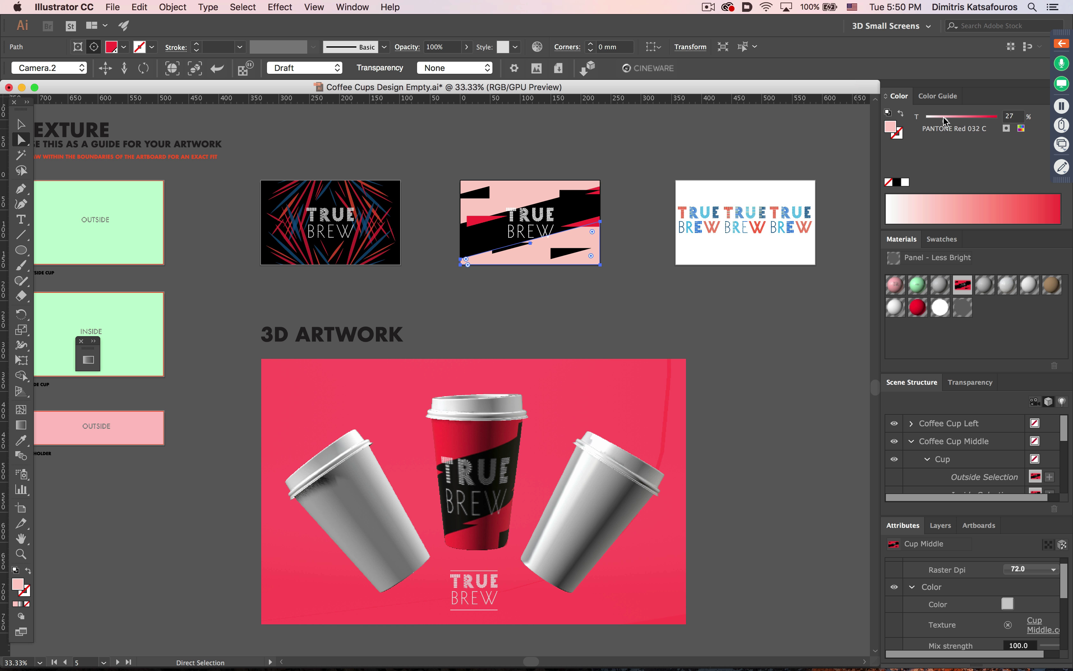
{"action": "left_click", "coordinate": [620, 144]}
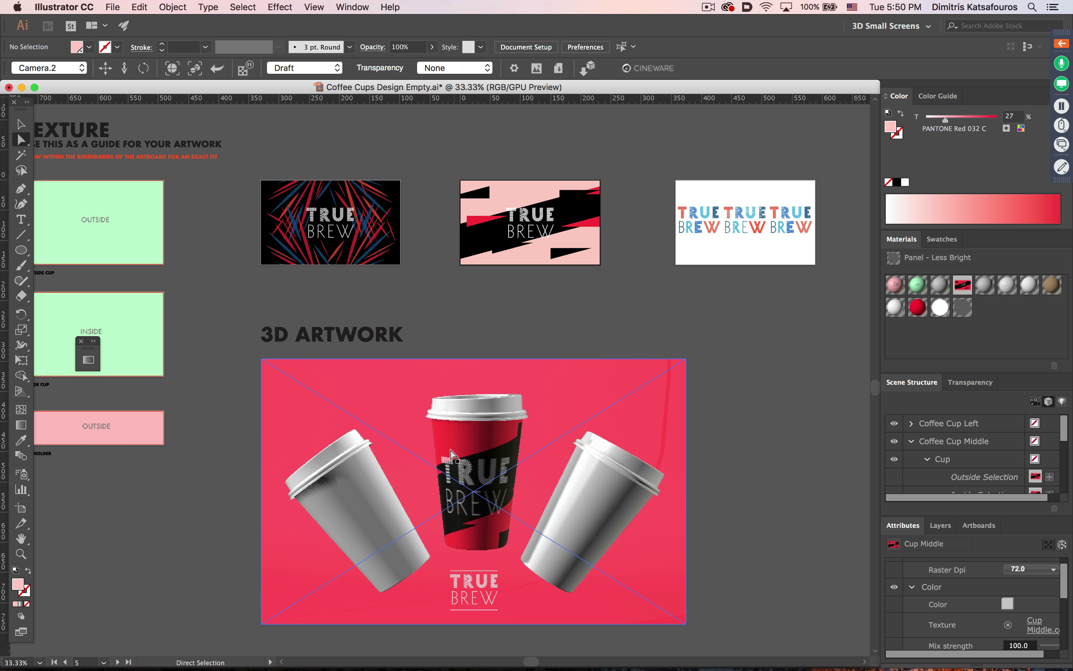
Select the 3D coffee cups scene and re-enable live tracking so the middle cup re-renders with the tinted artwork
{"action": "key", "text": "v"}
{"action": "left_click", "coordinate": [485, 442]}
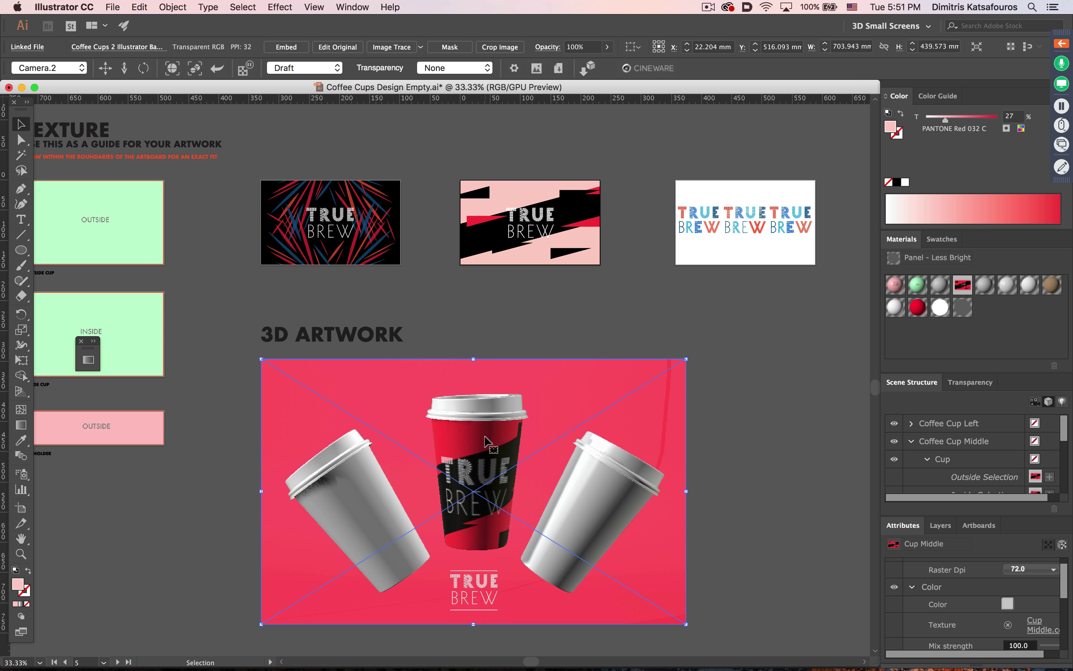
{"action": "left_click", "coordinate": [247, 68]}
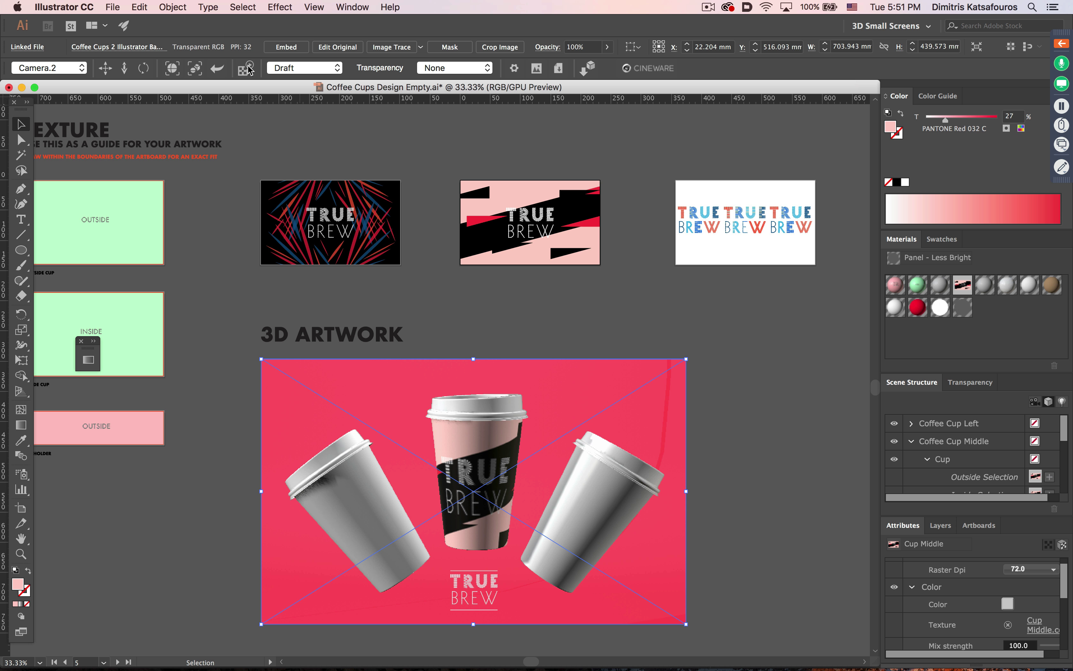
Undo the tints on the lower and upper shapes of the middle TRUE BREW artwork
{"action": "left_click", "coordinate": [244, 72]}
{"action": "key", "text": "super+z"}
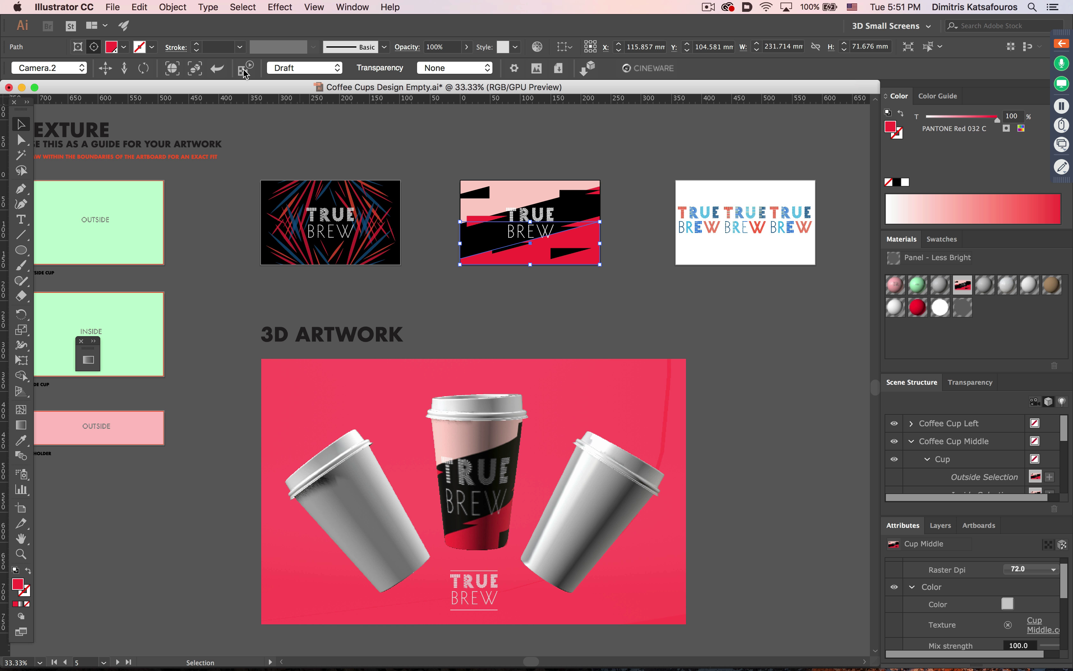
{"action": "key", "text": "super+z"}
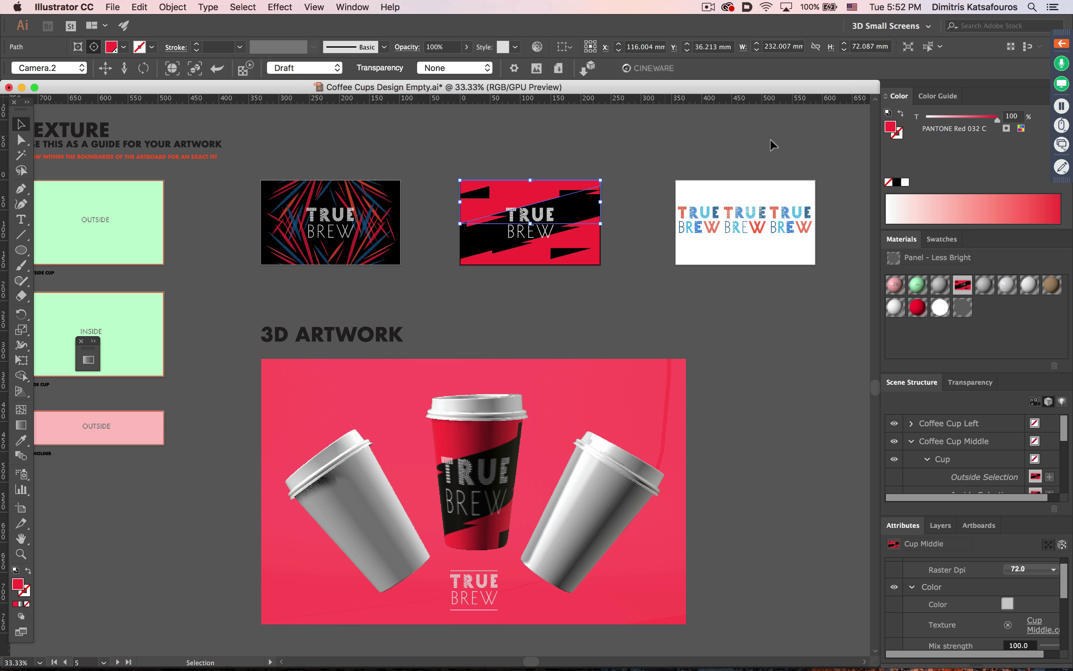
Set the color of the Plastic material used on the cup lids to dark gray 212121
{"action": "left_click", "coordinate": [1007, 286]}
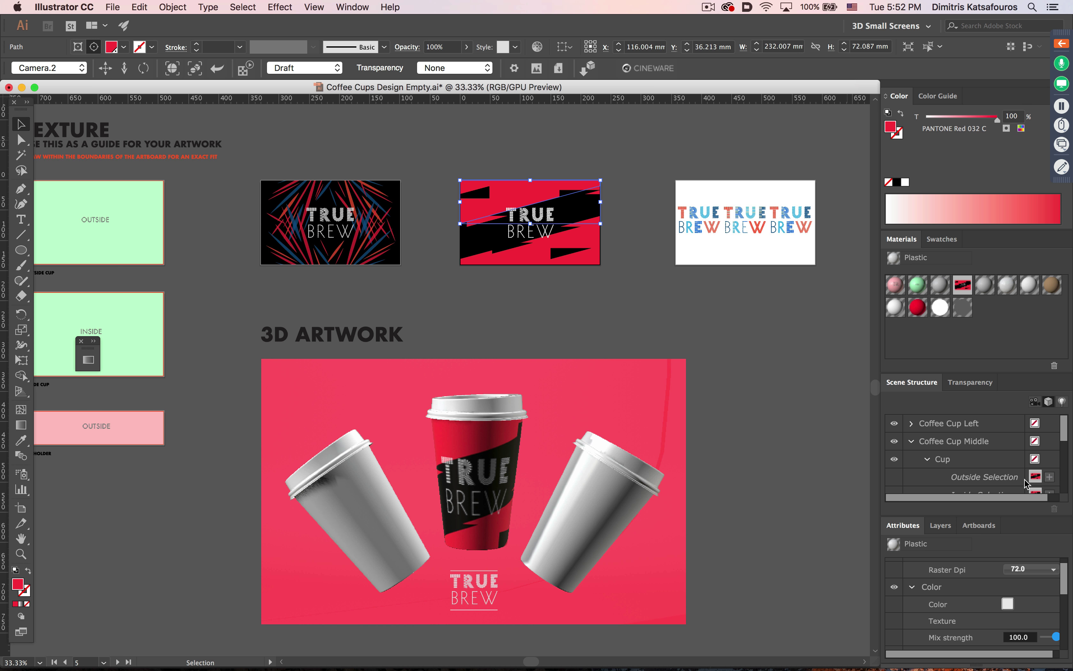
{"action": "left_click", "coordinate": [1008, 603]}
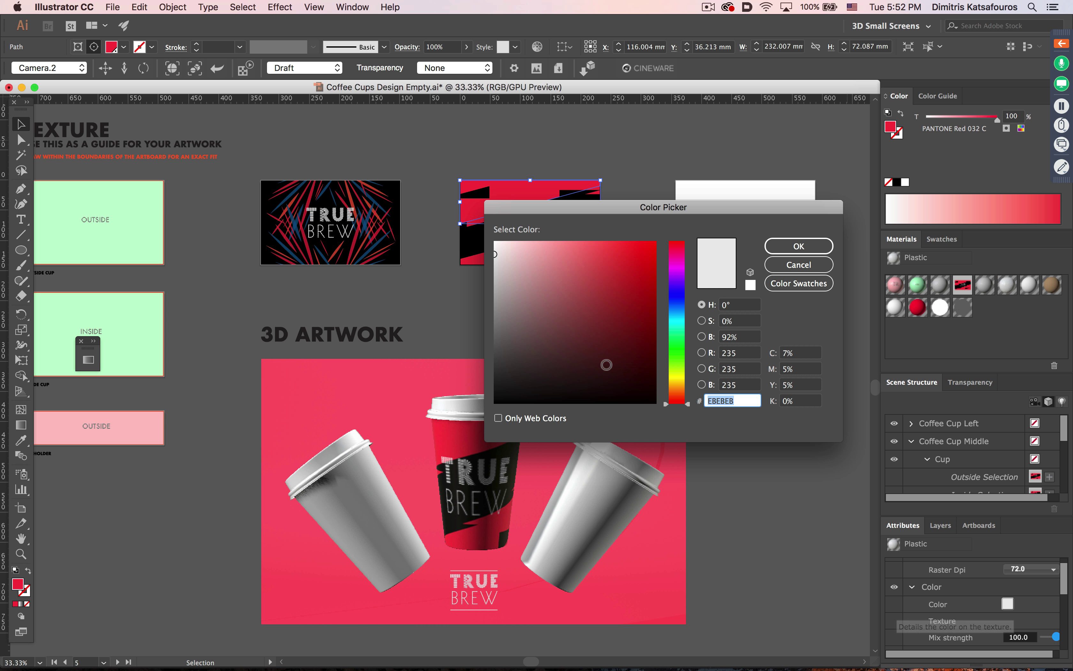
{"action": "left_click_drag", "start_coordinate": [500, 370], "coordinate": [475, 382]}
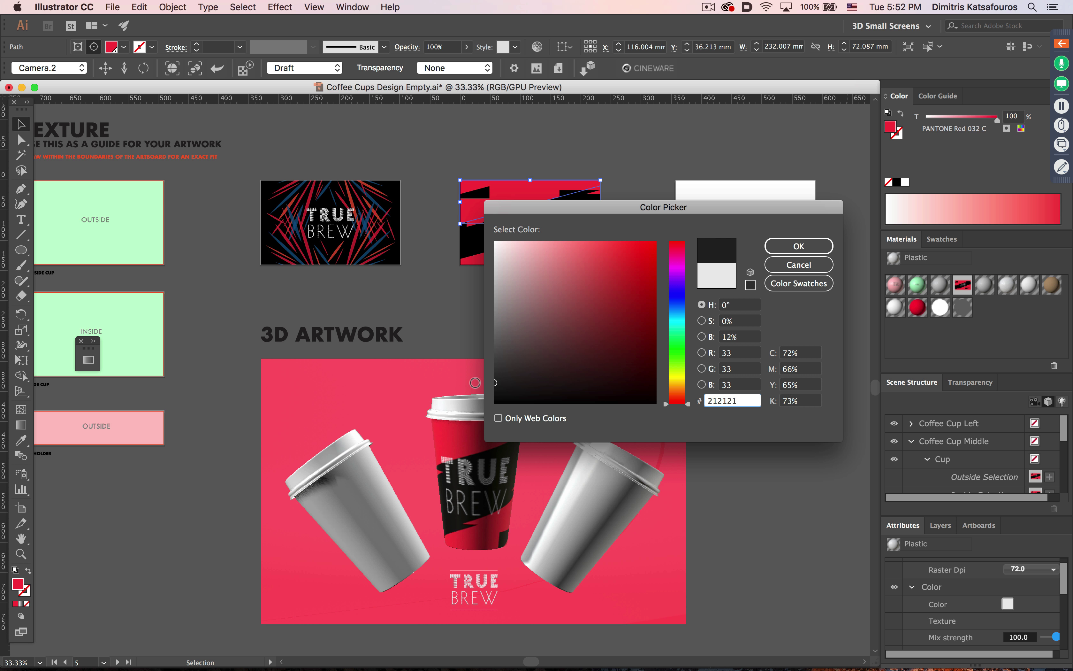
{"action": "left_click", "coordinate": [791, 245]}
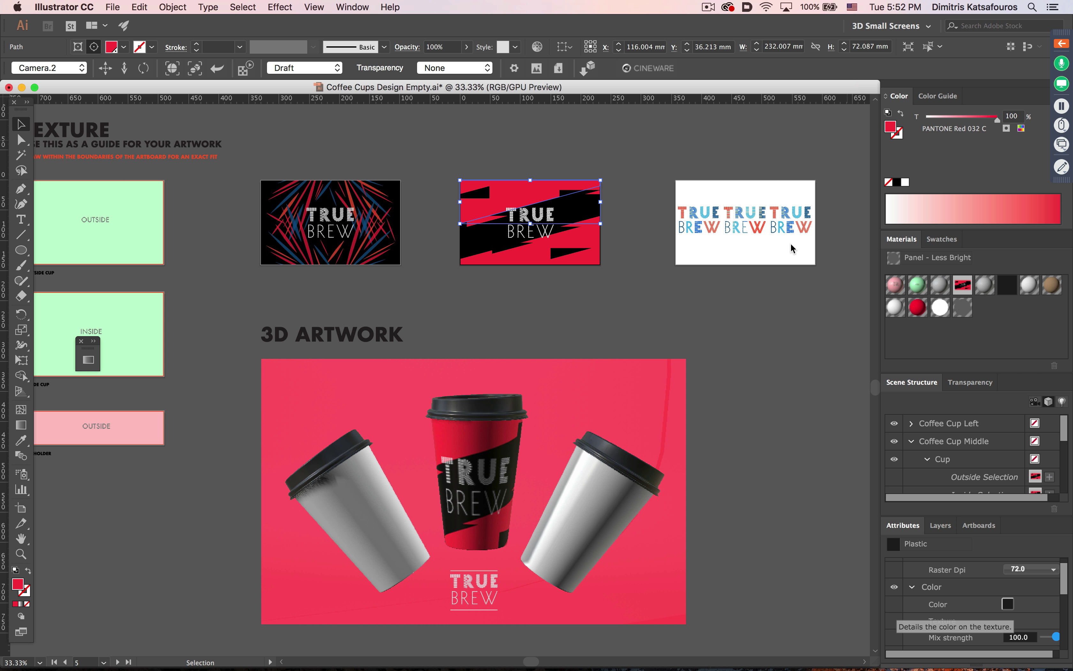
Close the Coffee Cups Design Empty document without saving its changes
{"action": "key", "text": "a"}
{"action": "key", "text": "super+w"}
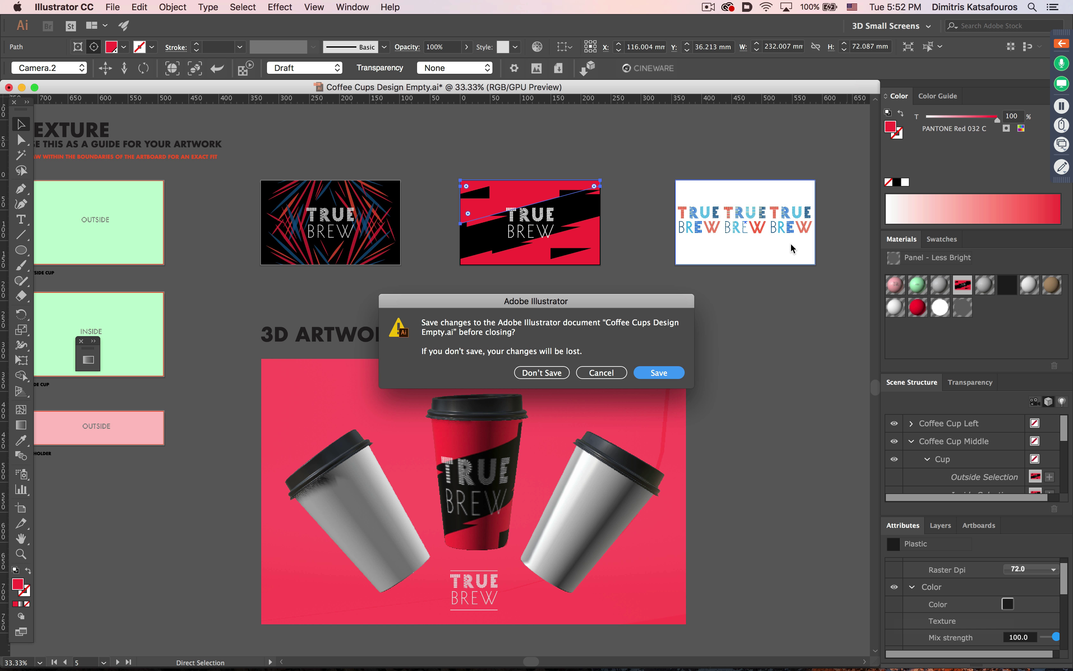
{"action": "left_click", "coordinate": [541, 372]}
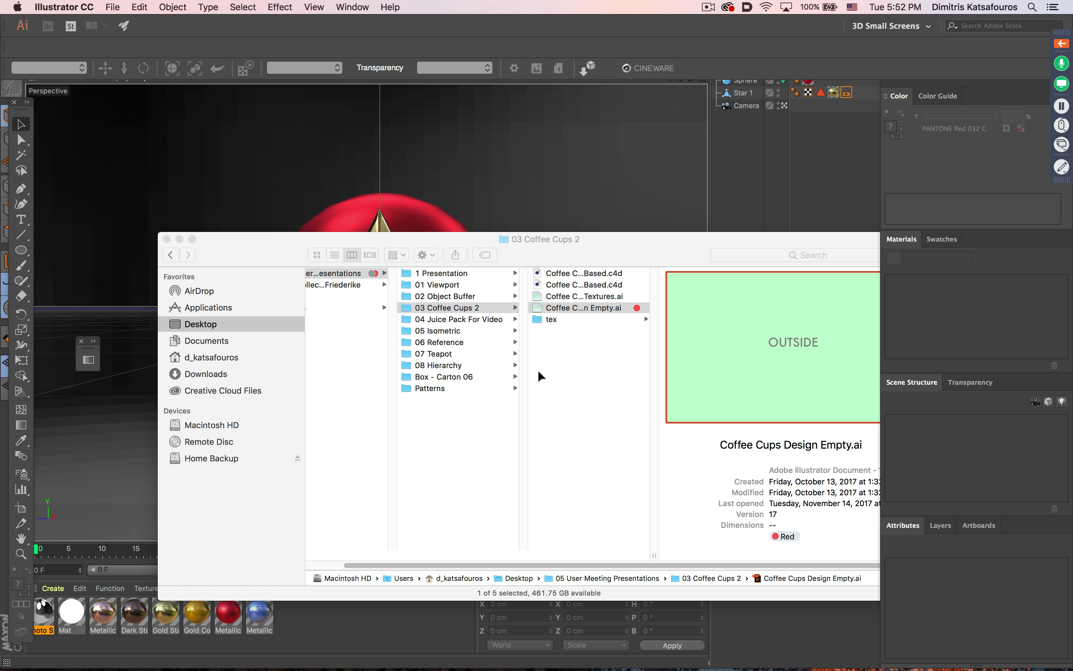
Open Juice Pack For Video 2.ai from the 04 Juice Pack For Video folder in Finder
{"action": "left_click", "coordinate": [483, 325]}
{"action": "left_click", "coordinate": [495, 322]}
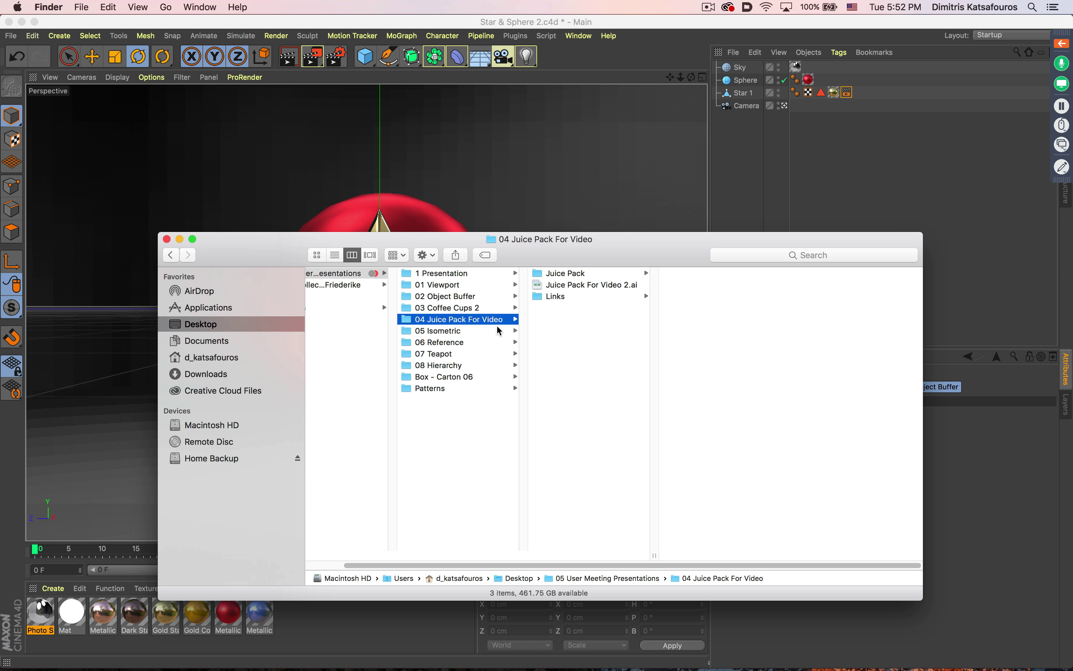
{"action": "double_click", "coordinate": [613, 285]}
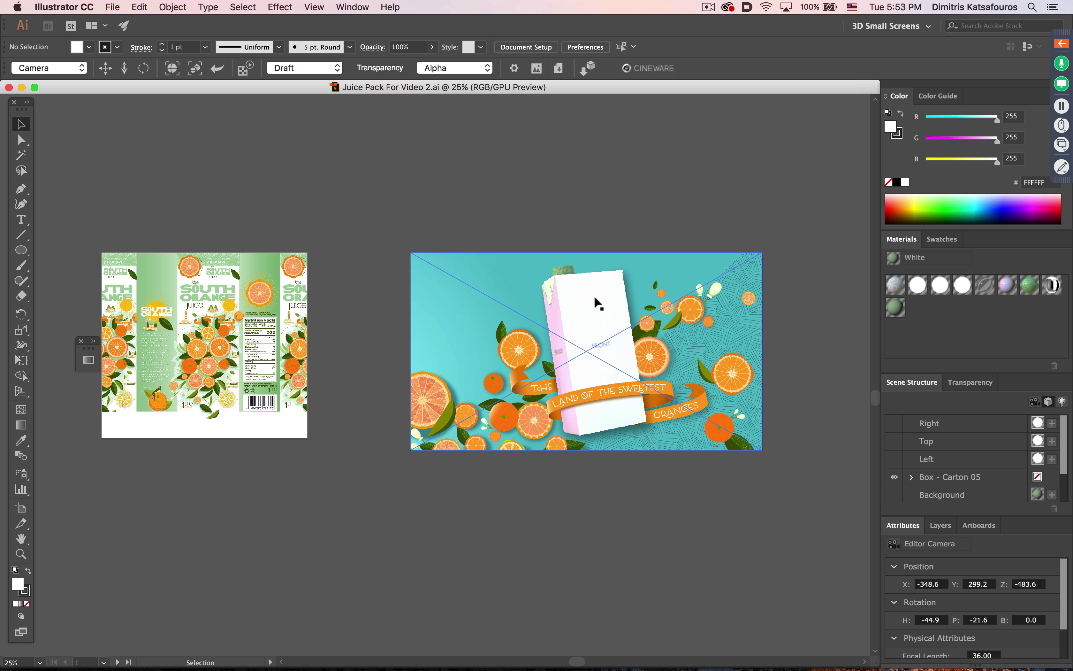
Try rotating the camera around the juice carton in the 3D scene, and restore the previous view
{"action": "left_click", "coordinate": [594, 296]}
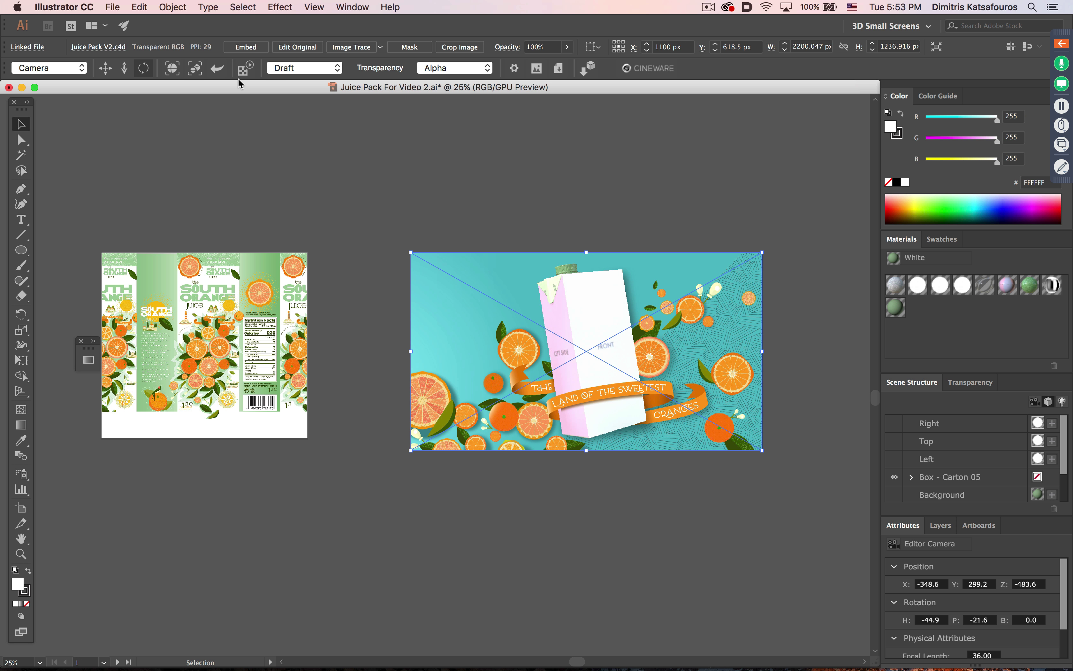
{"action": "left_click", "coordinate": [221, 70]}
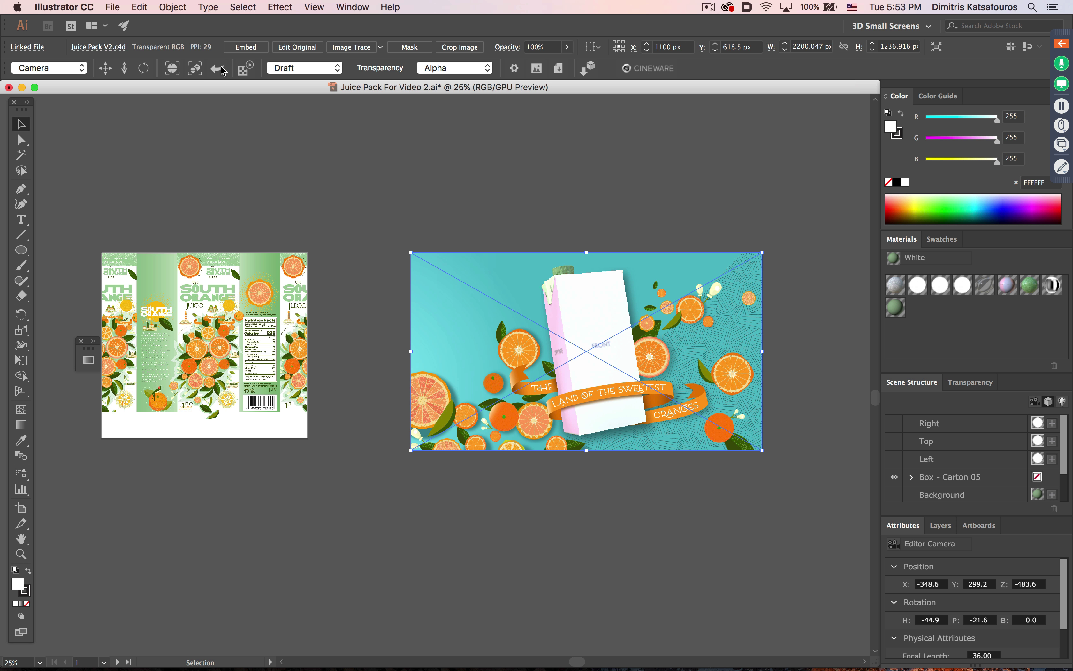
Apply the South Orange packaging artwork as the Color texture of the Cover material, and render the scene in Custom quality
{"action": "left_click", "coordinate": [1006, 286]}
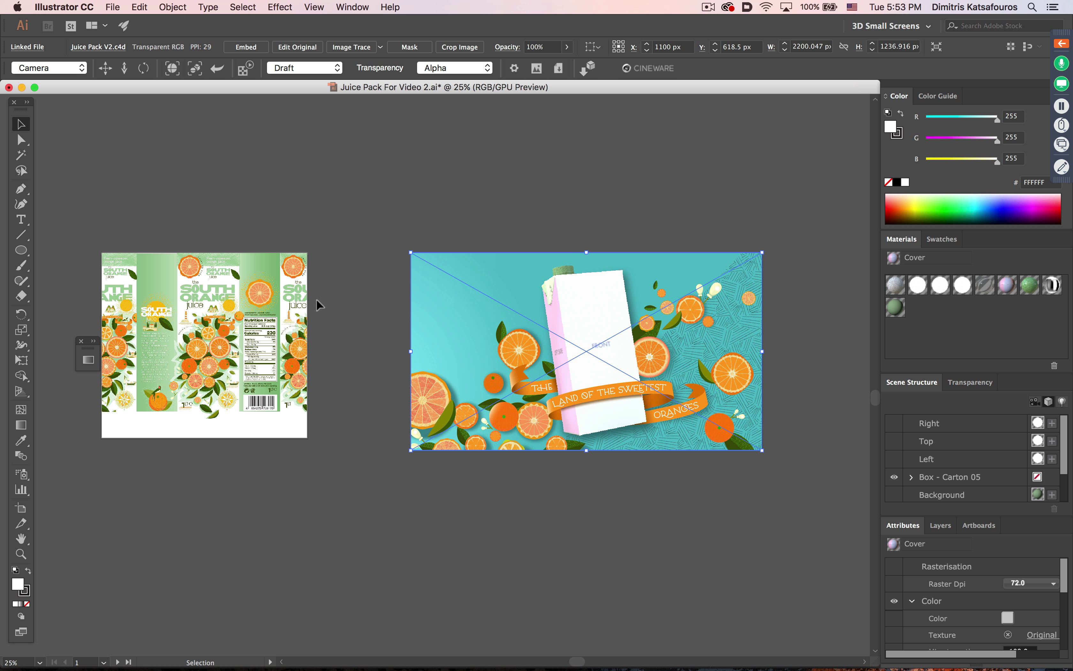
{"action": "scroll", "coordinate": [941, 623], "scroll_direction": "down", "scroll_amount": 2}
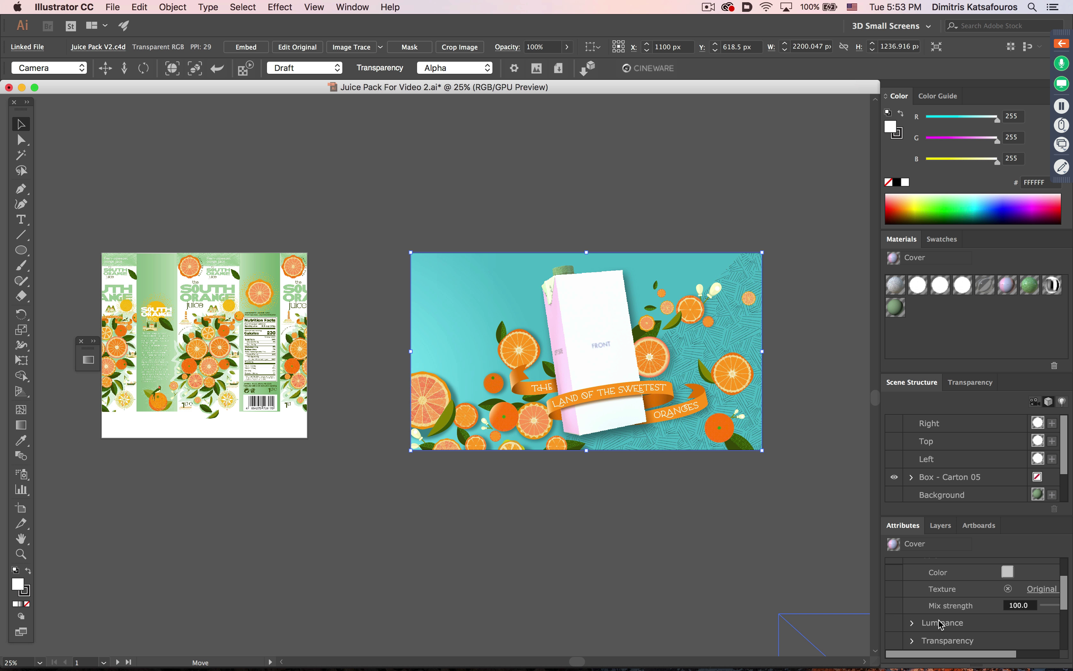
{"action": "left_click", "coordinate": [943, 588]}
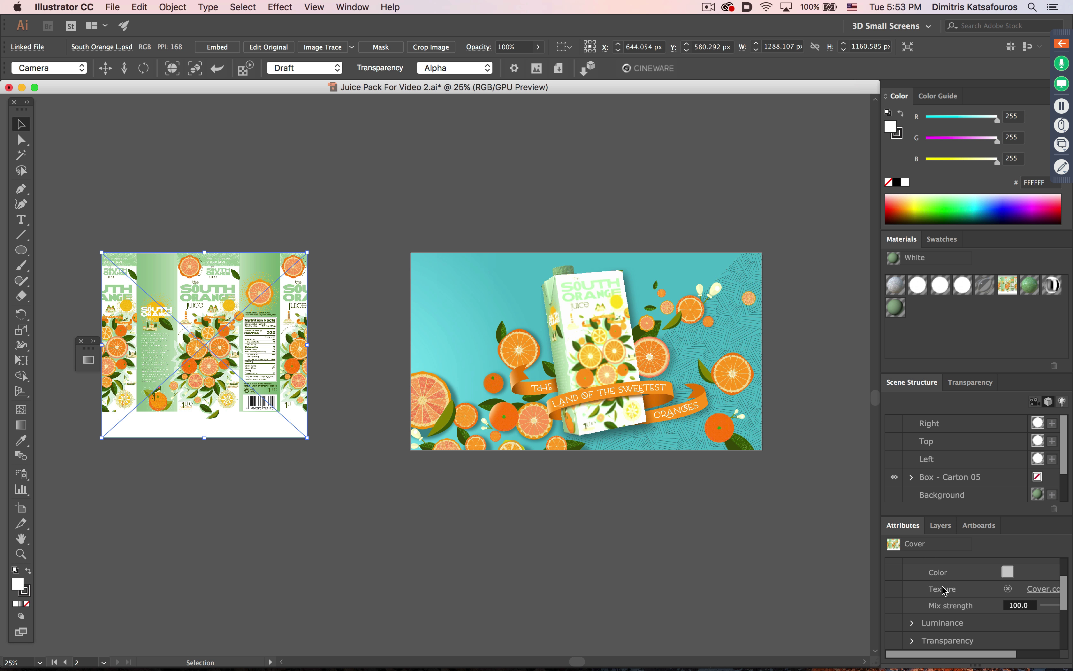
{"action": "left_click", "coordinate": [309, 68]}
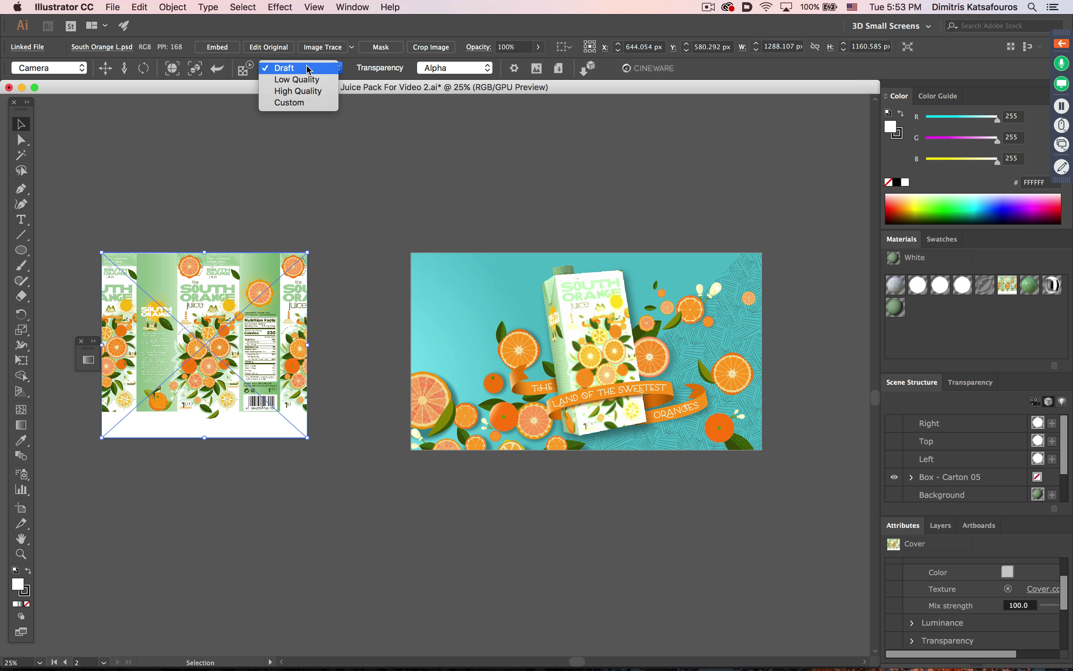
{"action": "left_click", "coordinate": [307, 103]}
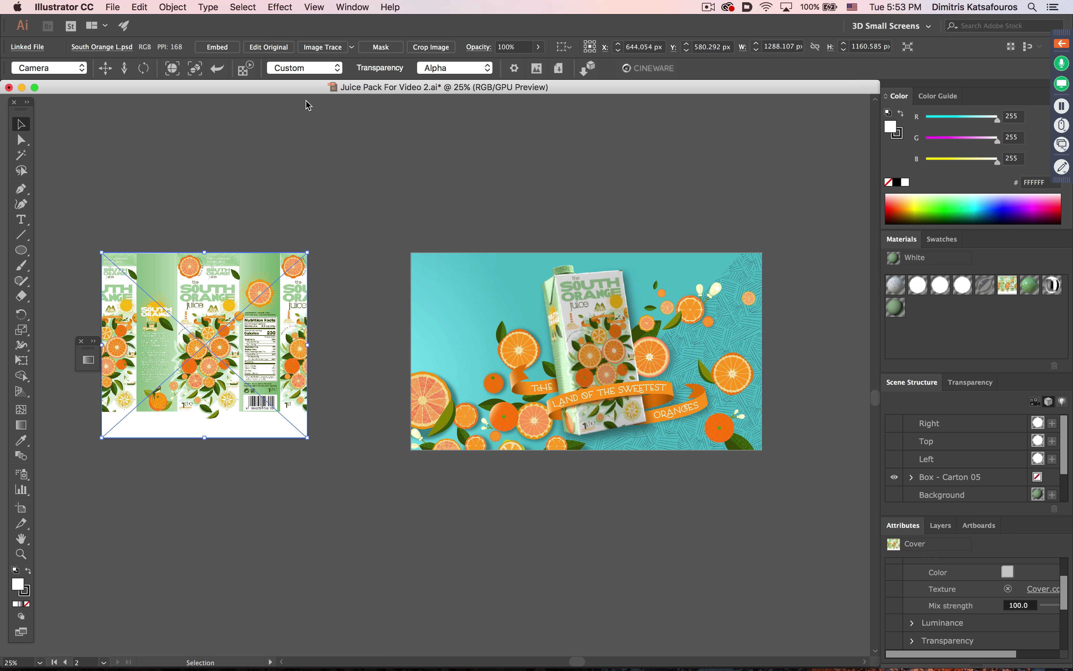
Examine the vector artwork surrounding the juice carton in outline view, and return to the preview
{"action": "key", "text": "super+y"}
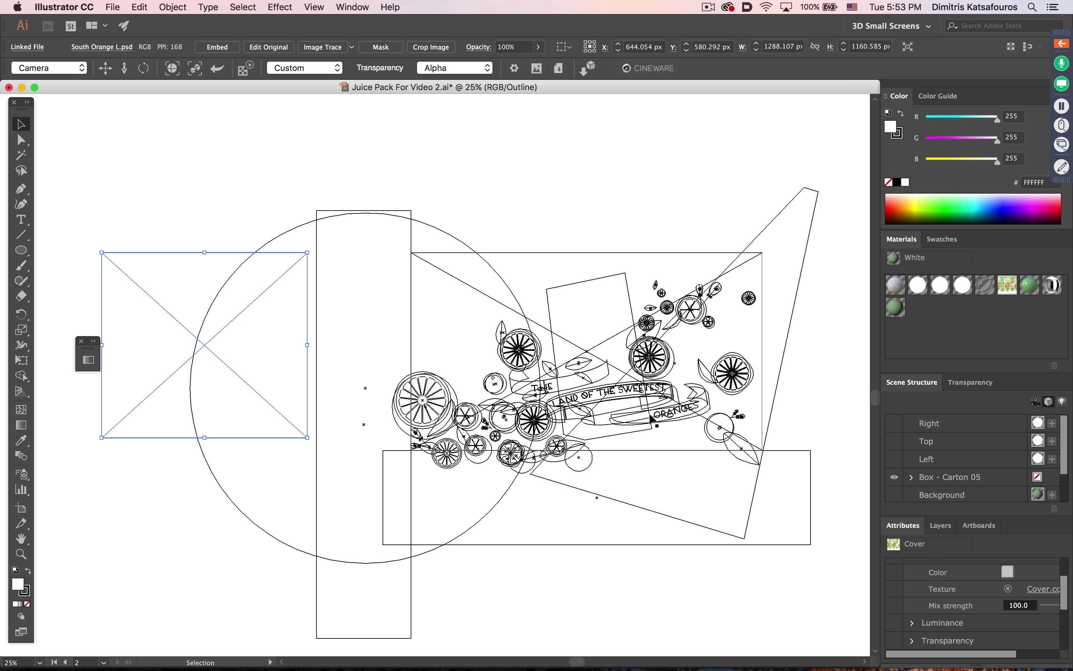
{"action": "key", "text": "a"}
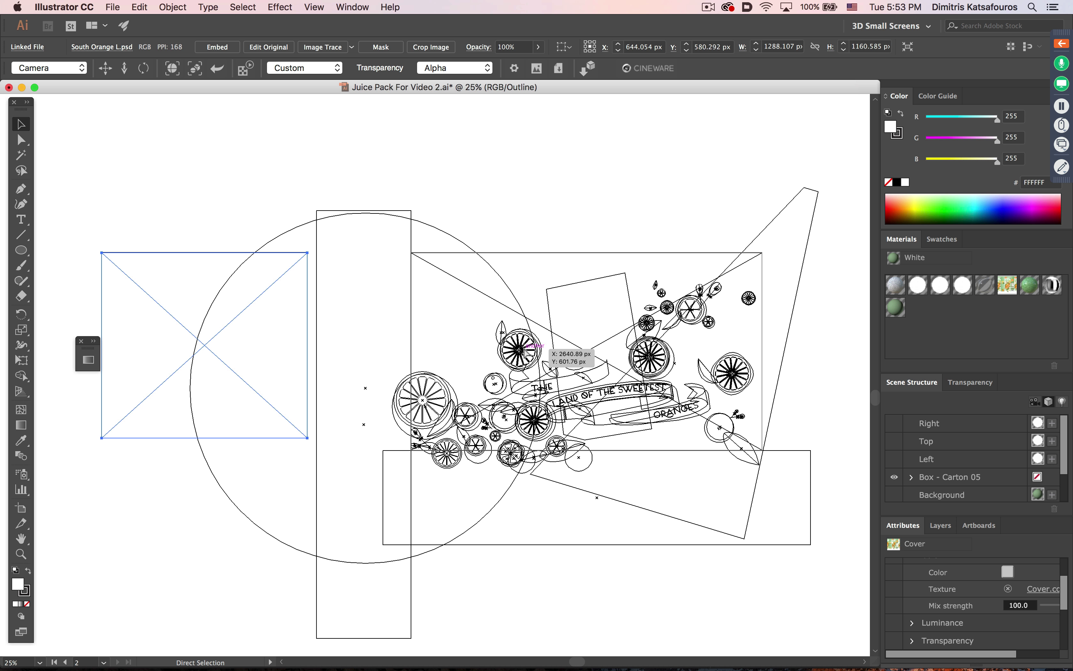
{"action": "key", "text": "super+y"}
{"action": "key", "text": "v"}
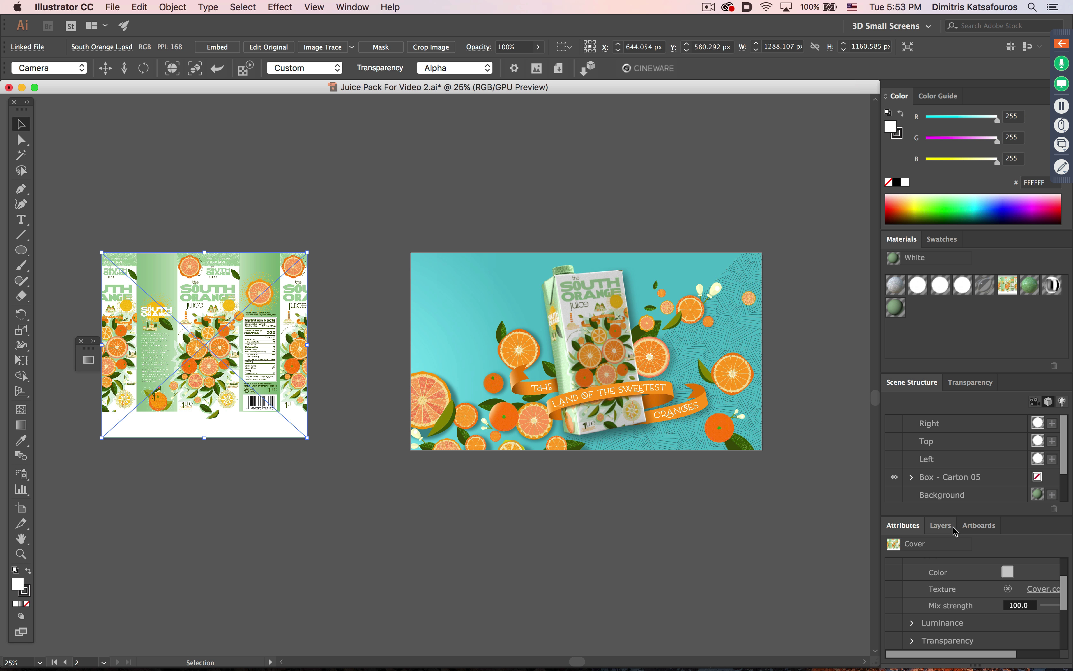
Hide the Shadows layer and delete the 3D juice carton from the orange ribbon composition
{"action": "left_click", "coordinate": [941, 525]}
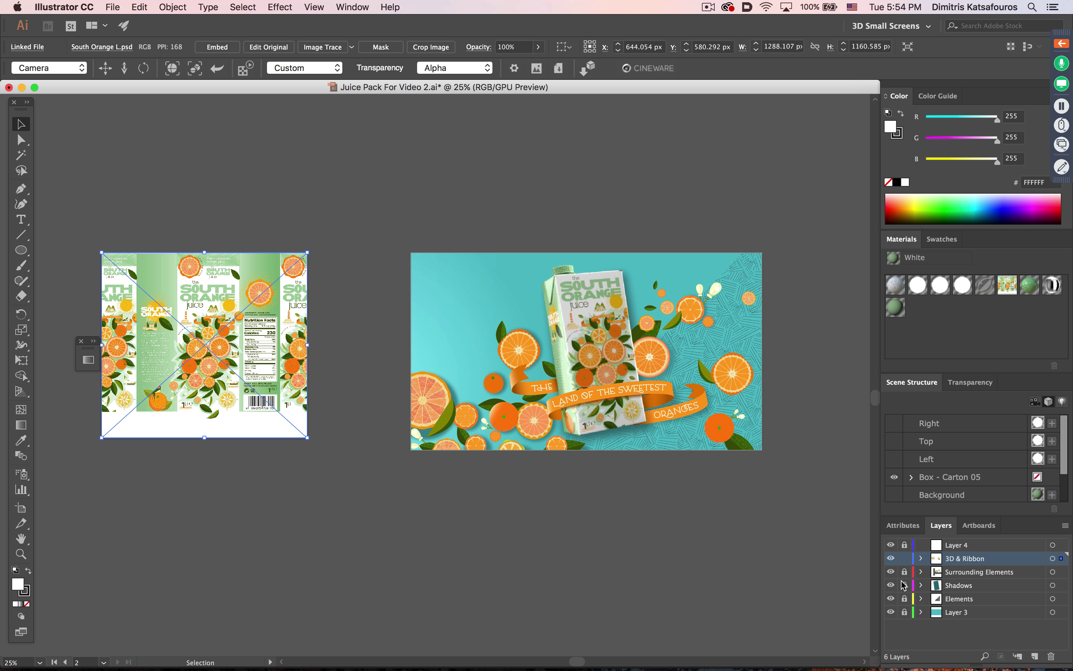
{"action": "left_click", "coordinate": [891, 586]}
{"action": "left_click", "coordinate": [590, 330]}
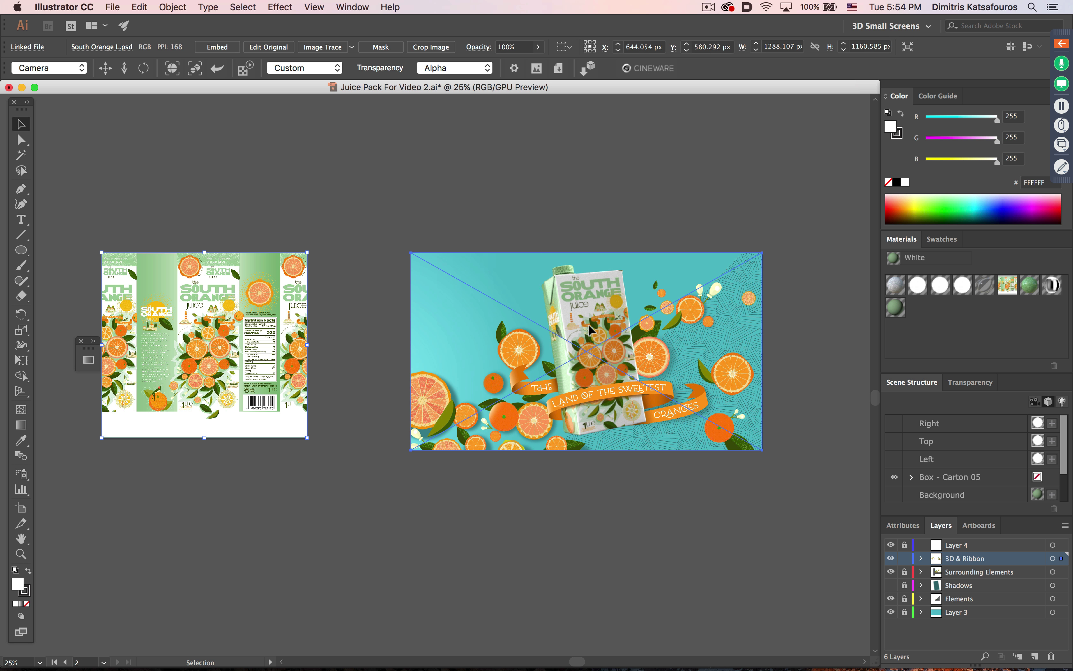
{"action": "key", "text": "Delete"}
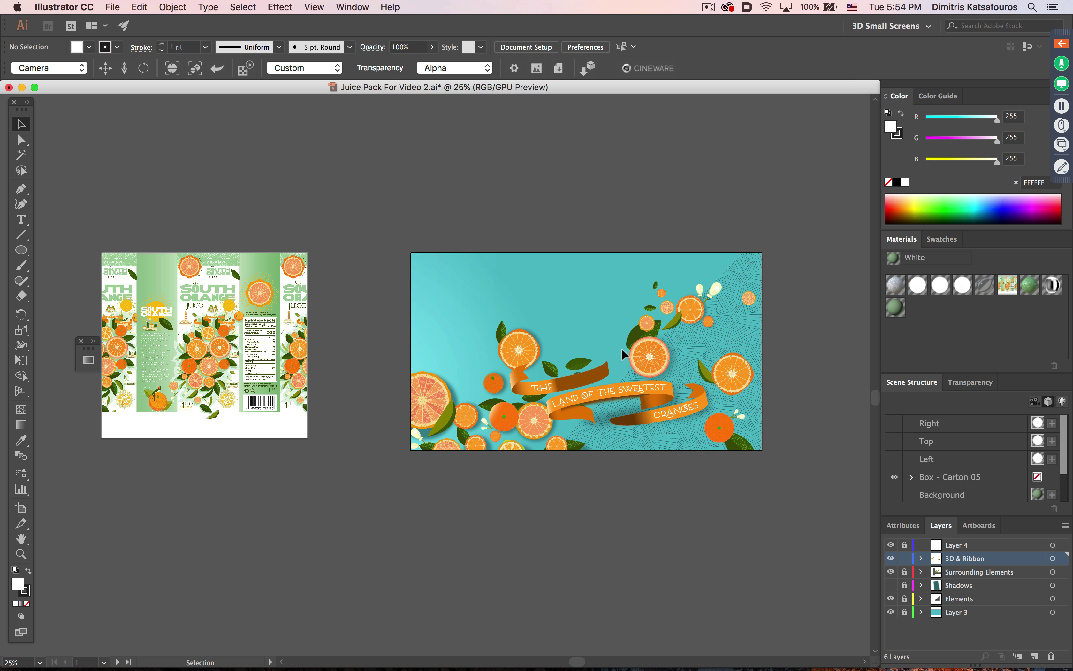
Undo the deletion of the 3D juice carton and close Juice Pack For Video 2.ai without saving
{"action": "key", "text": "super"}
{"action": "left_click", "coordinate": [624, 355], "text": "super"}
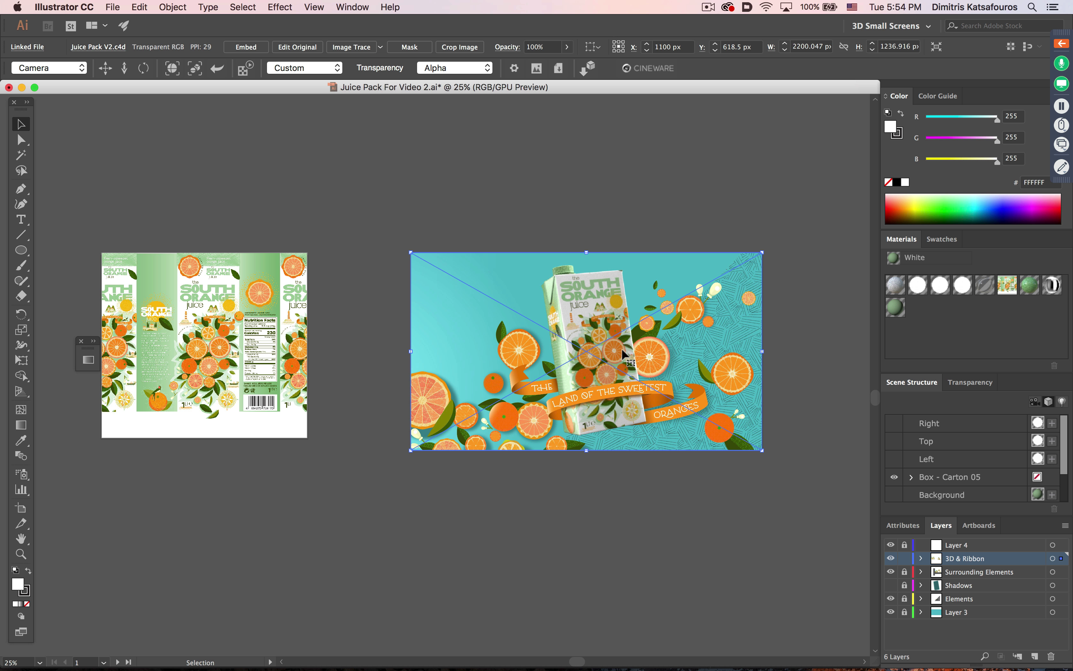
{"action": "key", "text": "super+w"}
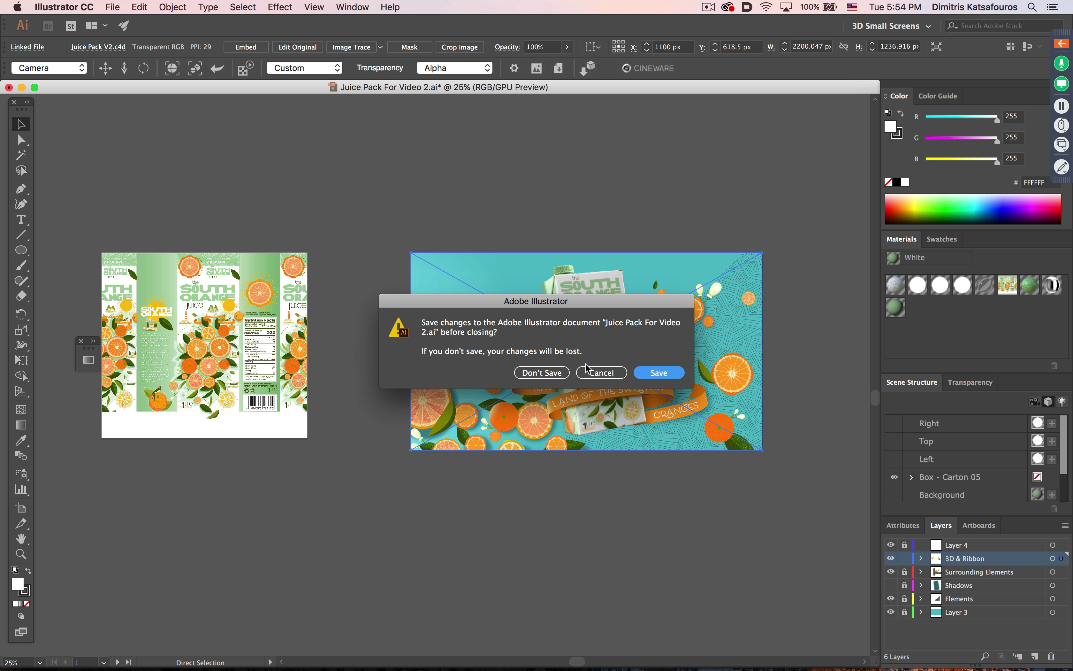
{"action": "left_click", "coordinate": [544, 372]}
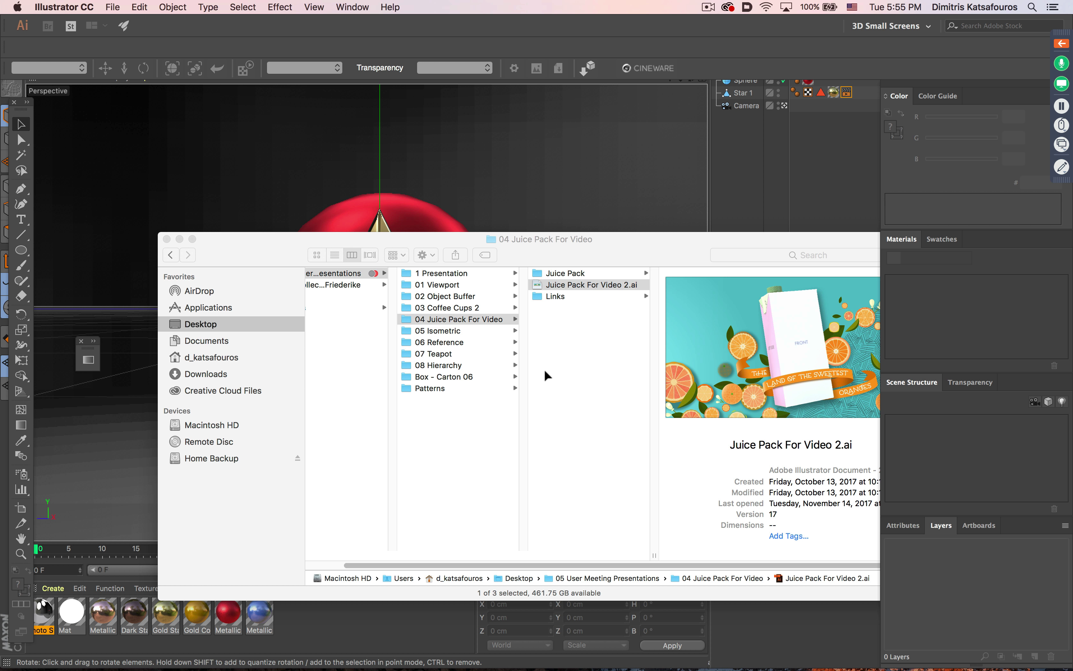
Open Isometric.ai from the 05 Isometric folder and check how its two poster artboards are laid out
{"action": "left_click", "coordinate": [477, 325]}
{"action": "left_click", "coordinate": [475, 329]}
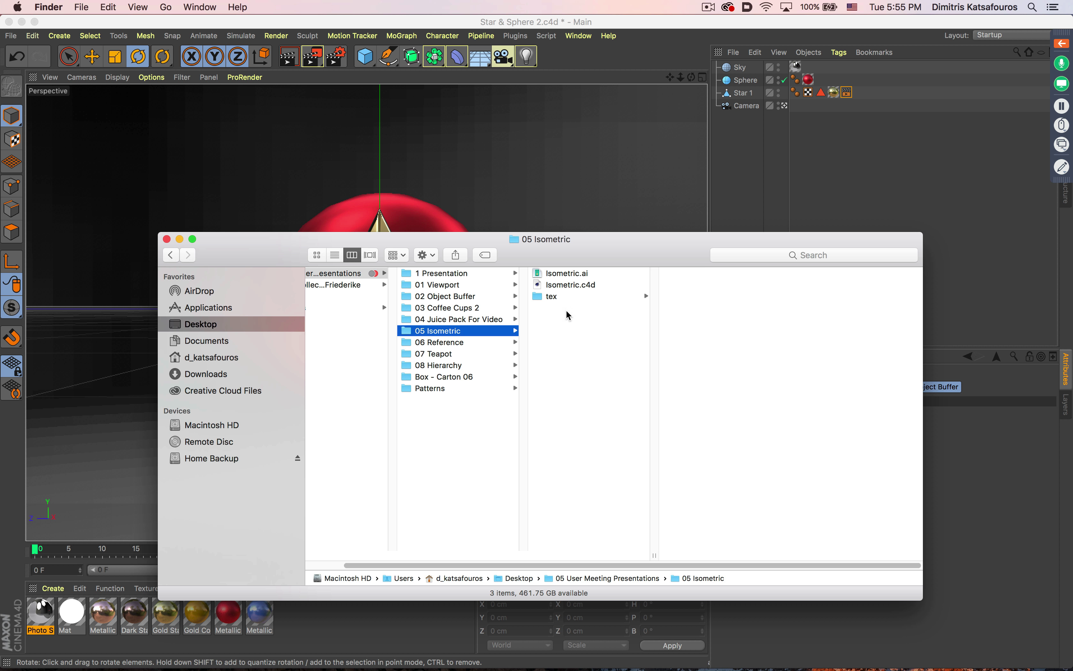
{"action": "double_click", "coordinate": [574, 272]}
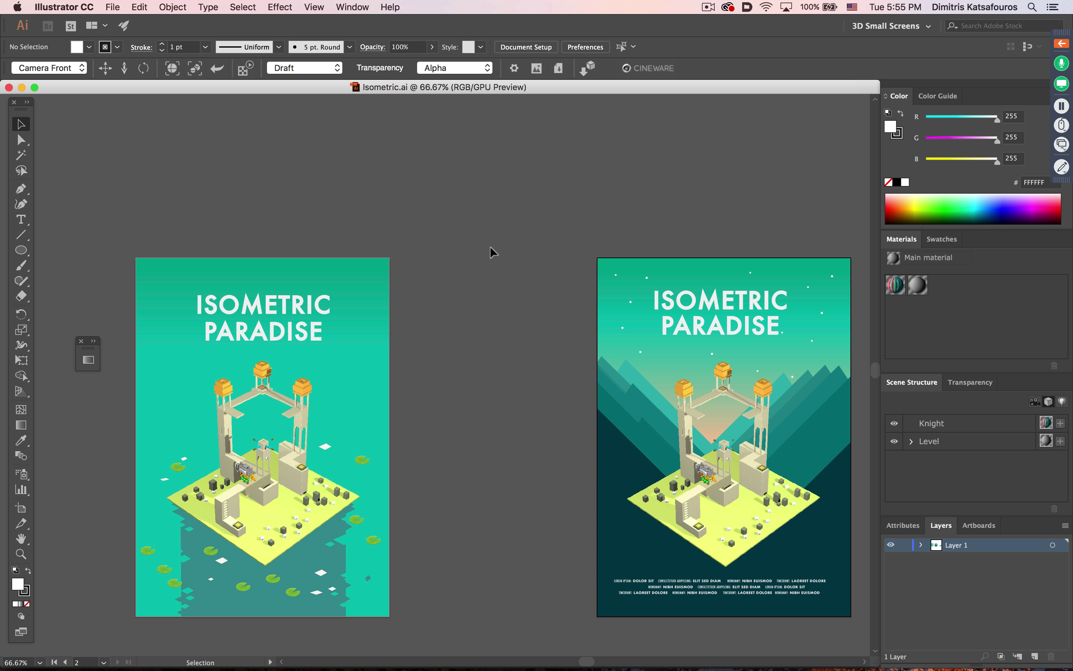
{"action": "key", "text": "space"}
{"action": "left_click_drag", "start_coordinate": [500, 324], "coordinate": [488, 263]}
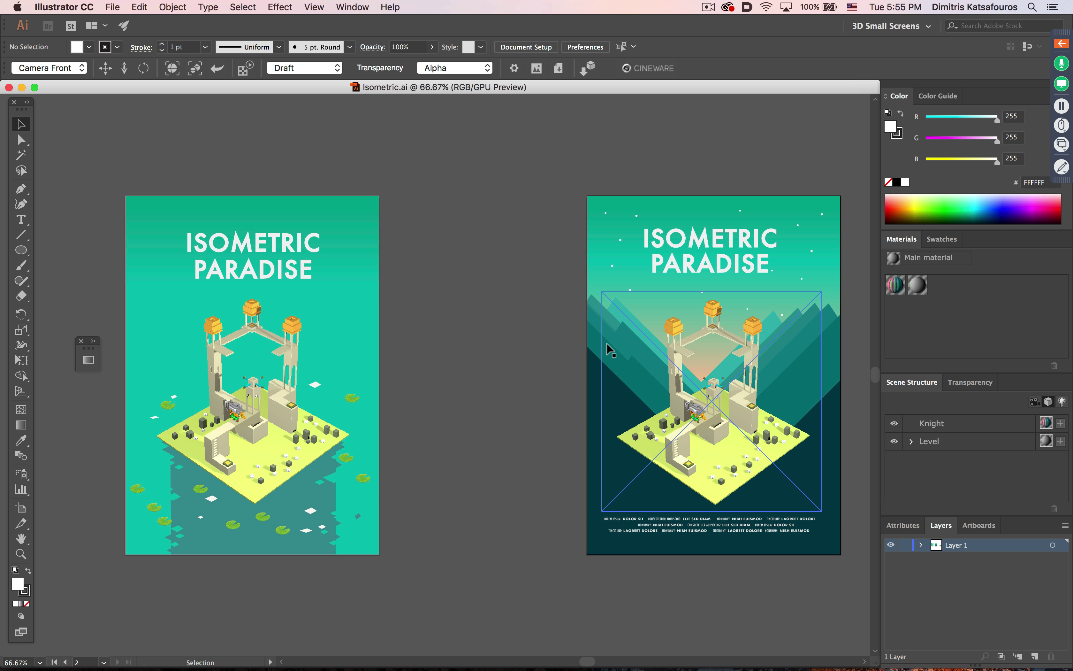
{"action": "key", "text": "shift+o"}
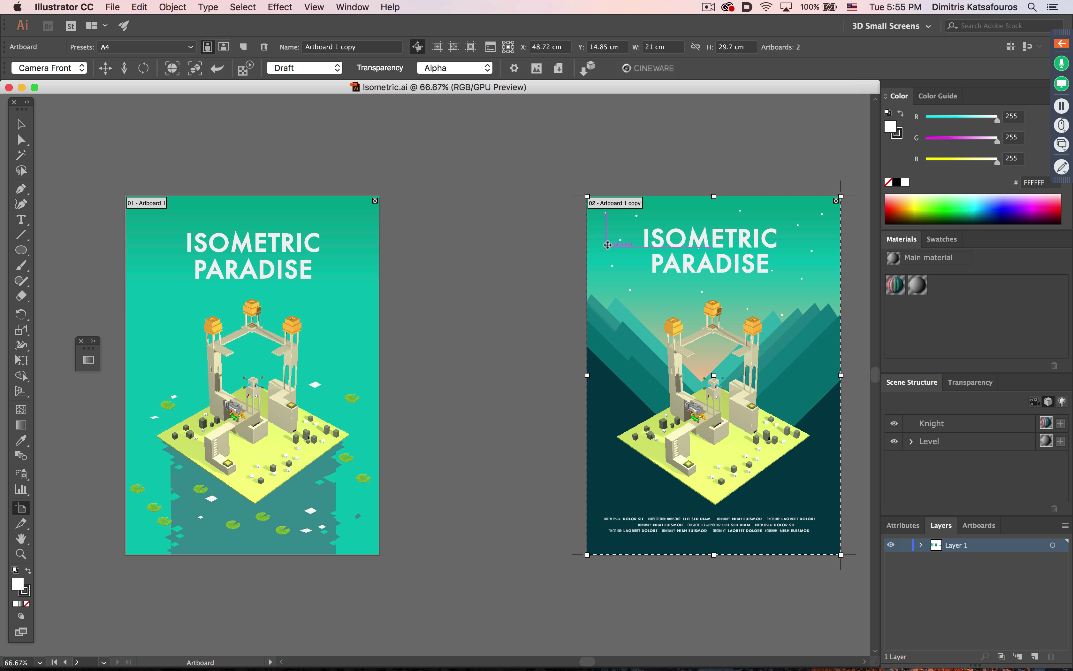
{"action": "key", "text": "Escape"}
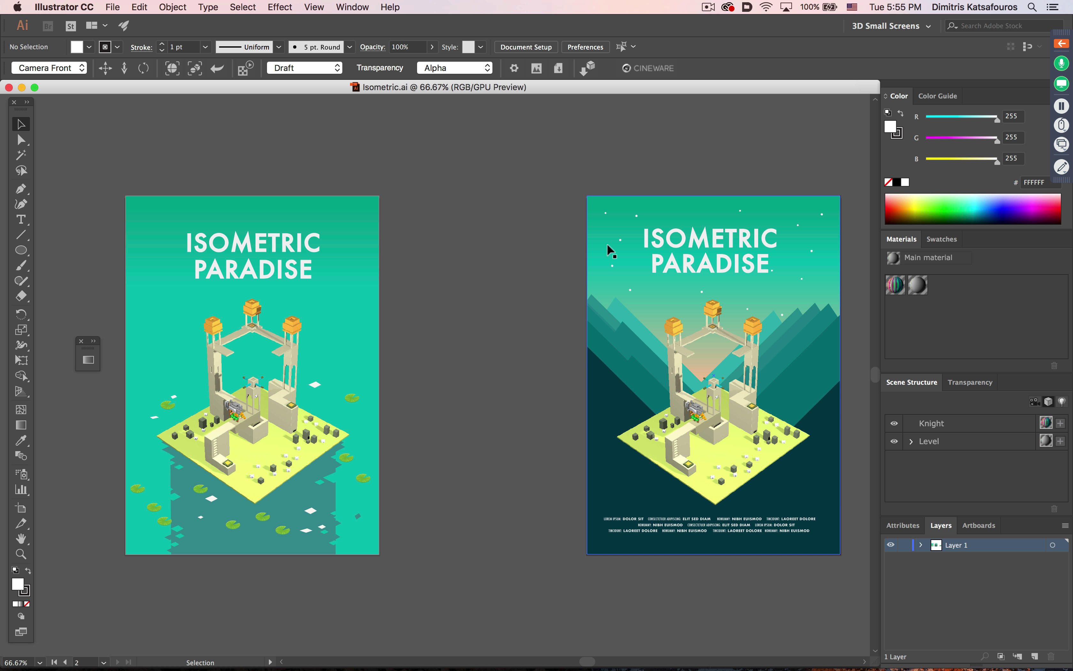
Try rotating the camera of the 3D scene in the poster without mountains, and restore the previous view
{"action": "left_click", "coordinate": [280, 393]}
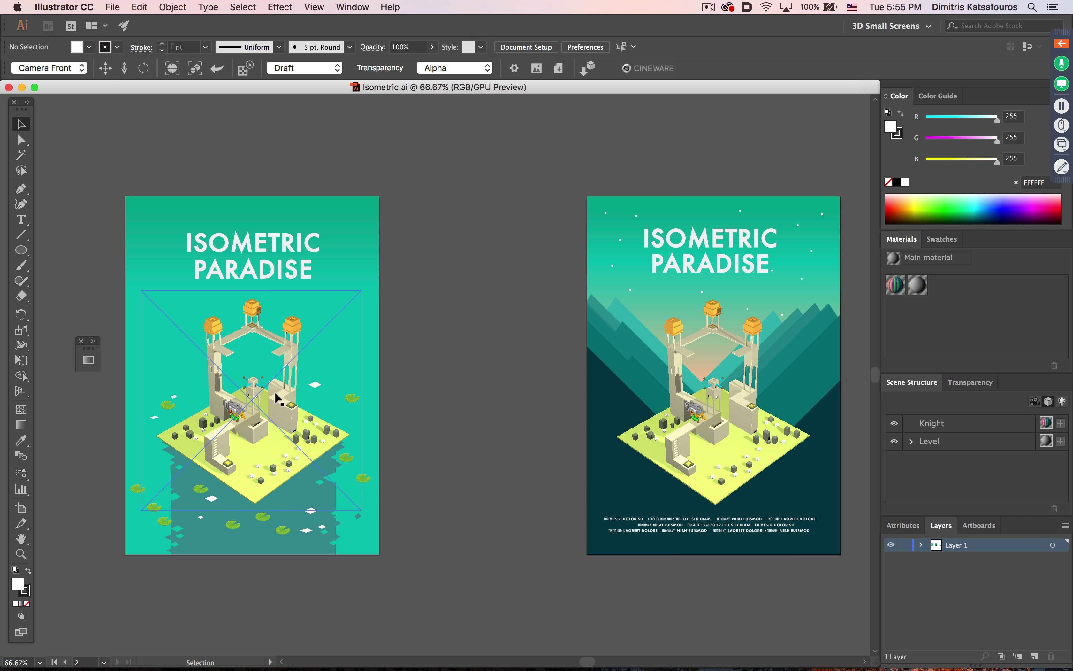
{"action": "left_click_drag", "start_coordinate": [144, 68], "coordinate": [199, 92]}
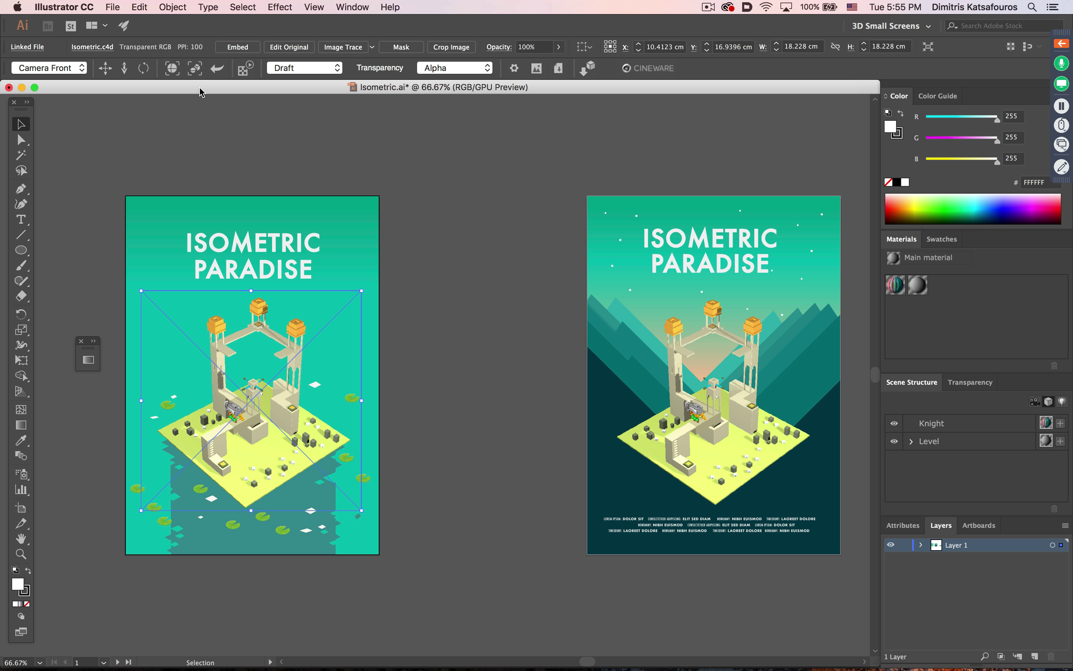
{"action": "left_click", "coordinate": [217, 69]}
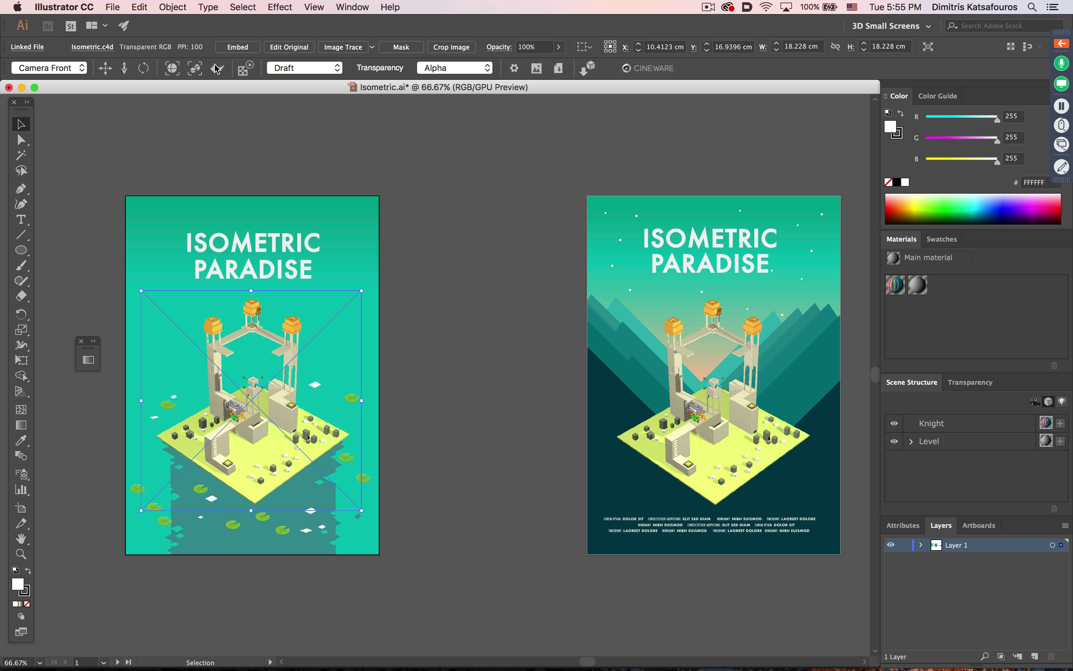
Hide the Knight object in the 3D scene of the mountain poster
{"action": "left_click", "coordinate": [694, 392]}
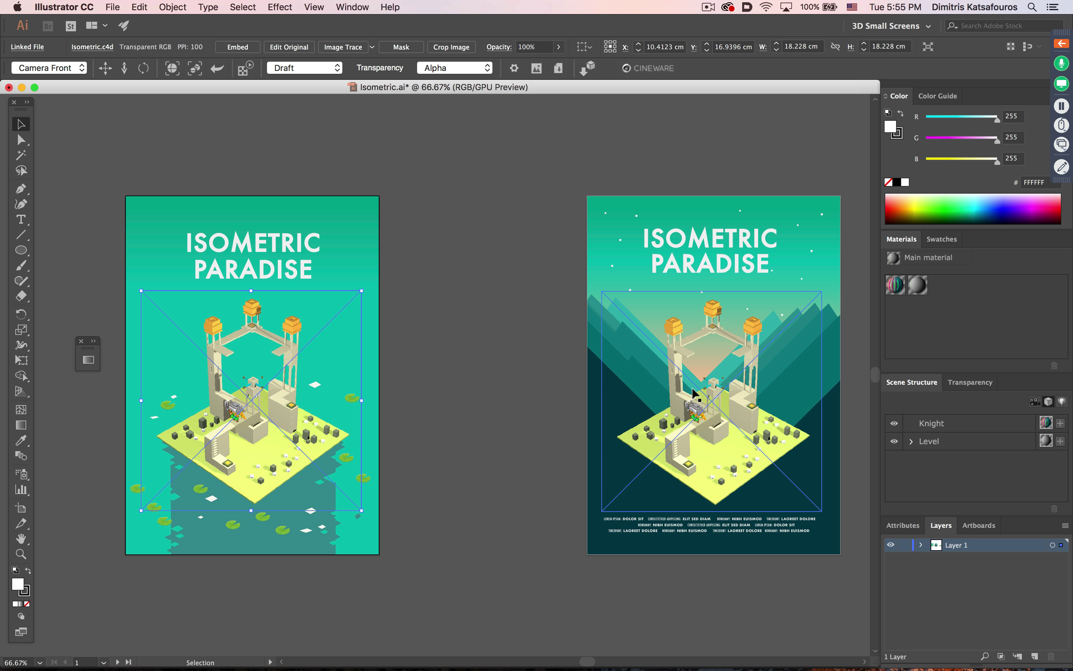
{"action": "key", "text": "super+equal"}
{"action": "key", "text": "super+equal"}
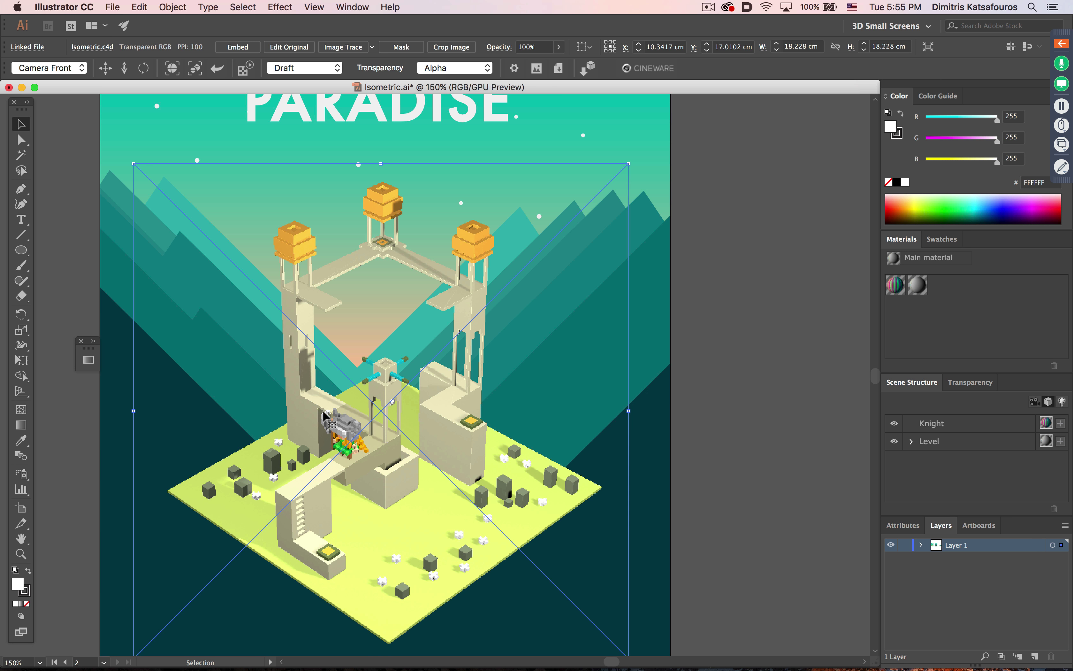
{"action": "left_click", "coordinate": [894, 423]}
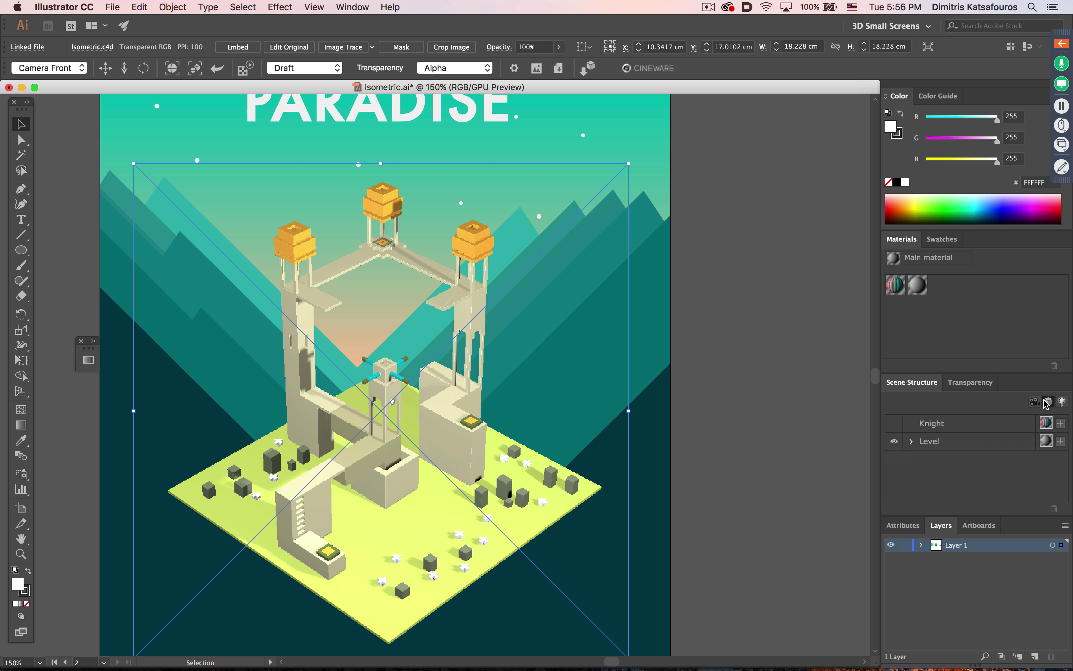
Set the color of the Light Right light in the mountain poster's scene to blue 2467D3
{"action": "left_click", "coordinate": [1062, 402]}
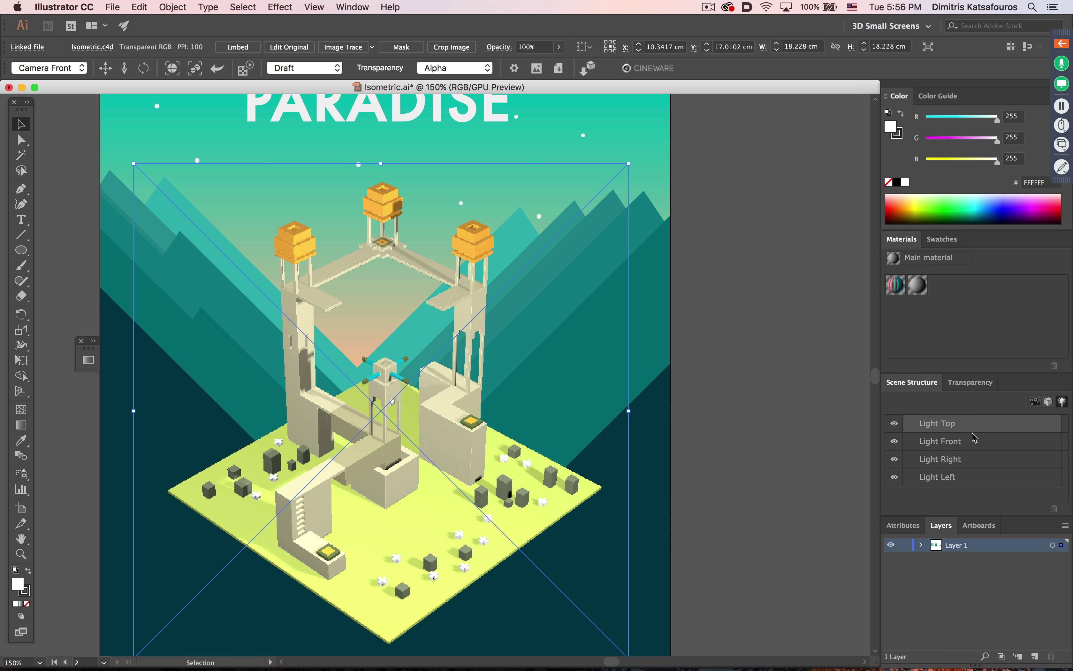
{"action": "left_click", "coordinate": [972, 459]}
{"action": "left_click", "coordinate": [903, 525]}
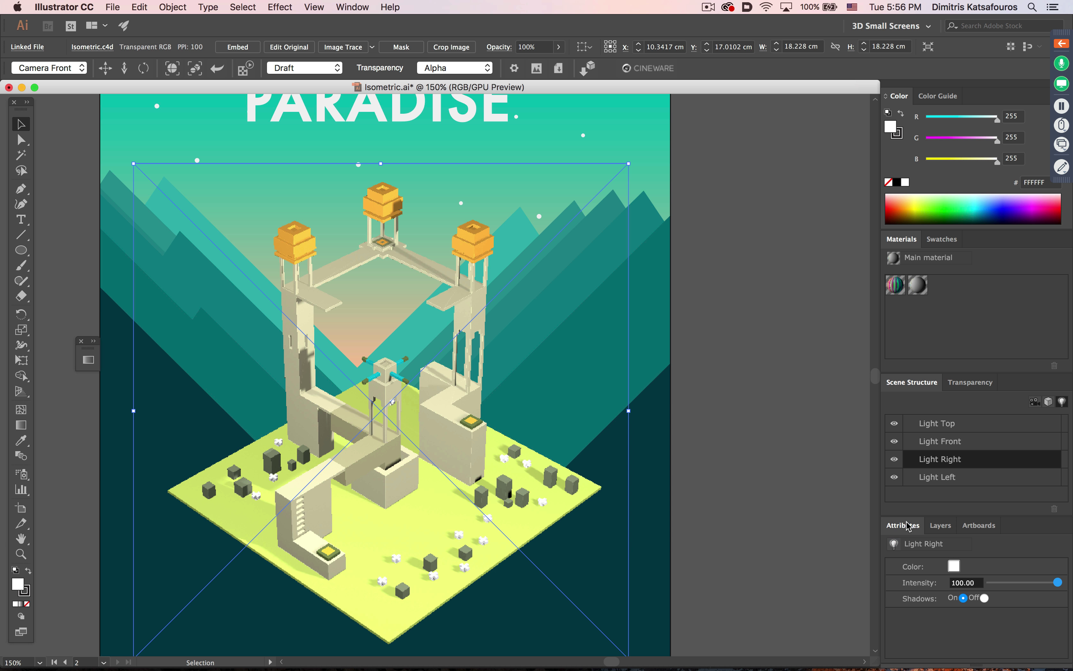
{"action": "left_click", "coordinate": [954, 567]}
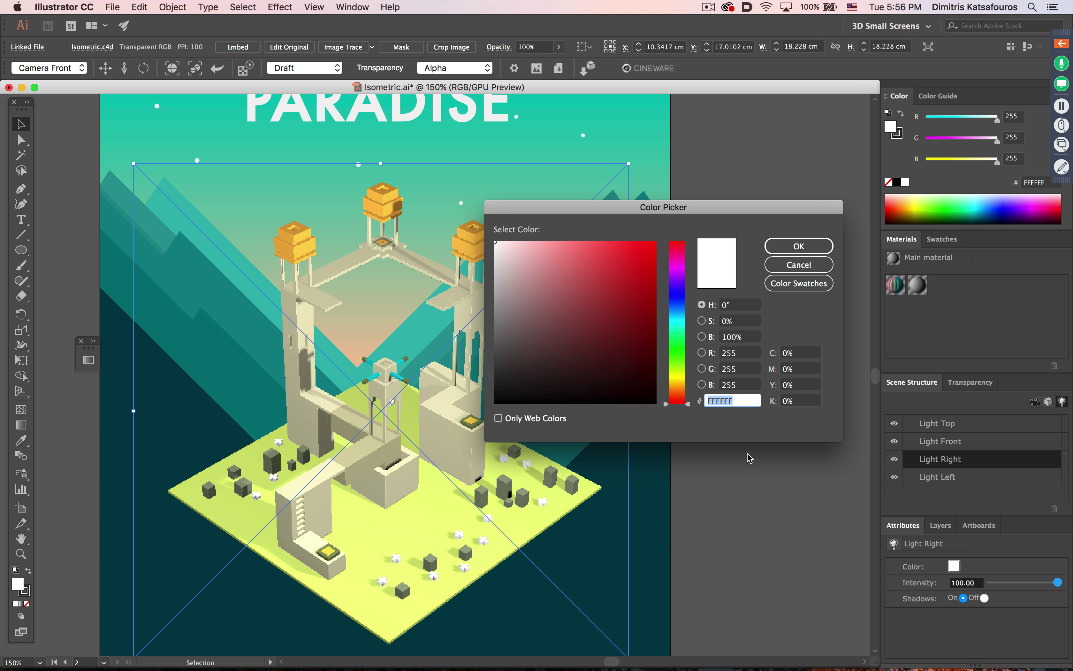
{"action": "left_click", "coordinate": [677, 306]}
{"action": "left_click", "coordinate": [629, 269]}
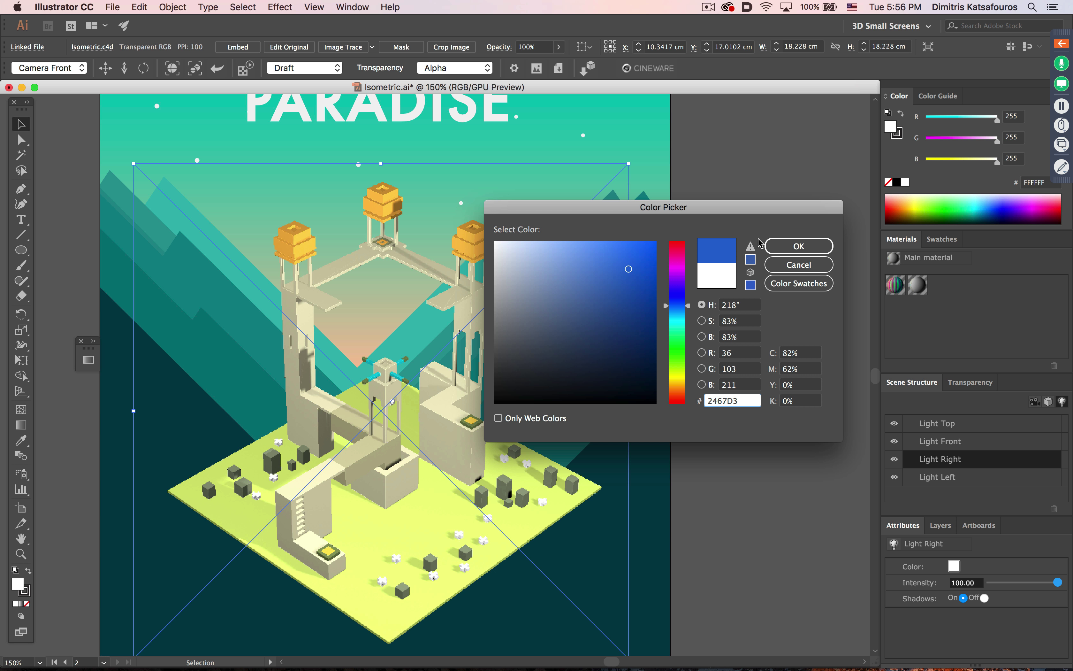
{"action": "left_click", "coordinate": [798, 246]}
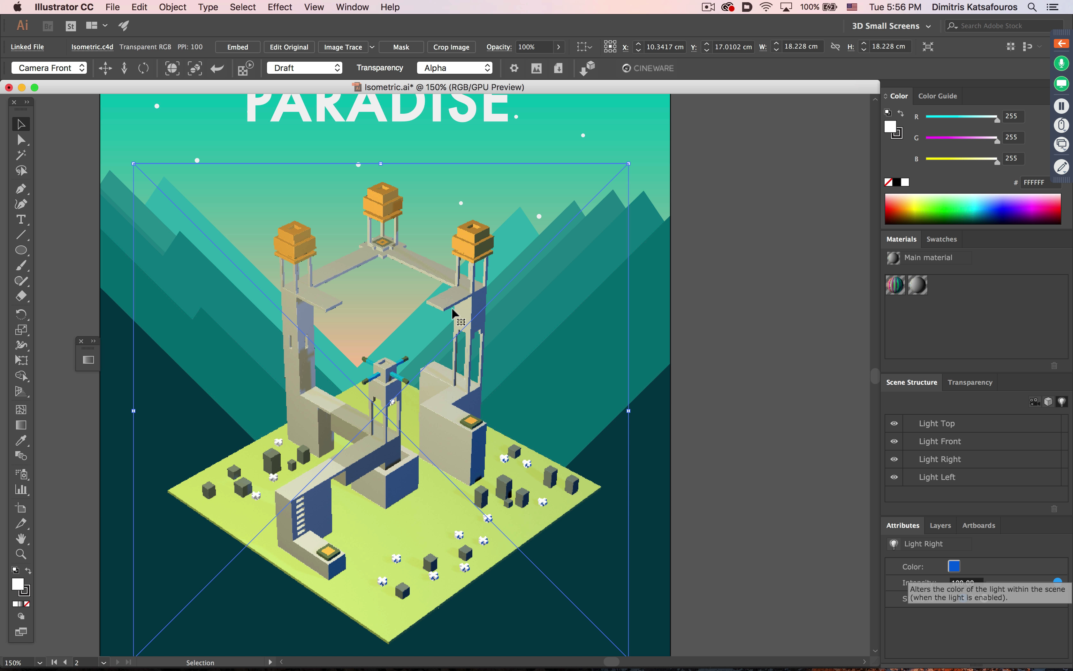
Compare the two Isometric Paradise posters side by side at 66.67% magnification
{"action": "key", "text": "a"}
{"action": "key", "text": "super+1"}
{"action": "key", "text": "super+minus"}
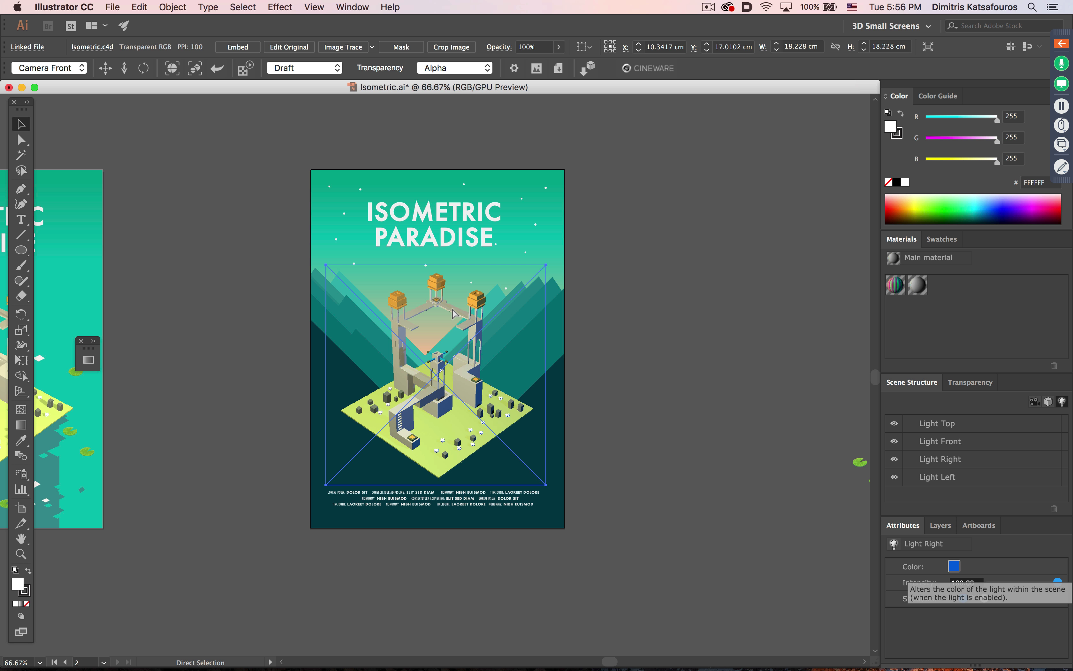
{"action": "key", "text": "super+minus"}
{"action": "left_click_drag", "start_coordinate": [386, 317], "coordinate": [589, 330]}
{"action": "key", "text": "super+plus"}
{"action": "left_click_drag", "start_coordinate": [463, 377], "coordinate": [671, 381]}
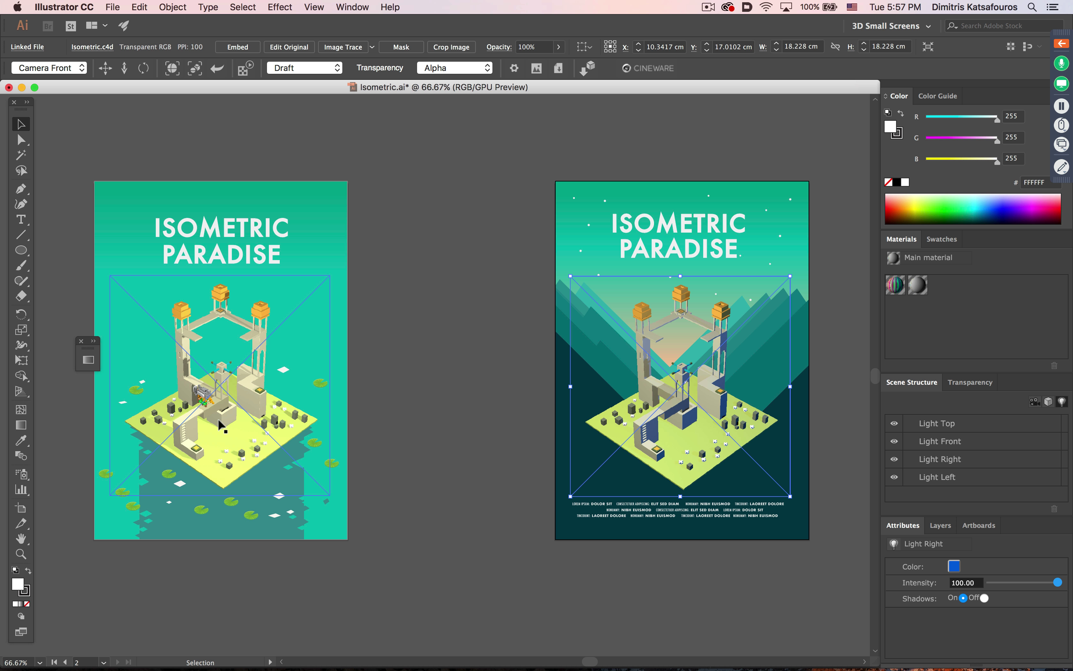
Close Isometric.ai without saving, and open Male Adjust.ai from the Rigged Models folder inside 06 Reference
{"action": "key", "text": "super+w"}
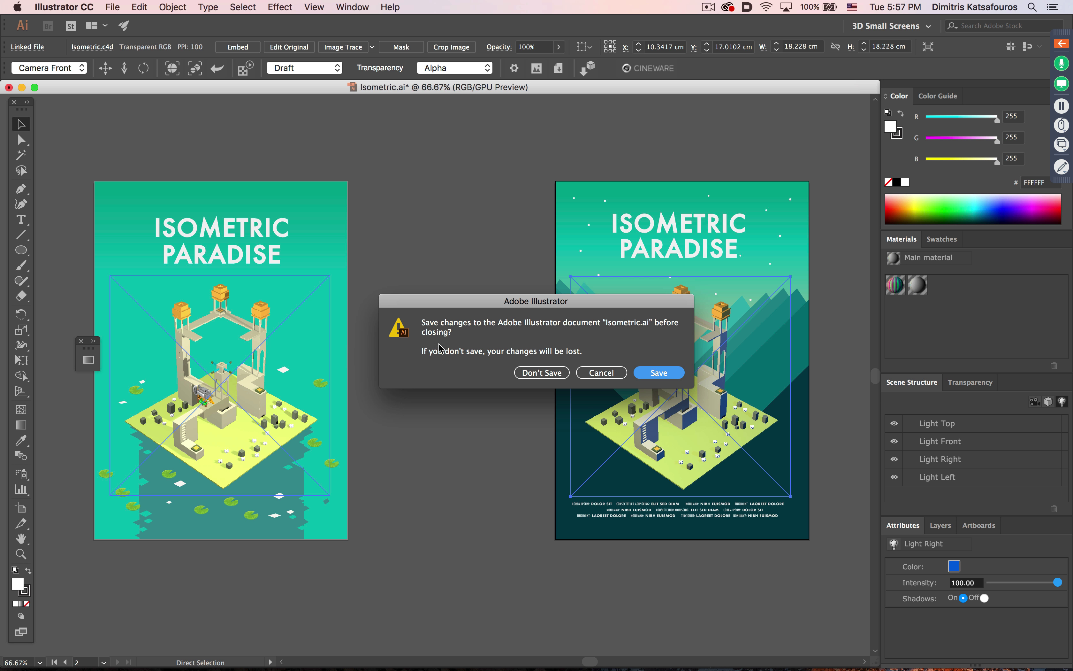
{"action": "left_click", "coordinate": [538, 372]}
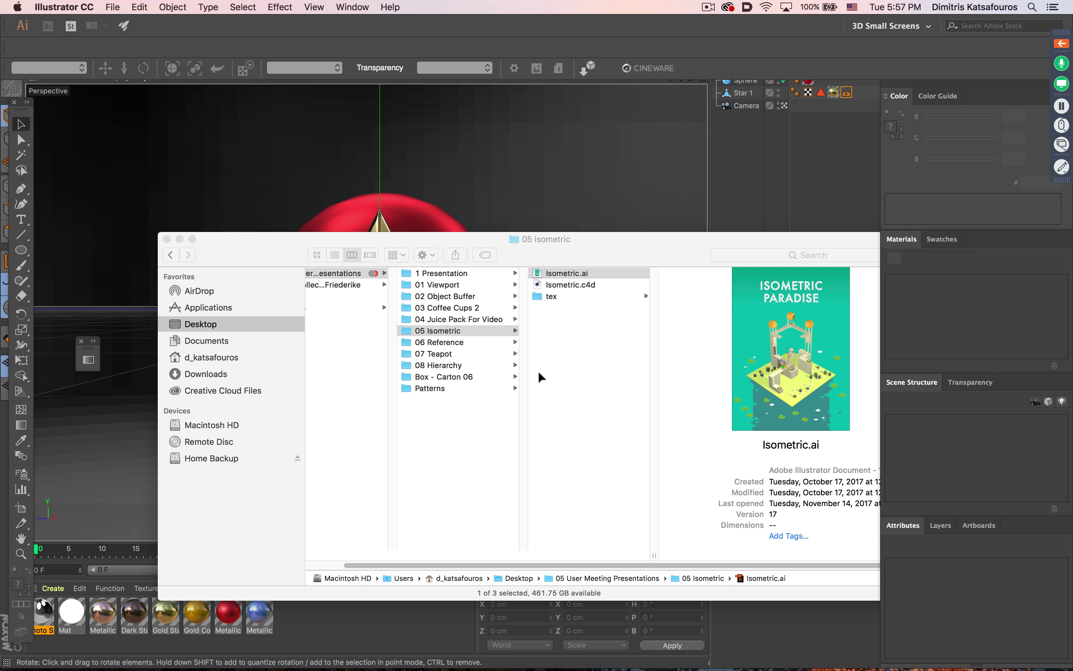
{"action": "left_click", "coordinate": [478, 341]}
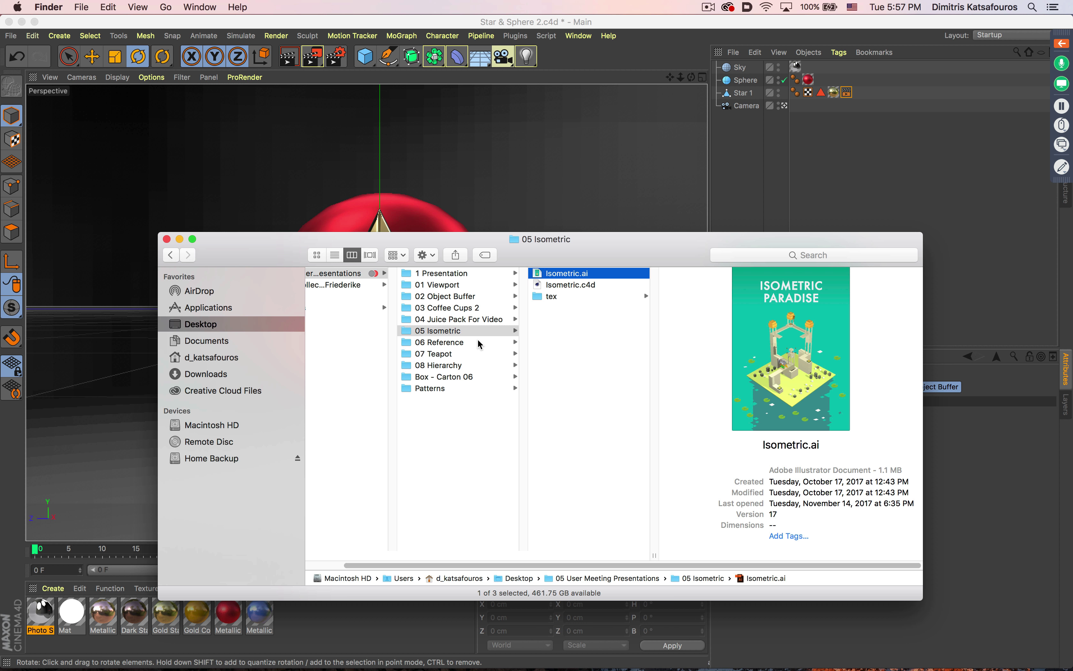
{"action": "left_click", "coordinate": [466, 343]}
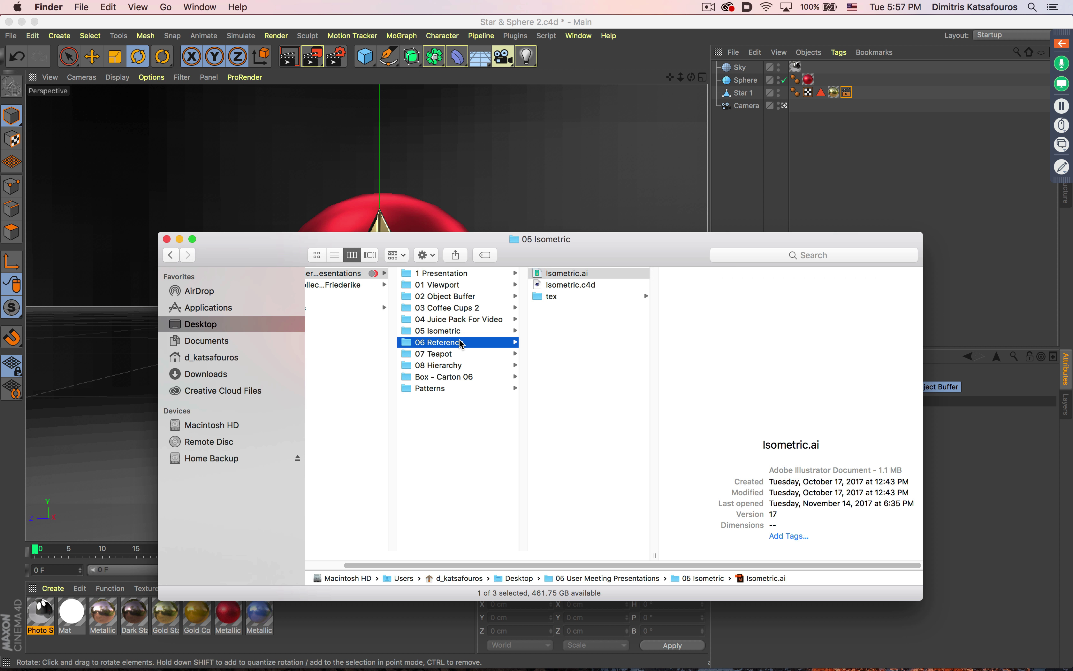
{"action": "left_click", "coordinate": [587, 296]}
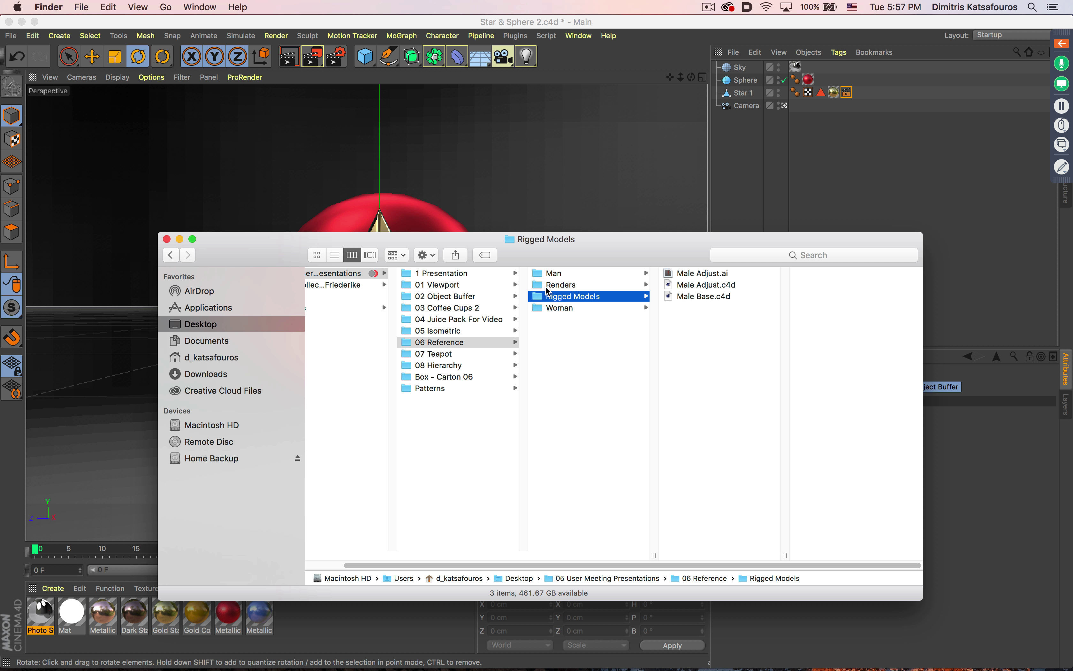
{"action": "double_click", "coordinate": [699, 274]}
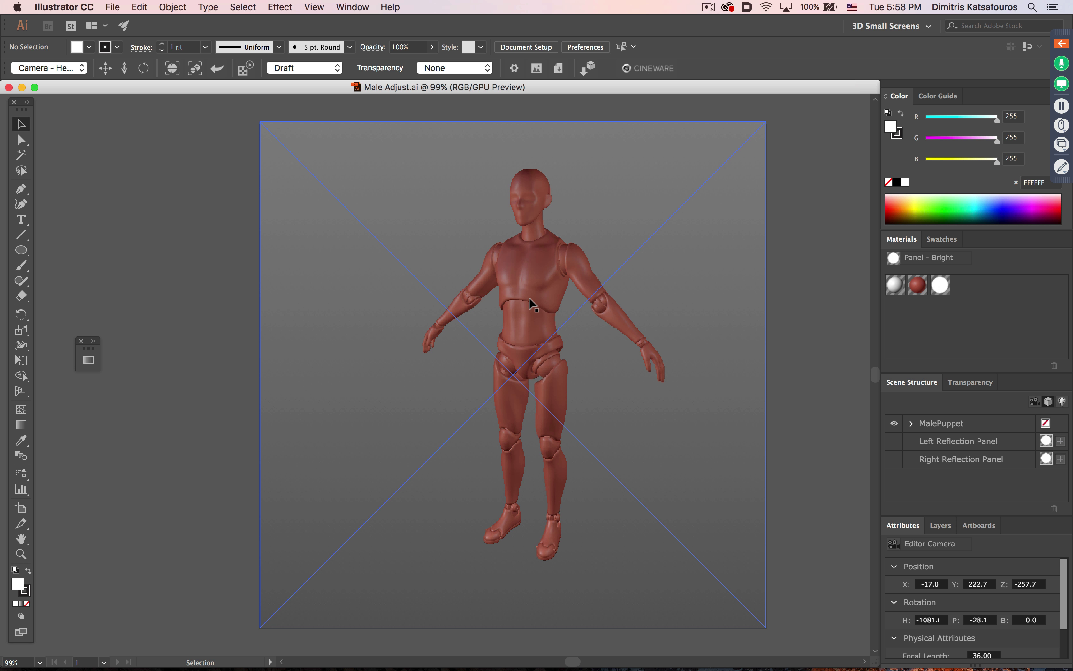
Adjust the 3D scene's camera to frame the male mannequin's head and torso at an angle
{"action": "left_click", "coordinate": [529, 298]}
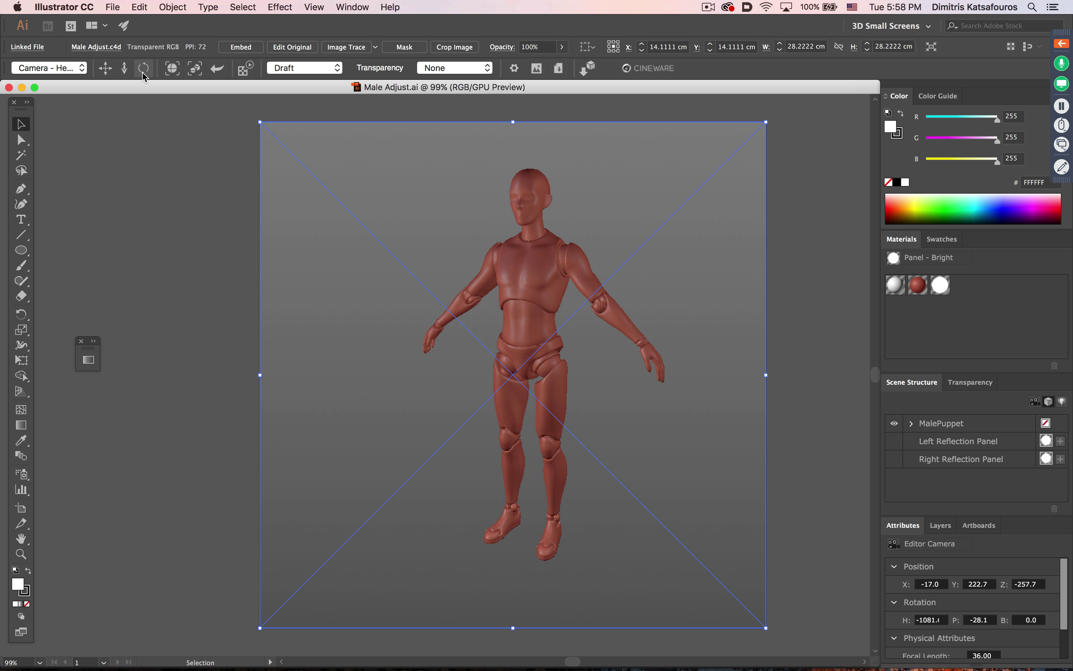
{"action": "left_click_drag", "start_coordinate": [142, 72], "coordinate": [118, 113]}
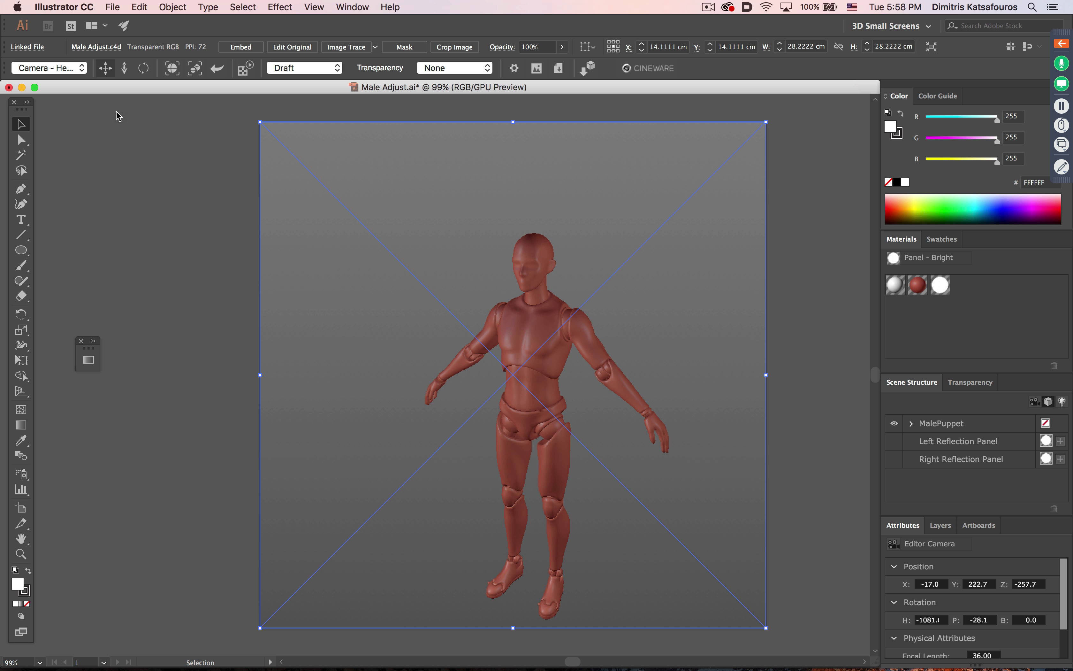
{"action": "left_click_drag", "start_coordinate": [125, 70], "coordinate": [107, 163]}
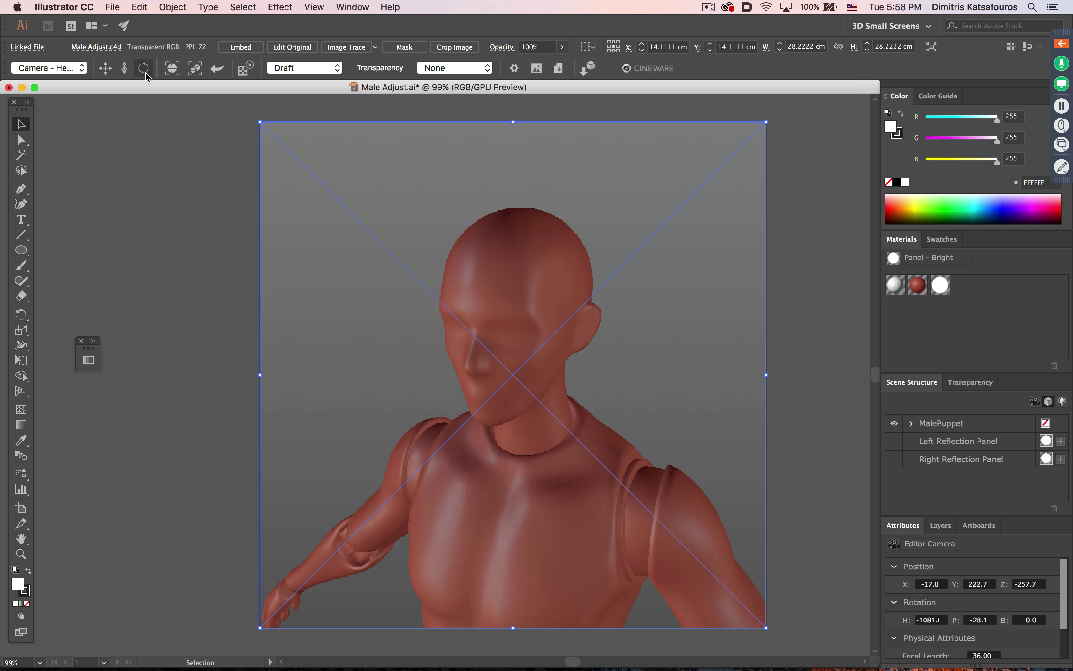
{"action": "left_click_drag", "start_coordinate": [145, 71], "coordinate": [132, 58]}
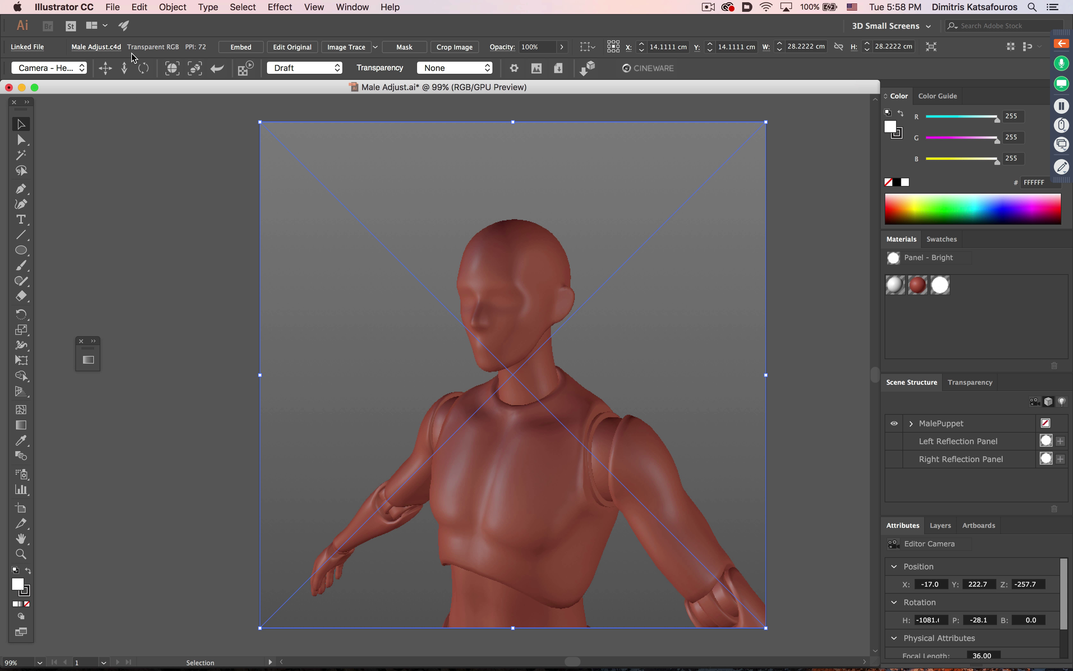
Turn on image dimming for Layer 1, which holds the mannequin, and lock the layer
{"action": "left_click", "coordinate": [940, 525]}
{"action": "double_click", "coordinate": [1006, 546]}
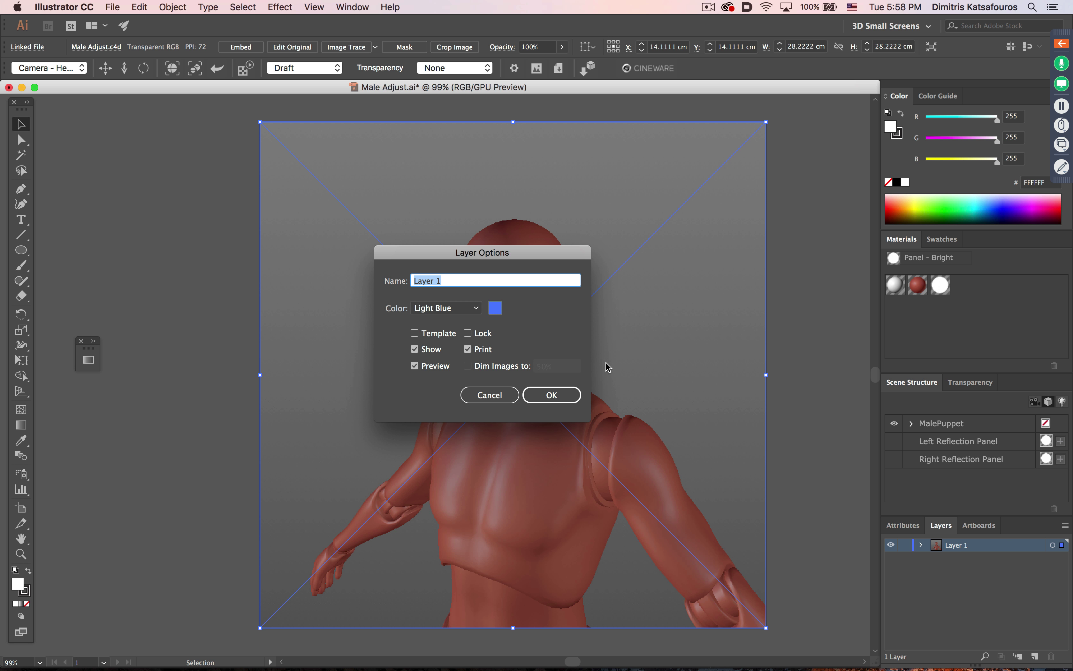
{"action": "left_click", "coordinate": [486, 368]}
{"action": "left_click", "coordinate": [548, 394]}
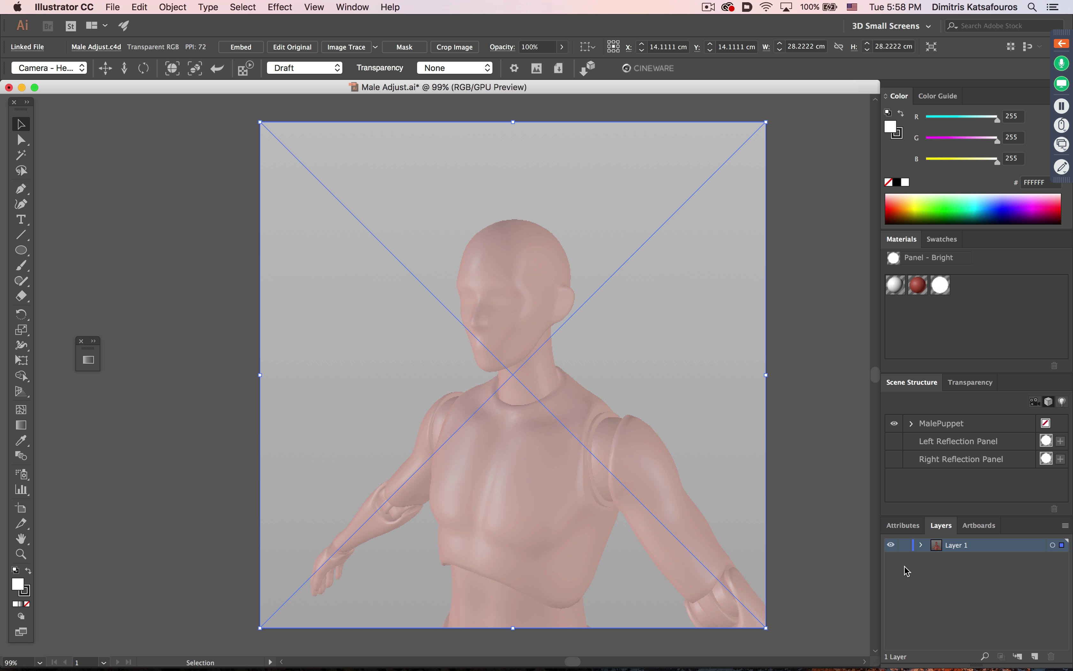
{"action": "left_click", "coordinate": [905, 545]}
Add a new layer and paint a black freehand Paintbrush stroke from the mannequin's crown down past the neck to the shoulder
{"action": "left_click", "coordinate": [1035, 656]}
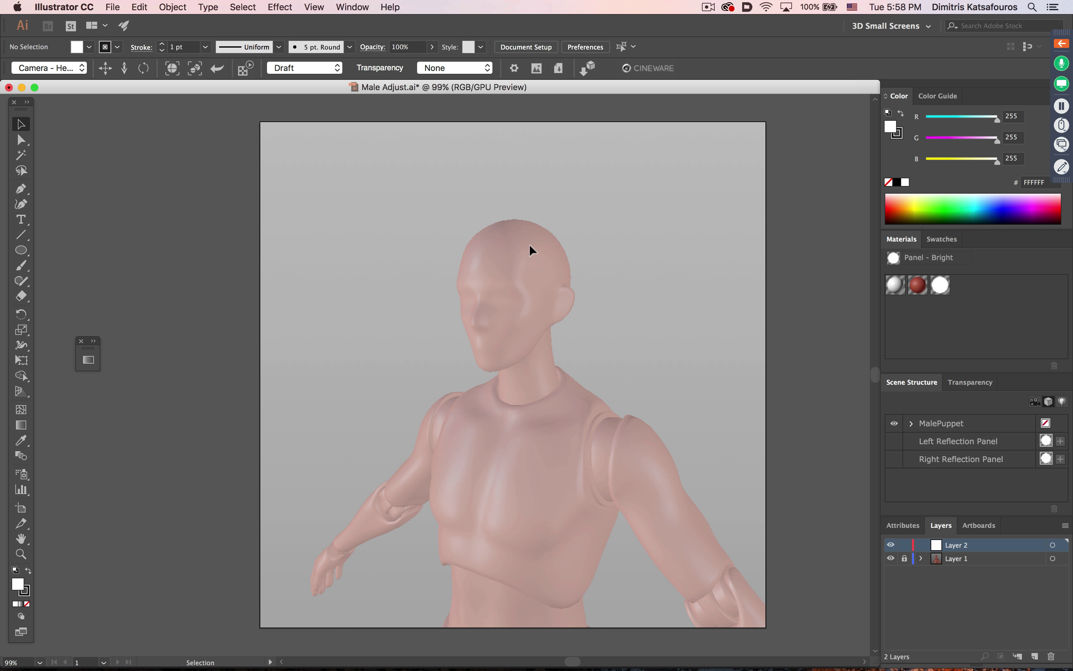
{"action": "key", "text": "b"}
{"action": "mouse_move", "coordinate": [511, 226]}
{"action": "left_mouse_down"}
{"action": "mouse_move", "coordinate": [557, 269]}
{"action": "mouse_move", "coordinate": [558, 339]}
{"action": "mouse_move", "coordinate": [579, 382]}
{"action": "mouse_move", "coordinate": [624, 408]}
{"action": "left_mouse_up"}
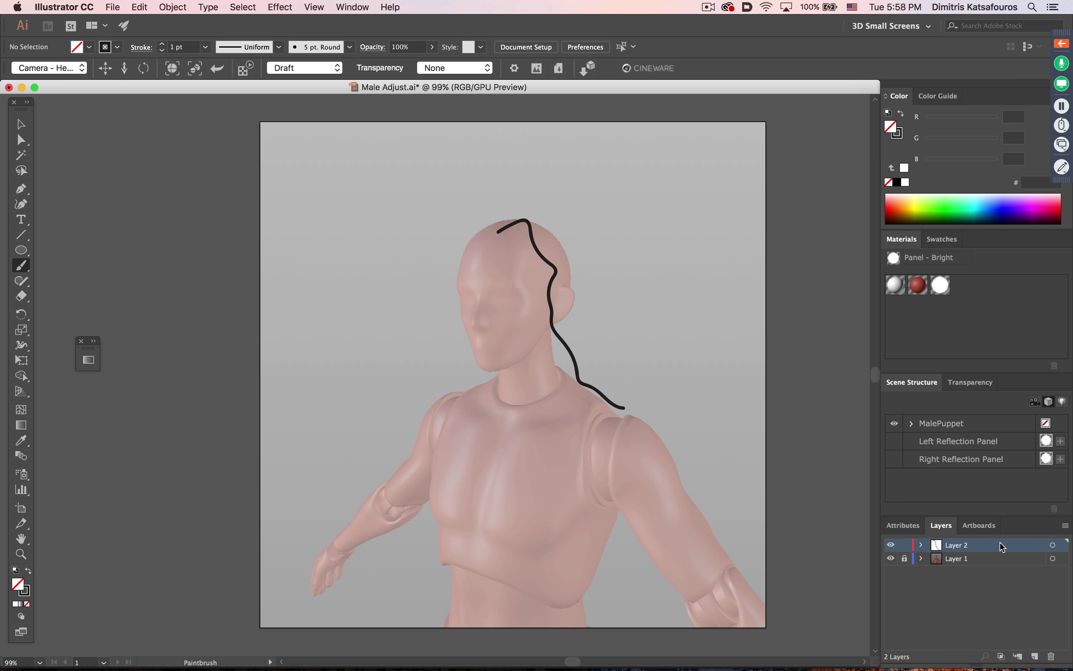
Delete Layer 2 with its brush stroke, and unlock Layer 1 and turn off its image dimming
{"action": "left_click_drag", "start_coordinate": [1001, 547], "coordinate": [1052, 656]}
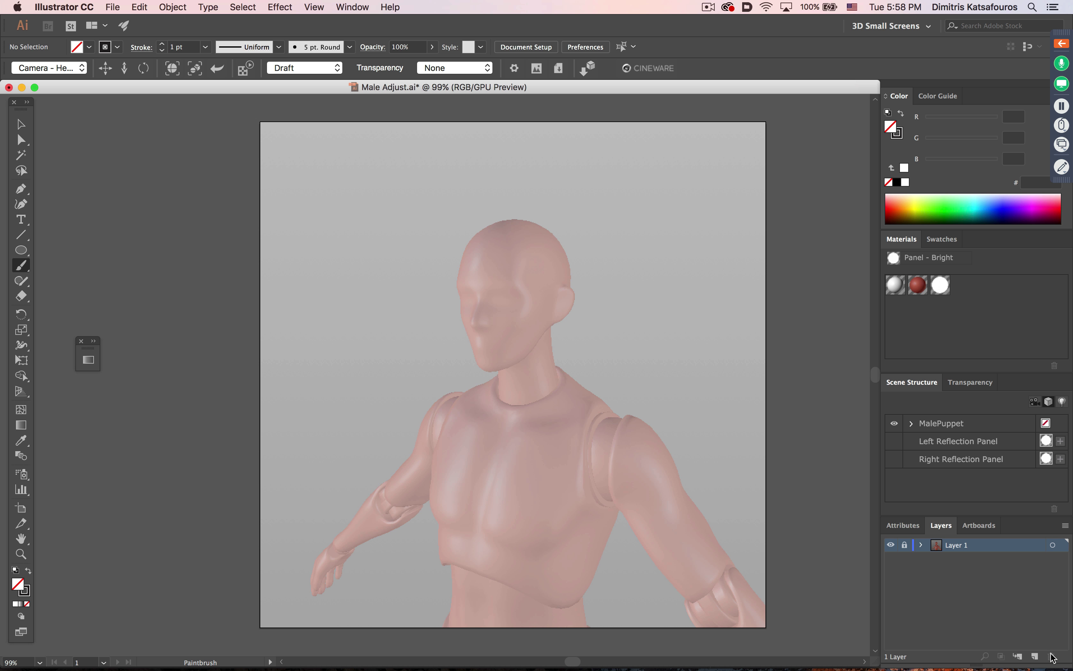
{"action": "double_click", "coordinate": [1013, 550]}
{"action": "left_click", "coordinate": [523, 366]}
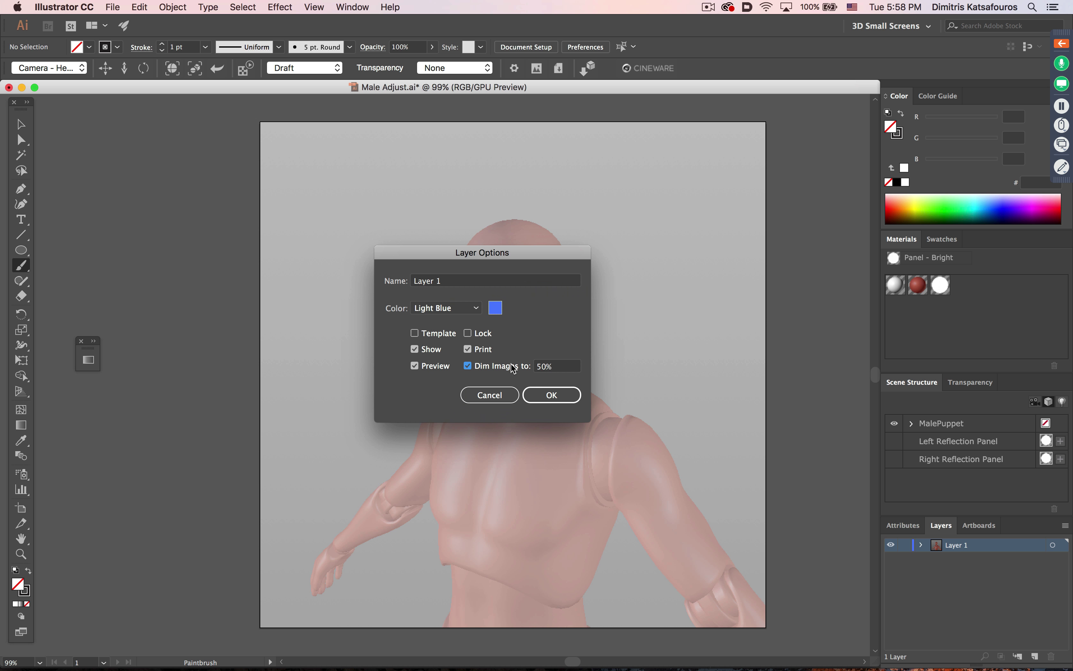
{"action": "left_click", "coordinate": [541, 388]}
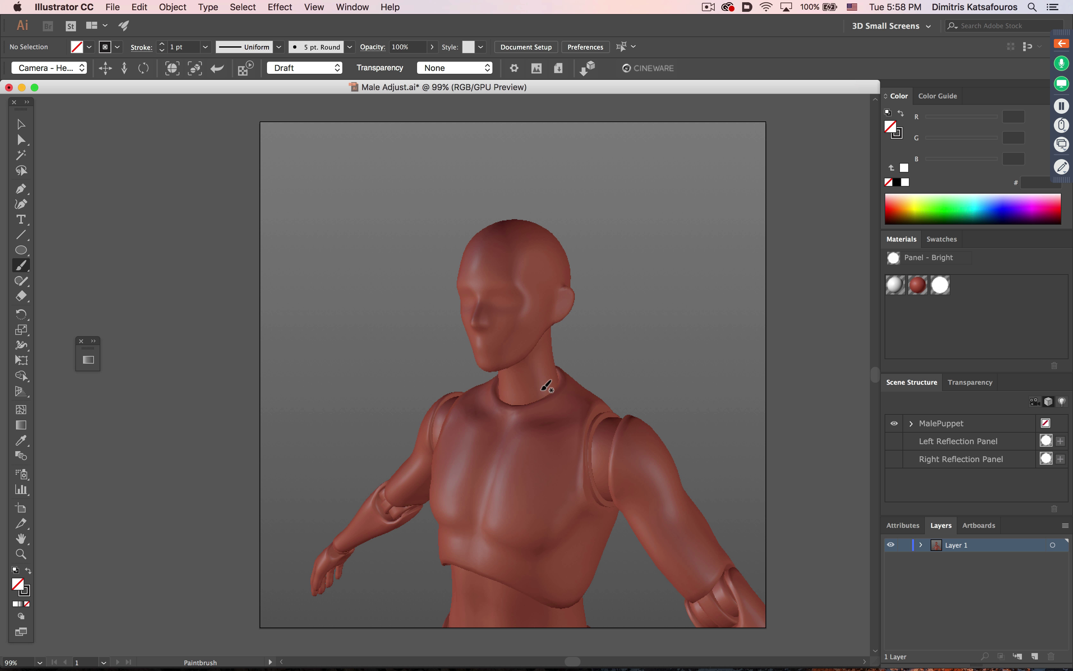
Reset the 3D scene's camera to the full-figure view and open the linked Male Adjust.c4d in Cinema 4D for editing
{"action": "left_click", "coordinate": [217, 68]}
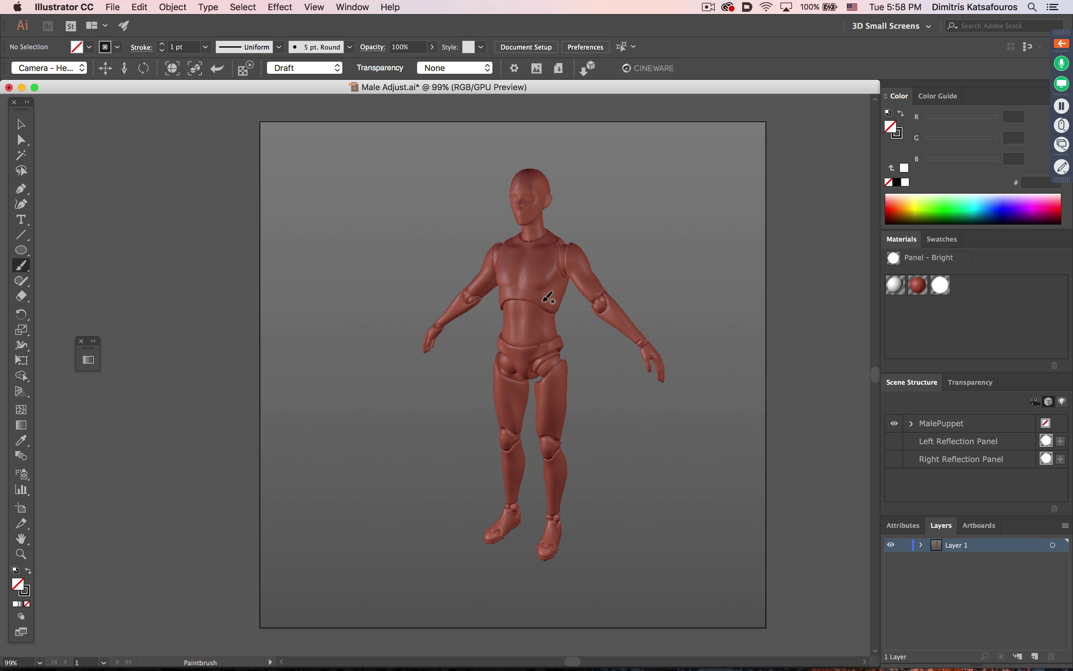
{"action": "left_click", "coordinate": [21, 124]}
{"action": "left_click", "coordinate": [401, 261]}
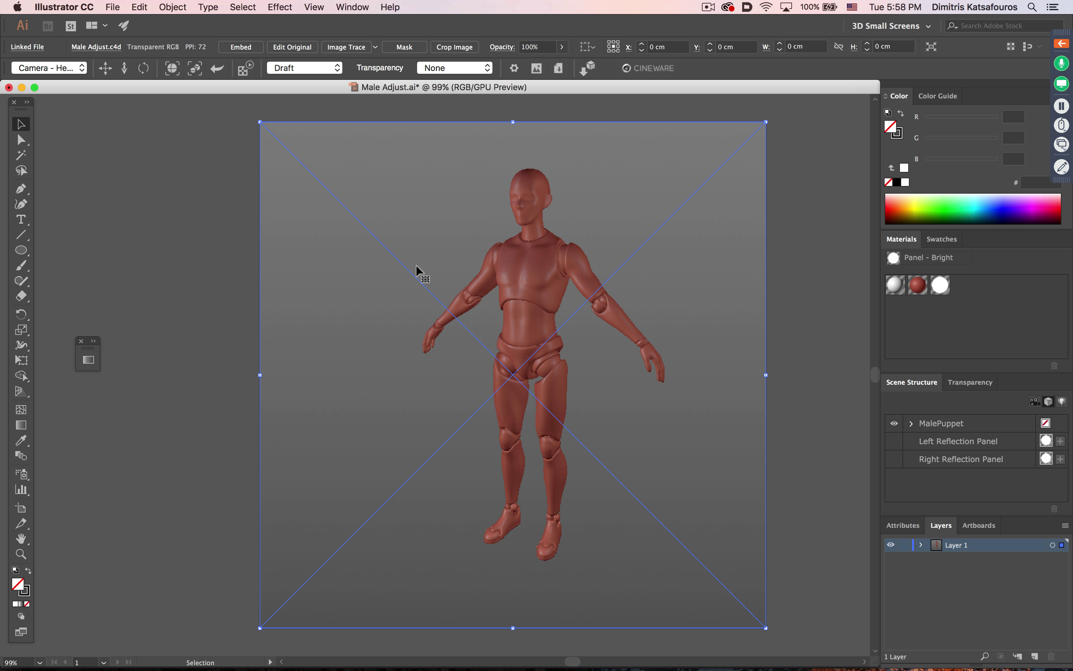
{"action": "left_click", "coordinate": [292, 46]}
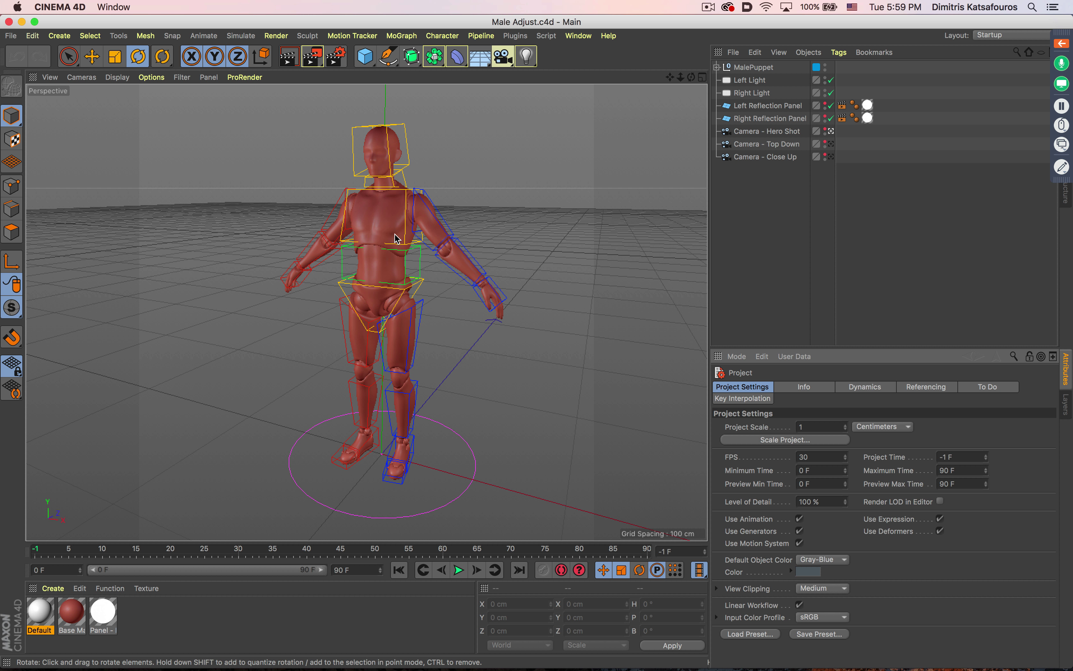
Rotate the mannequin's left elbow control to about 40° pitch and its head control to about 25° bank
{"action": "left_click", "coordinate": [490, 279]}
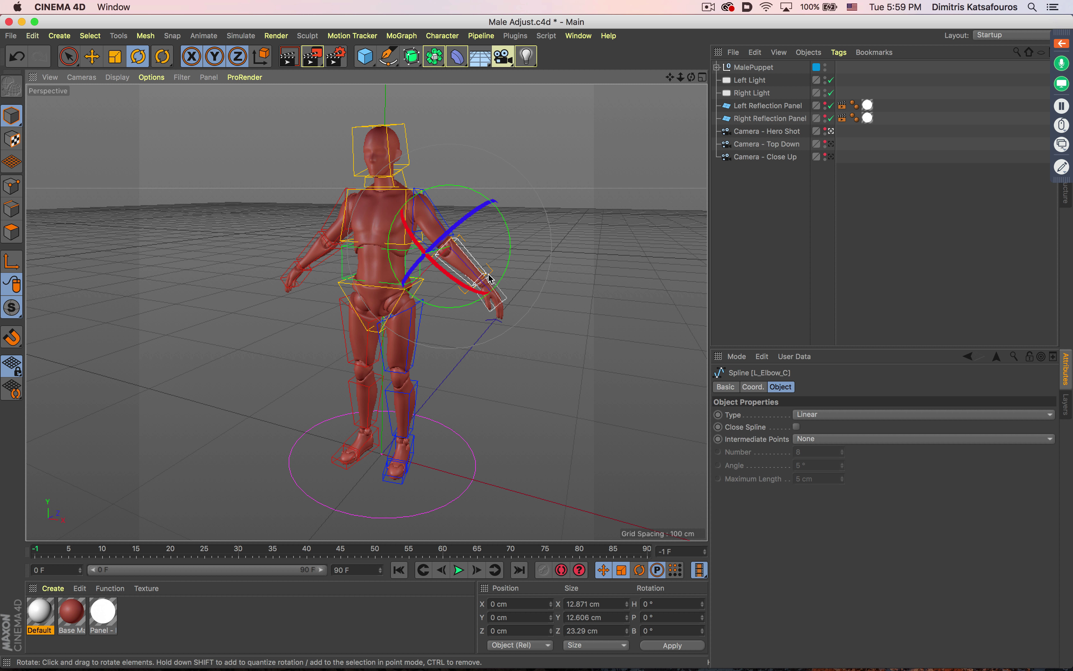
{"action": "left_click_drag", "start_coordinate": [490, 280], "coordinate": [403, 189]}
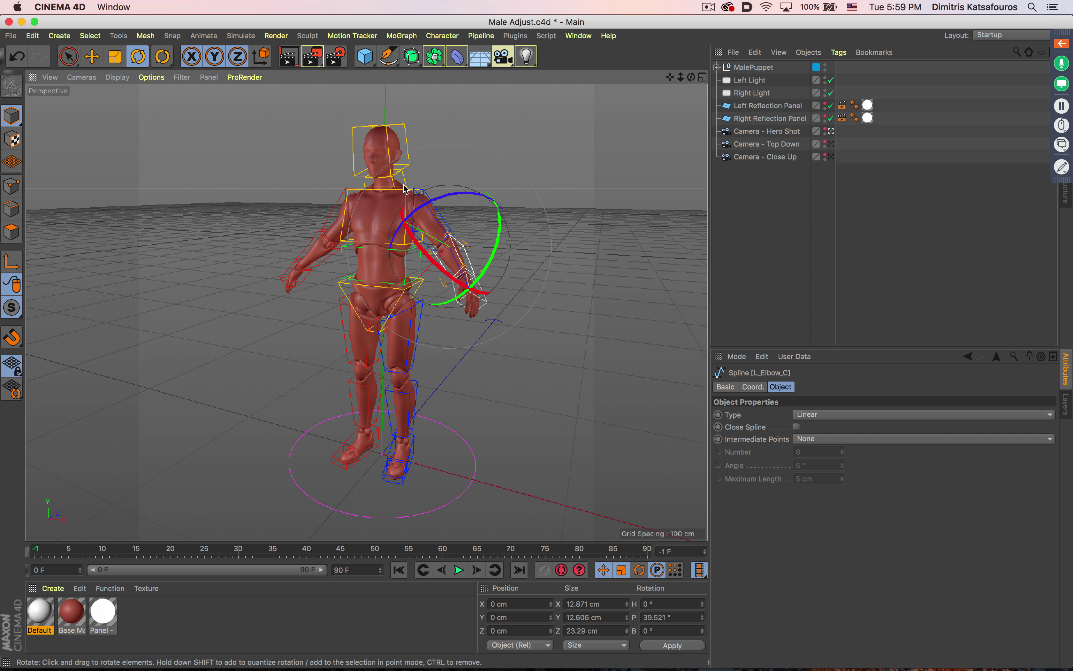
{"action": "key", "text": "super+z"}
{"action": "key", "text": "super+z"}
{"action": "left_click", "coordinate": [409, 129]}
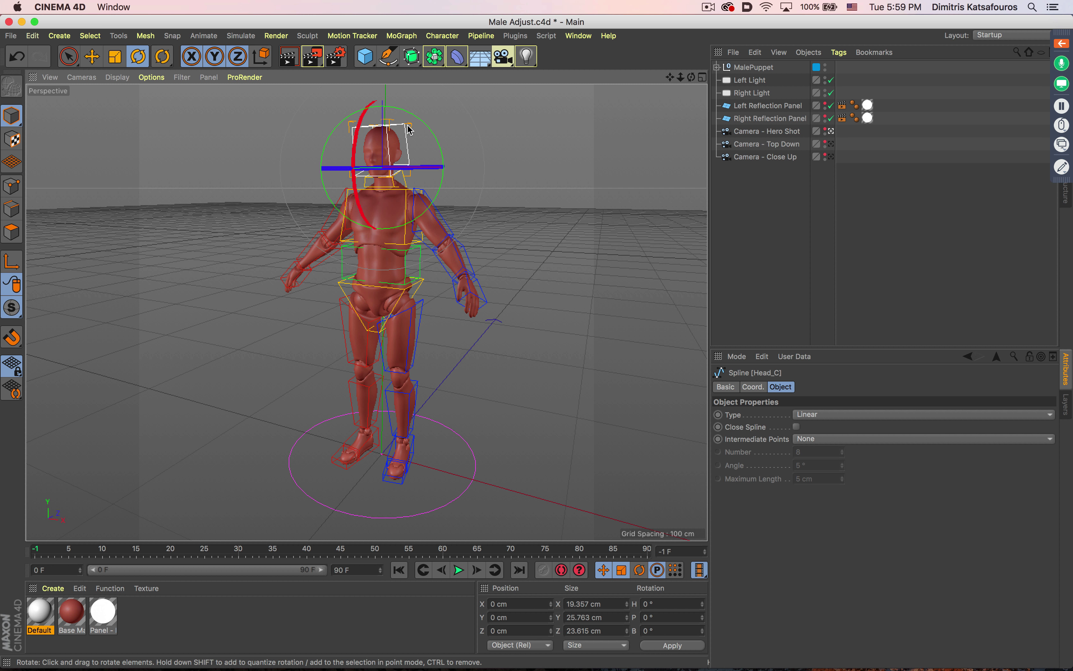
{"action": "left_click_drag", "start_coordinate": [384, 168], "coordinate": [427, 167]}
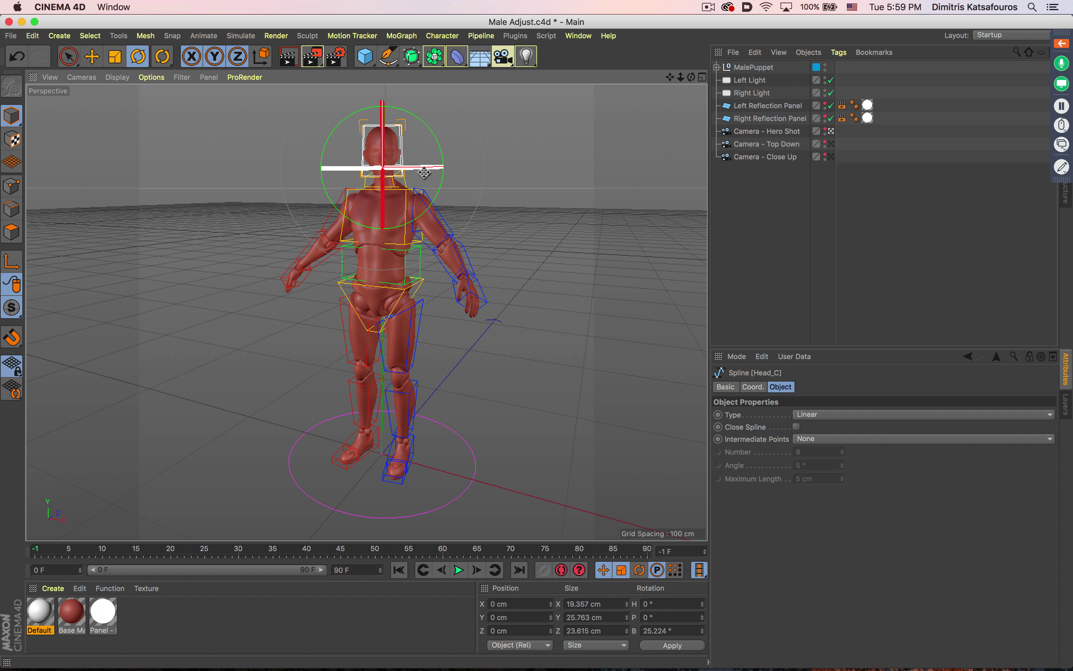
Raise the mannequin's left leg and bend it backward by rotating the left knee control to about -34° pitch
{"action": "left_click", "coordinate": [426, 307]}
{"action": "left_click_drag", "start_coordinate": [376, 290], "coordinate": [479, 371]}
{"action": "left_click", "coordinate": [462, 371]}
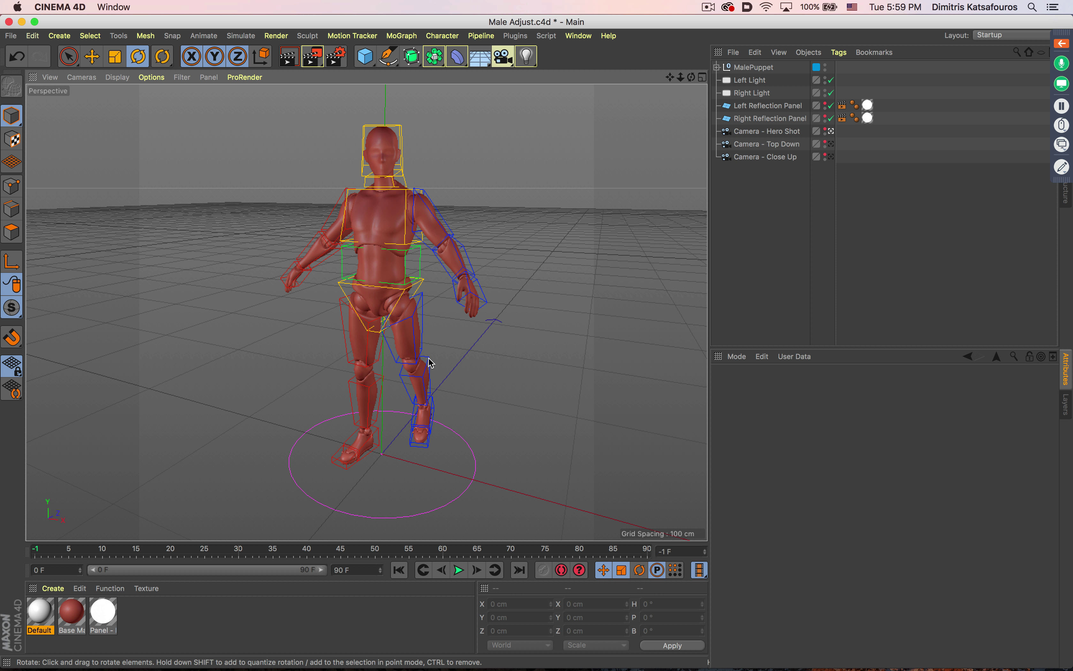
{"action": "left_click", "coordinate": [430, 363]}
{"action": "left_click", "coordinate": [443, 361]}
{"action": "left_click", "coordinate": [429, 361]}
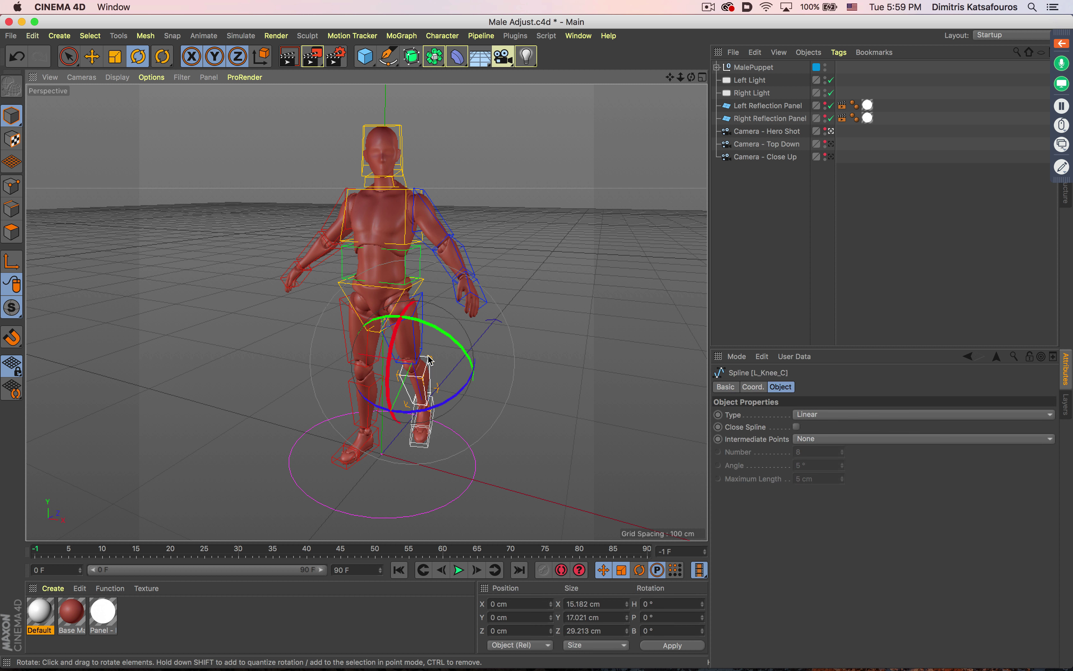
{"action": "left_click", "coordinate": [430, 359]}
{"action": "left_click", "coordinate": [426, 361]}
{"action": "left_click_drag", "start_coordinate": [398, 332], "coordinate": [395, 369]}
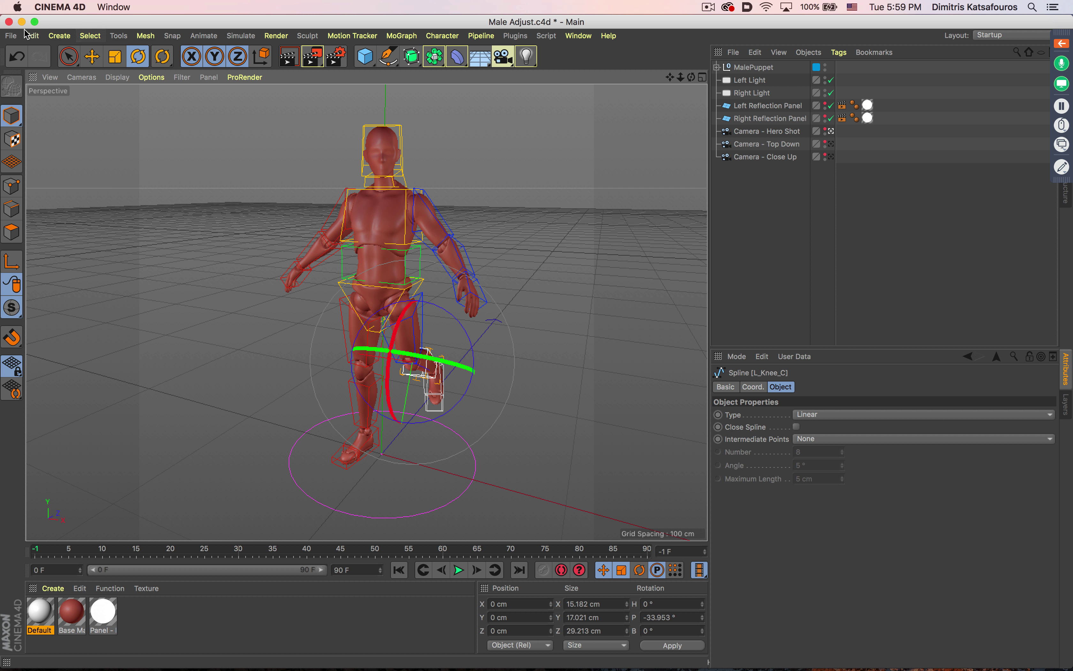
Save the posed scene, switch back to Illustrator and update the modified link in Male Adjust.ai
{"action": "left_click", "coordinate": [10, 36]}
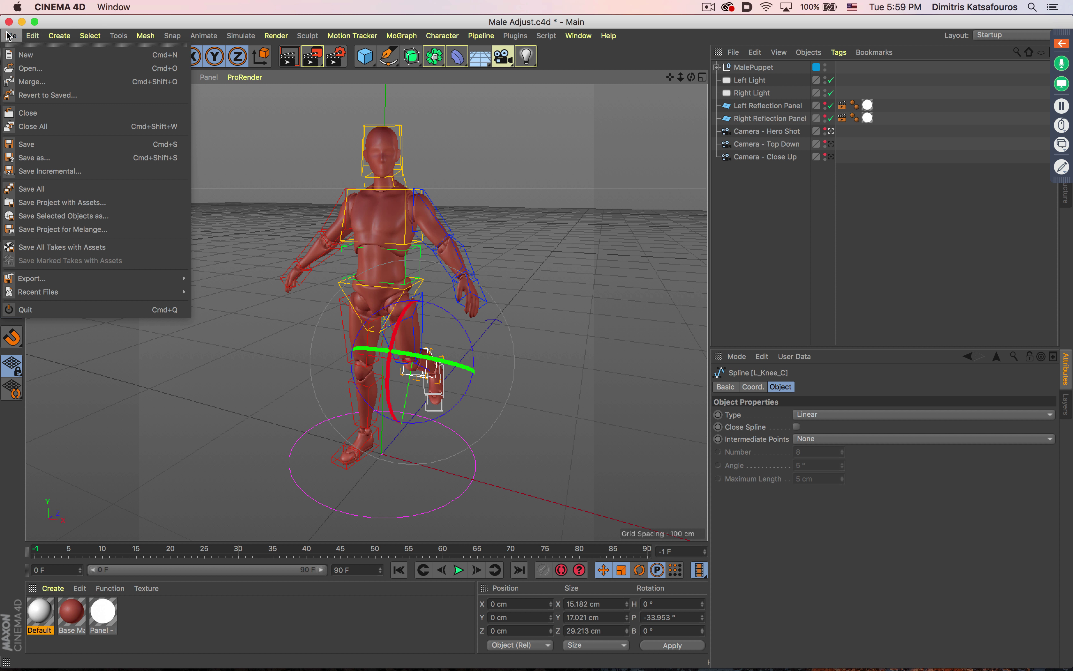
{"action": "left_click", "coordinate": [39, 144]}
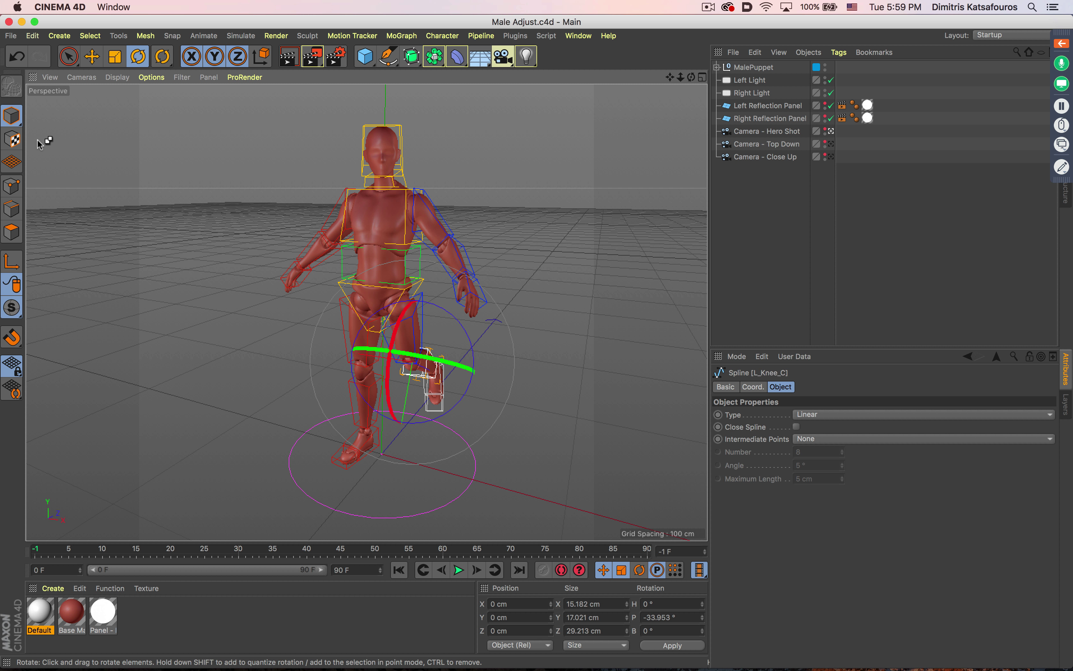
{"action": "key", "text": "super+Tab"}
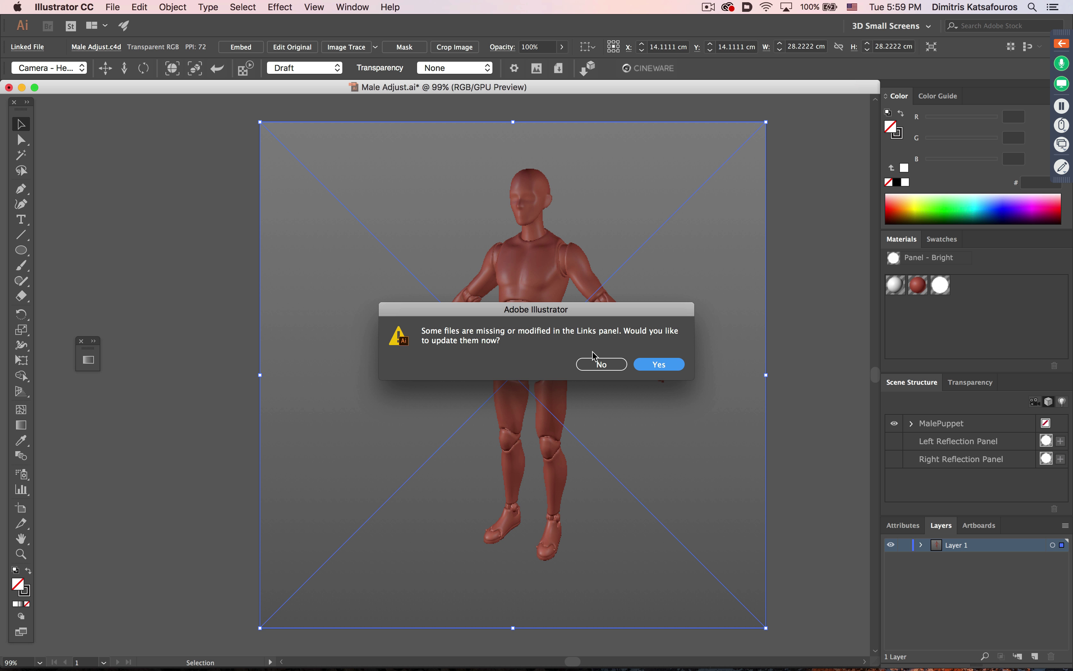
{"action": "left_click", "coordinate": [660, 364]}
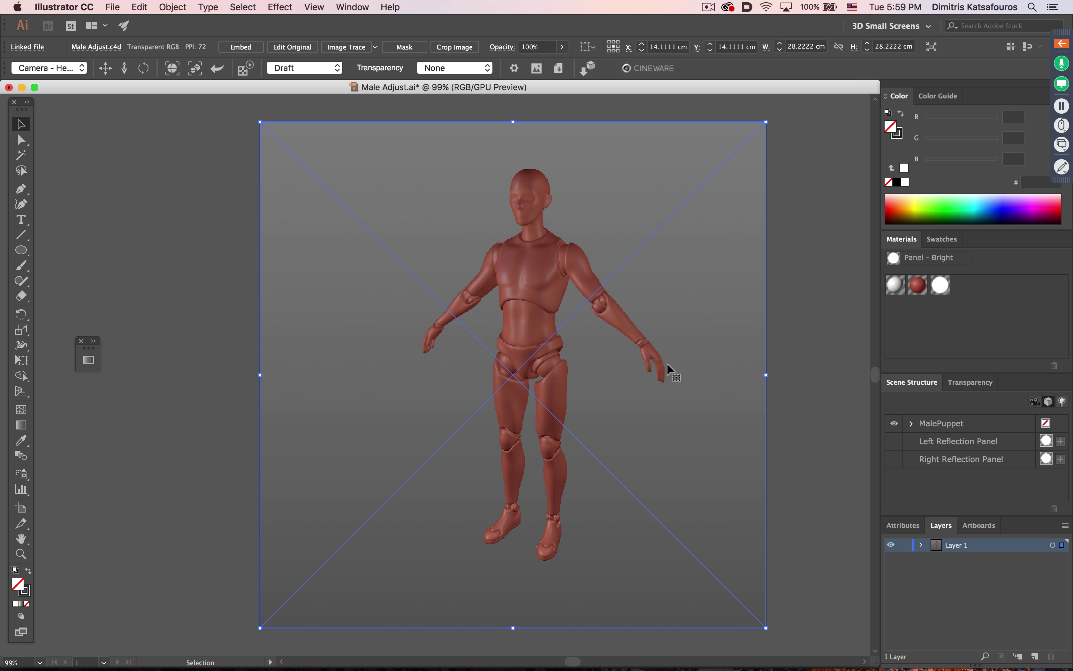
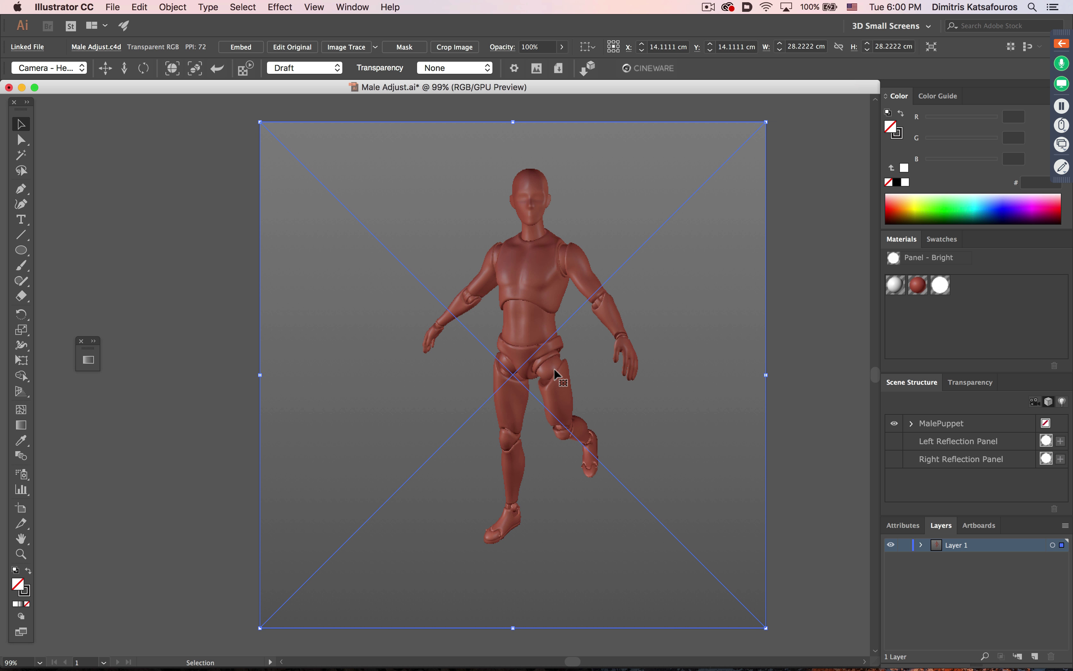
Close Male Adjust.ai without saving, and open Man.ai from the Man folder inside 06 Reference
{"action": "key", "text": "super+w"}
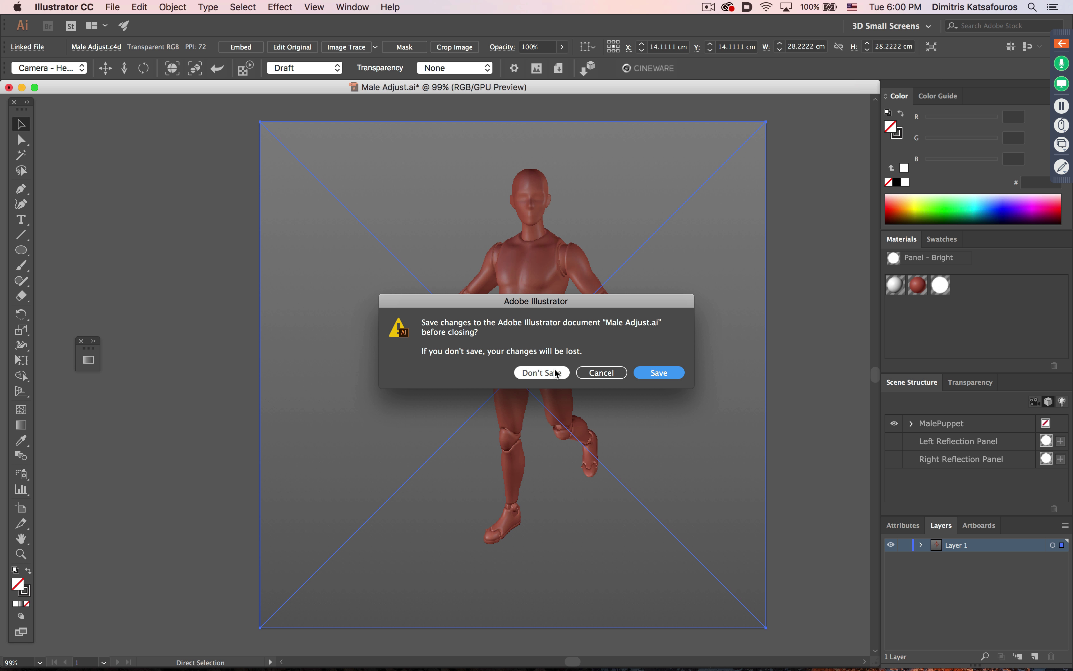
{"action": "left_click", "coordinate": [542, 373]}
{"action": "mouse_move", "coordinate": [288, 665]}
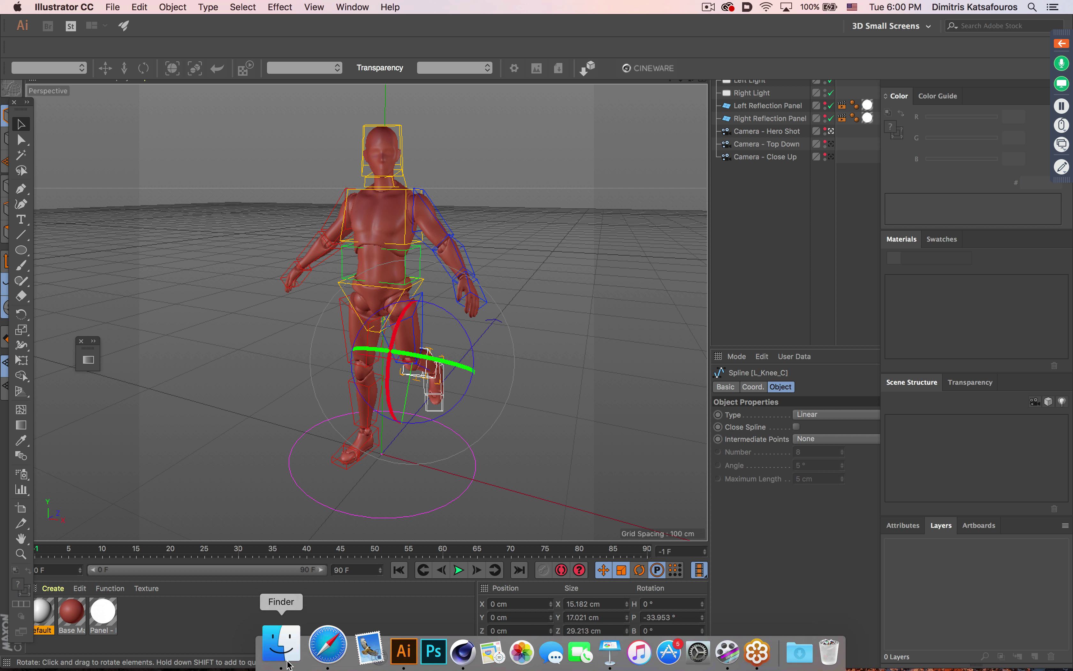
{"action": "left_click", "coordinate": [281, 645]}
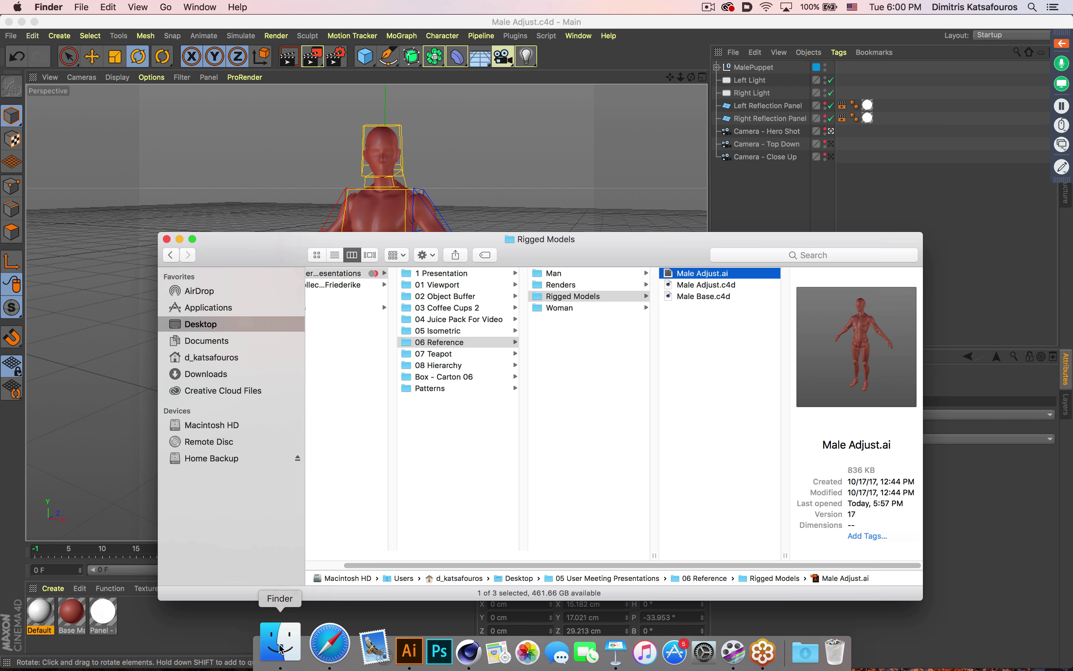
{"action": "left_click", "coordinate": [586, 276]}
{"action": "left_click", "coordinate": [690, 286]}
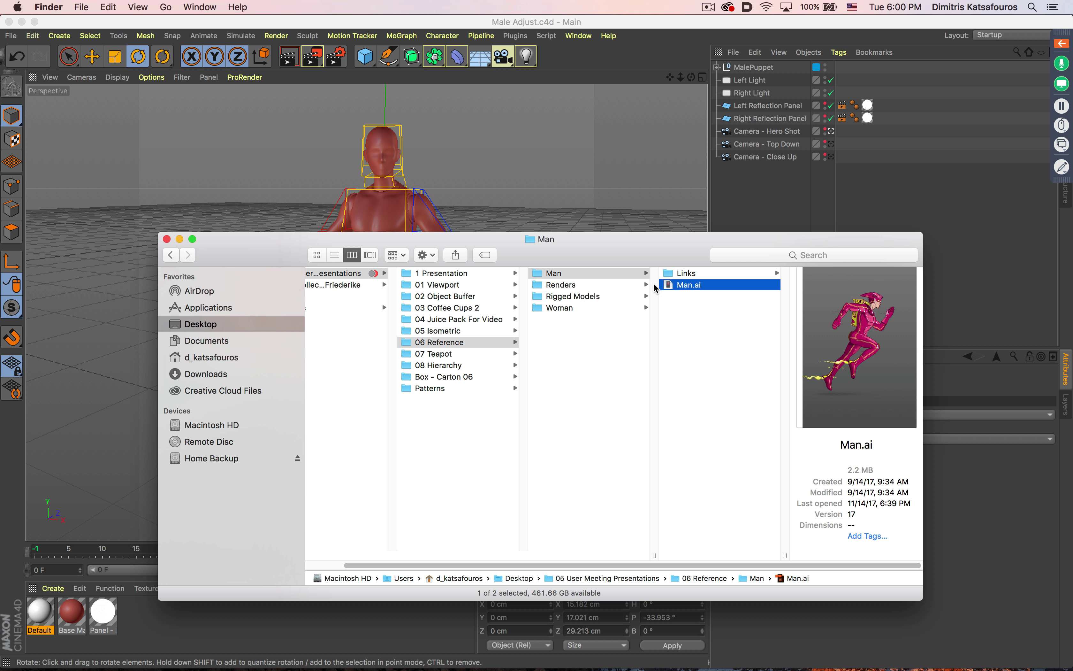
{"action": "double_click", "coordinate": [668, 285]}
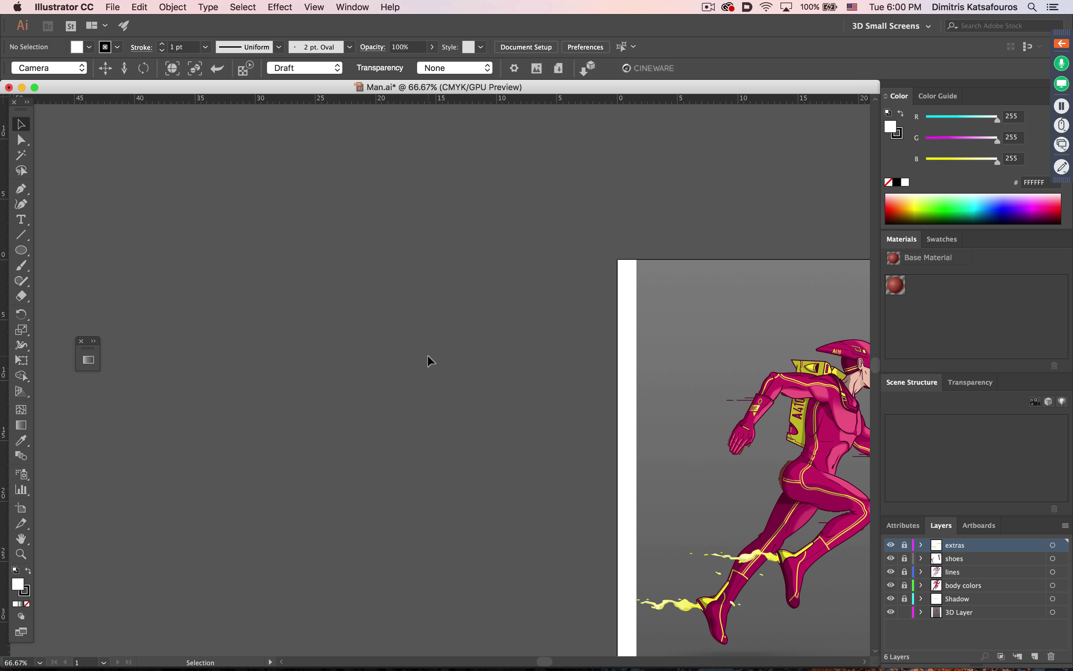
{"action": "left_click_drag", "start_coordinate": [642, 419], "coordinate": [371, 294]}
Switch to Finder and open Woman.ai from the Woman folder inside 06 Reference
{"action": "key", "text": "super+Tab"}
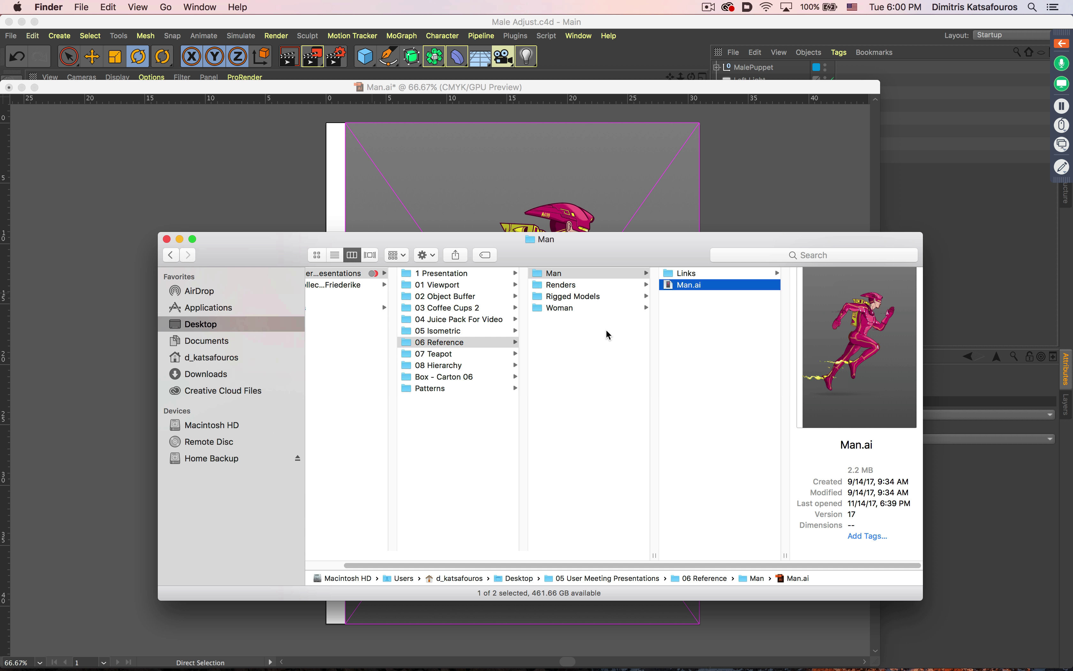
{"action": "left_click", "coordinate": [586, 307]}
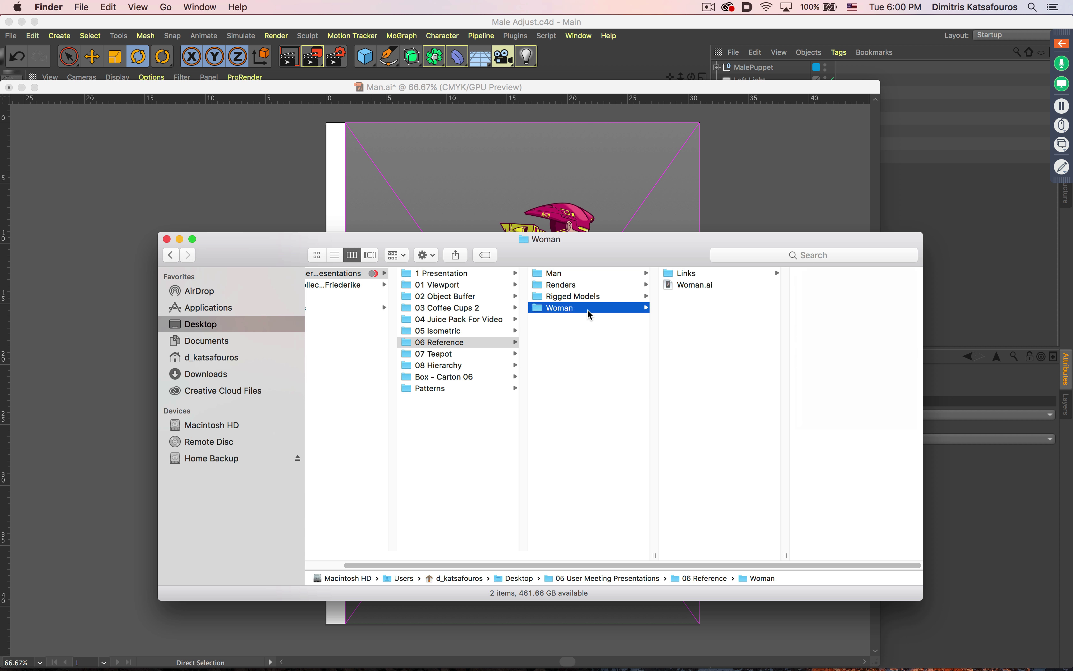
{"action": "double_click", "coordinate": [687, 284]}
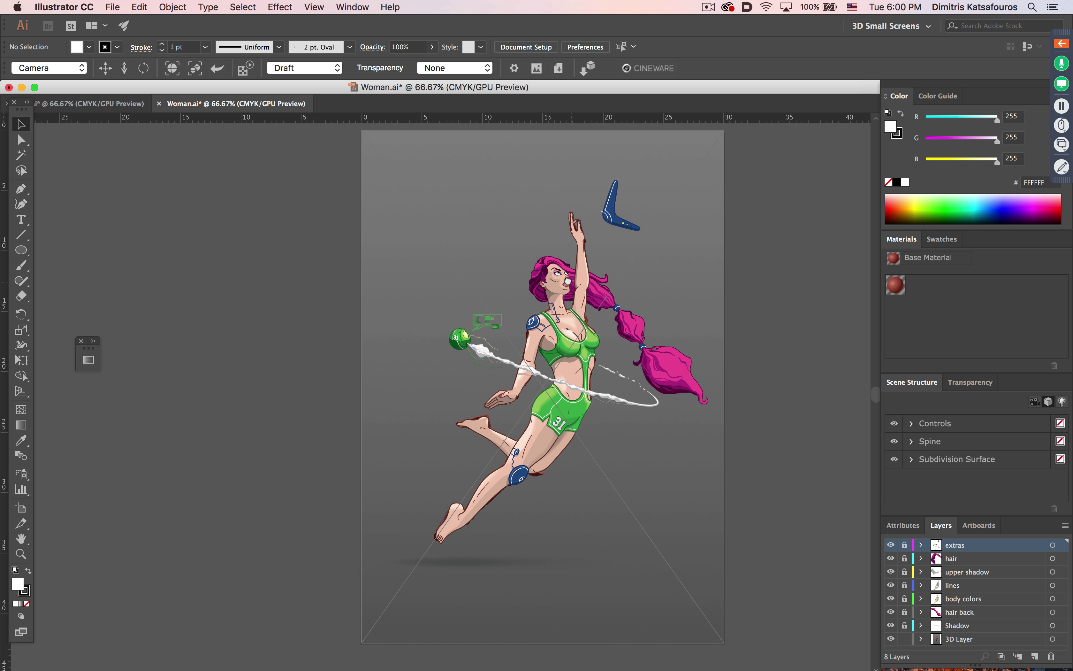
In Man.ai, hide the body colors layer and adjust the camera of the 3D mannequin scene beneath the line art
{"action": "left_click", "coordinate": [116, 104]}
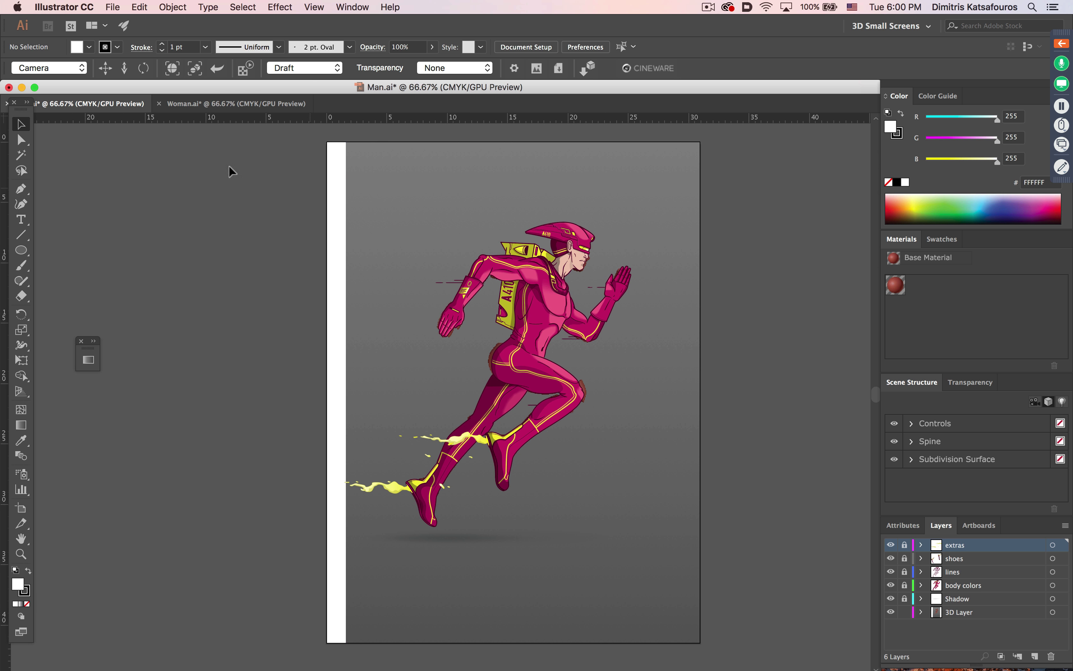
{"action": "left_click", "coordinate": [890, 585]}
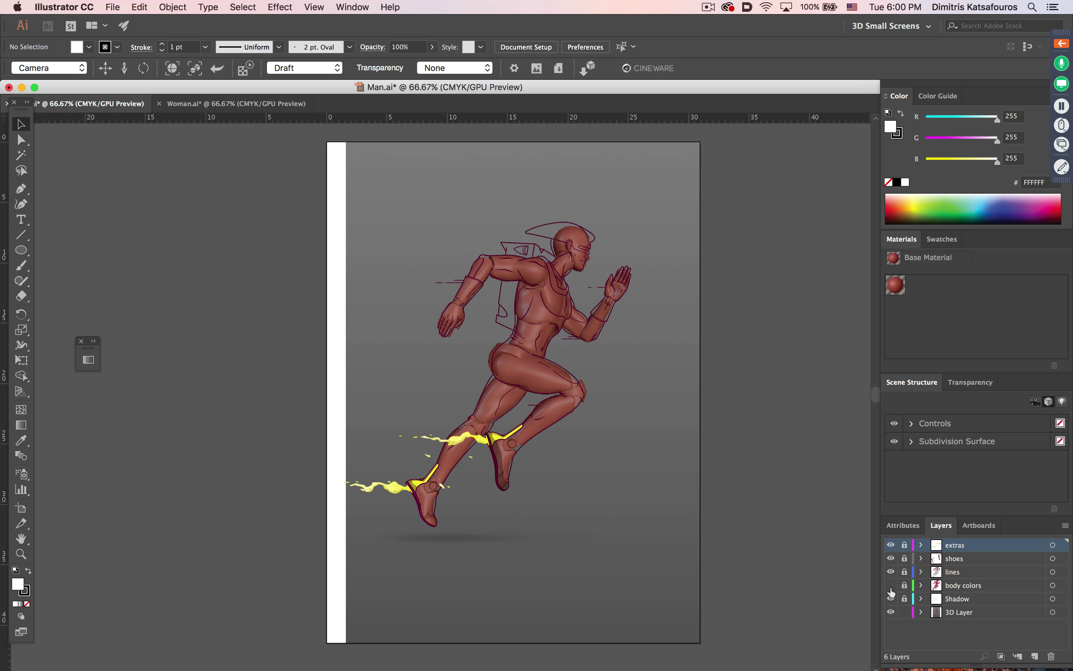
{"action": "left_click", "coordinate": [632, 504]}
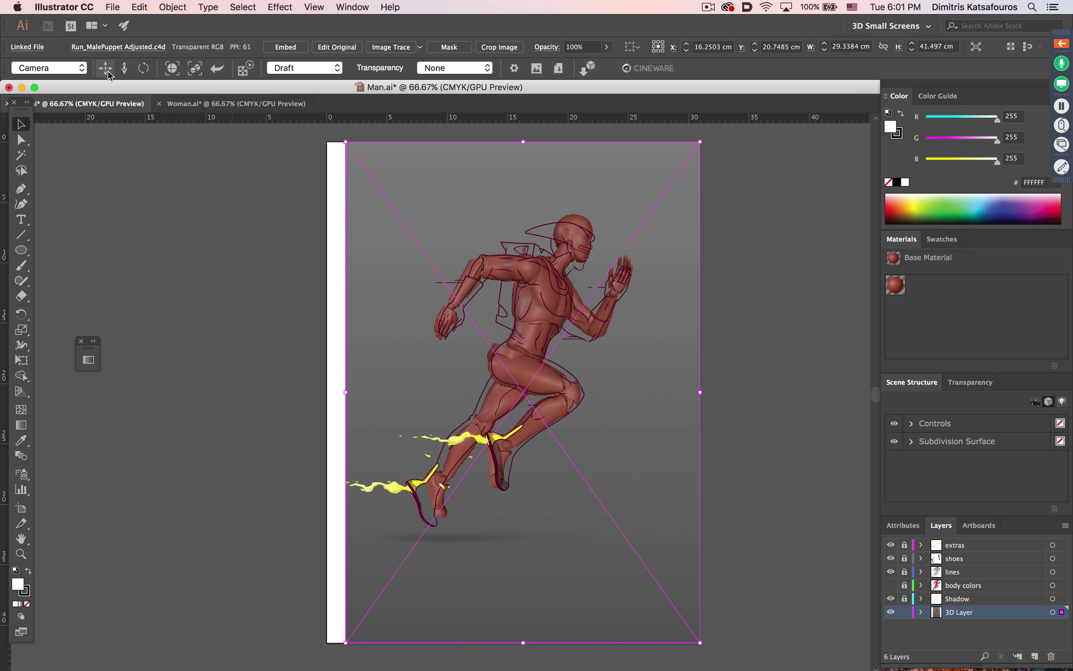
Close Man.ai and Woman.ai without saving either document
{"action": "key", "text": "super+w"}
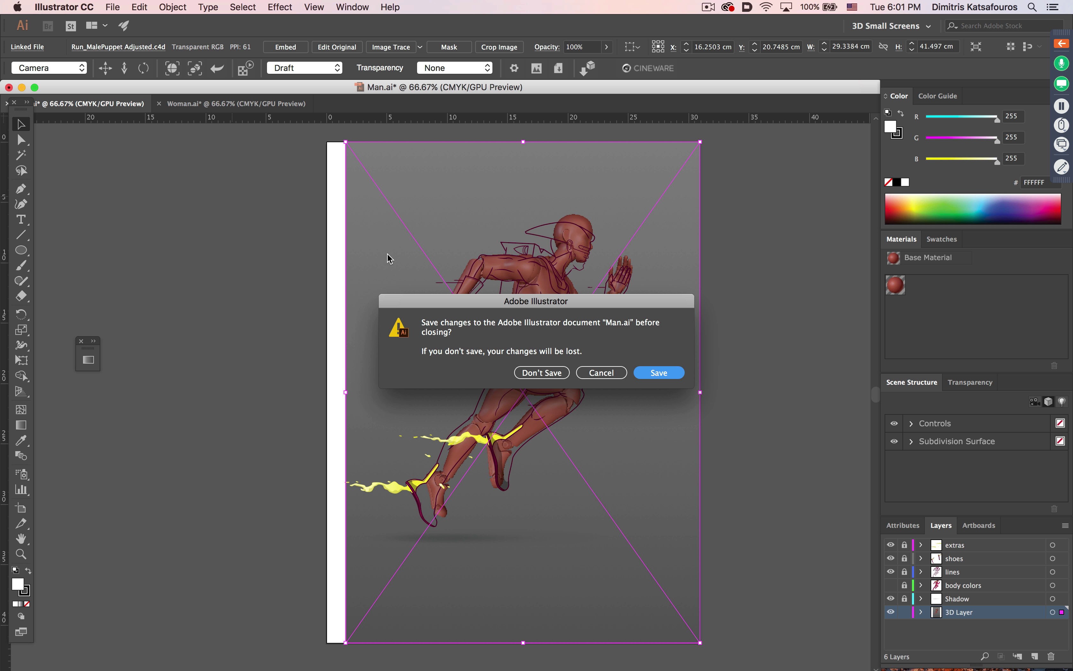
{"action": "left_click", "coordinate": [537, 373]}
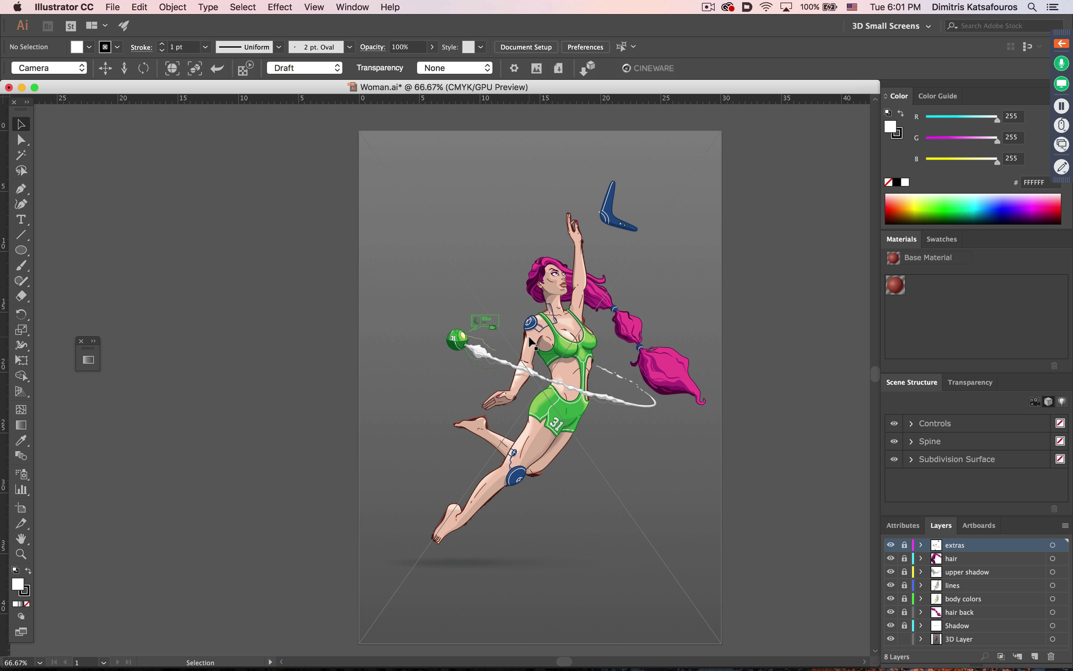
{"action": "key", "text": "super+w"}
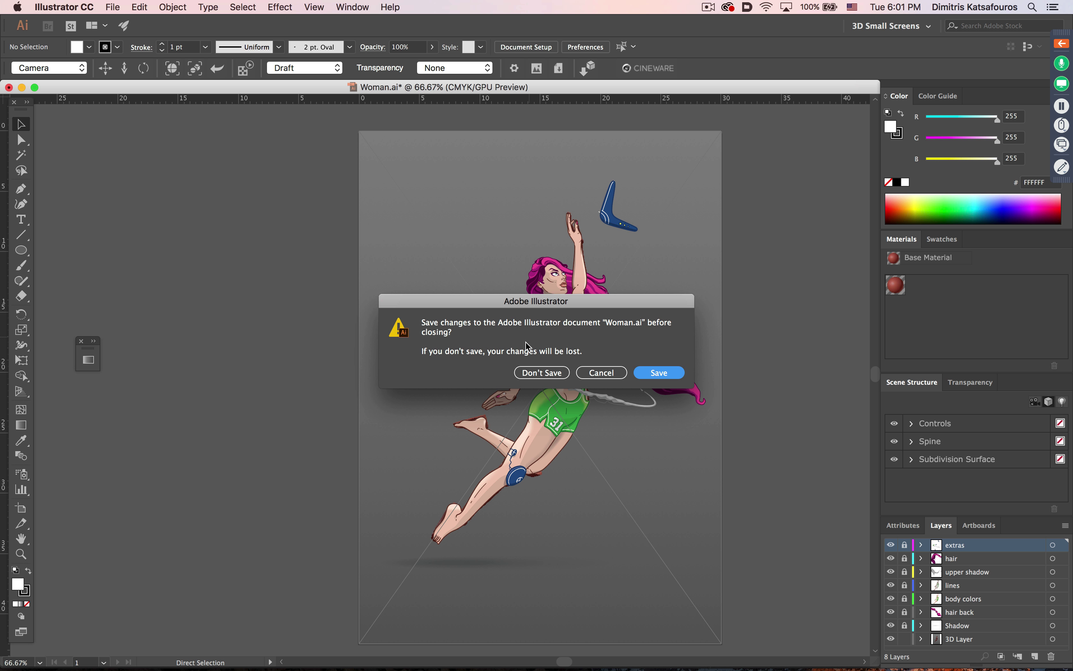
{"action": "left_click", "coordinate": [541, 372]}
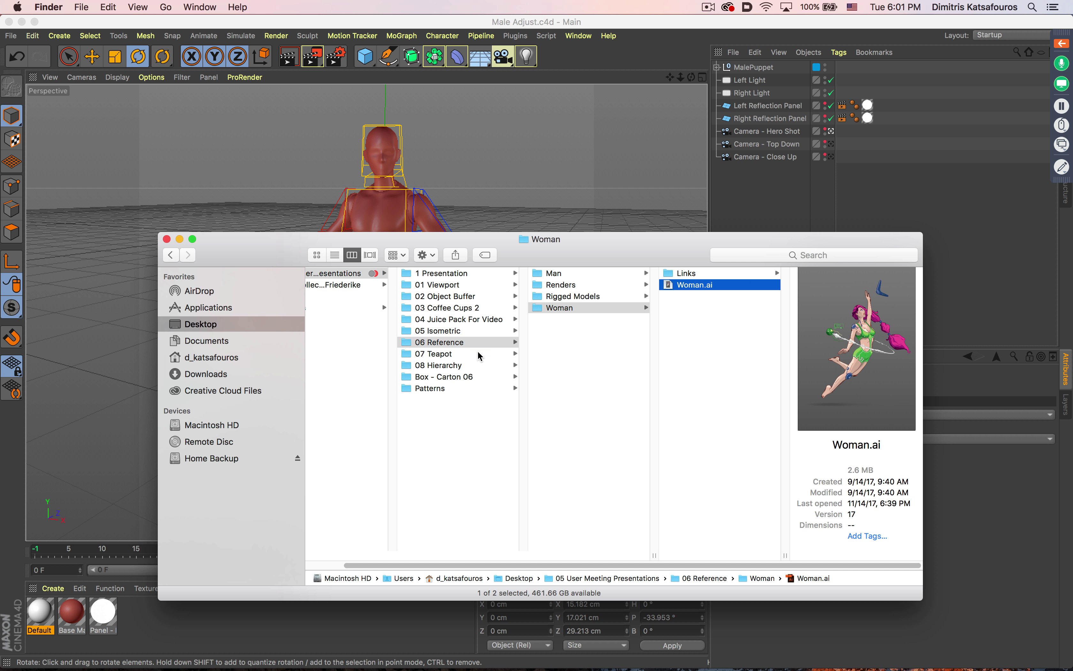
Open Teapot.c4d from the 07 Teapot folder in Cinema 4D
{"action": "left_click", "coordinate": [475, 353]}
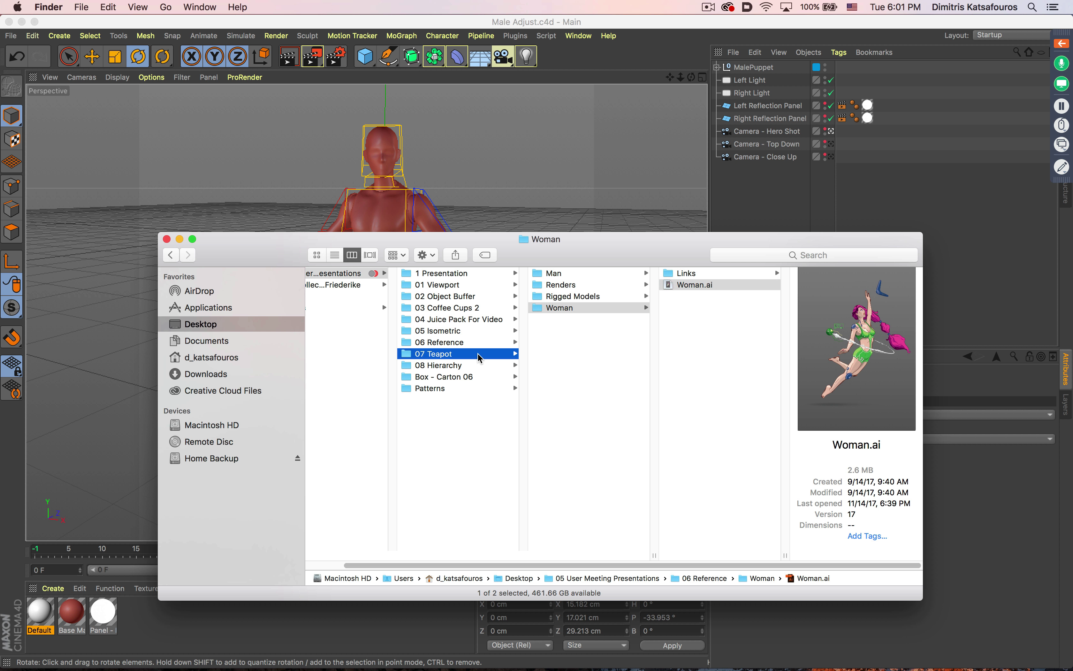
{"action": "left_click_drag", "start_coordinate": [559, 285], "coordinate": [526, 199]}
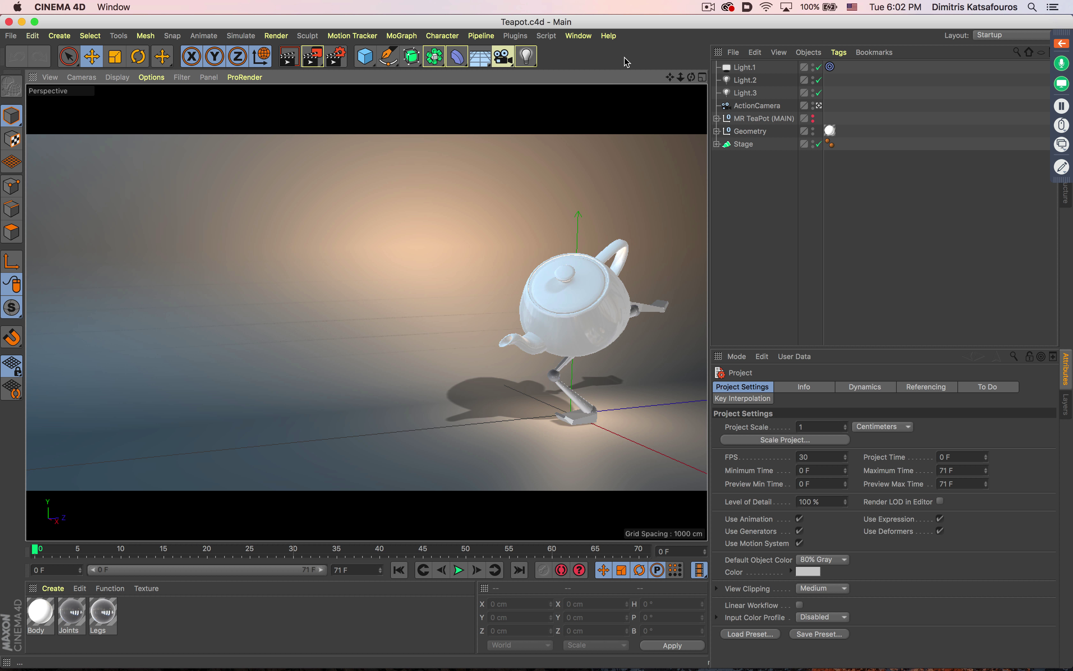
Play the walking teapot animation, stop it, and return to the first frame
{"action": "left_click", "coordinate": [464, 571]}
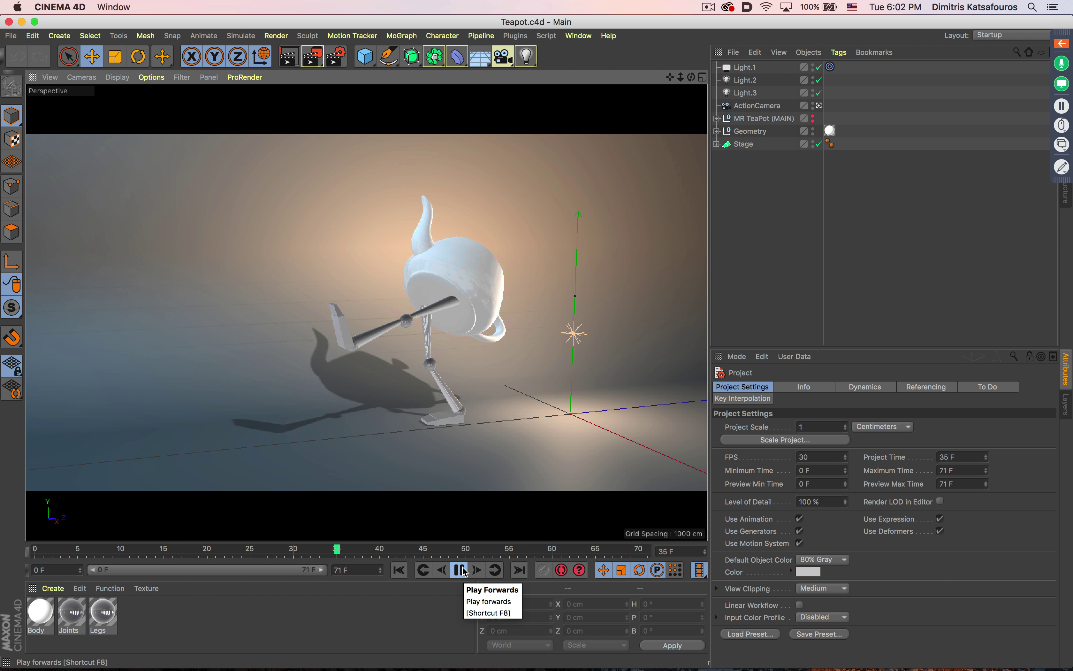
{"action": "left_click", "coordinate": [460, 570]}
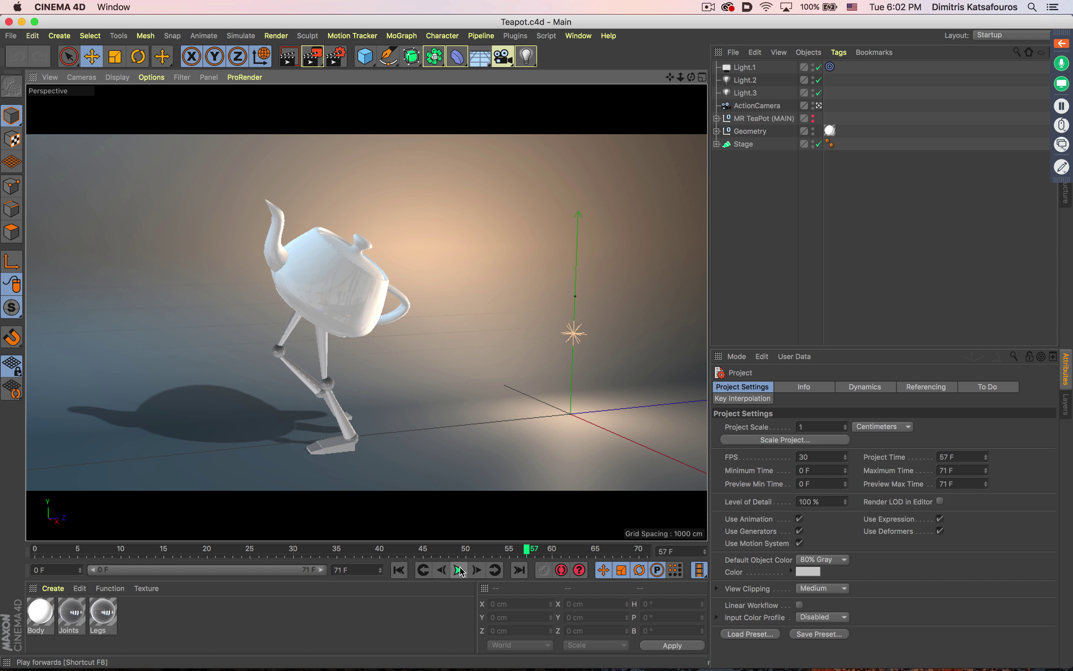
{"action": "left_click", "coordinate": [399, 570]}
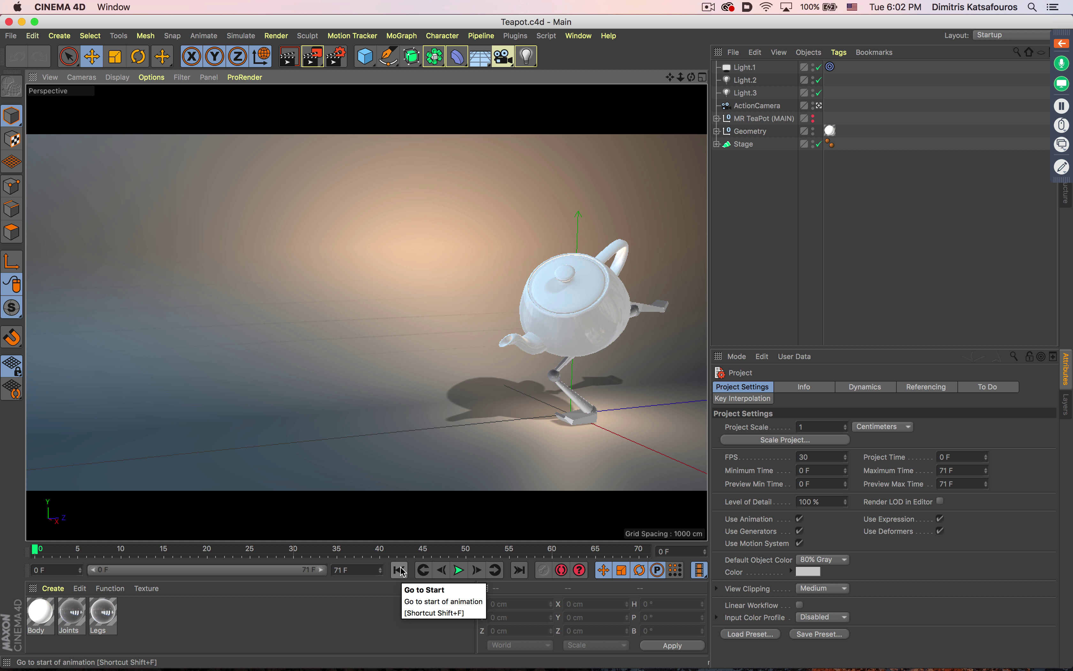
Switch to Finder and open Teapot.ai from the 07 Teapot folder in Illustrator
{"action": "key", "text": "super+Tab"}
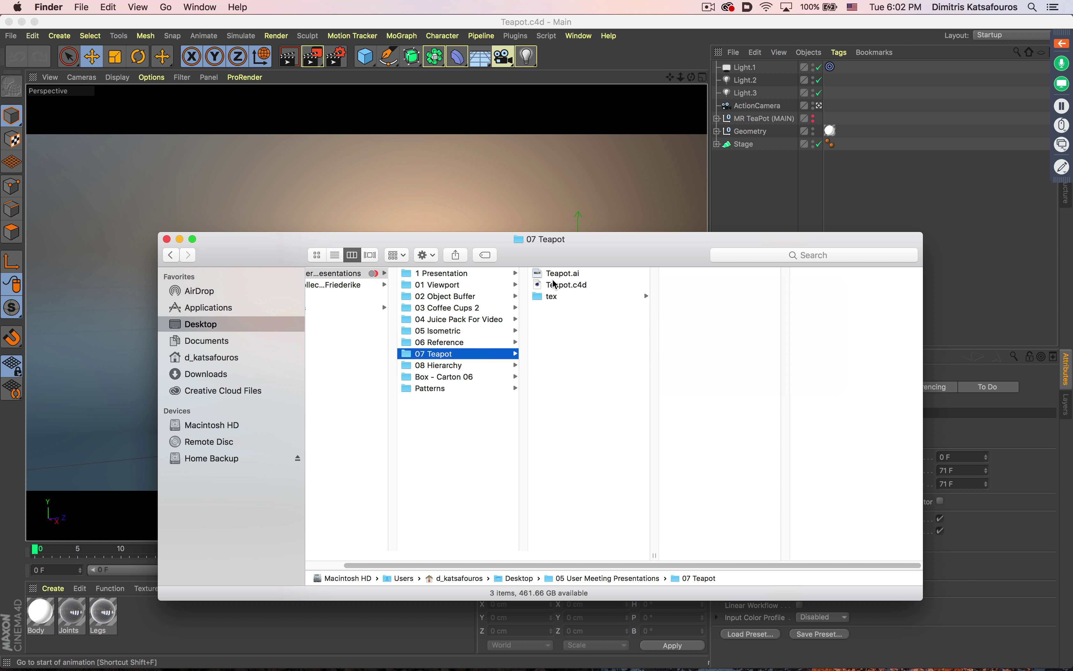
{"action": "double_click", "coordinate": [543, 273]}
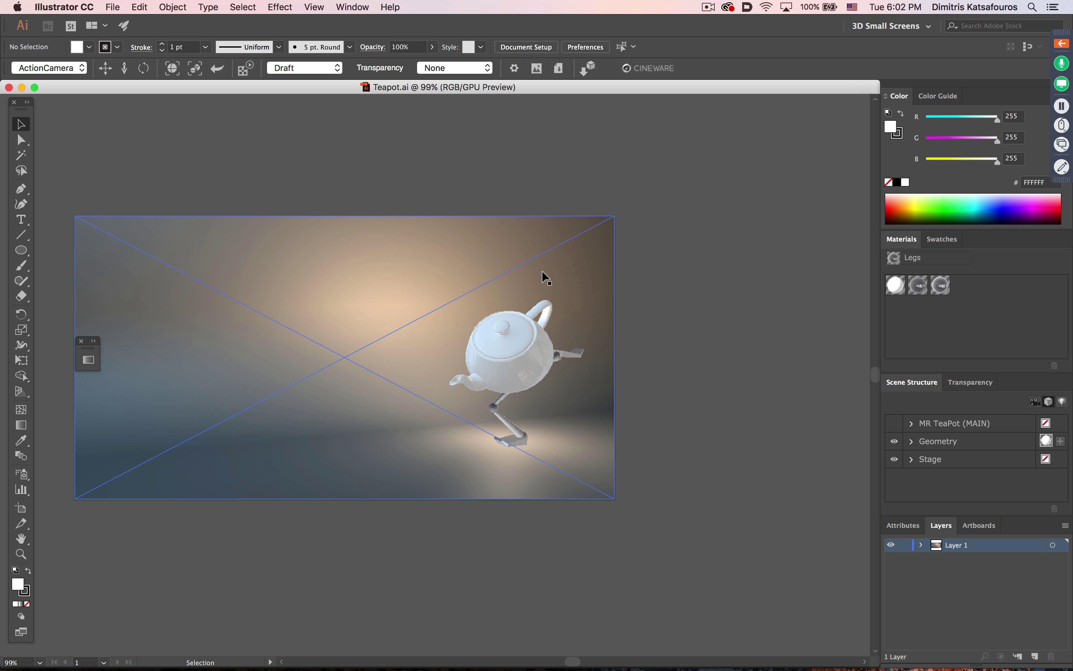
Paint three loose curved strokes over the backdrop beside the teapot with the Paintbrush tool
{"action": "left_click", "coordinate": [542, 271]}
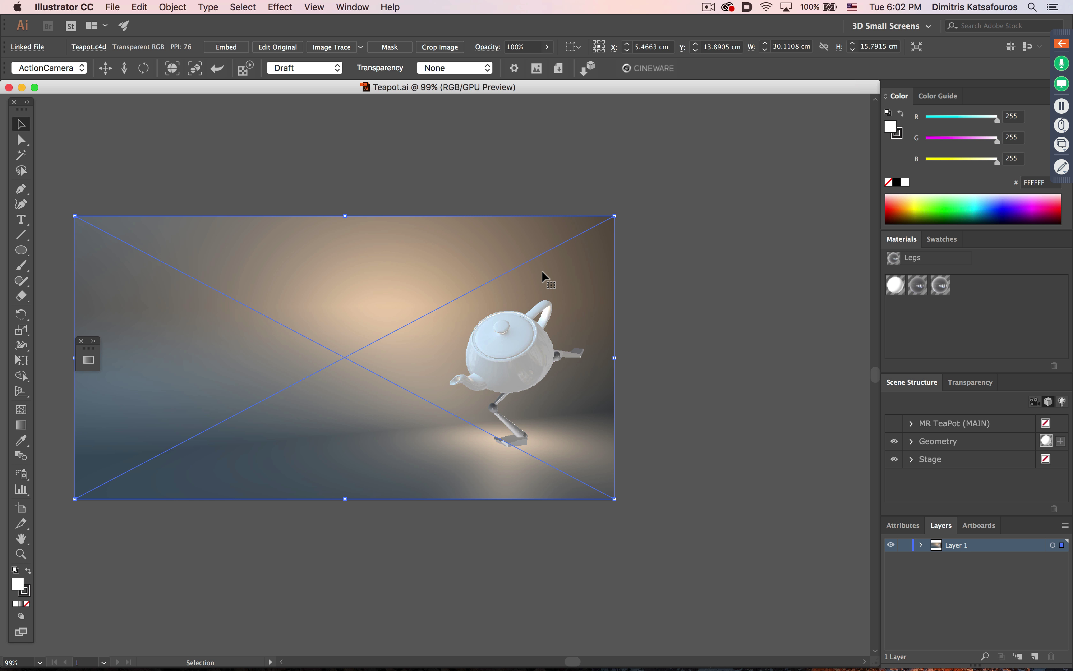
{"action": "key", "text": "b"}
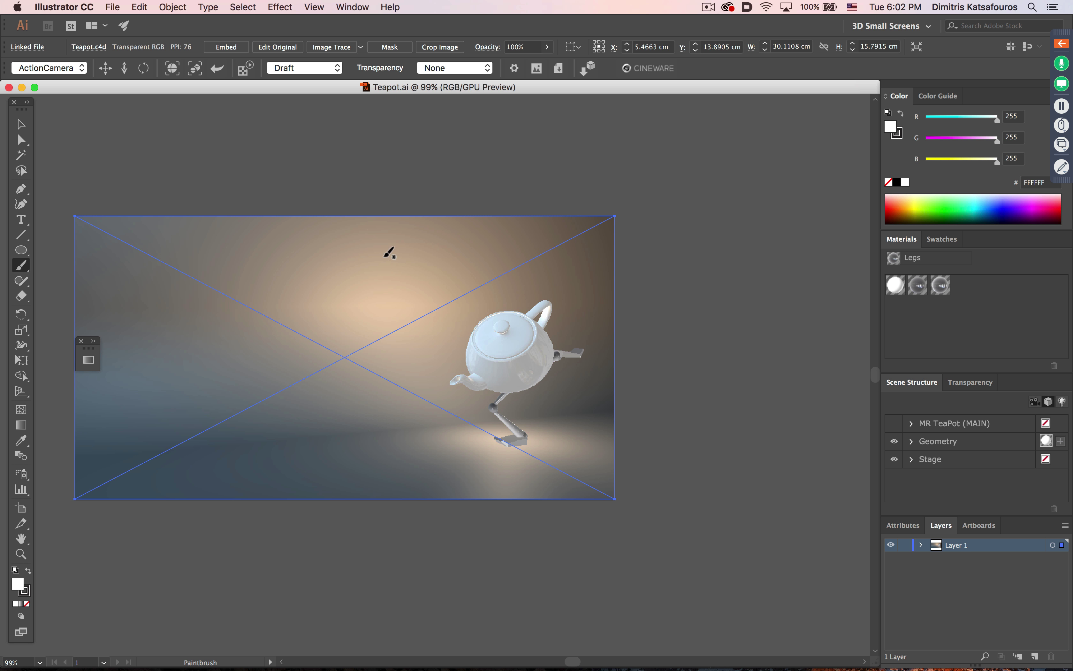
{"action": "mouse_move", "coordinate": [372, 251]}
{"action": "left_mouse_down"}
{"action": "mouse_move", "coordinate": [406, 294]}
{"action": "mouse_move", "coordinate": [375, 253]}
{"action": "left_mouse_up"}
{"action": "left_click_drag", "start_coordinate": [230, 281], "coordinate": [246, 315]}
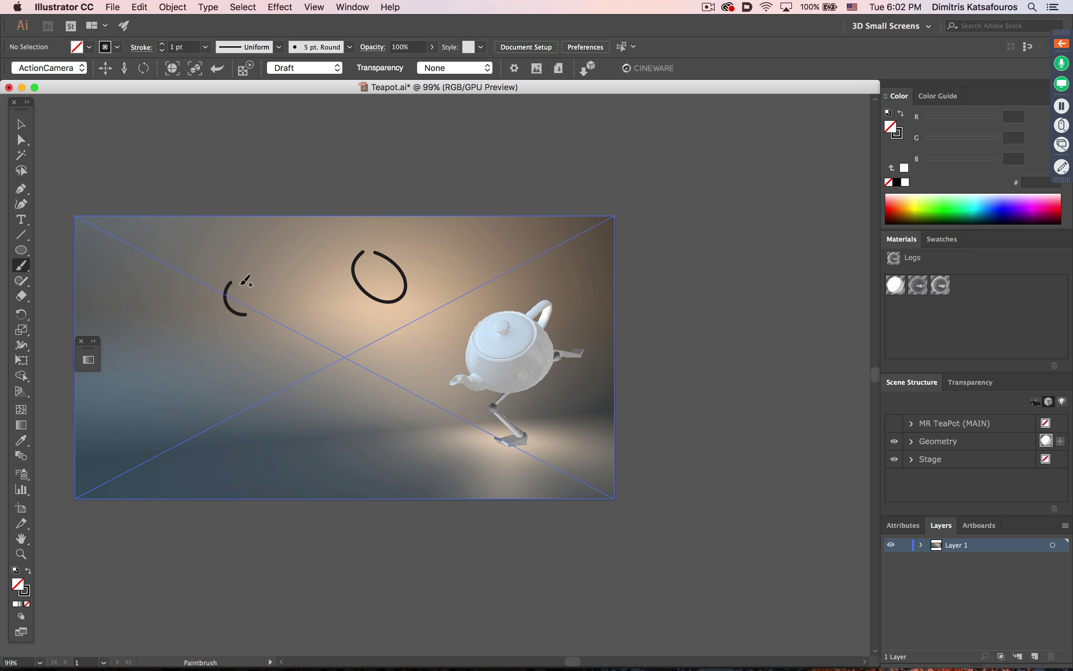
{"action": "left_click_drag", "start_coordinate": [326, 336], "coordinate": [354, 340]}
Duplicate the artboard together with its artwork, placing the copy beside the original
{"action": "key", "text": "super+minus"}
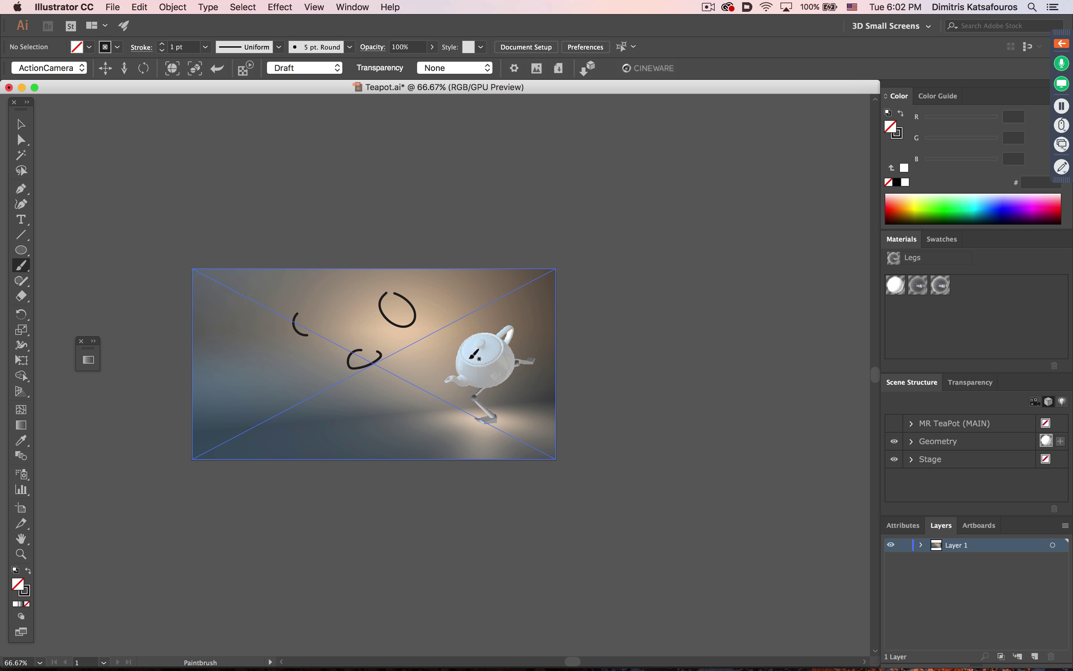
{"action": "key", "text": "shift+o"}
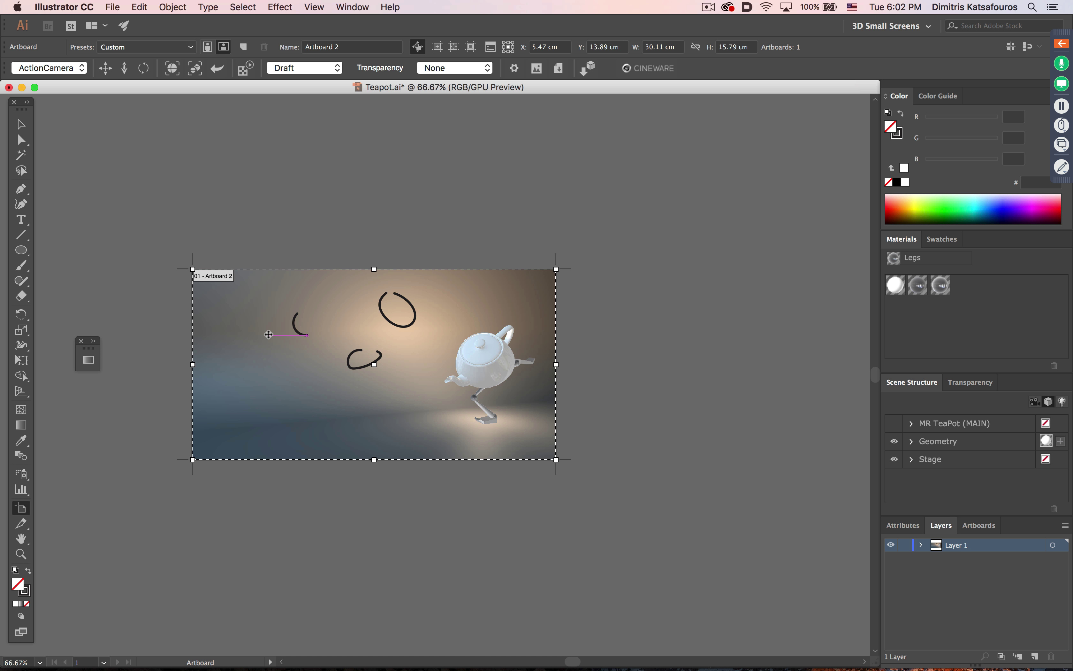
{"action": "left_click_drag", "start_coordinate": [271, 328], "coordinate": [502, 304]}
{"action": "key", "text": "Escape"}
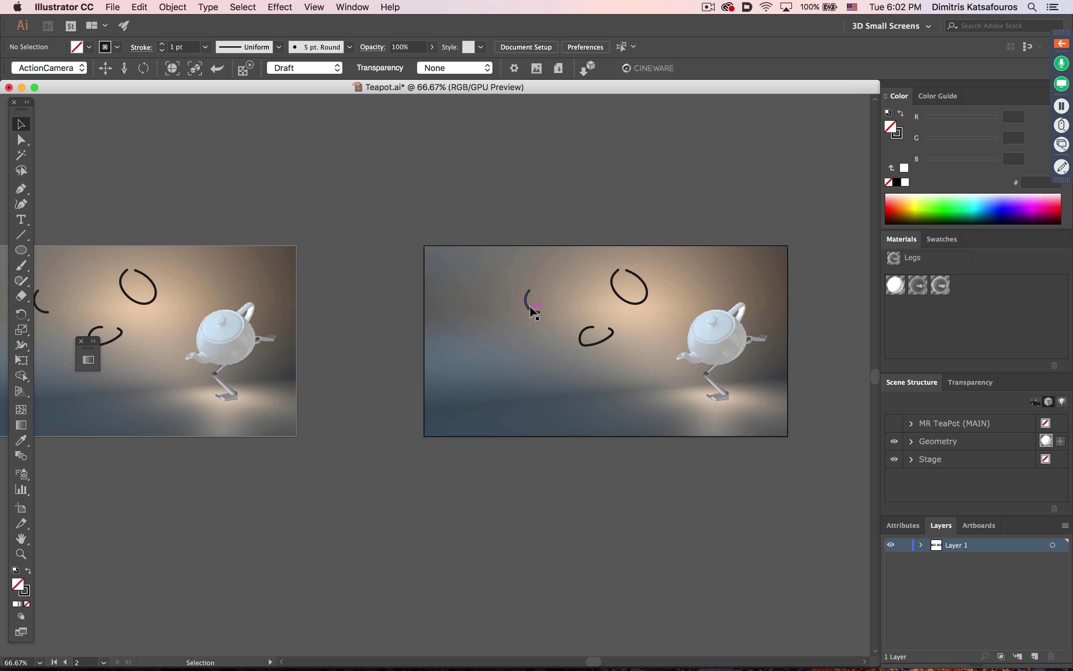
Delete the three copied brush strokes from the second artboard
{"action": "left_click", "coordinate": [530, 306]}
{"action": "key", "text": "Delete"}
{"action": "left_click", "coordinate": [626, 301]}
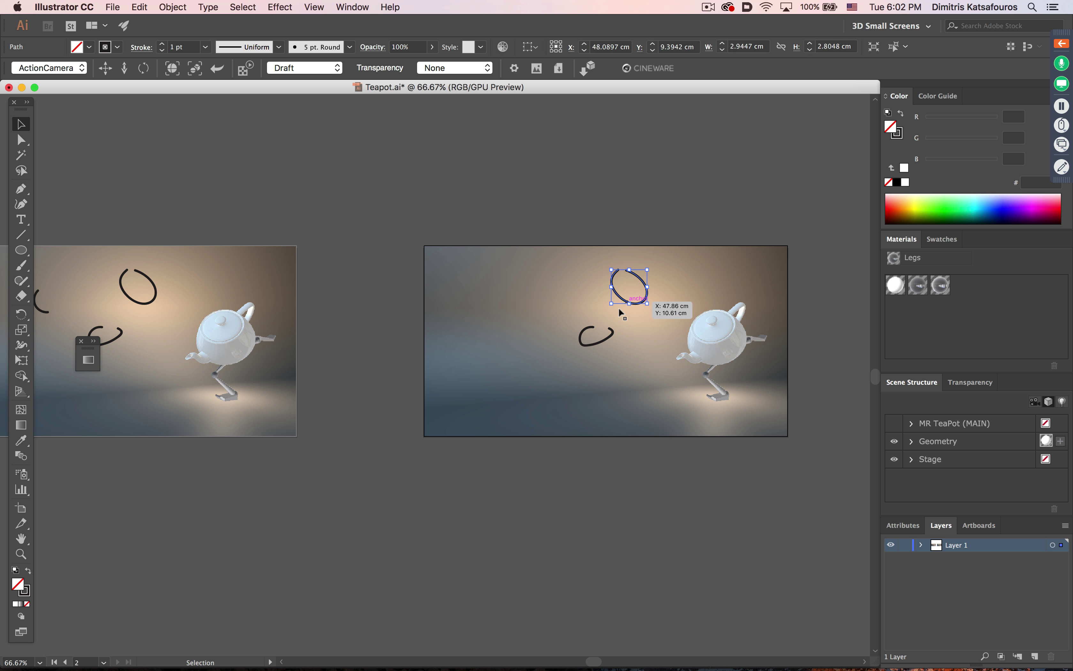
{"action": "key", "text": "Delete"}
{"action": "left_click", "coordinate": [603, 337]}
{"action": "key", "text": "Delete"}
Step through the render frames of the second artboard's teapot scene and set its render frame to 50
{"action": "left_click", "coordinate": [606, 354]}
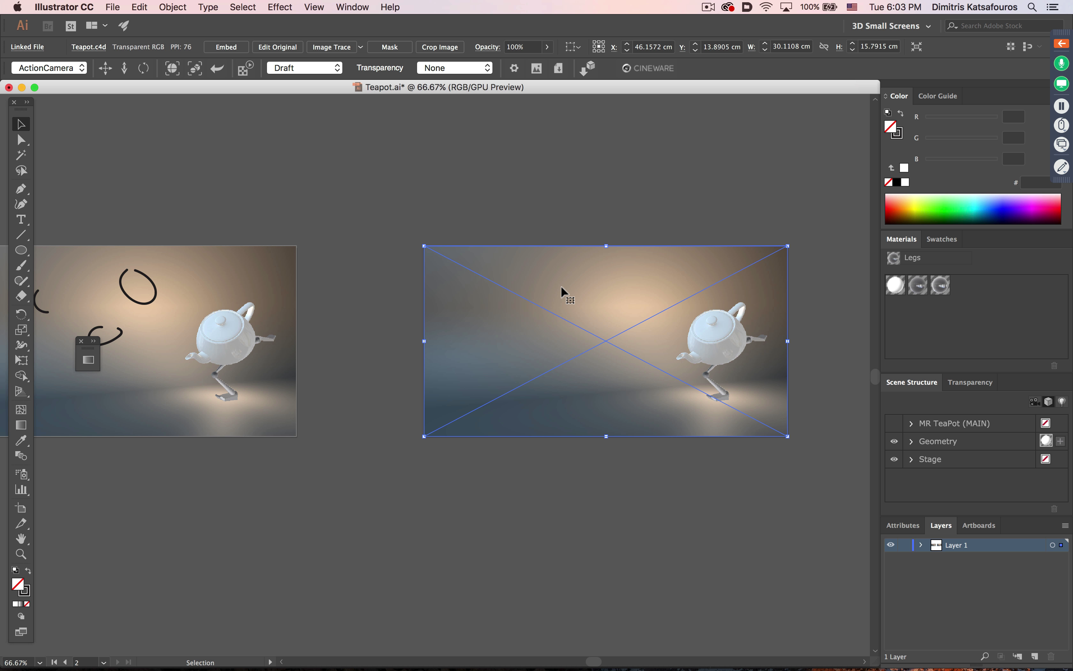
{"action": "left_click", "coordinate": [514, 69]}
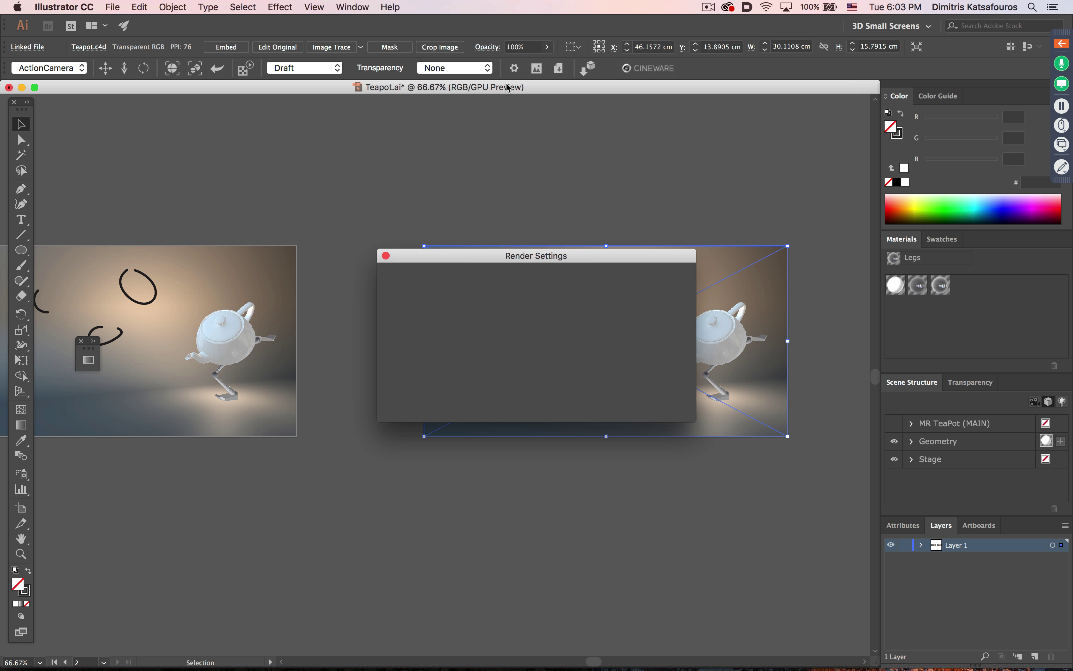
{"action": "left_click_drag", "start_coordinate": [559, 260], "coordinate": [355, 235]}
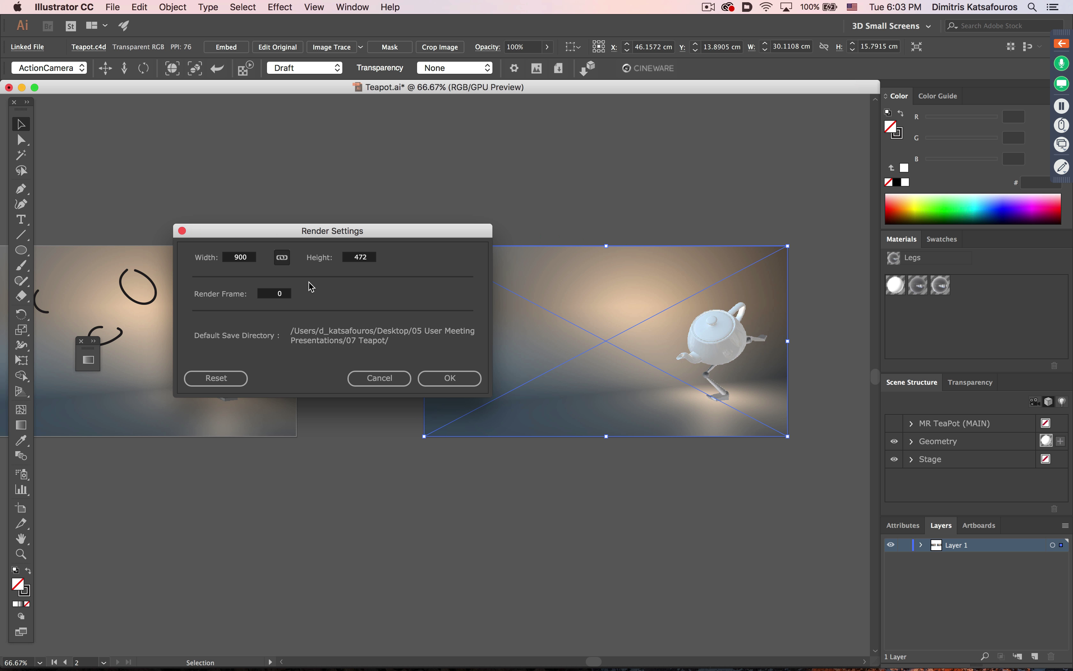
{"action": "left_click", "coordinate": [286, 291]}
{"action": "left_click", "coordinate": [287, 291]}
{"action": "left_click", "coordinate": [286, 291]}
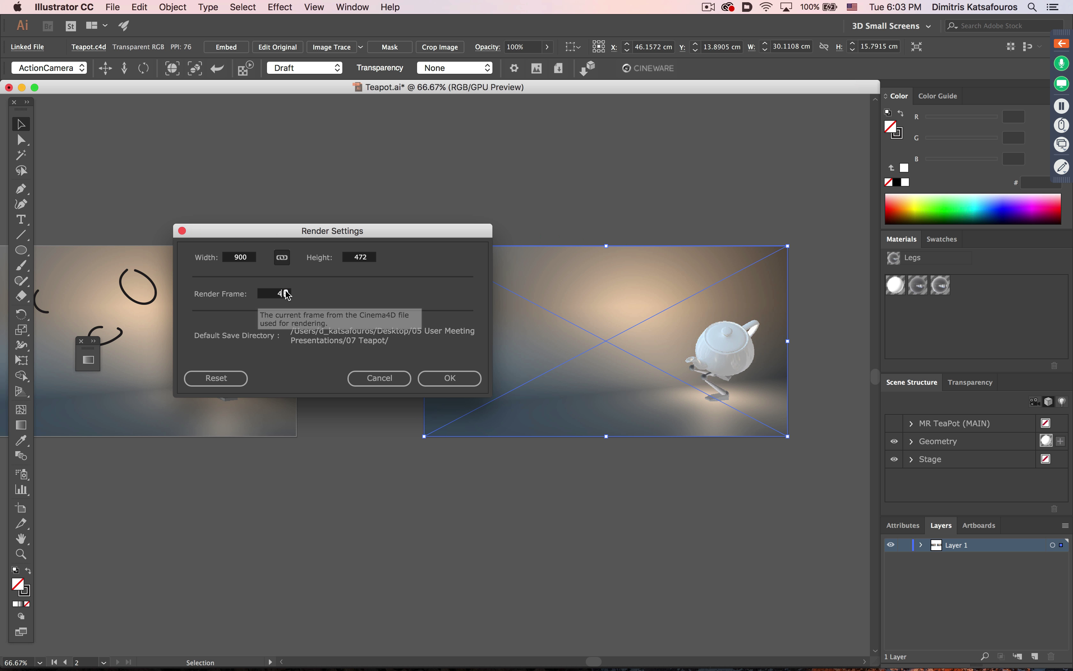
{"action": "left_click", "coordinate": [286, 291]}
{"action": "left_click", "coordinate": [286, 291]}
{"action": "left_click", "coordinate": [287, 291]}
{"action": "left_click", "coordinate": [286, 291]}
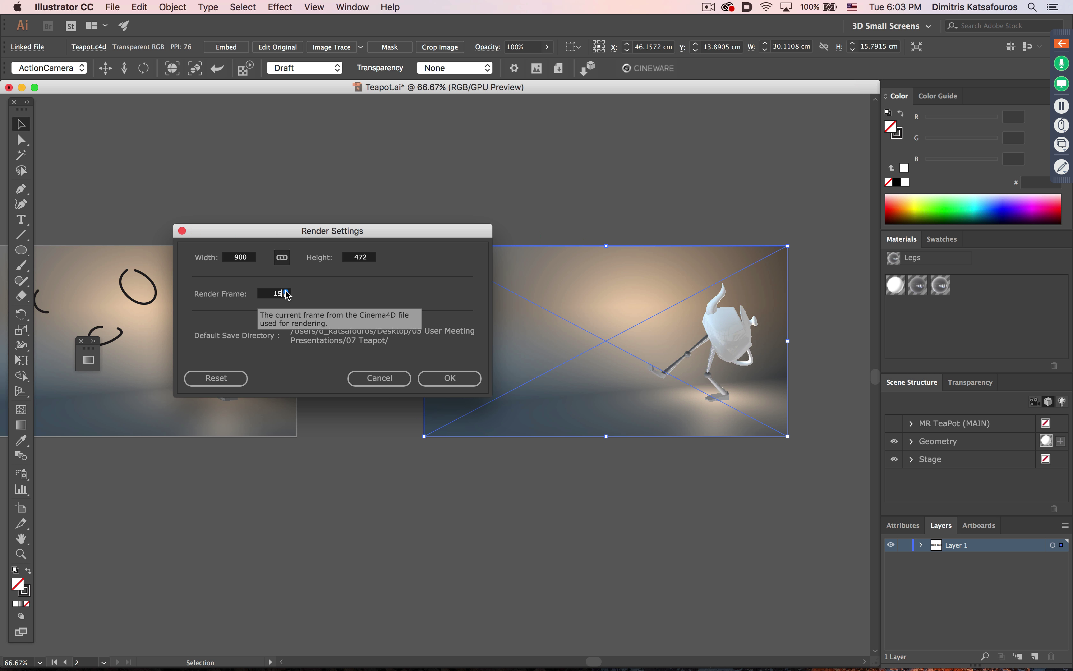
{"action": "left_click", "coordinate": [286, 291]}
{"action": "left_click", "coordinate": [287, 291]}
{"action": "left_click", "coordinate": [286, 291]}
{"action": "left_click", "coordinate": [286, 290]}
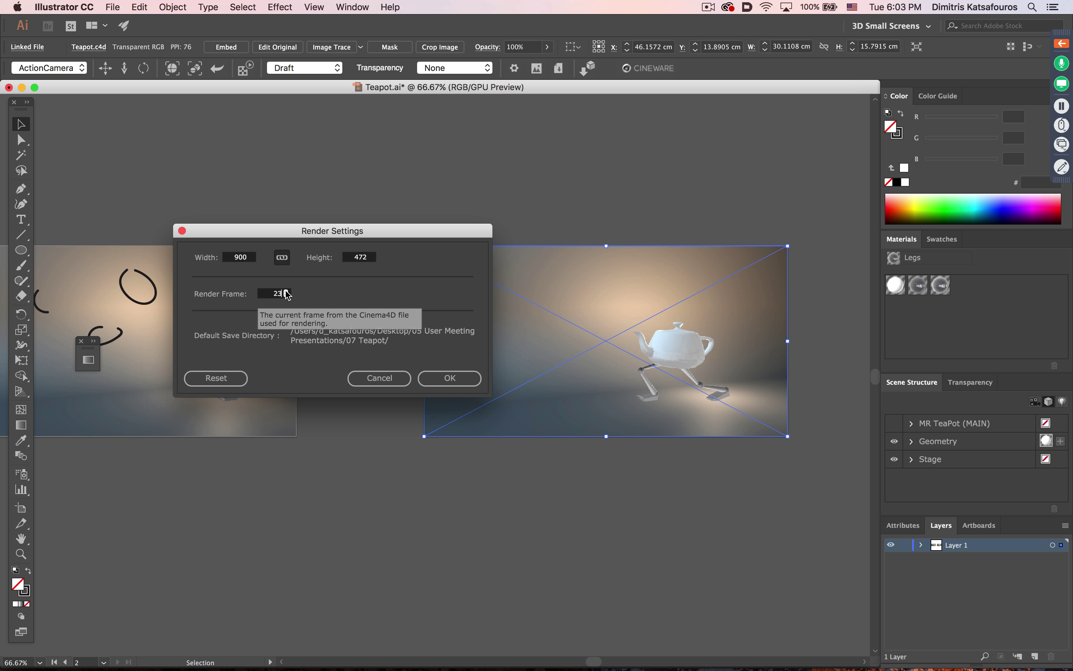
{"action": "left_click", "coordinate": [286, 291]}
{"action": "left_click", "coordinate": [286, 291]}
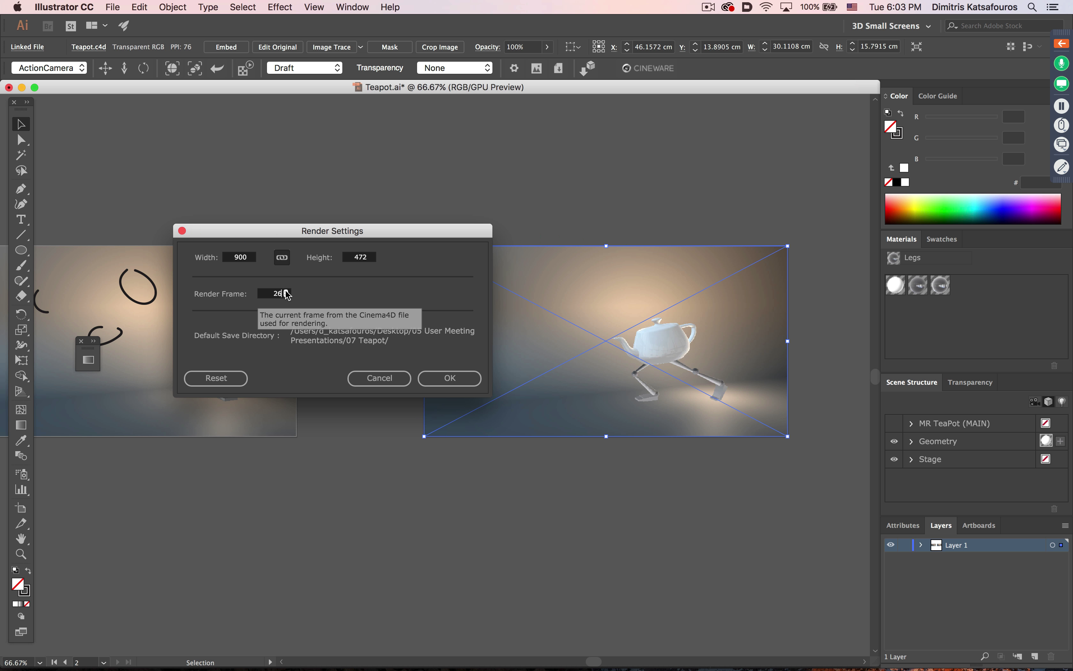
{"action": "left_click", "coordinate": [286, 291]}
{"action": "left_click", "coordinate": [287, 290]}
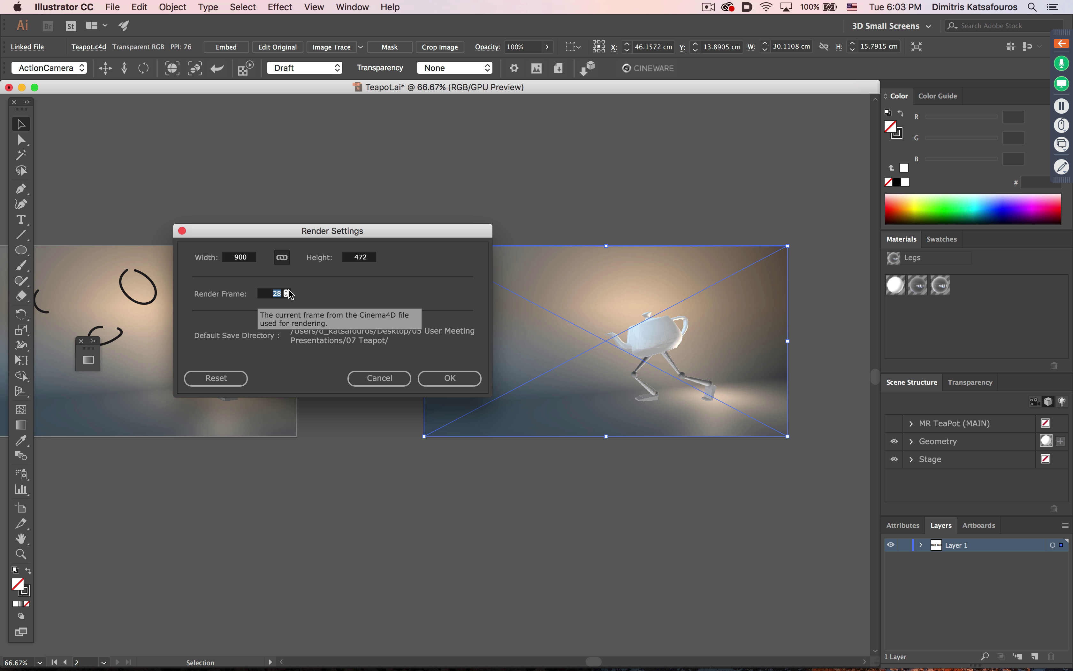
{"action": "type", "text": "50"}
{"action": "left_click", "coordinate": [463, 380]}
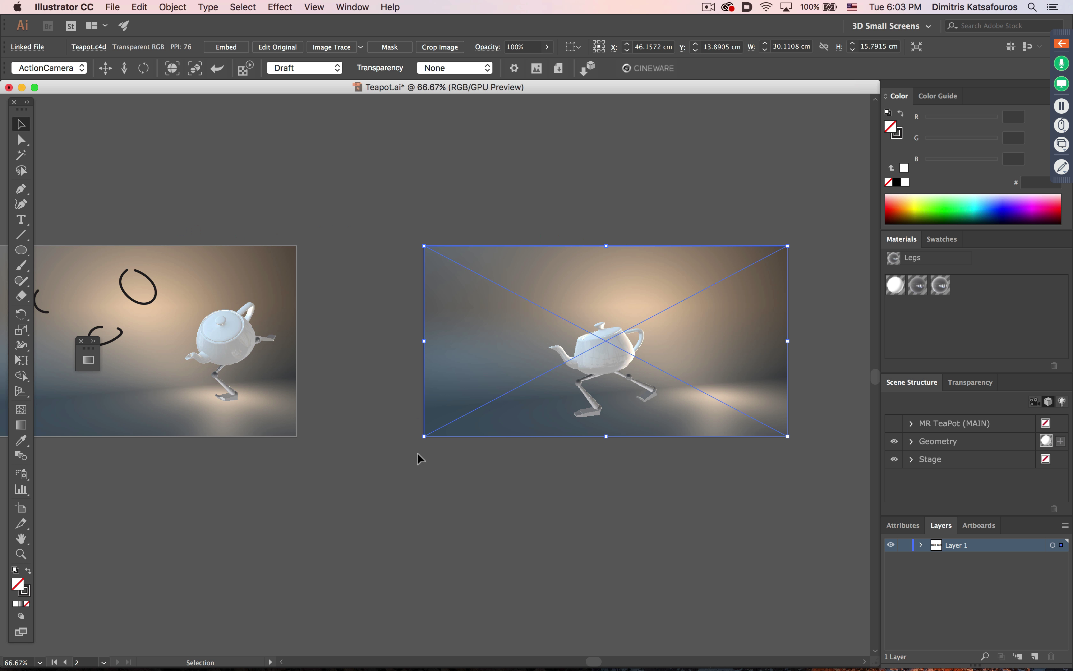
Draw four ellipses around the teapot on the second artboard, from about 2.96 x 2.45 cm down to a 1.35 cm circle
{"action": "key", "text": "l"}
{"action": "mouse_move", "coordinate": [491, 275]}
{"action": "left_mouse_down"}
{"action": "mouse_move", "coordinate": [505, 297]}
{"action": "mouse_move", "coordinate": [532, 295]}
{"action": "mouse_move", "coordinate": [528, 304]}
{"action": "left_mouse_up"}
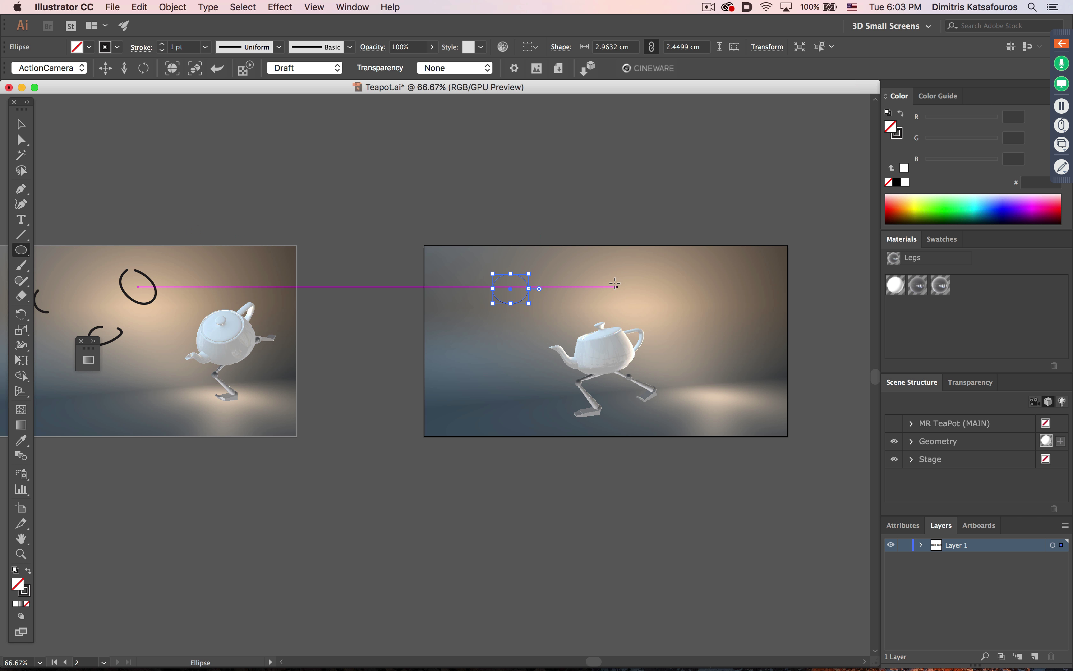
{"action": "mouse_move", "coordinate": [616, 282]}
{"action": "left_mouse_down"}
{"action": "mouse_move", "coordinate": [723, 335]}
{"action": "mouse_move", "coordinate": [715, 368]}
{"action": "left_mouse_up"}
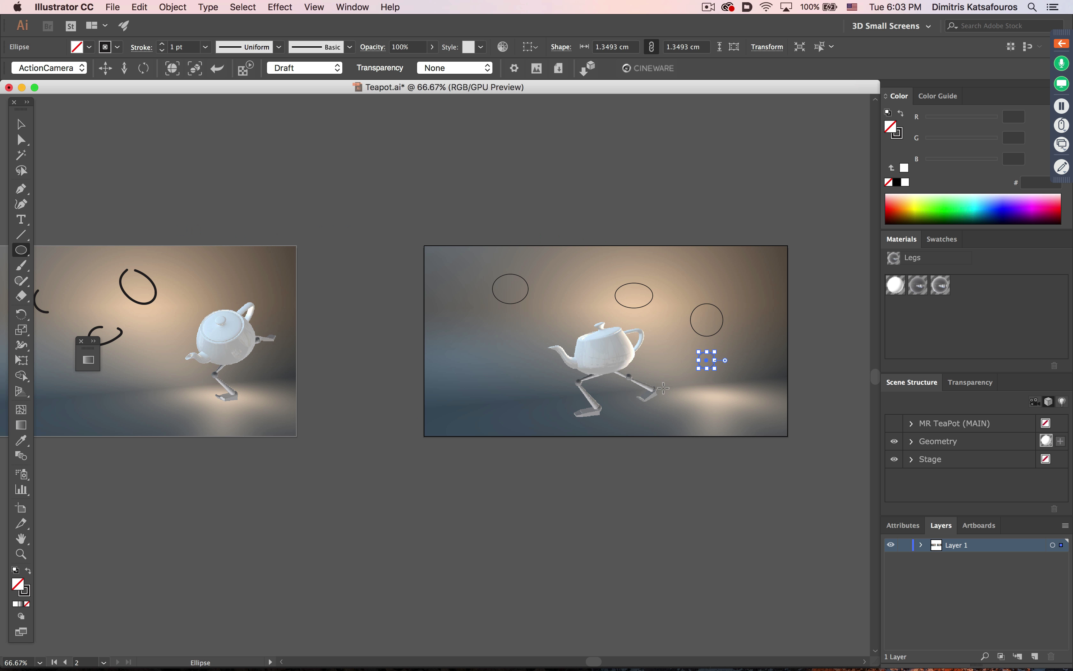
Duplicate the second artboard with its teapot scene and ellipses, placing the copy beyond it in the row
{"action": "scroll", "coordinate": [627, 395], "scroll_direction": "right", "scroll_amount": 5}
{"action": "scroll", "coordinate": [626, 395], "scroll_direction": "down", "scroll_amount": 2}
{"action": "key", "text": "shift+o"}
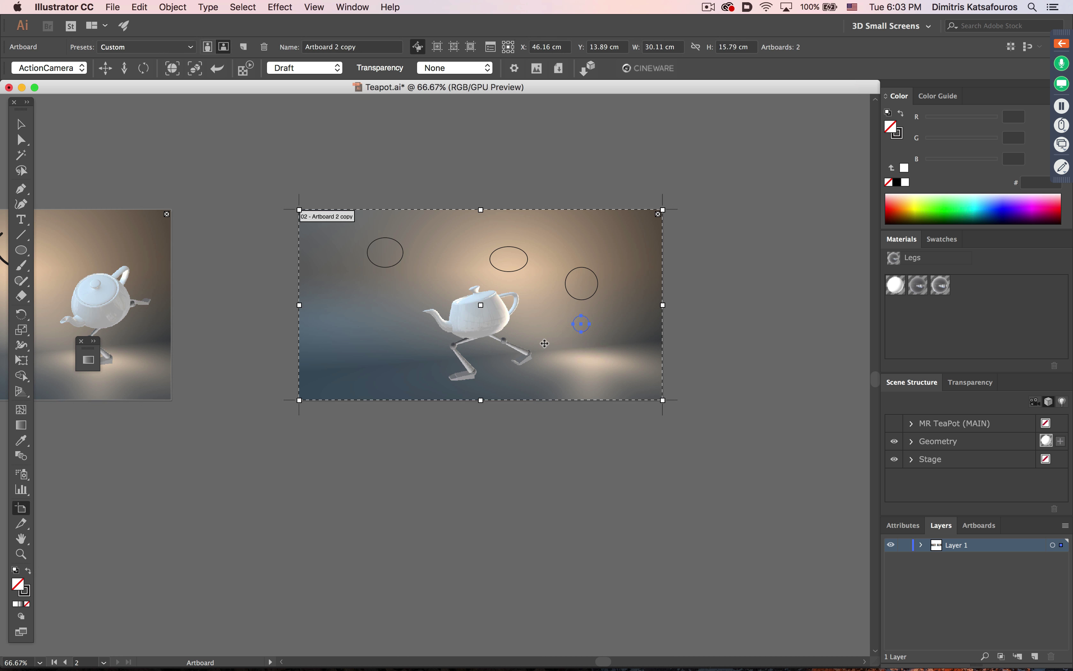
{"action": "left_click_drag", "start_coordinate": [352, 330], "coordinate": [804, 322]}
{"action": "key", "text": "v"}
Delete the upper-left ellipse and the ellipse above the teapot from the third artboard
{"action": "scroll", "coordinate": [753, 302], "scroll_direction": "right", "scroll_amount": 5}
{"action": "scroll", "coordinate": [754, 301], "scroll_direction": "up", "scroll_amount": 1}
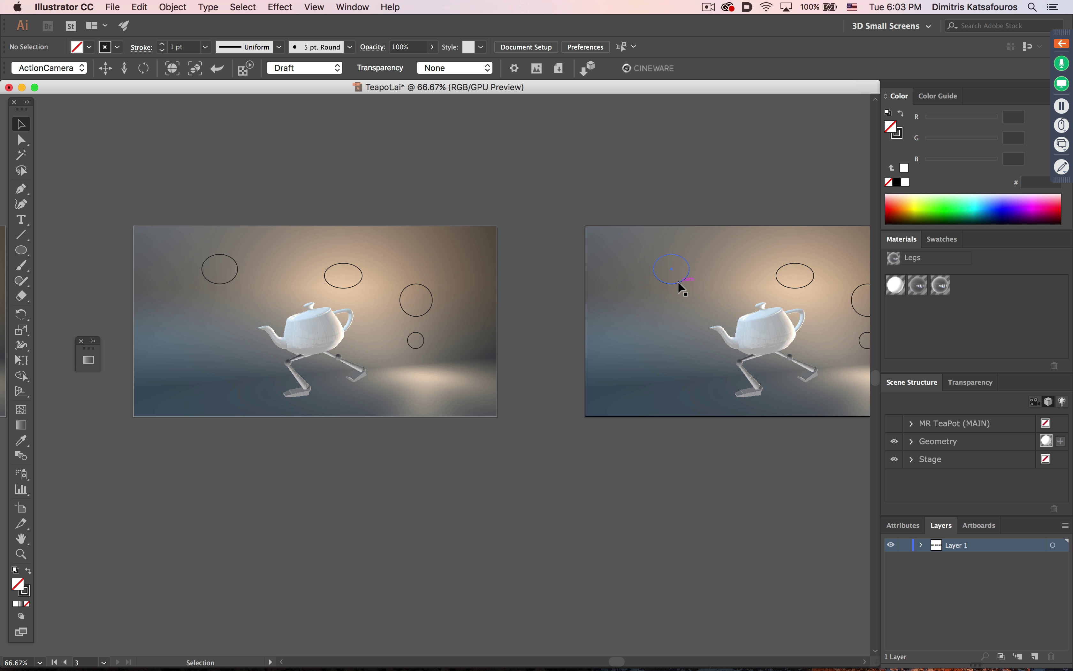
{"action": "left_click", "coordinate": [679, 282]}
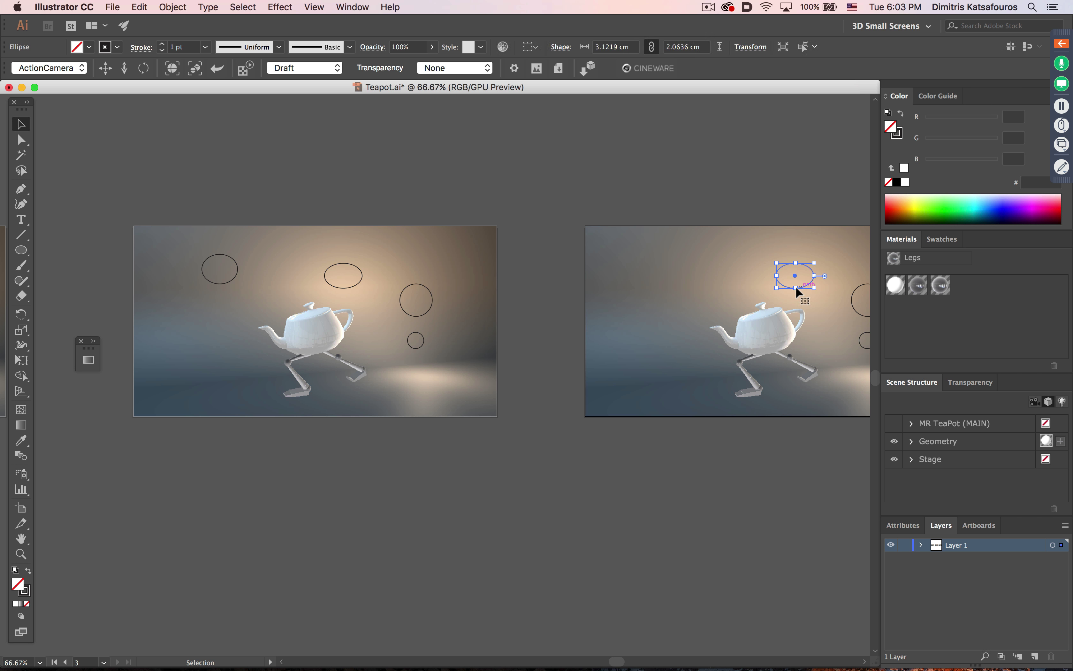
Set the render frame of the third artboard's teapot scene to 100 and compare the poses on all three artboards
{"action": "left_click", "coordinate": [707, 299]}
{"action": "left_click", "coordinate": [514, 68]}
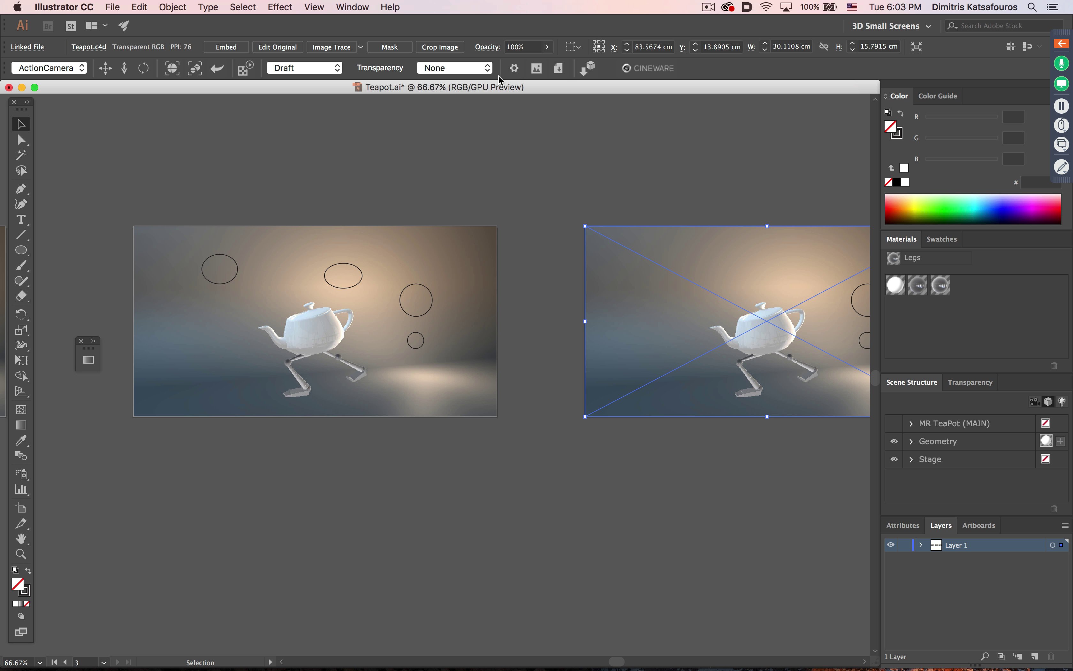
{"action": "double_click", "coordinate": [480, 318]}
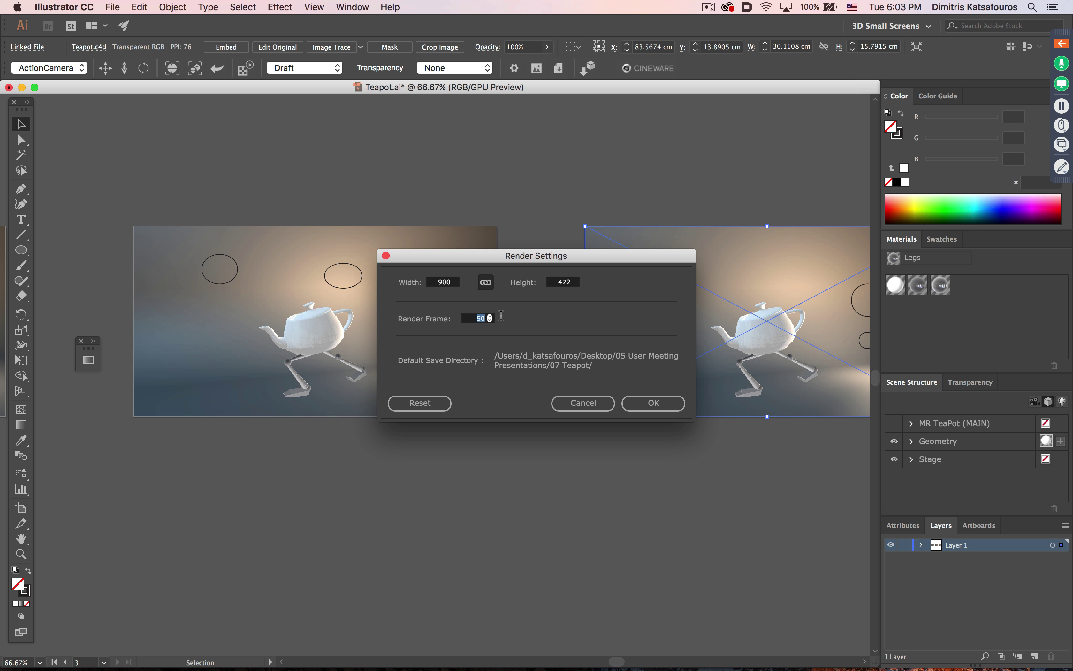
{"action": "type", "text": "100"}
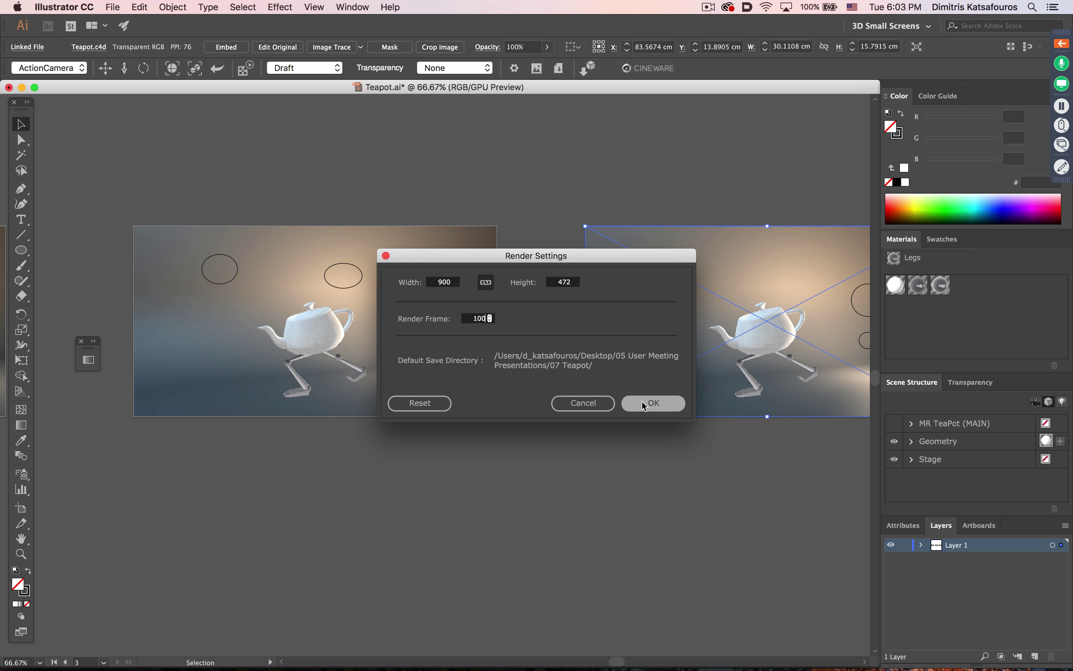
{"action": "left_click", "coordinate": [642, 401]}
{"action": "left_click", "coordinate": [611, 453]}
{"action": "key", "text": "super+minus"}
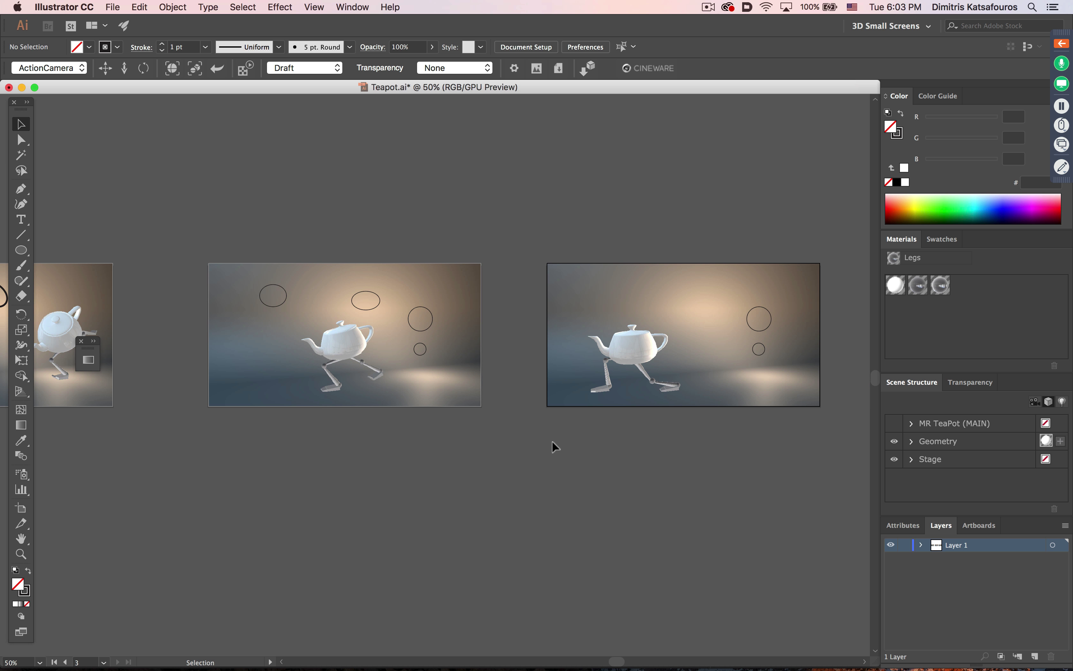
{"action": "scroll", "coordinate": [555, 445], "scroll_direction": "left", "scroll_amount": 5}
{"action": "key", "text": "super+minus"}
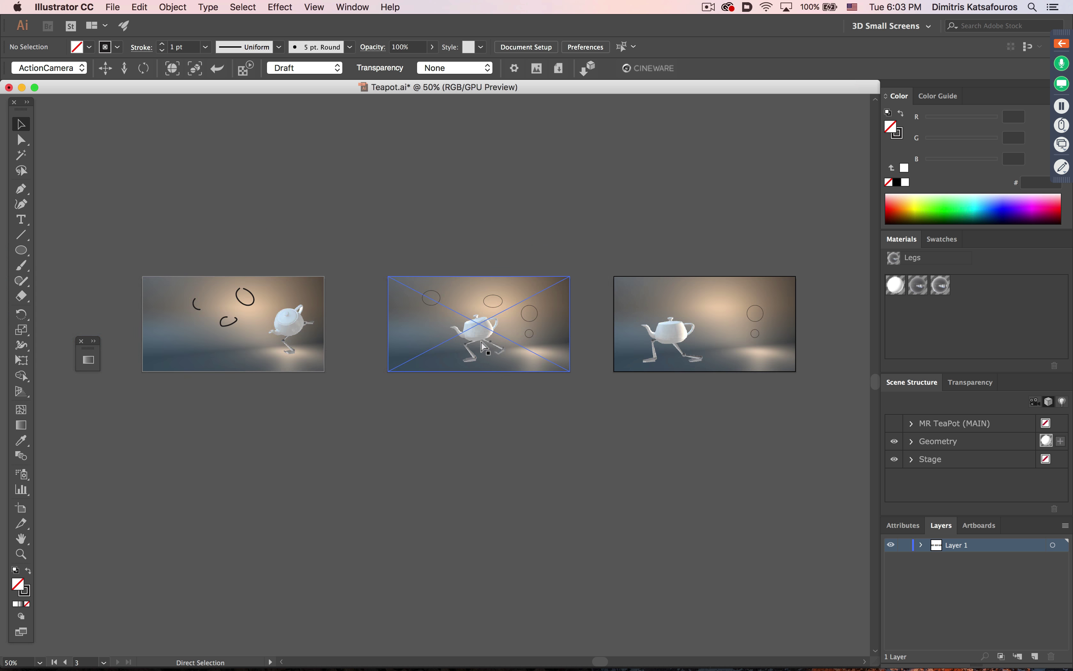
{"action": "key", "text": "super+minus"}
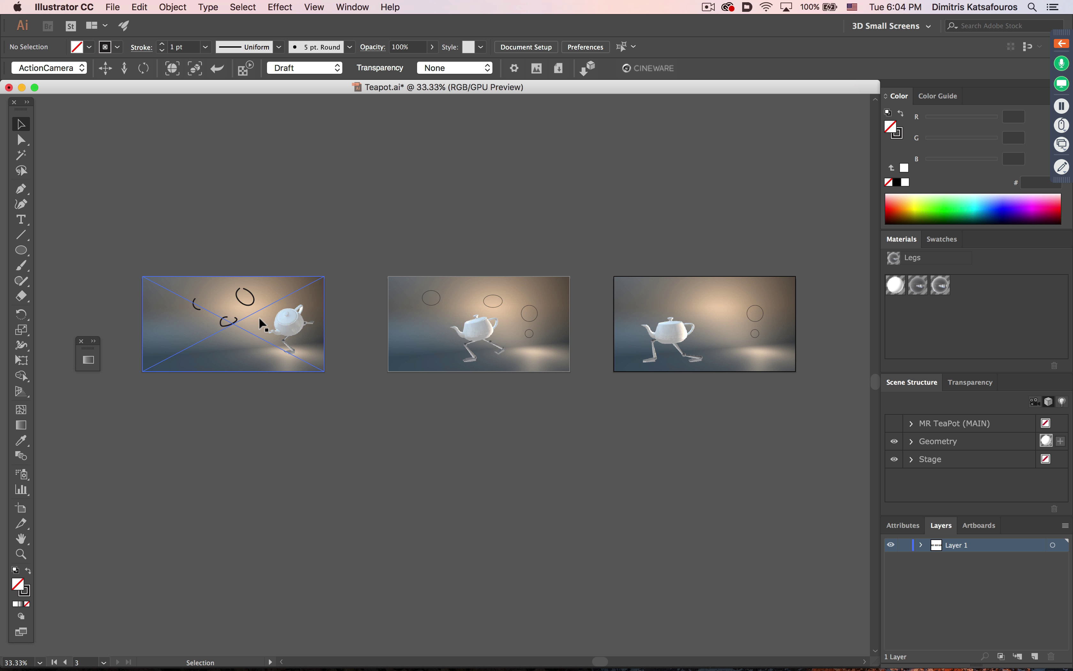
Close Teapot.ai without saving and show the contents of the 08 Hierarchy folder in Finder
{"action": "key", "text": "super+w"}
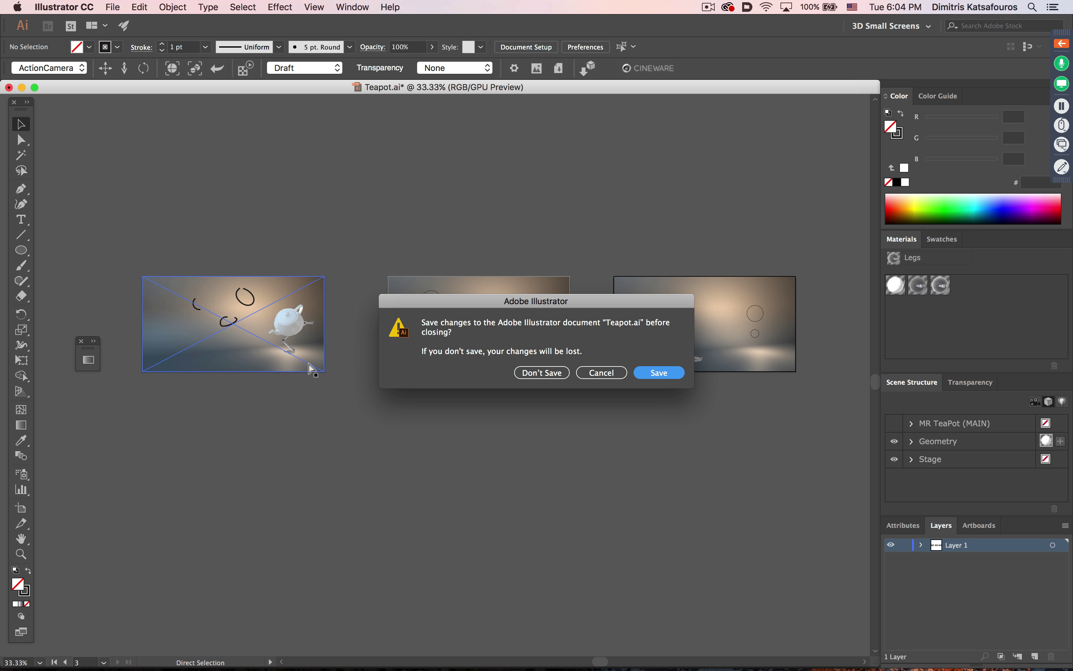
{"action": "left_click", "coordinate": [533, 374]}
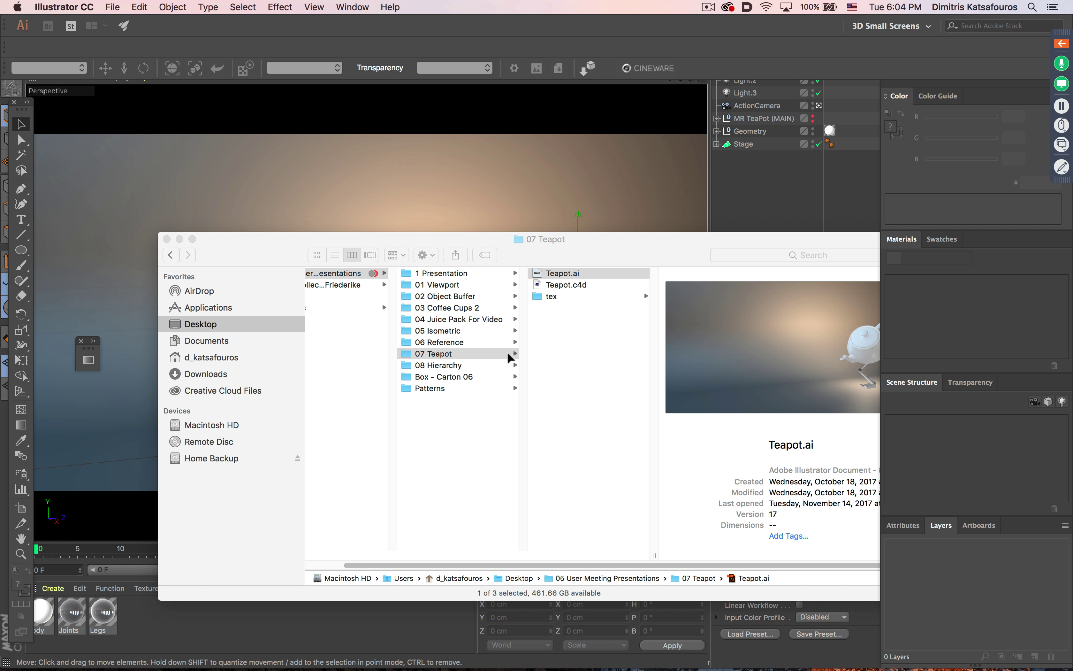
{"action": "left_click", "coordinate": [477, 365]}
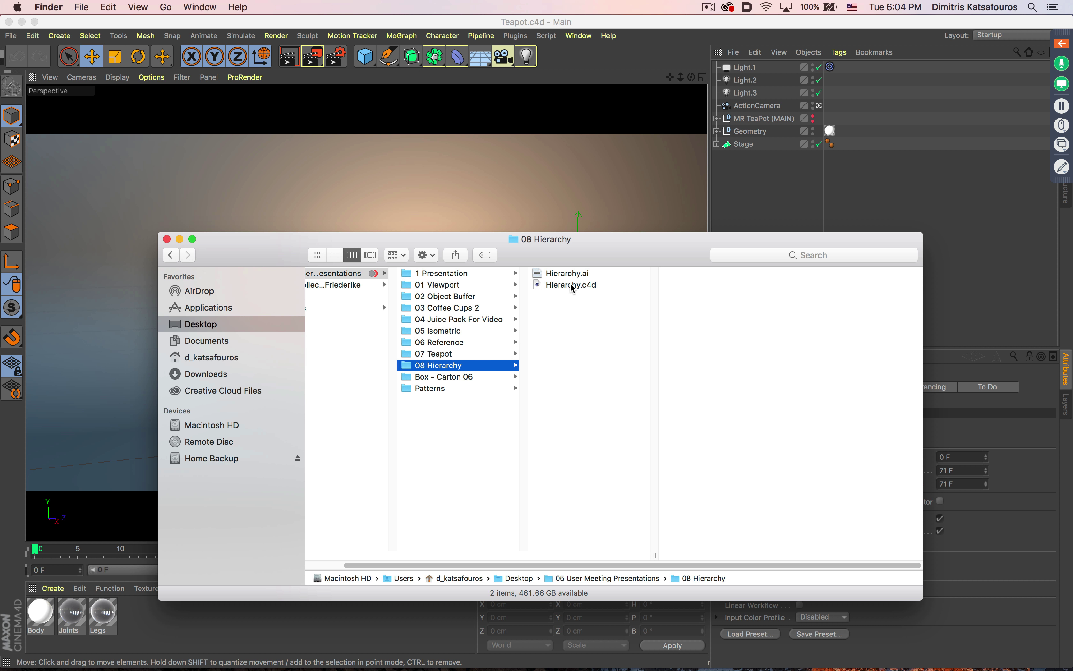
Open Hierarchy.c4d in Cinema 4D to view its object hierarchy, and open Hierarchy.ai in Illustrator from Finder
{"action": "left_click_drag", "start_coordinate": [574, 287], "coordinate": [563, 152]}
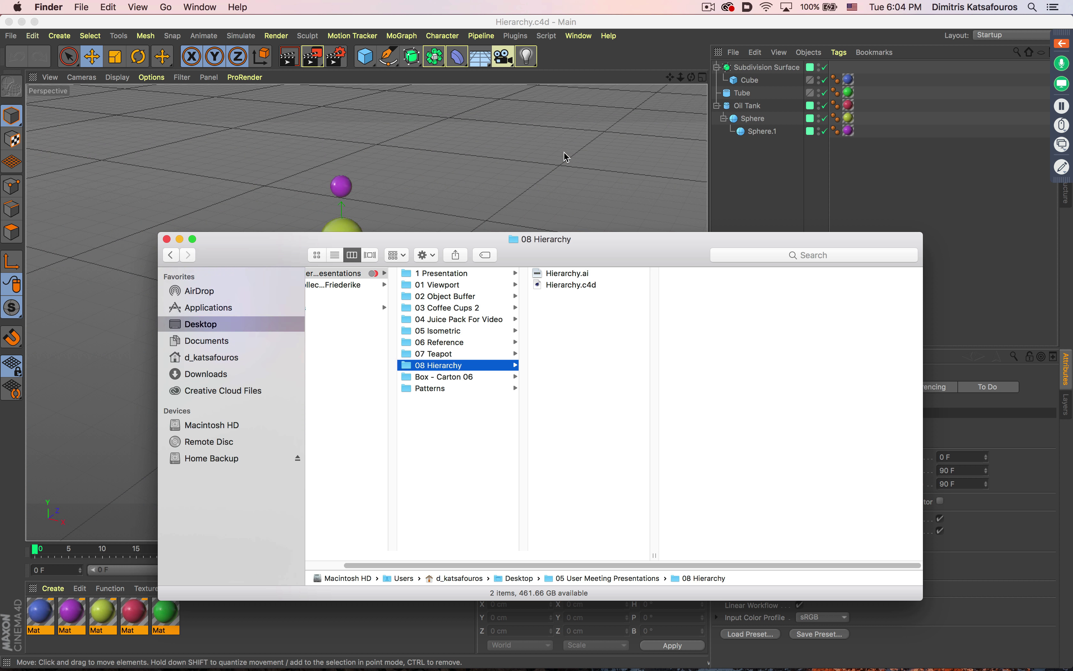
{"action": "left_click", "coordinate": [759, 172]}
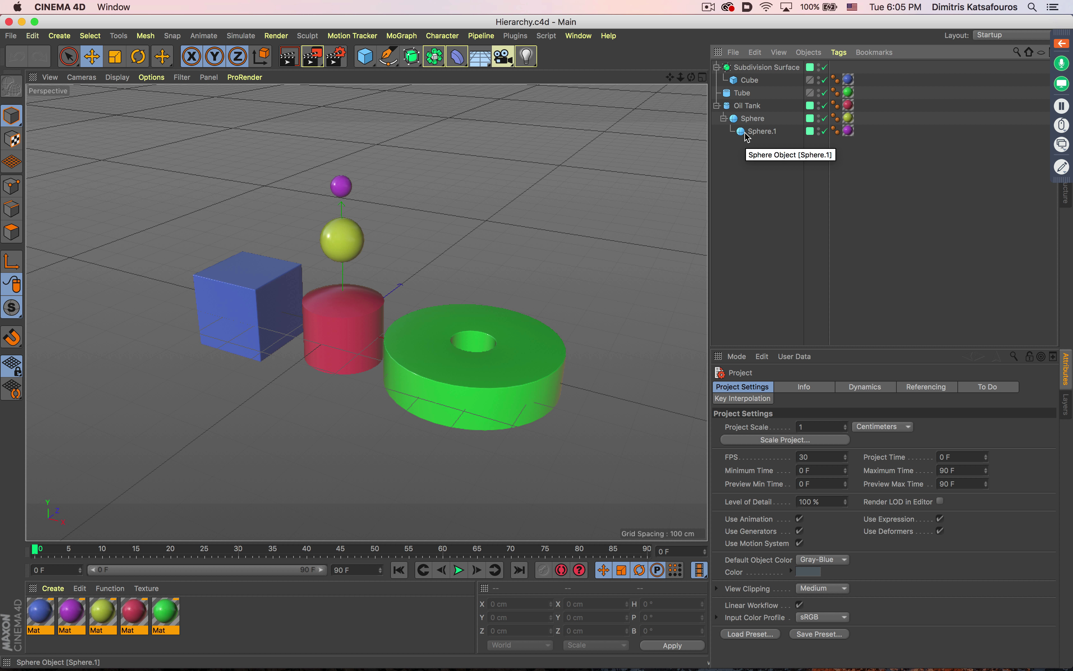
{"action": "key", "text": "super+Tab"}
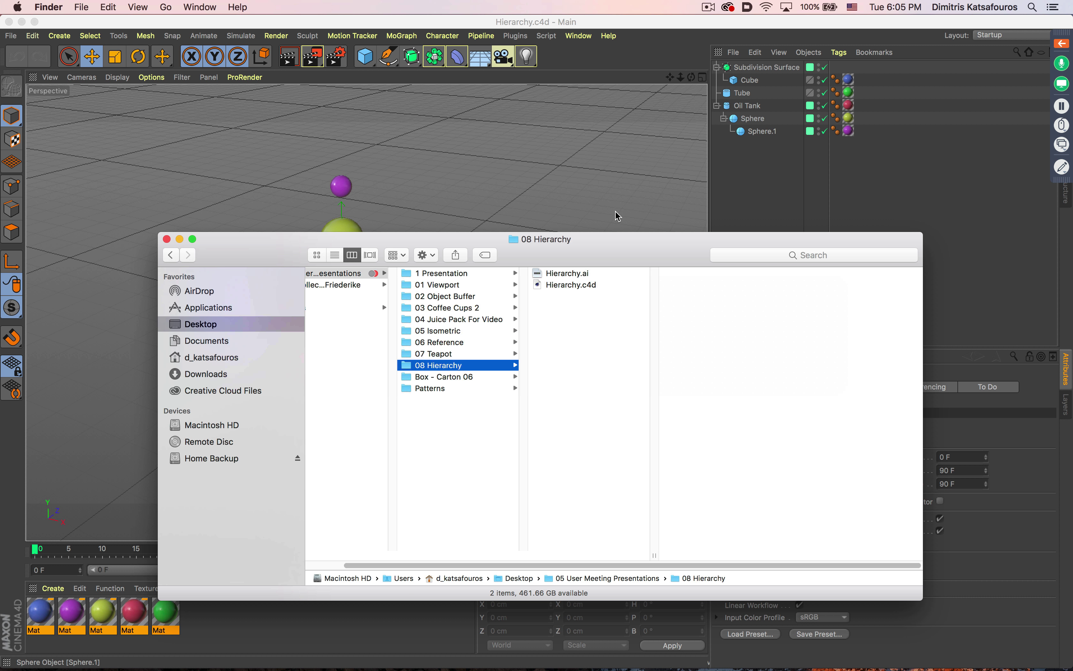
{"action": "double_click", "coordinate": [561, 273]}
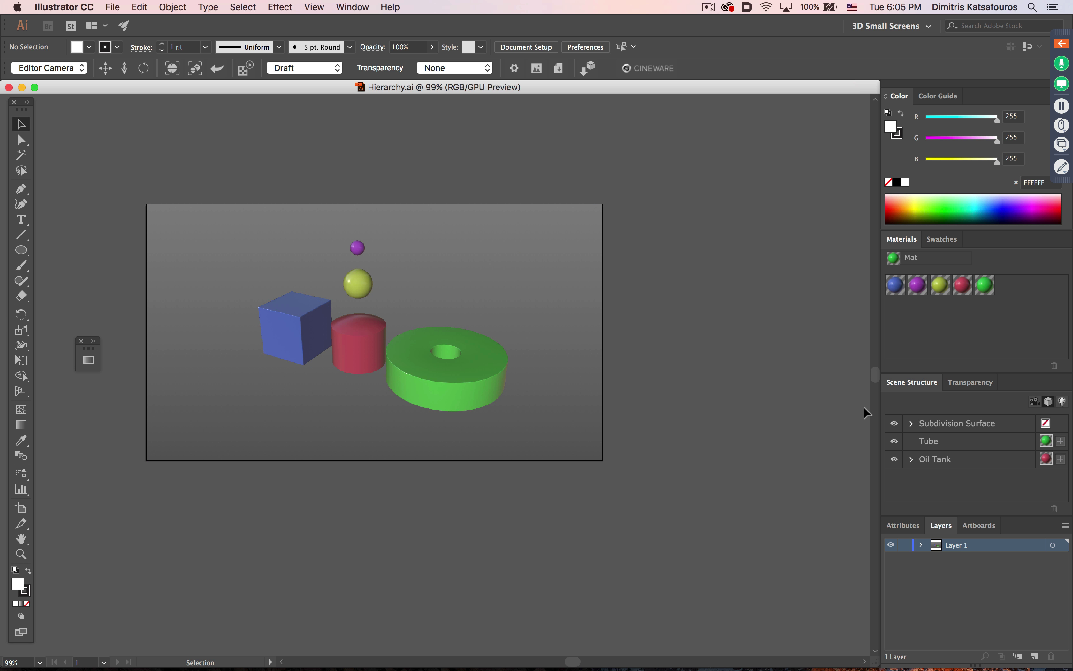
Expand Subdivision Surface, Oil Tank and Sphere in the scene structure and examine how their child objects are nested
{"action": "left_click", "coordinate": [913, 422]}
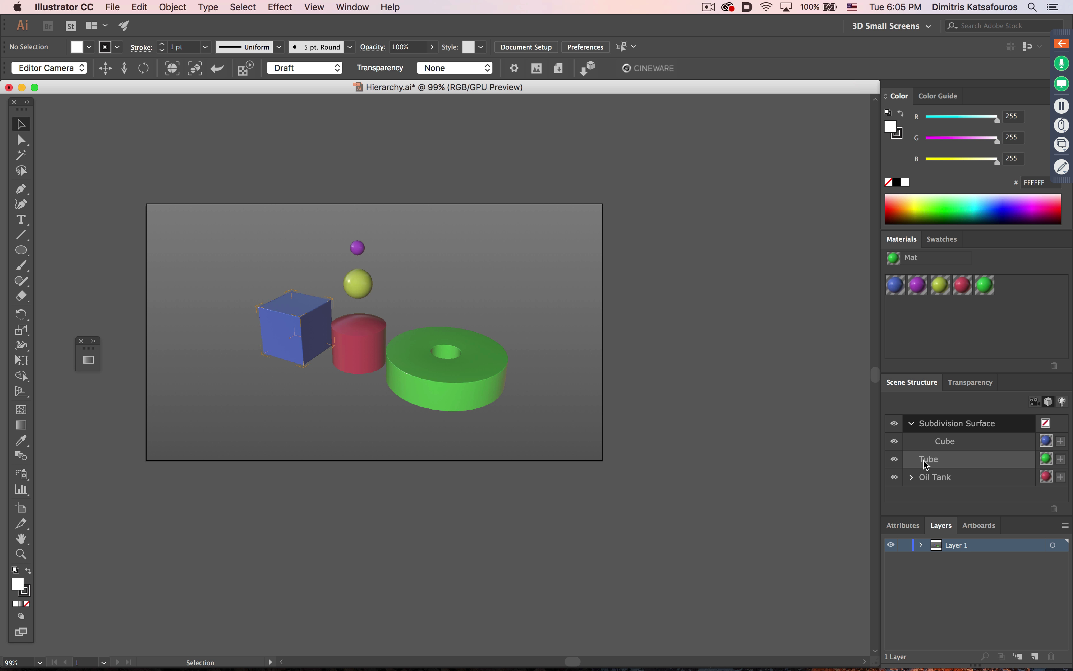
{"action": "left_click", "coordinate": [911, 475]}
{"action": "left_click", "coordinate": [940, 477]}
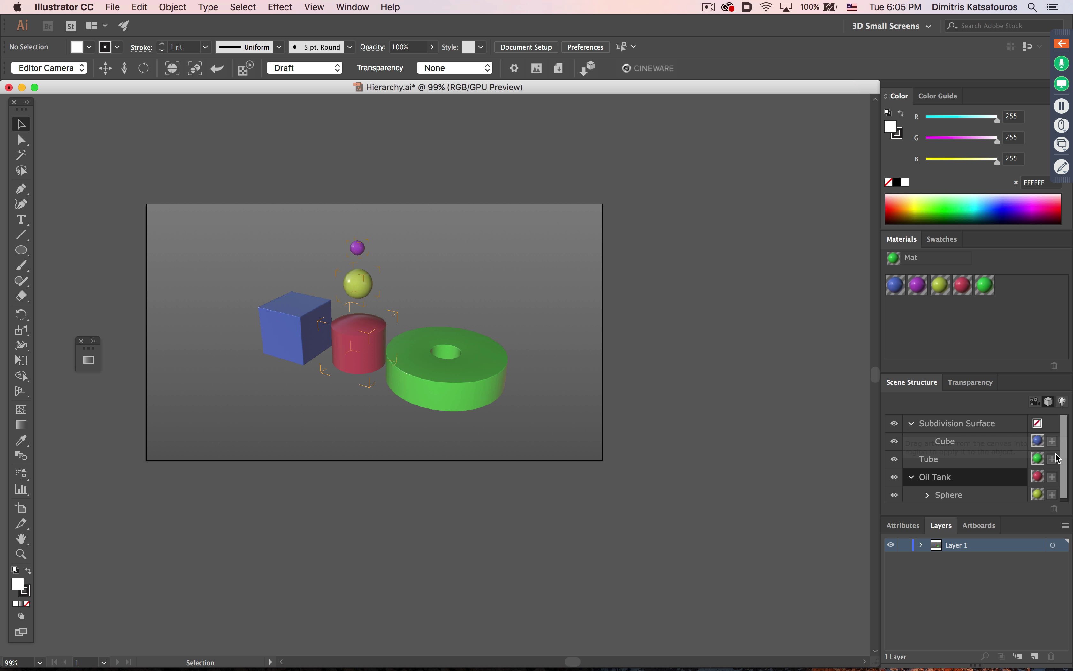
{"action": "scroll", "coordinate": [1067, 466], "scroll_direction": "down", "scroll_amount": 1}
{"action": "left_click", "coordinate": [927, 492]}
{"action": "left_click", "coordinate": [958, 492]}
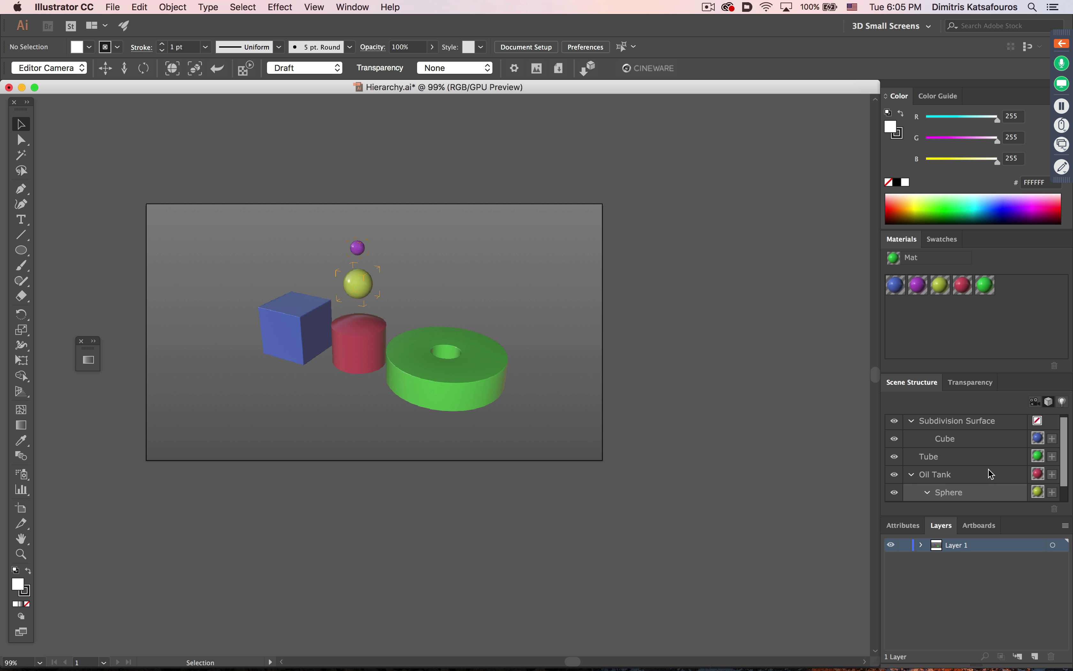
{"action": "scroll", "coordinate": [1065, 484], "scroll_direction": "down", "scroll_amount": 1}
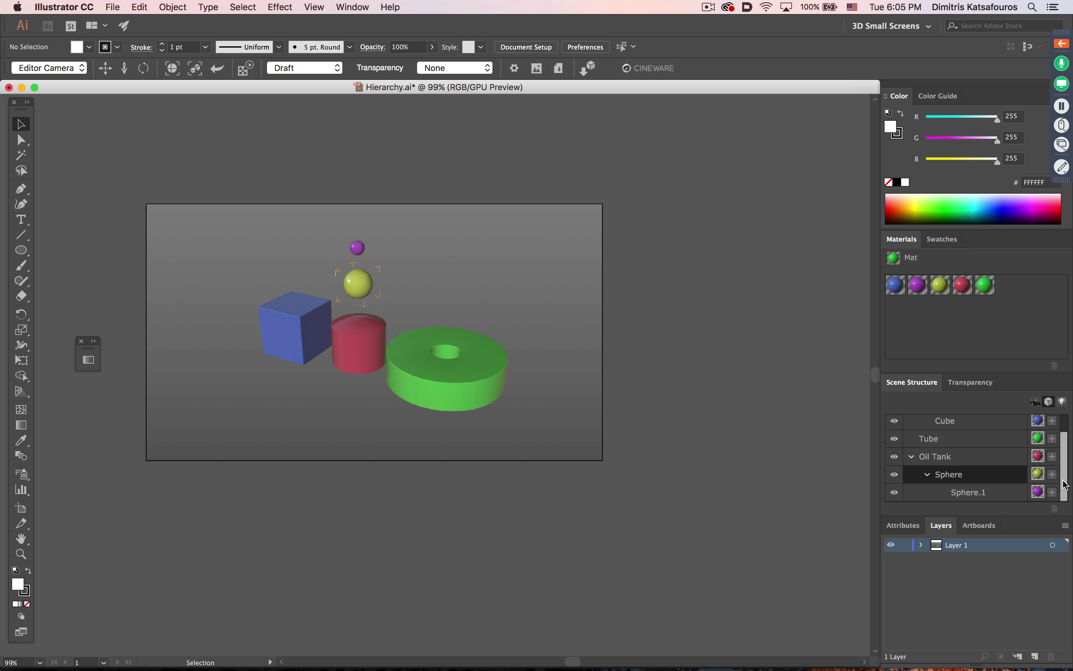
{"action": "scroll", "coordinate": [962, 439], "scroll_direction": "up", "scroll_amount": 1}
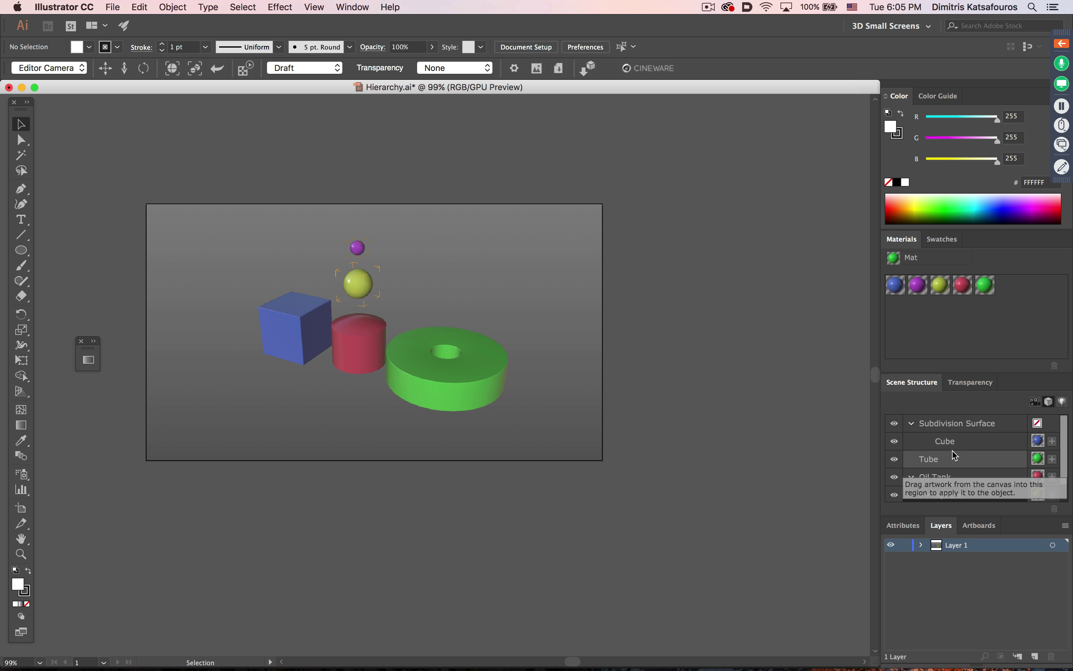
Switch to Cinema 4D and turn off Manager visibility for the scene's layer to hide its objects from the object list
{"action": "key", "text": "super+Tab"}
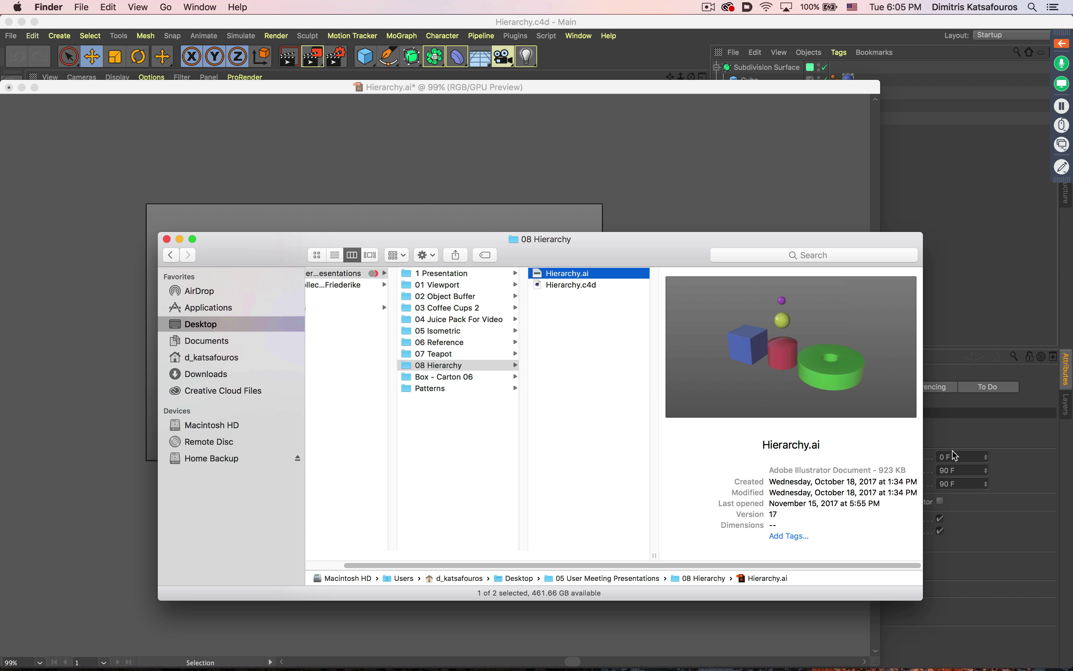
{"action": "key", "text": "super+Tab"}
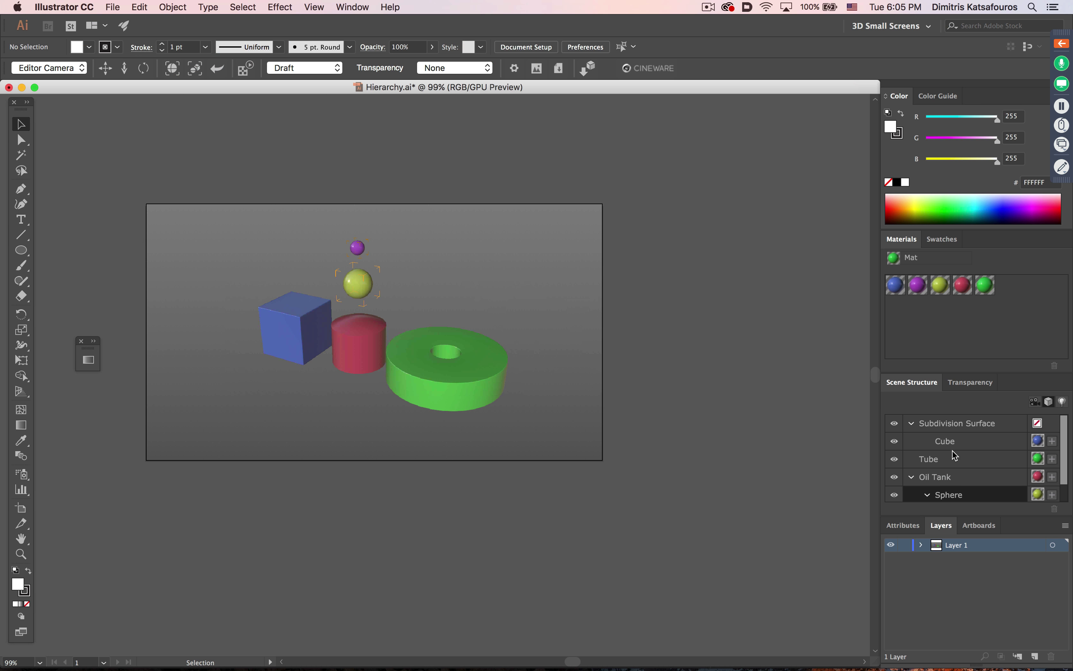
{"action": "key", "text": "super+Tab"}
{"action": "key", "text": "Tab"}
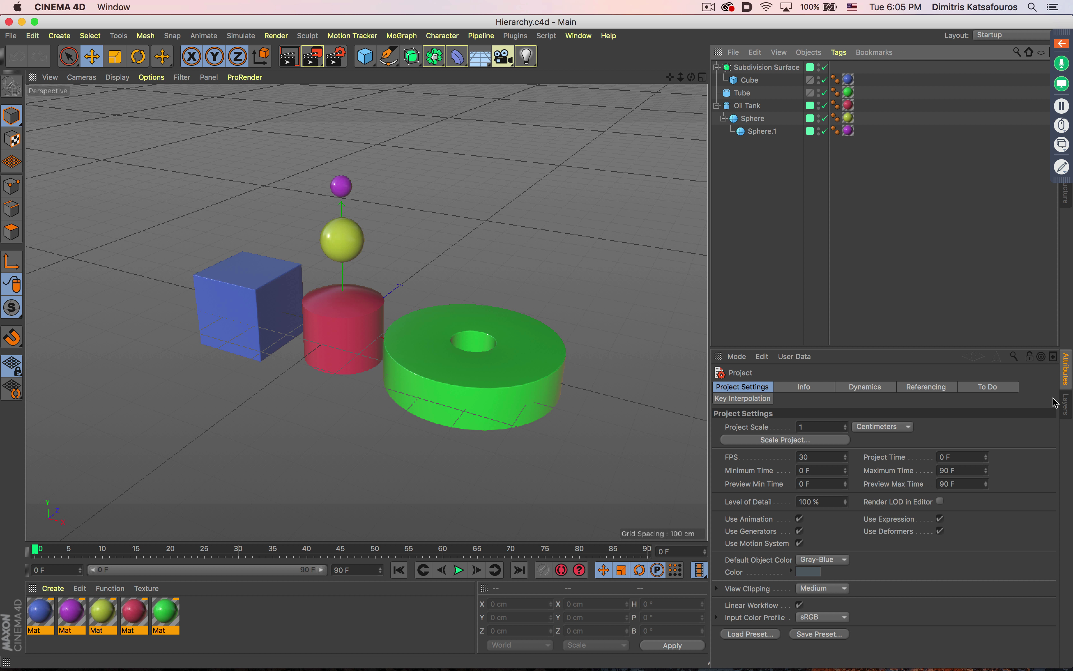
{"action": "left_click", "coordinate": [1066, 404]}
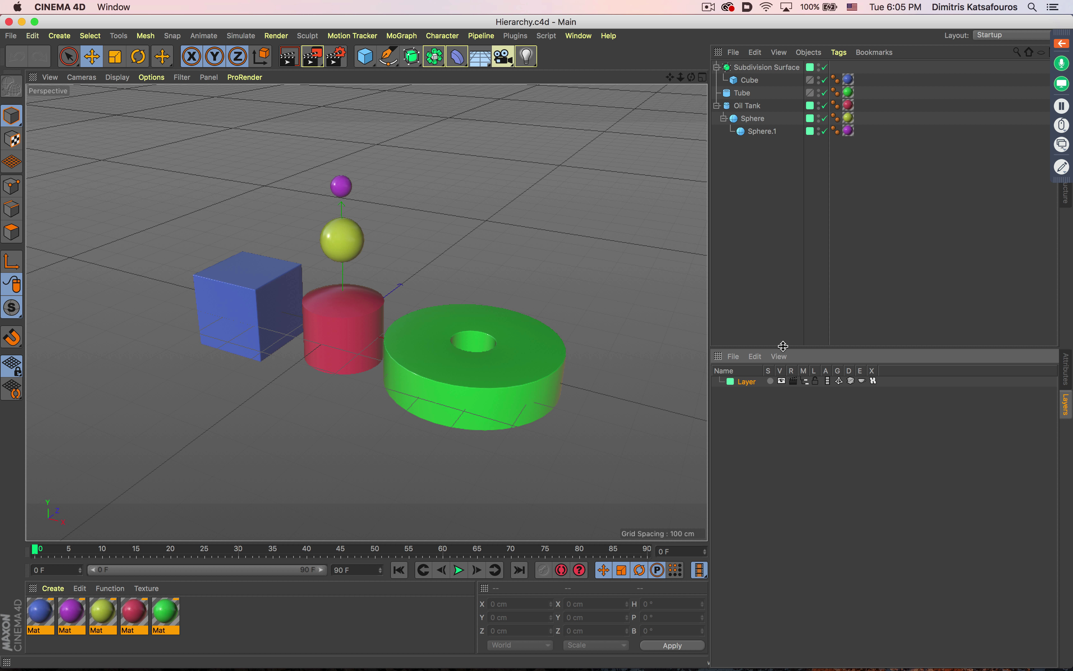
{"action": "left_click", "coordinate": [806, 380]}
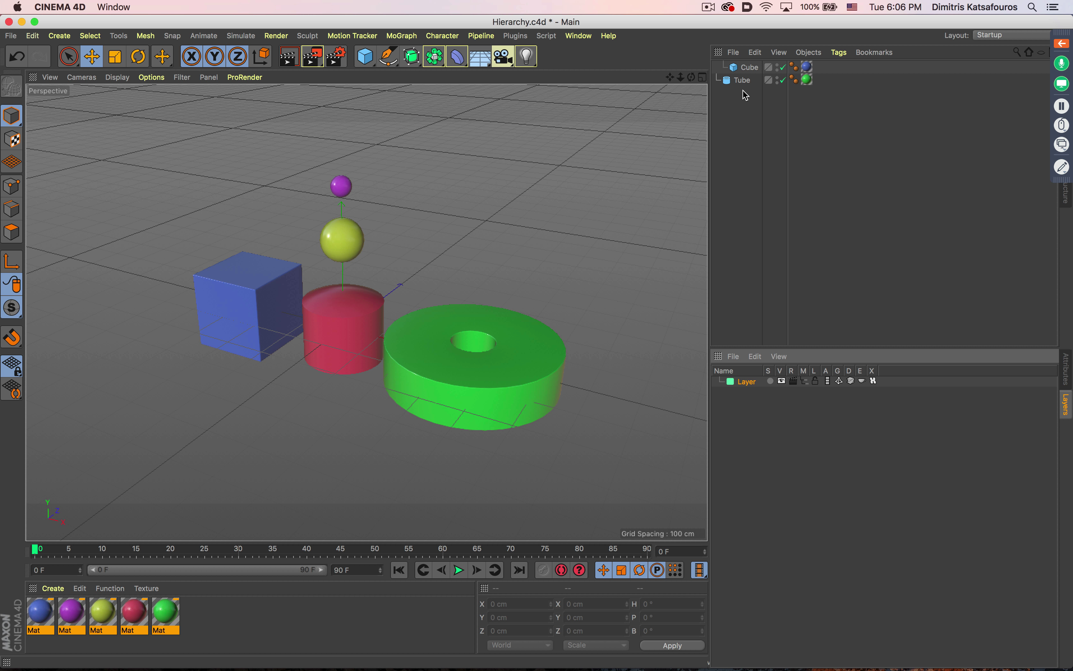
Save Hierarchy.c4d, return to Illustrator and update the modified link
{"action": "left_click", "coordinate": [11, 36]}
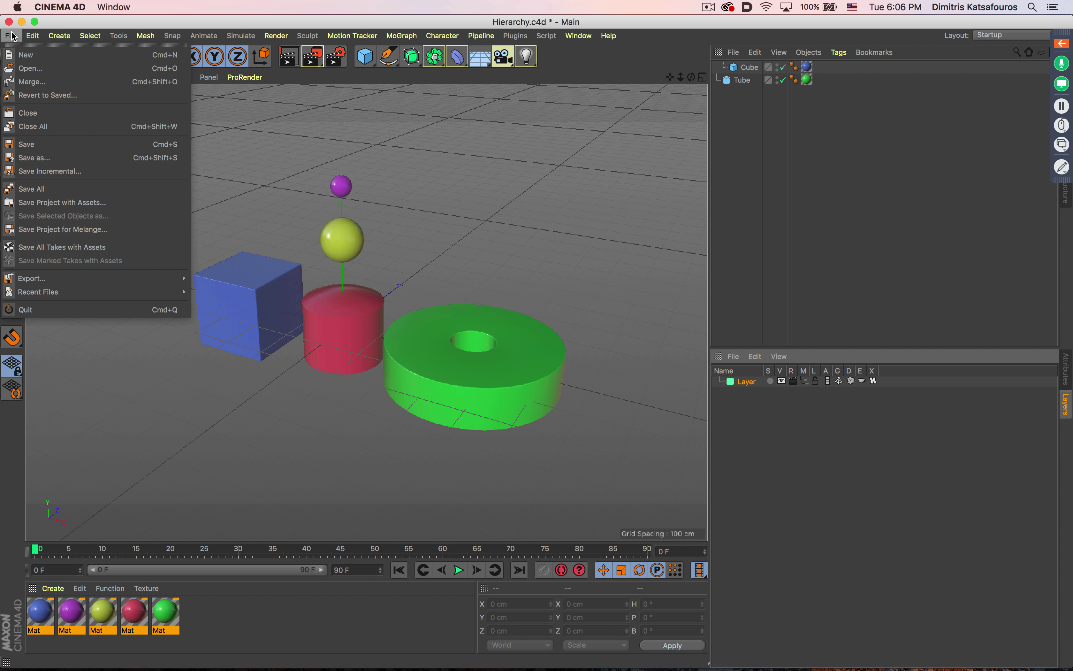
{"action": "left_click", "coordinate": [38, 148]}
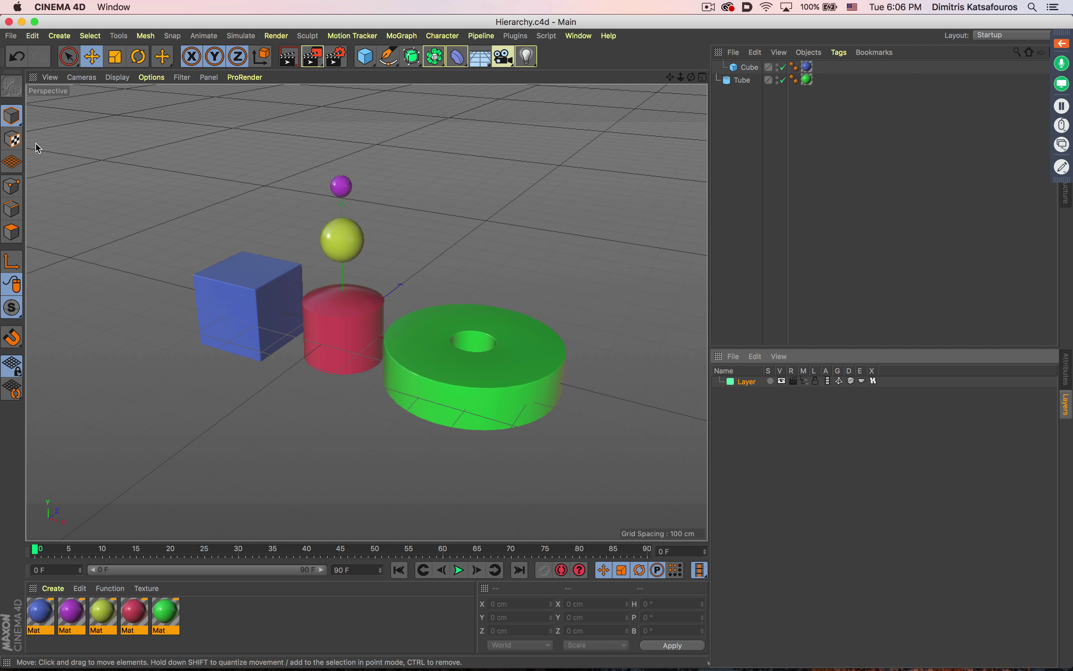
{"action": "key", "text": "super+Tab"}
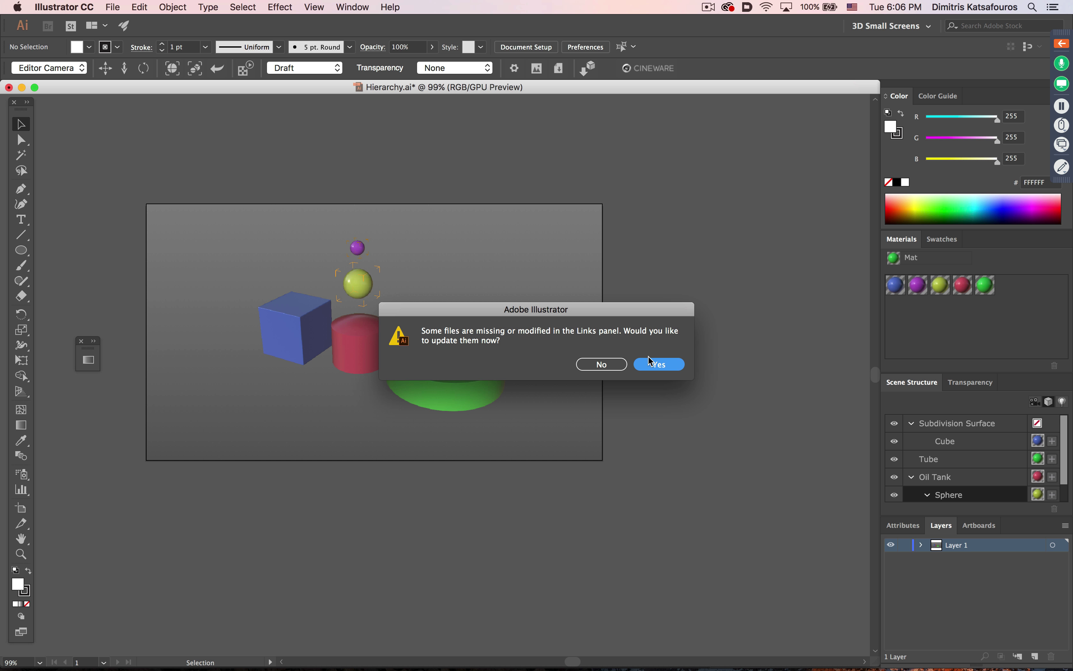
{"action": "left_click", "coordinate": [663, 364]}
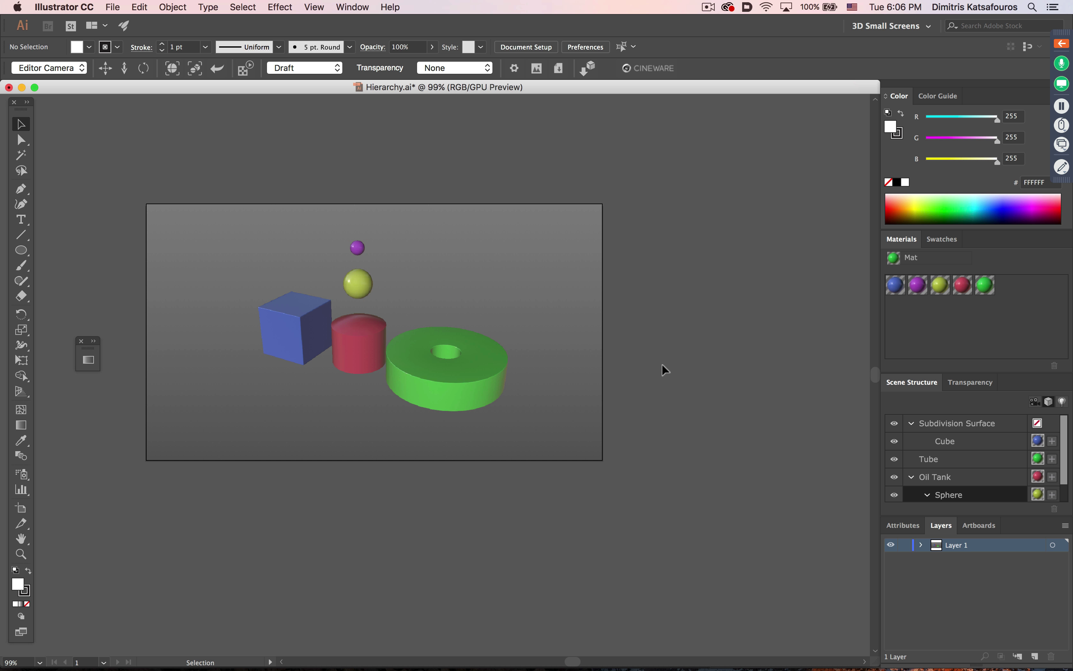
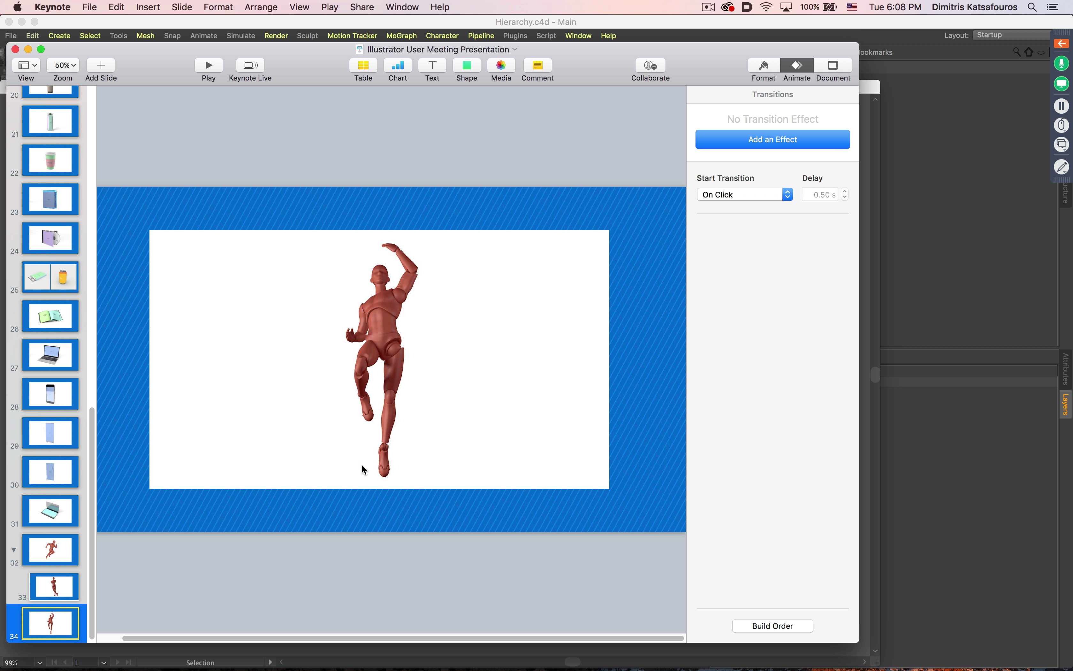
Switch to Finder and open Box - Carton 06.c4d from the Links folder of Box - Carton 06
{"action": "left_click", "coordinate": [275, 651]}
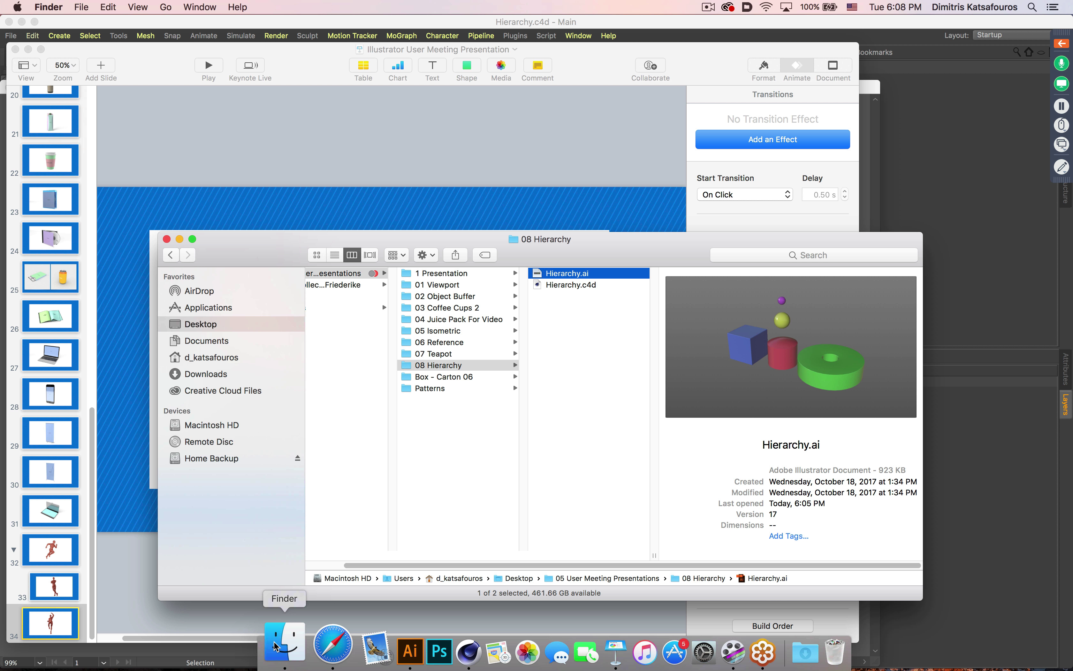
{"action": "left_click", "coordinate": [470, 377]}
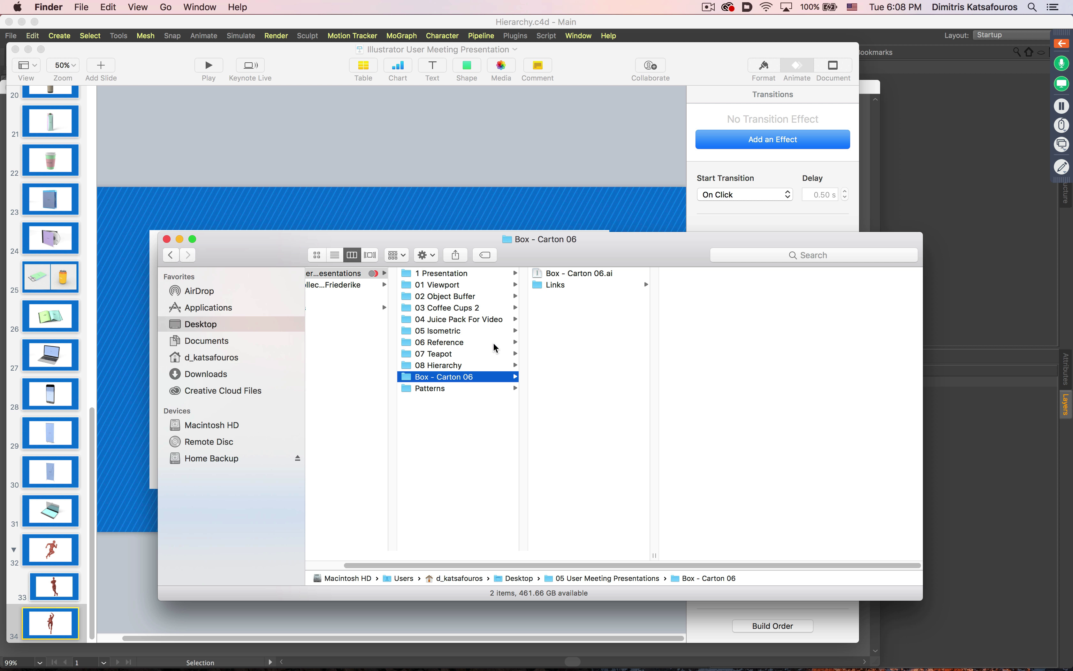
{"action": "left_click", "coordinate": [565, 286]}
{"action": "double_click", "coordinate": [724, 285]}
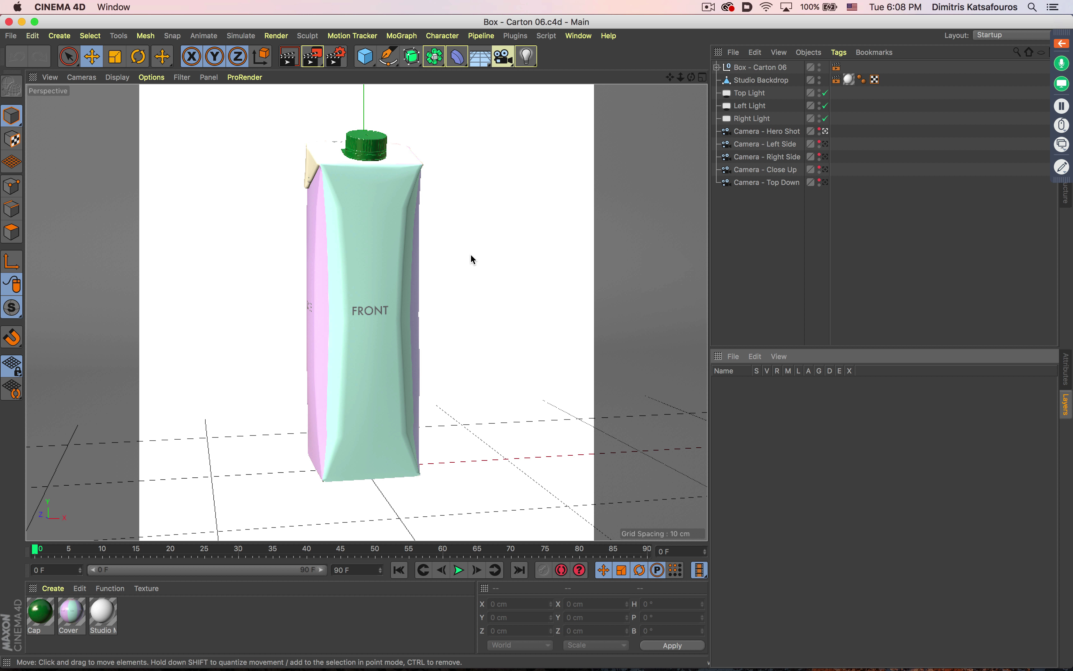
Switch to the BP - UV Edit layout, select the Carton object under Carton Subdivision and examine its UV mesh
{"action": "left_click", "coordinate": [998, 35]}
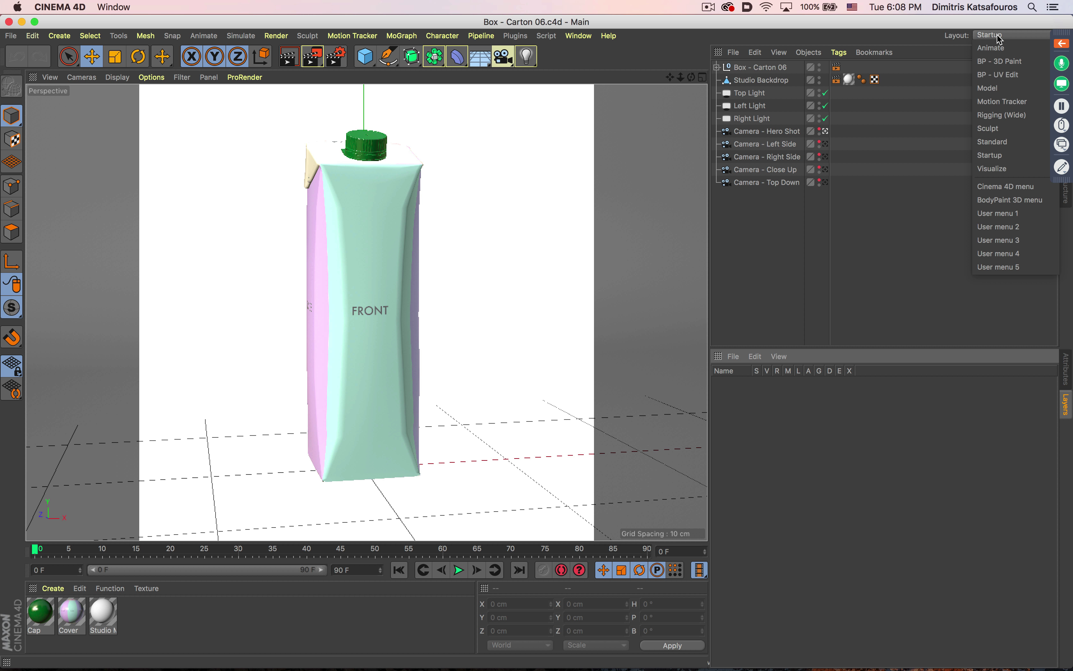
{"action": "left_click", "coordinate": [1001, 74]}
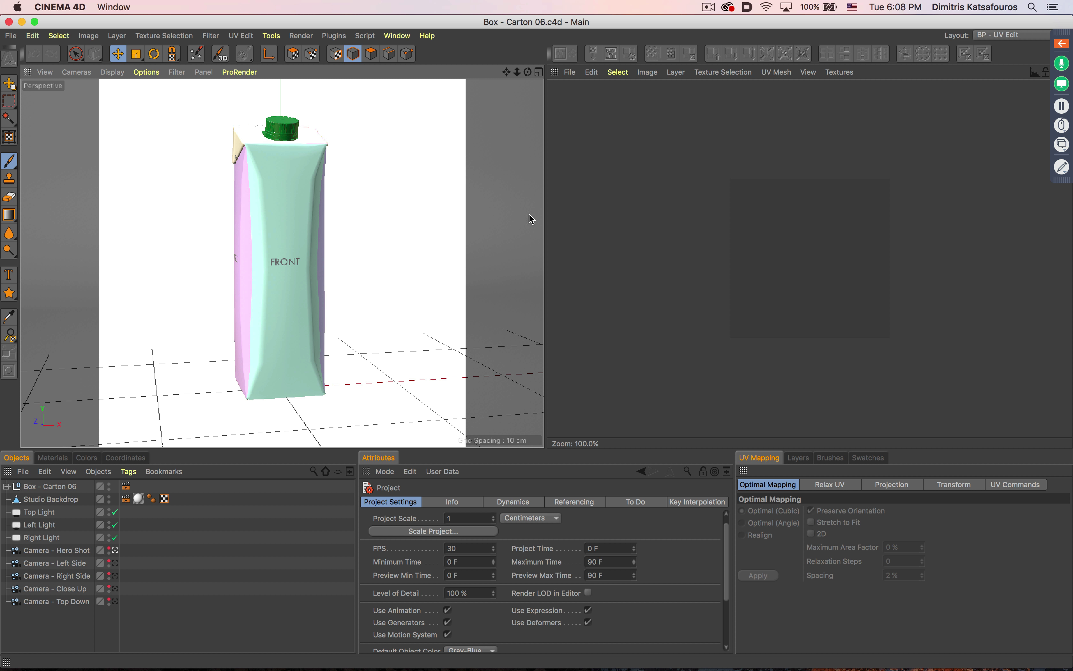
{"action": "left_click", "coordinate": [7, 486]}
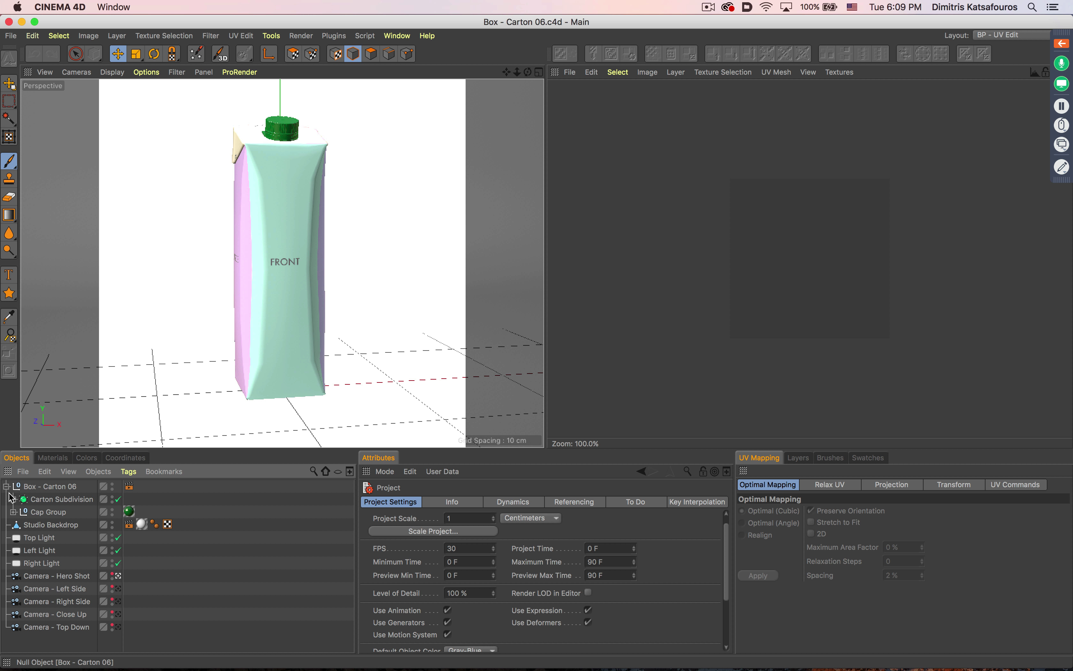
{"action": "left_click", "coordinate": [13, 498]}
{"action": "left_click", "coordinate": [44, 511]}
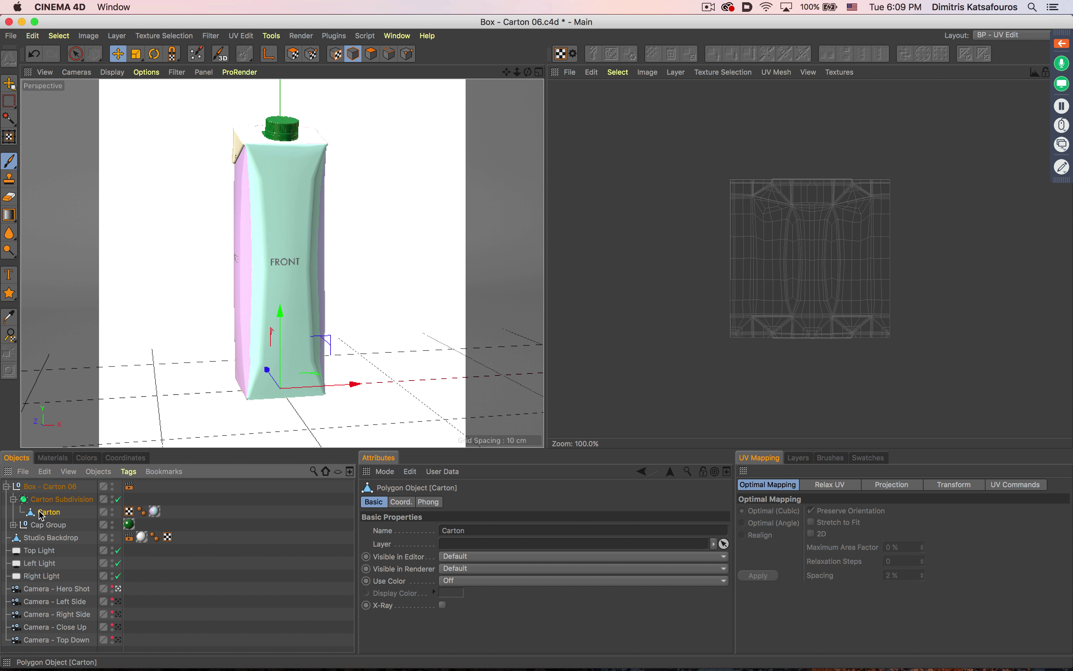
{"action": "scroll", "coordinate": [798, 236], "scroll_direction": "down", "scroll_amount": 2}
{"action": "scroll", "coordinate": [798, 236], "scroll_direction": "up", "scroll_amount": 5}
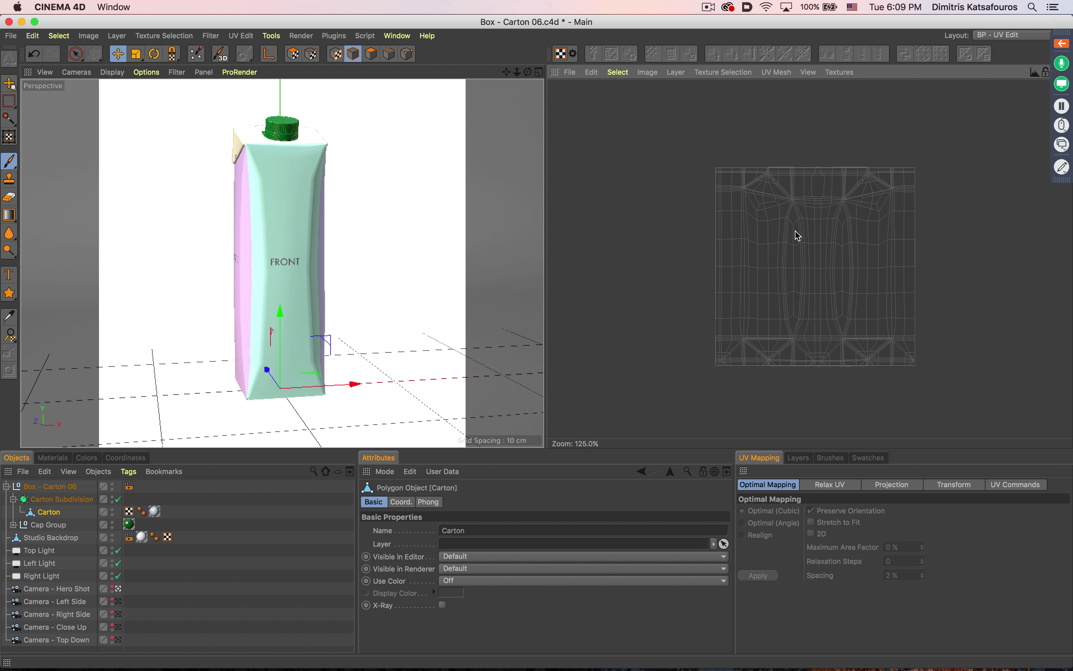
{"action": "scroll", "coordinate": [798, 236], "scroll_direction": "down", "scroll_amount": 1}
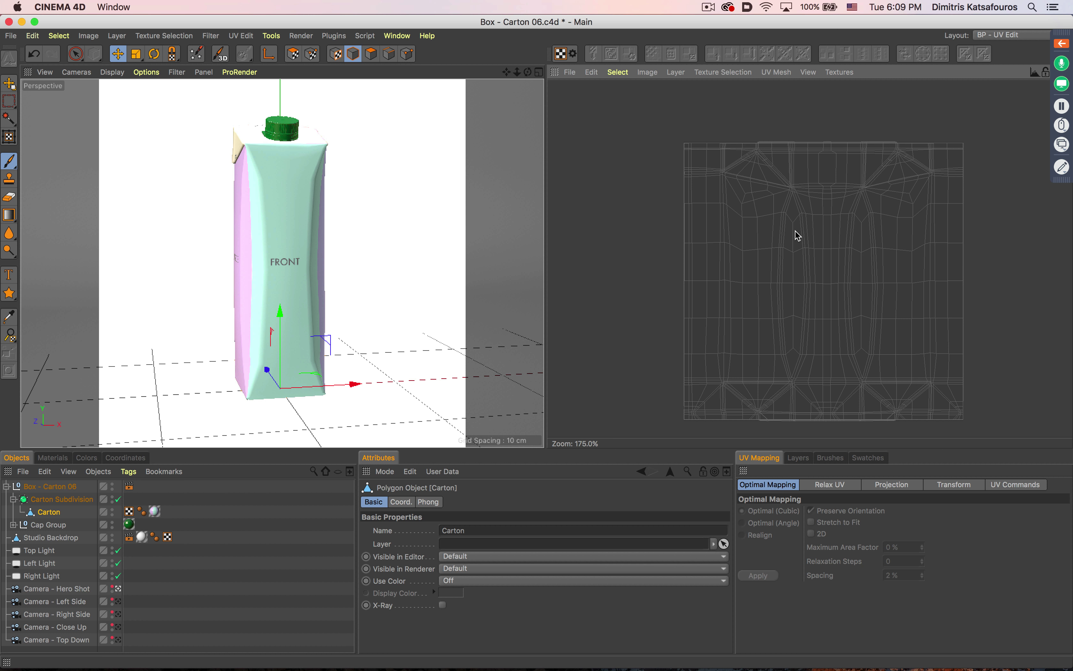
Switch to Finder and open Box - Carton 06.ai from the Box - Carton 06 folder in Illustrator
{"action": "key", "text": "super+Tab"}
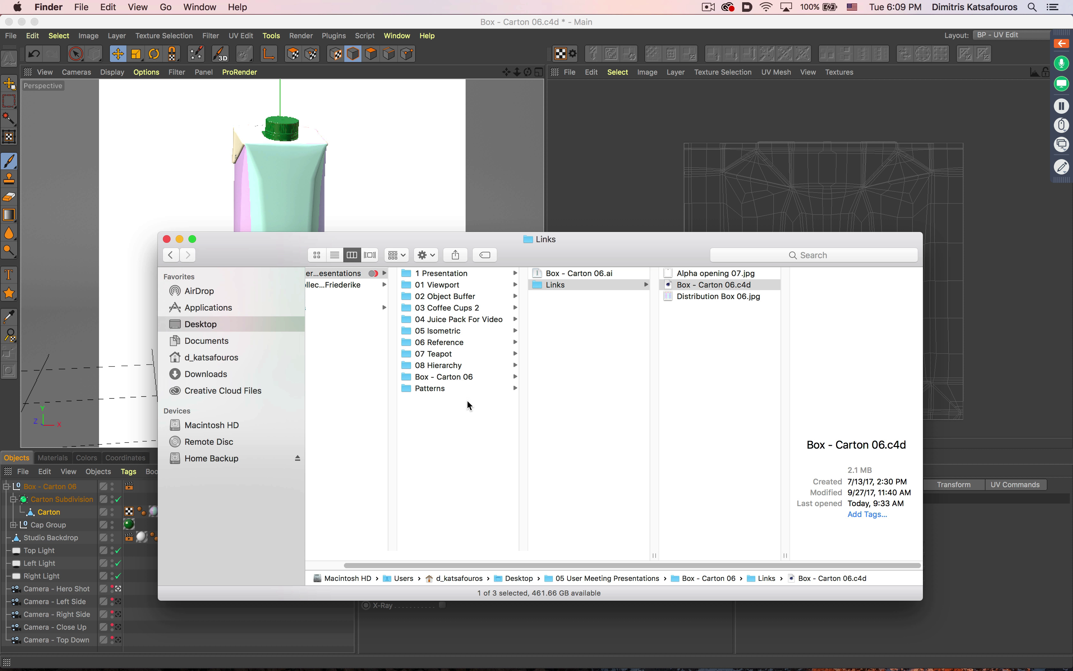
{"action": "left_click", "coordinate": [470, 377]}
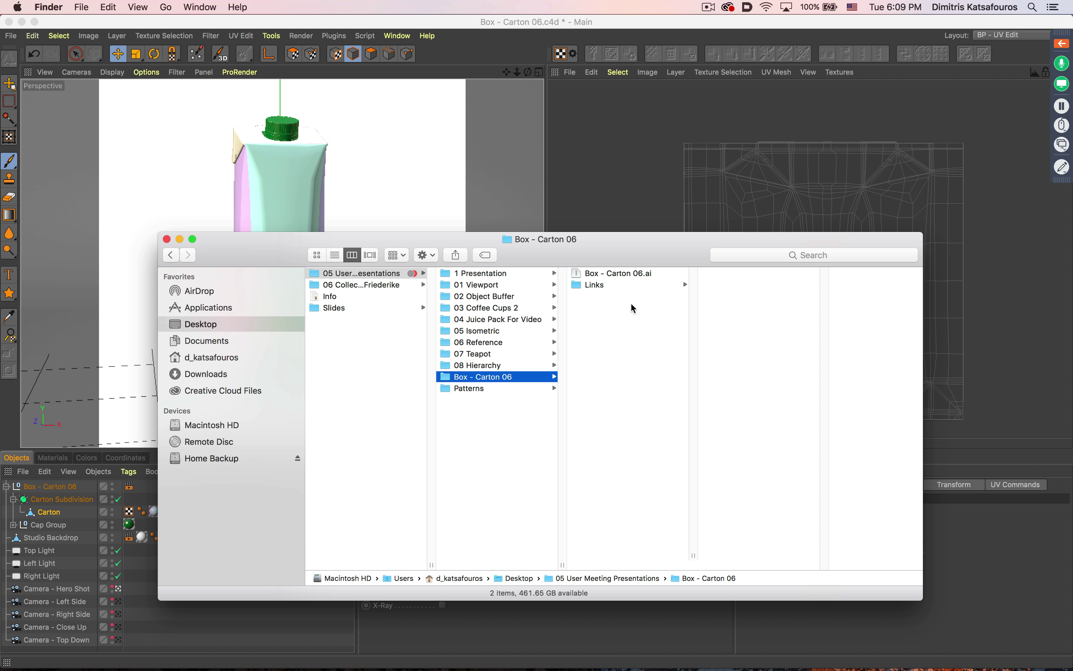
{"action": "left_click", "coordinate": [626, 273]}
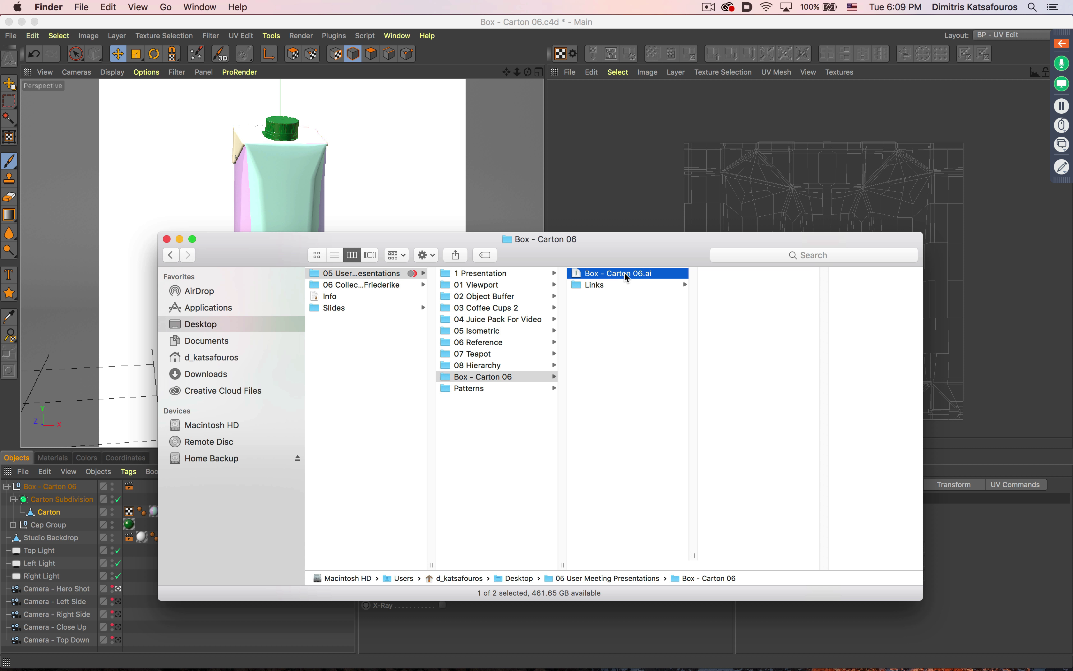
{"action": "left_click", "coordinate": [614, 285]}
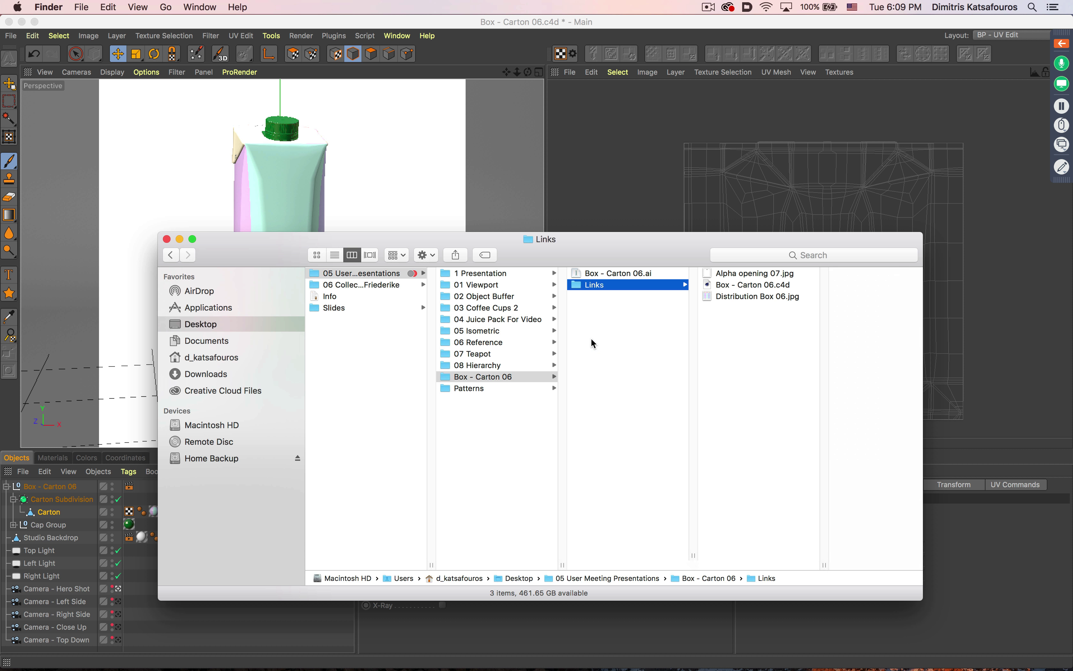
{"action": "double_click", "coordinate": [576, 273]}
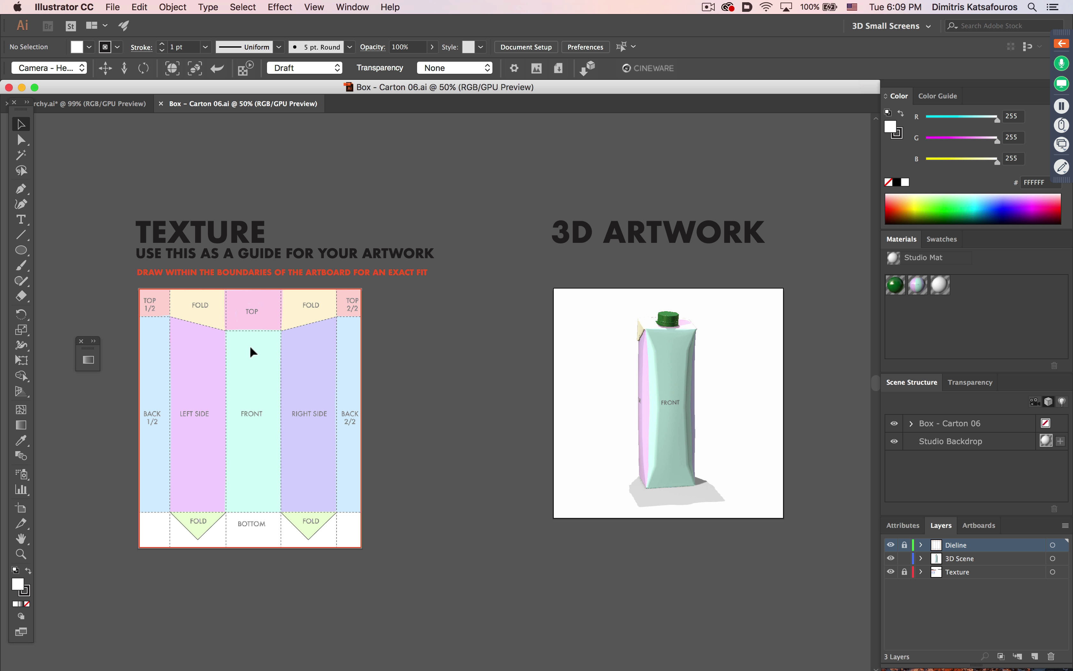
Select the placed carton scene in the 3D Artwork artboard, orbit its camera and restore the original view
{"action": "left_click", "coordinate": [624, 411]}
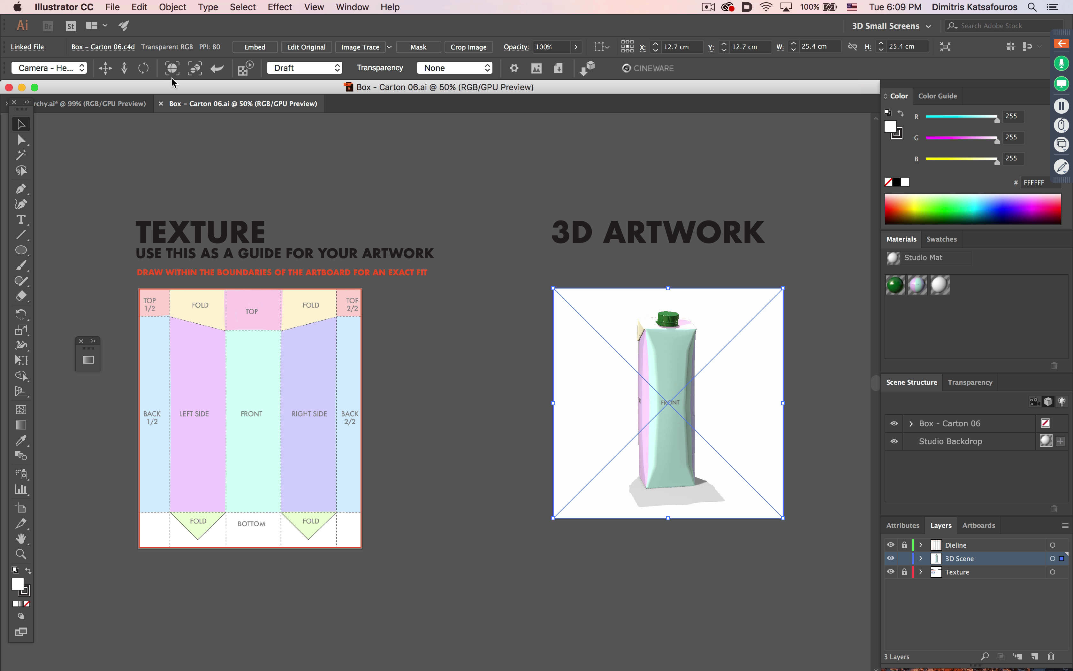
{"action": "left_click", "coordinate": [218, 70]}
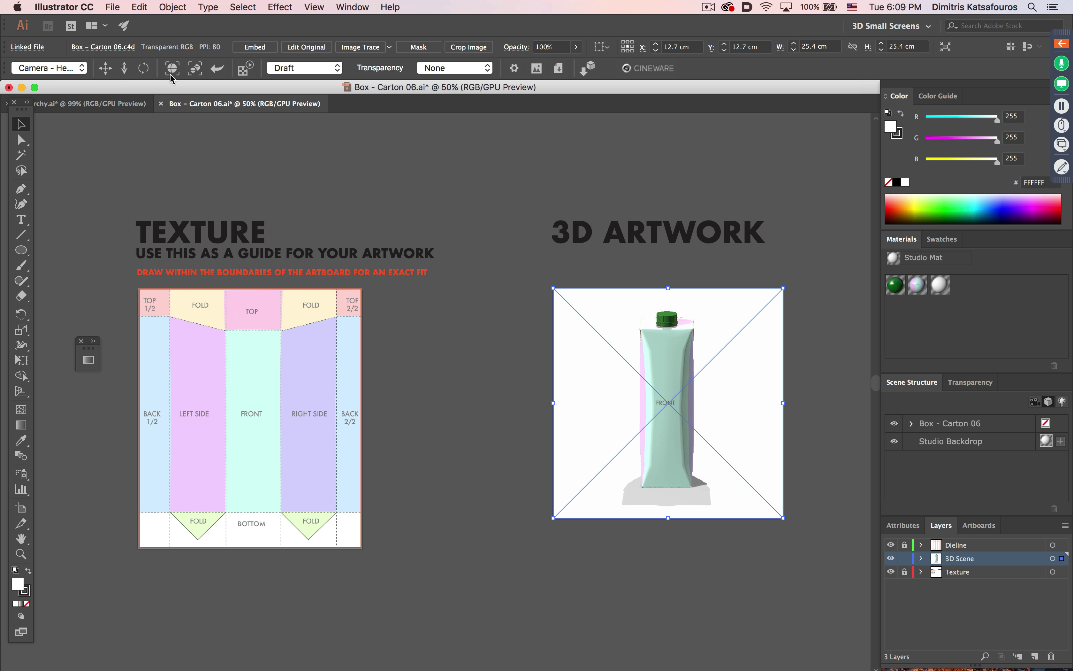
{"action": "left_click", "coordinate": [217, 72]}
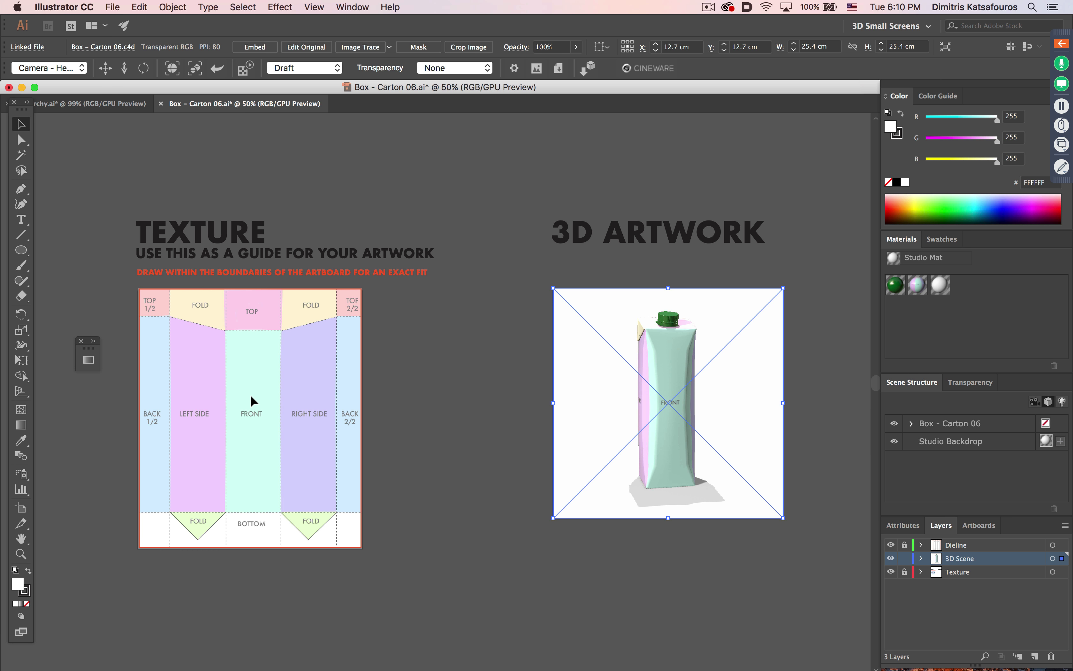
Draw a rectangle about 6.06 × 20.03 cm over the template's FRONT panel and fill it with blue 3F24FF
{"action": "key", "text": "m"}
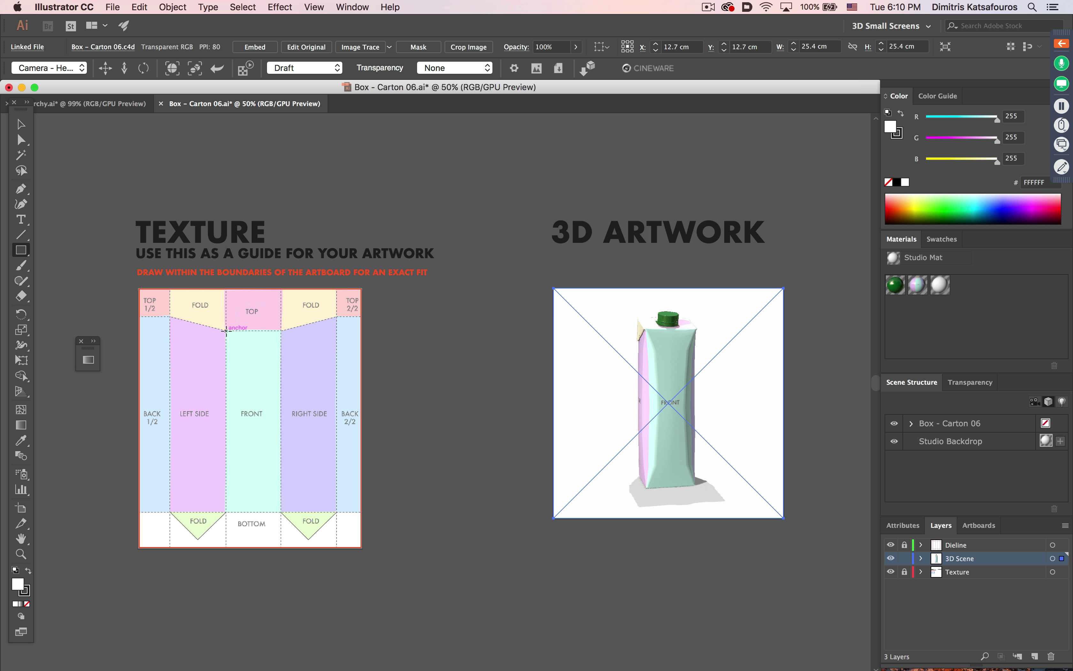
{"action": "left_click_drag", "start_coordinate": [226, 331], "coordinate": [283, 513]}
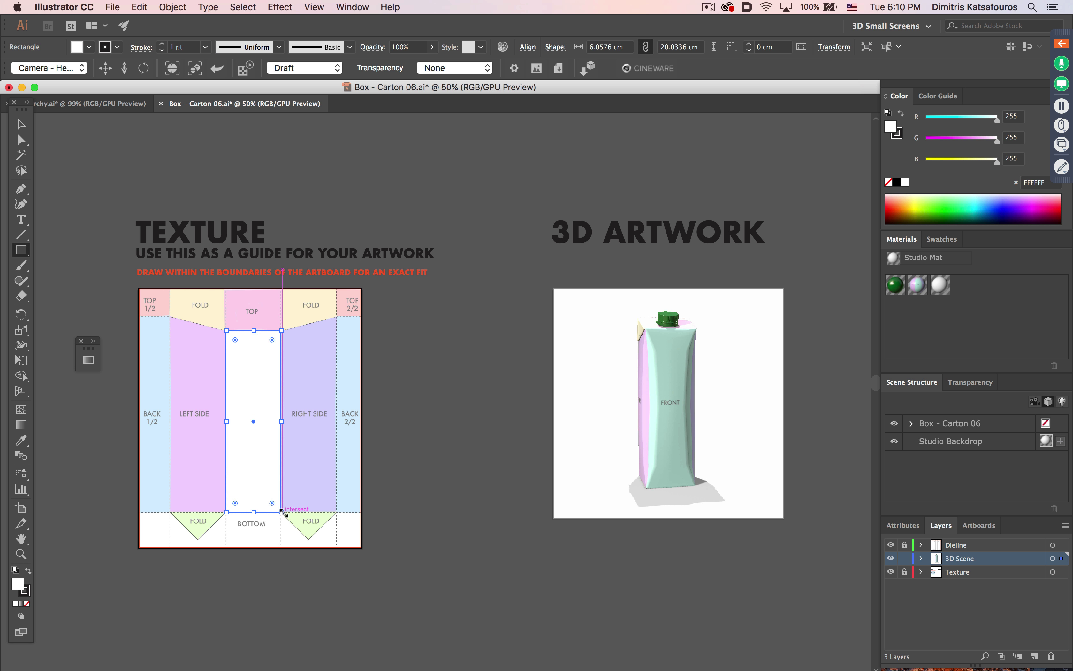
{"action": "left_click_drag", "start_coordinate": [958, 119], "coordinate": [936, 141]}
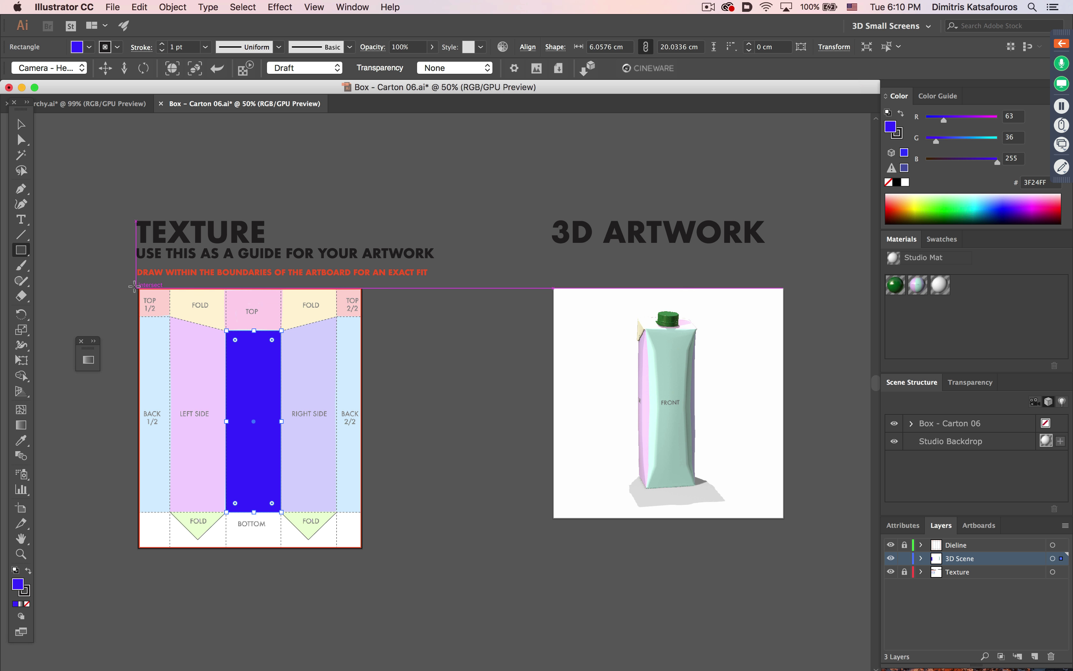
Draw a rectangle about 24.69 × 28.73 cm over the whole texture artboard, send it behind the blue one and fill it with D624FF
{"action": "left_click_drag", "start_coordinate": [135, 286], "coordinate": [363, 548]}
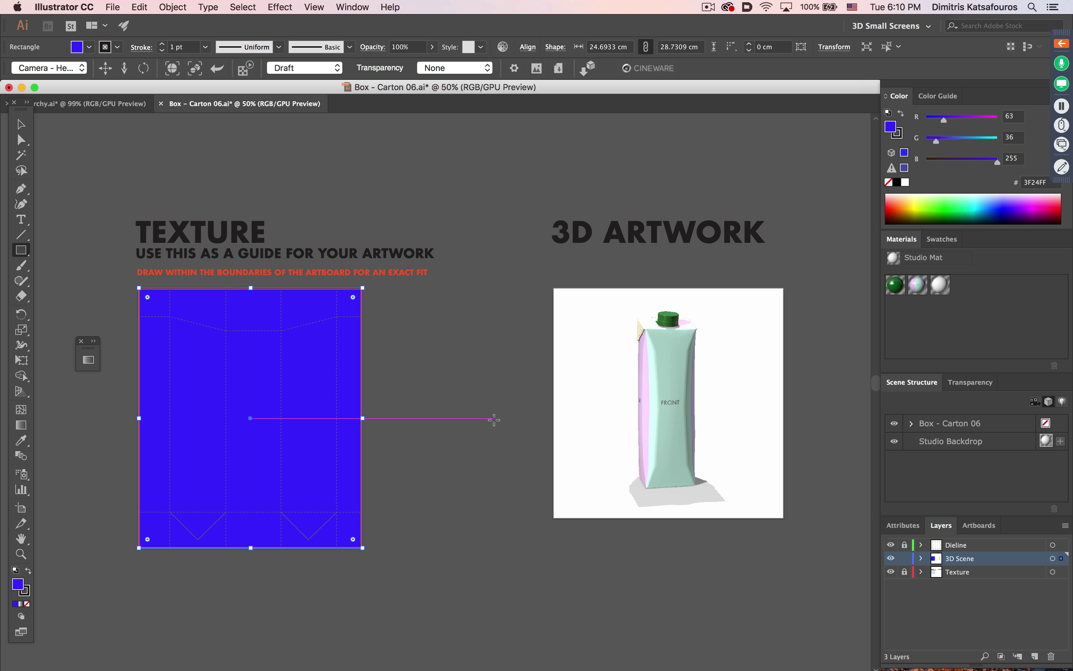
{"action": "left_click", "coordinate": [985, 118]}
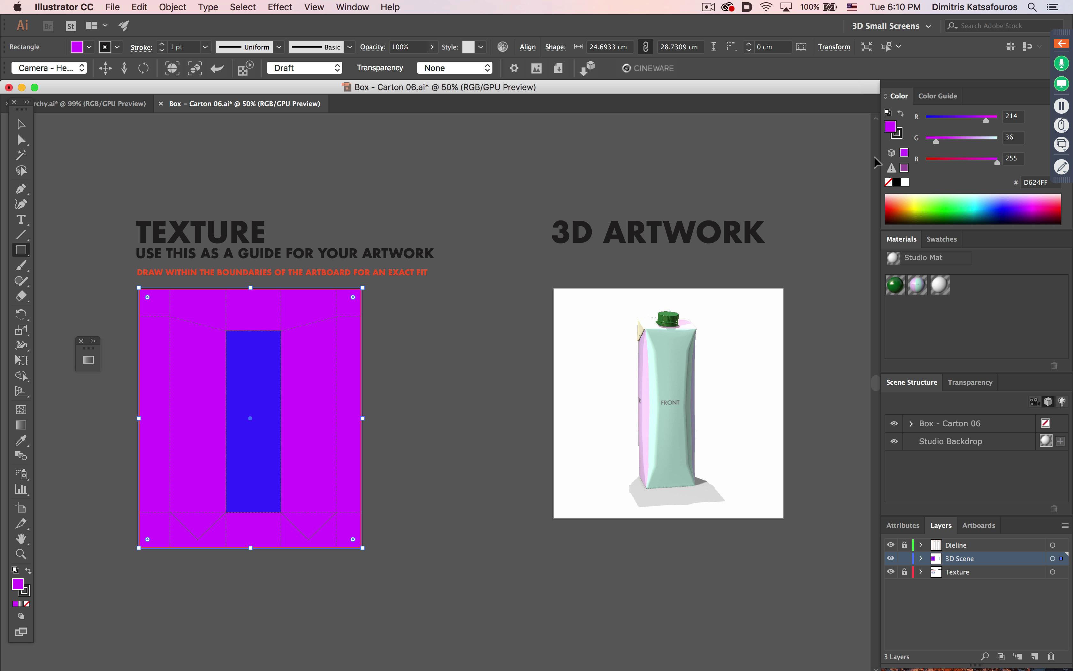
Select both rectangles and apply them as the Color texture of the Cover material
{"action": "key", "text": "v"}
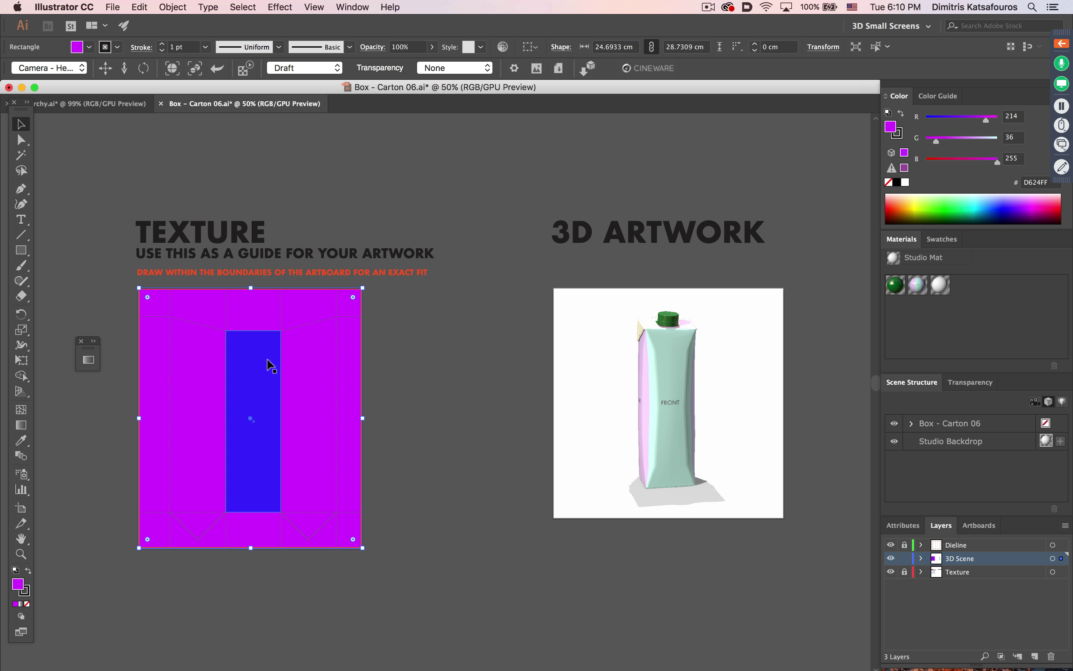
{"action": "left_click", "coordinate": [263, 363]}
{"action": "left_click", "coordinate": [309, 368], "text": "shift"}
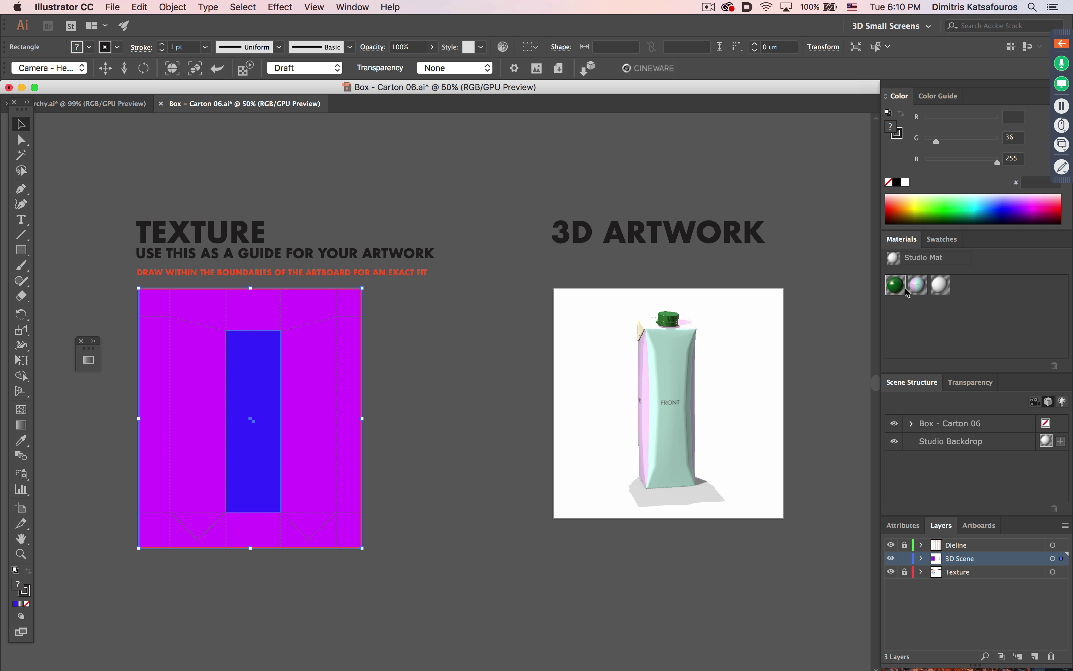
{"action": "left_click", "coordinate": [921, 288]}
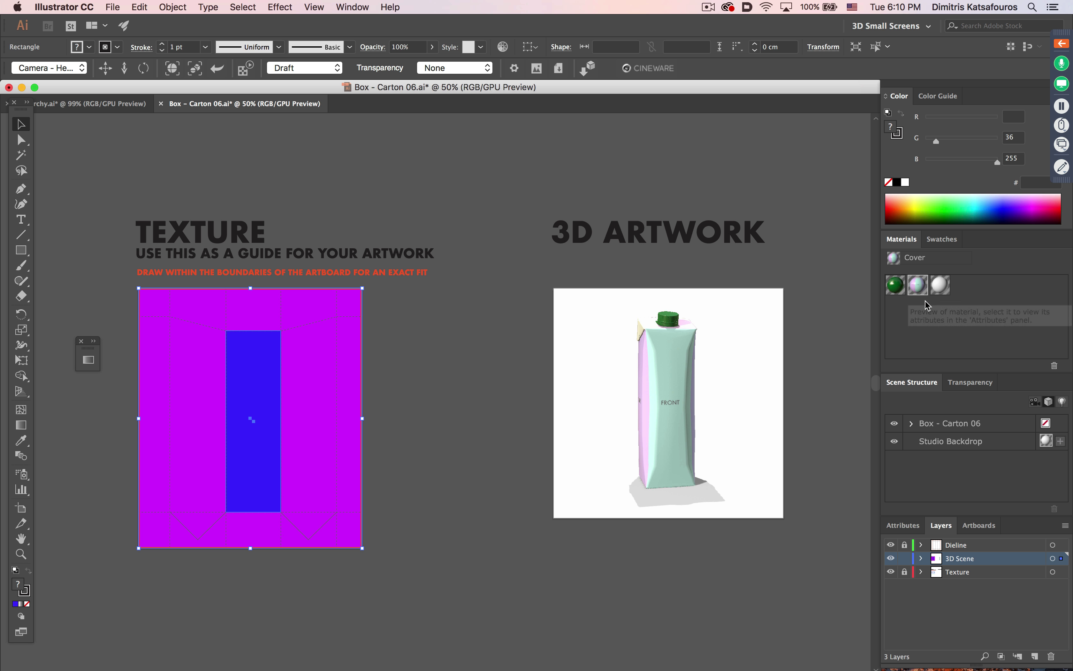
{"action": "left_click", "coordinate": [909, 528]}
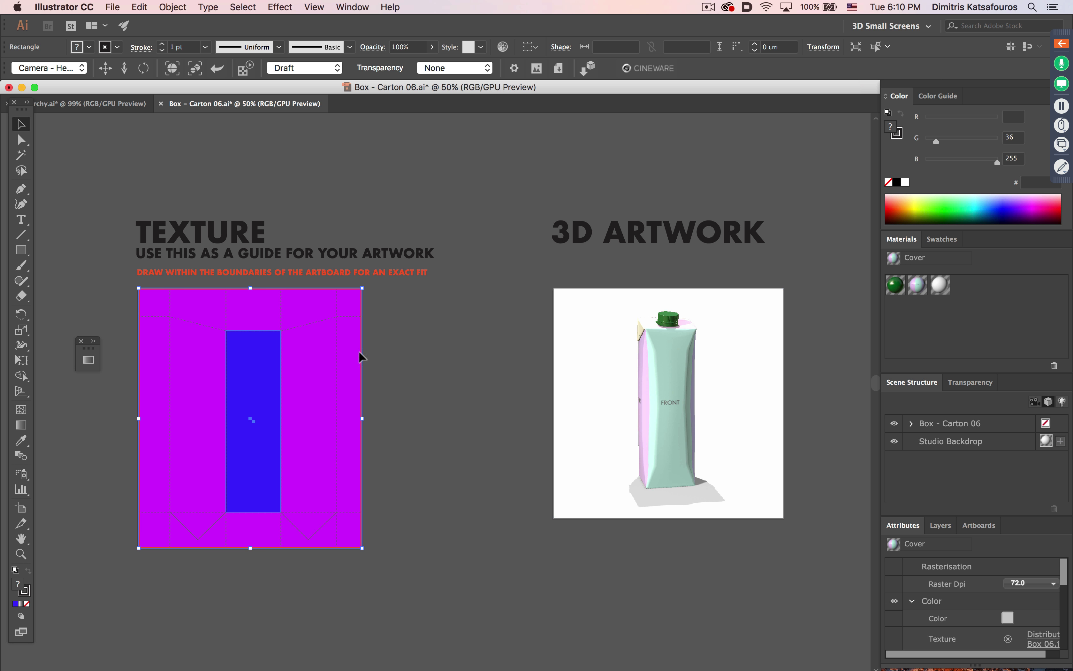
{"action": "left_click_drag", "start_coordinate": [321, 365], "coordinate": [943, 635]}
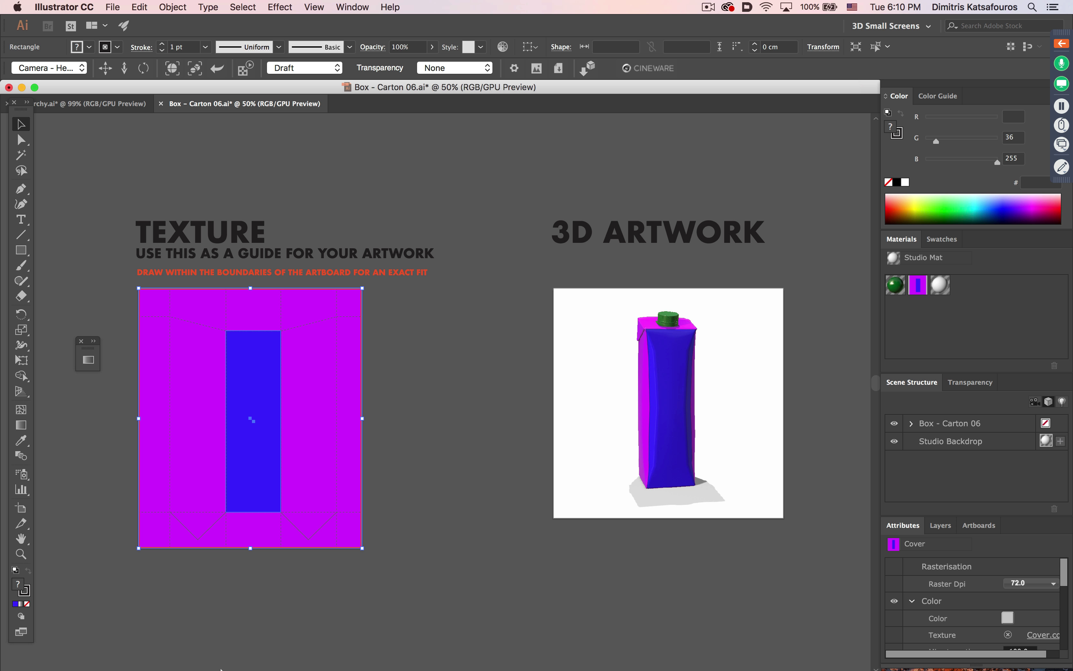
Switch to Safari and open turbosquid.com/cineware
{"action": "left_click", "coordinate": [310, 651]}
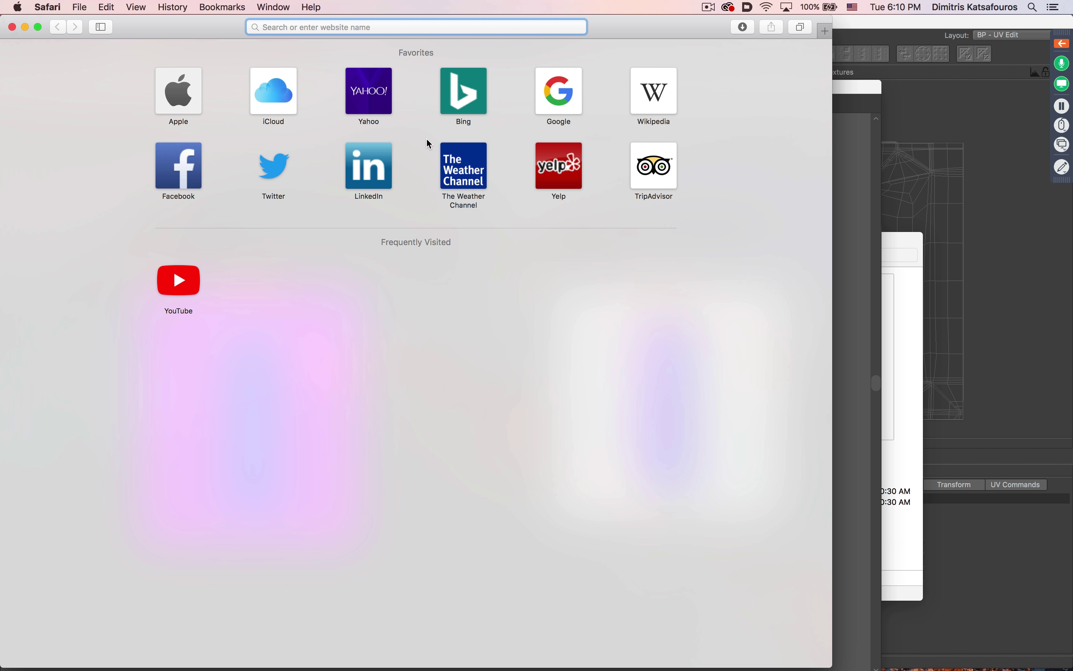
{"action": "type", "text": "tur"}
{"action": "key", "text": "Right"}
{"action": "type", "text": "/"}
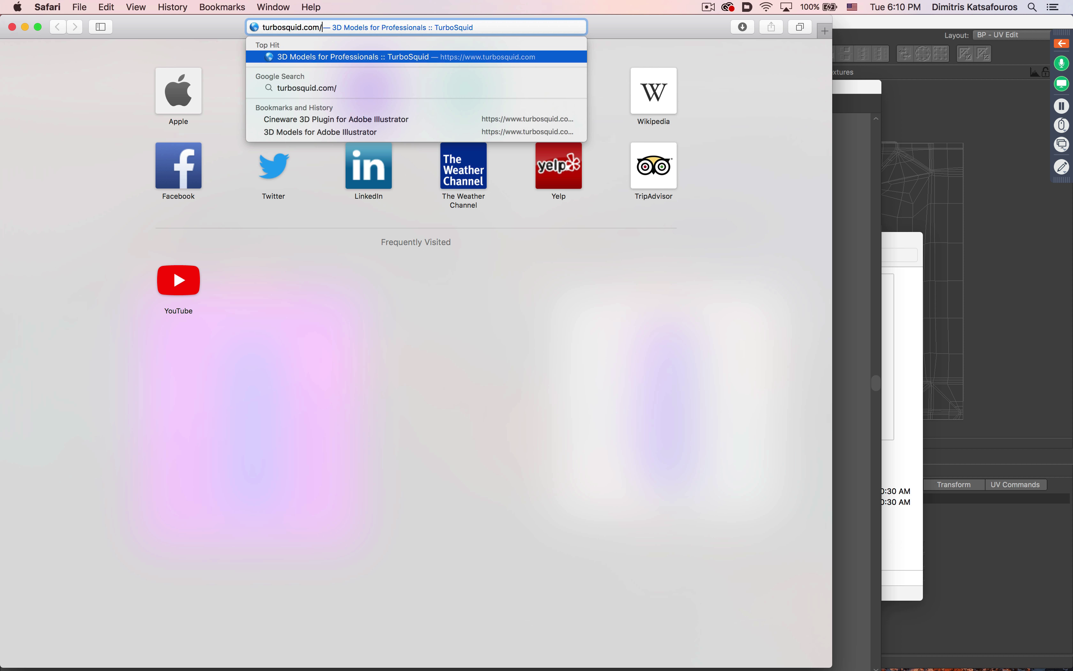
{"action": "type", "text": "cineware"}
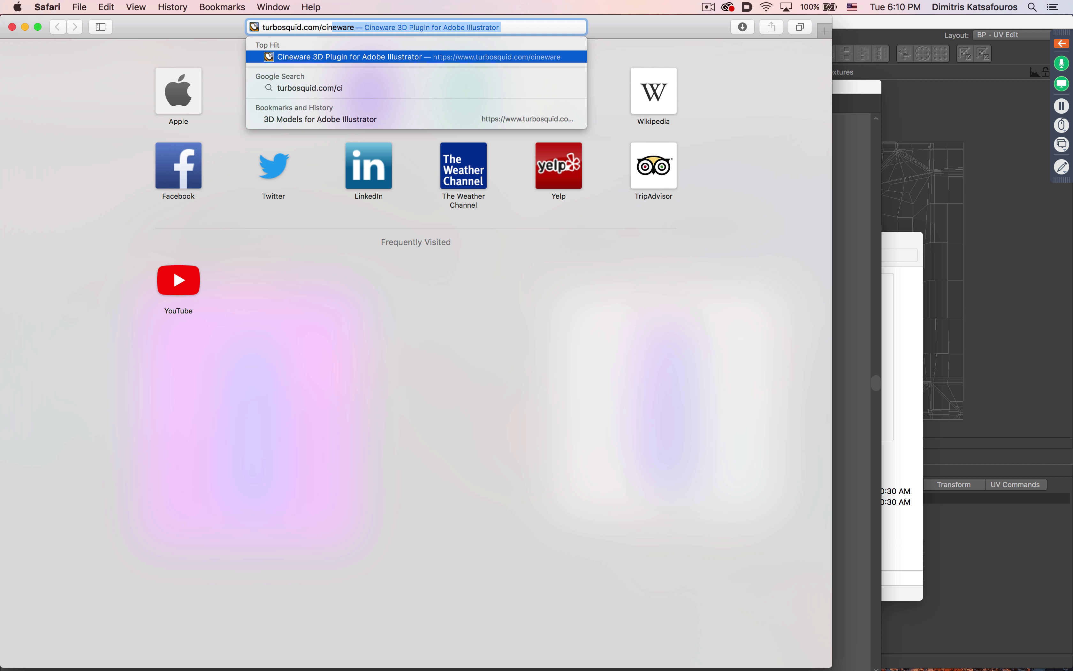
{"action": "key", "text": "Return"}
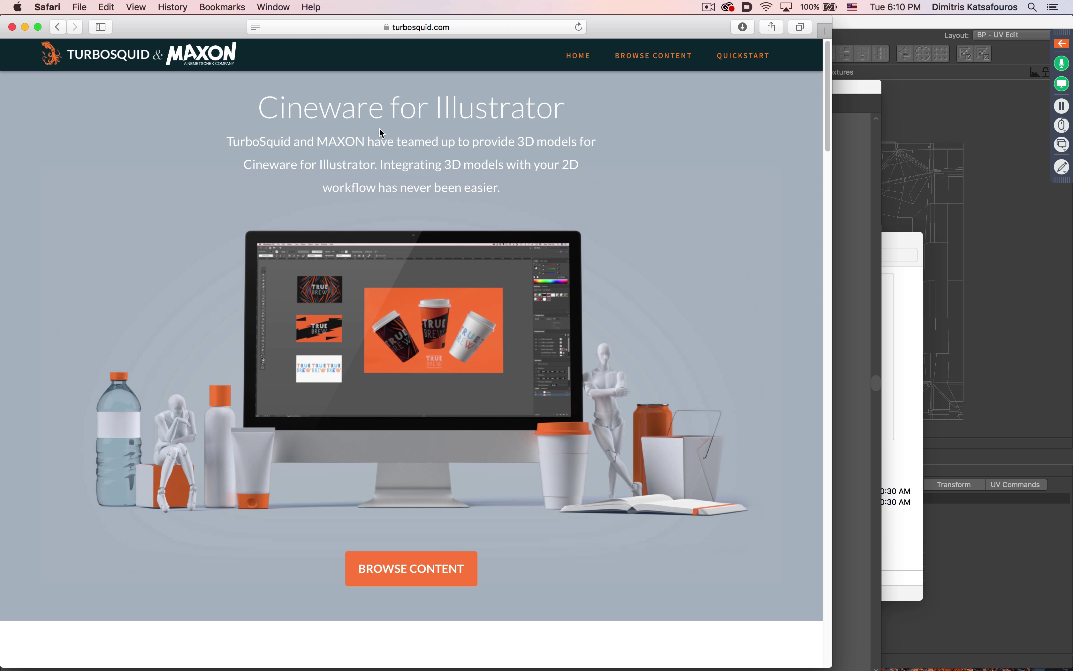
Browse the Cineware page and examine its free downloadable models and priced packaging collections
{"action": "scroll", "coordinate": [378, 226], "scroll_direction": "down", "scroll_amount": 5}
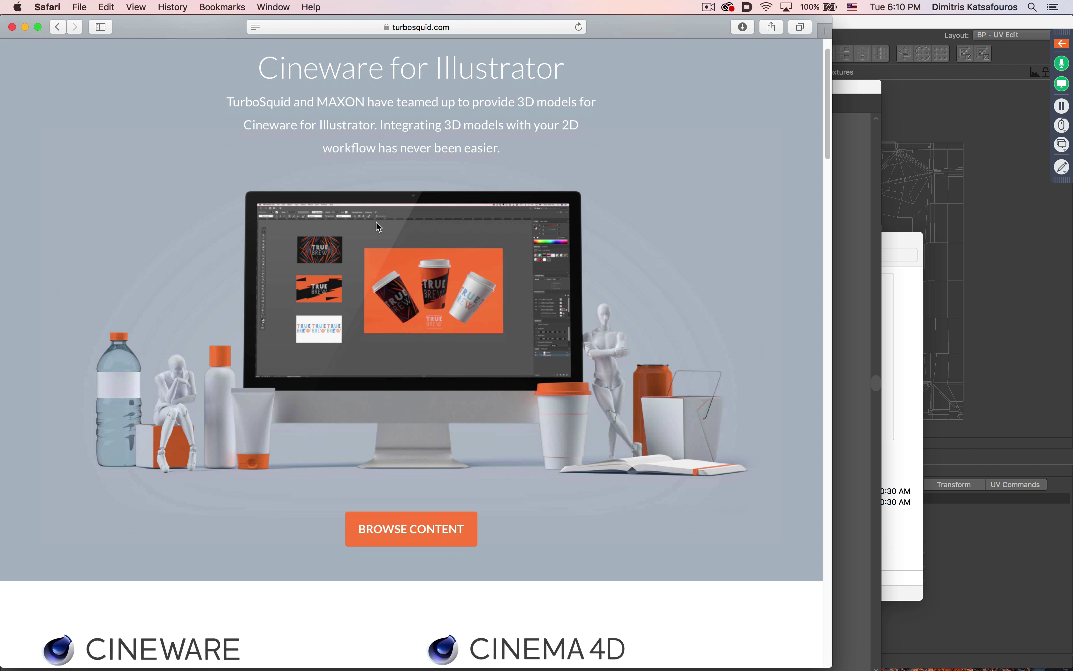
{"action": "scroll", "coordinate": [378, 226], "scroll_direction": "down", "scroll_amount": 20}
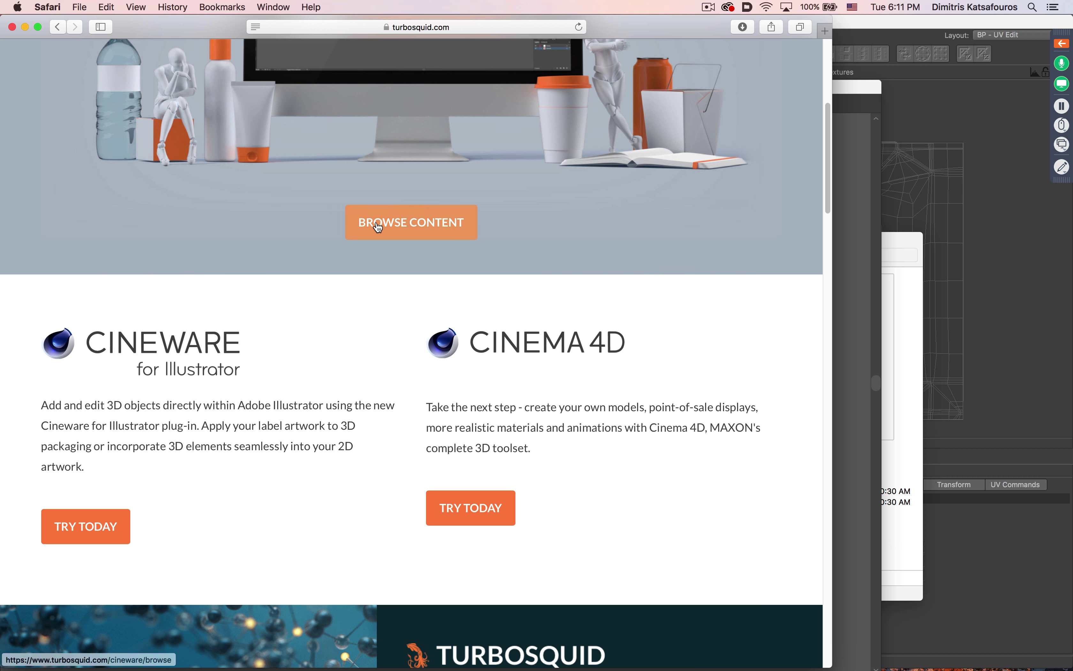
{"action": "scroll", "coordinate": [378, 226], "scroll_direction": "down", "scroll_amount": 20}
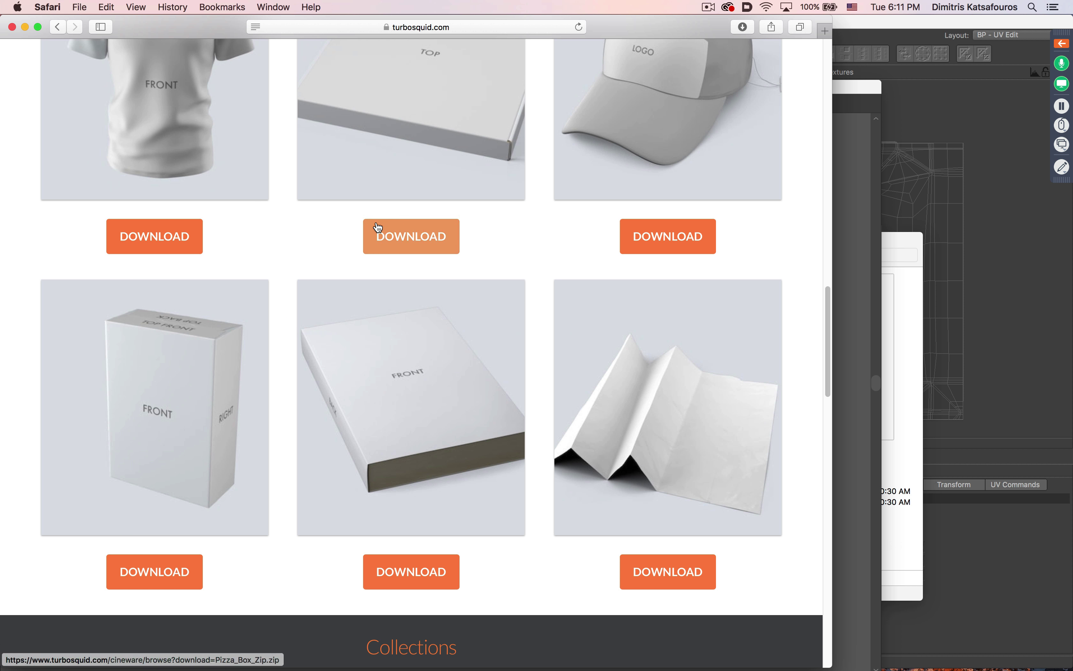
{"action": "scroll", "coordinate": [376, 221], "scroll_direction": "down", "scroll_amount": 18}
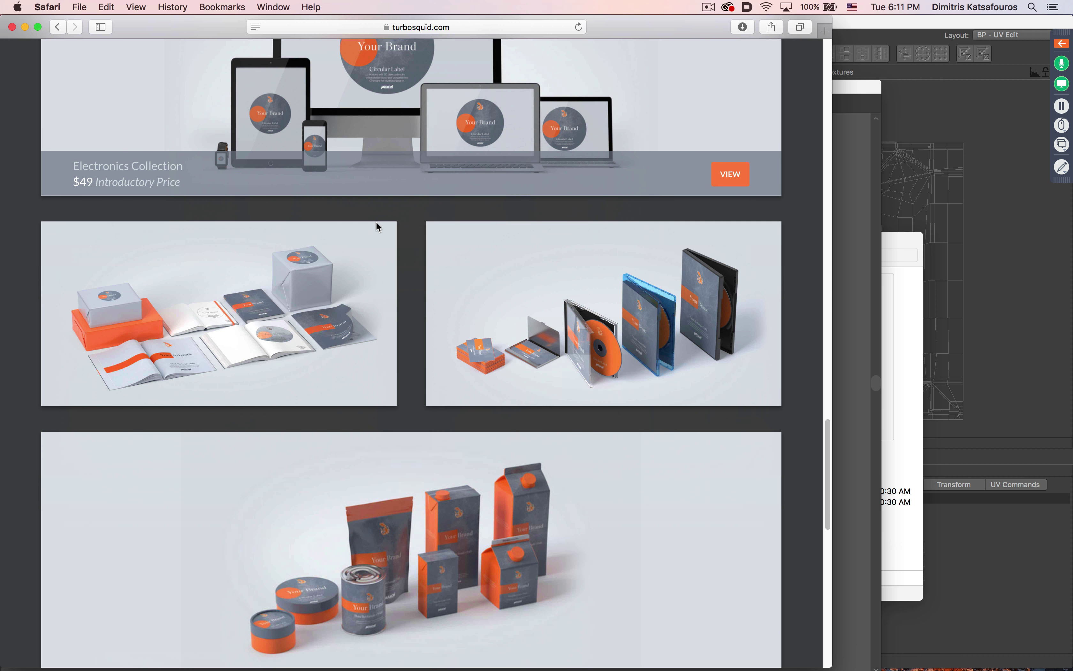
{"action": "scroll", "coordinate": [364, 281], "scroll_direction": "down", "scroll_amount": 5}
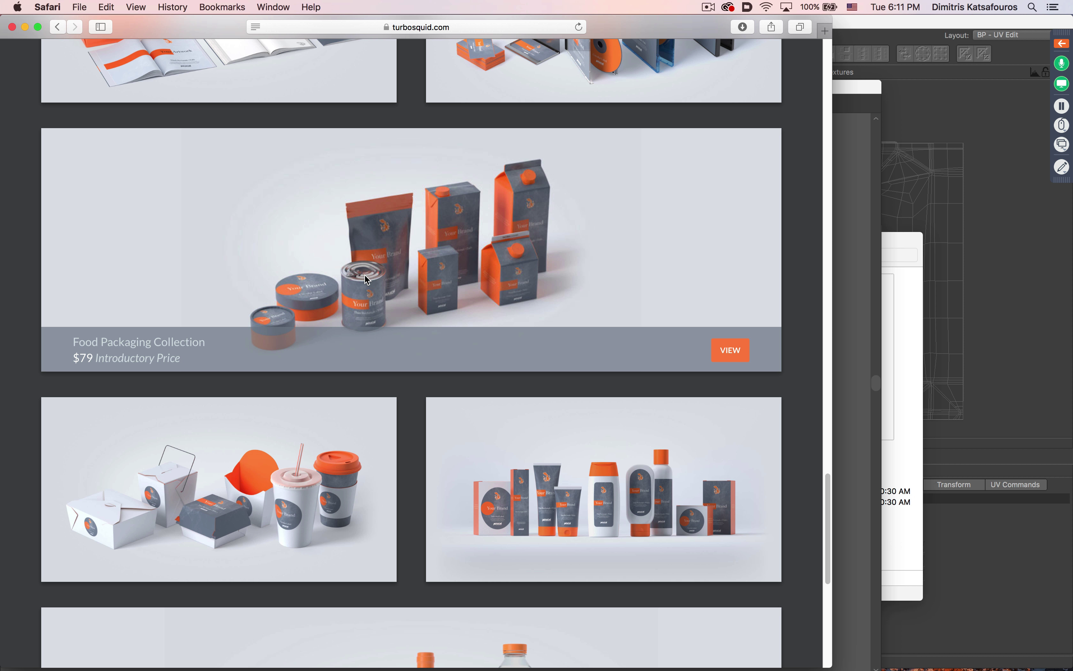
{"action": "scroll", "coordinate": [364, 279], "scroll_direction": "down", "scroll_amount": 10}
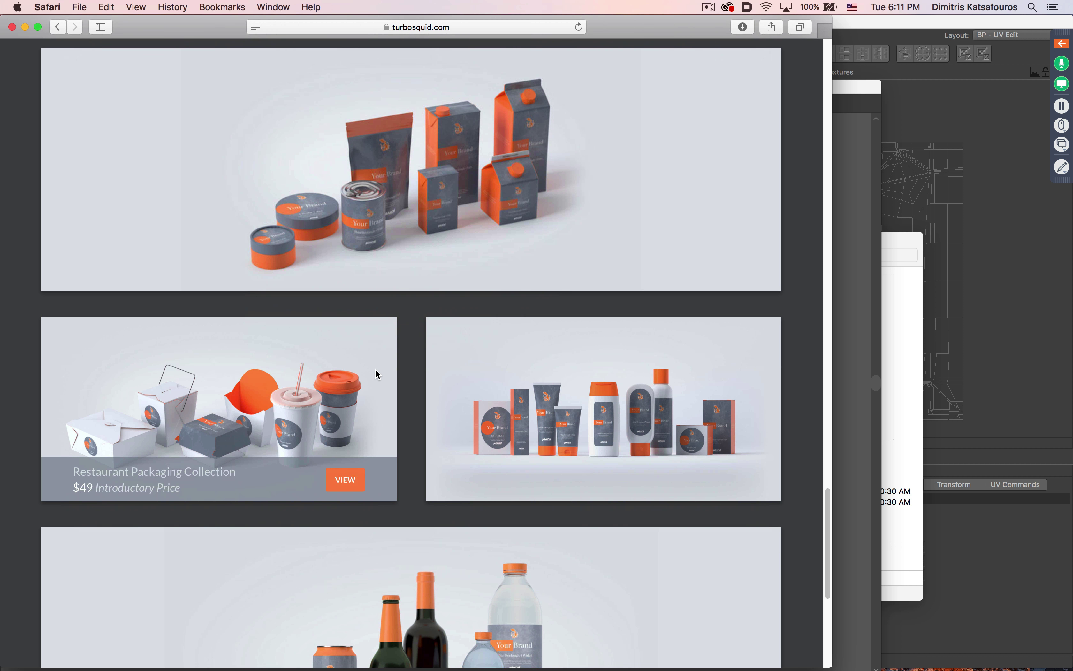
{"action": "scroll", "coordinate": [377, 374], "scroll_direction": "down", "scroll_amount": 2}
Return to Illustrator, browse the free models and collections in Cineware's TurboSquid content browser, close it and clear the selection
{"action": "key", "text": "super+Tab"}
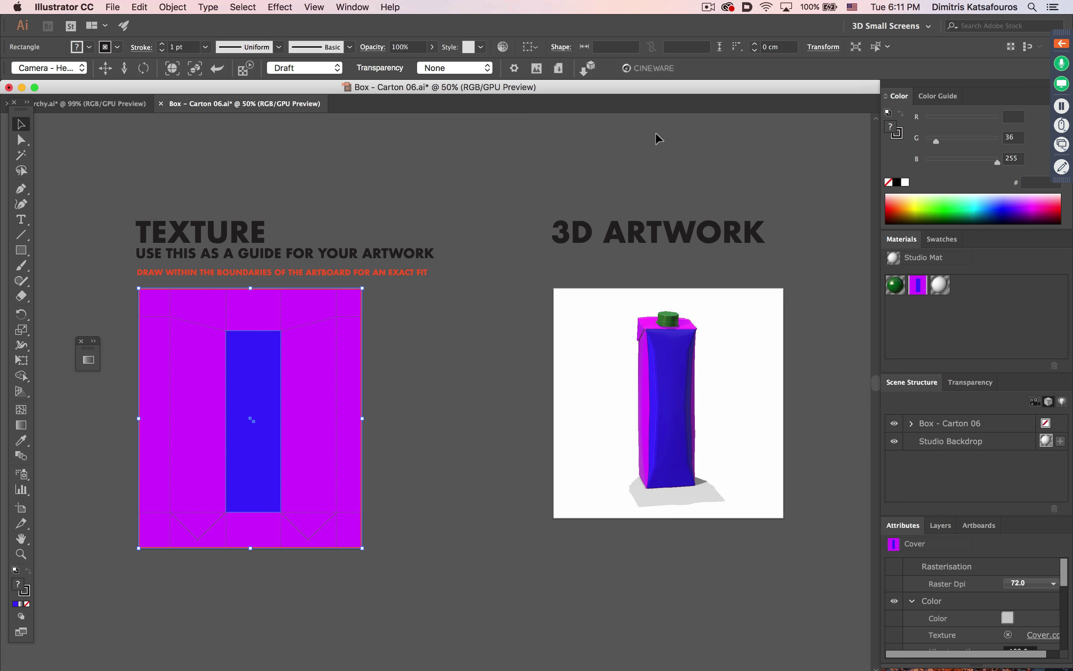
{"action": "left_click", "coordinate": [591, 69]}
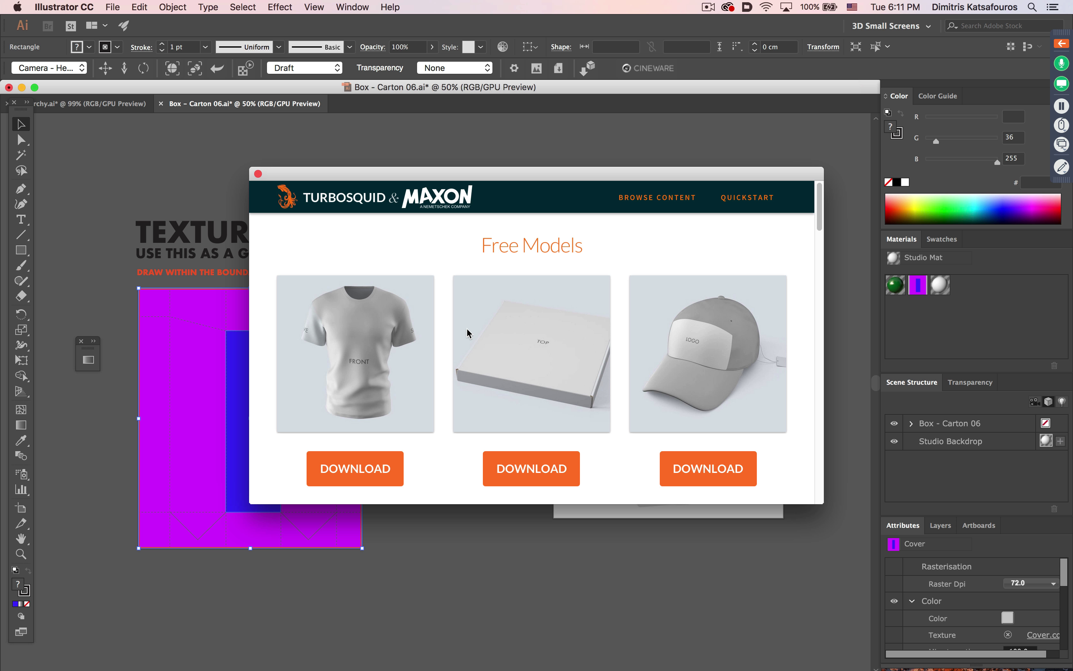
{"action": "scroll", "coordinate": [467, 327], "scroll_direction": "down", "scroll_amount": 5}
{"action": "scroll", "coordinate": [467, 328], "scroll_direction": "down", "scroll_amount": 6}
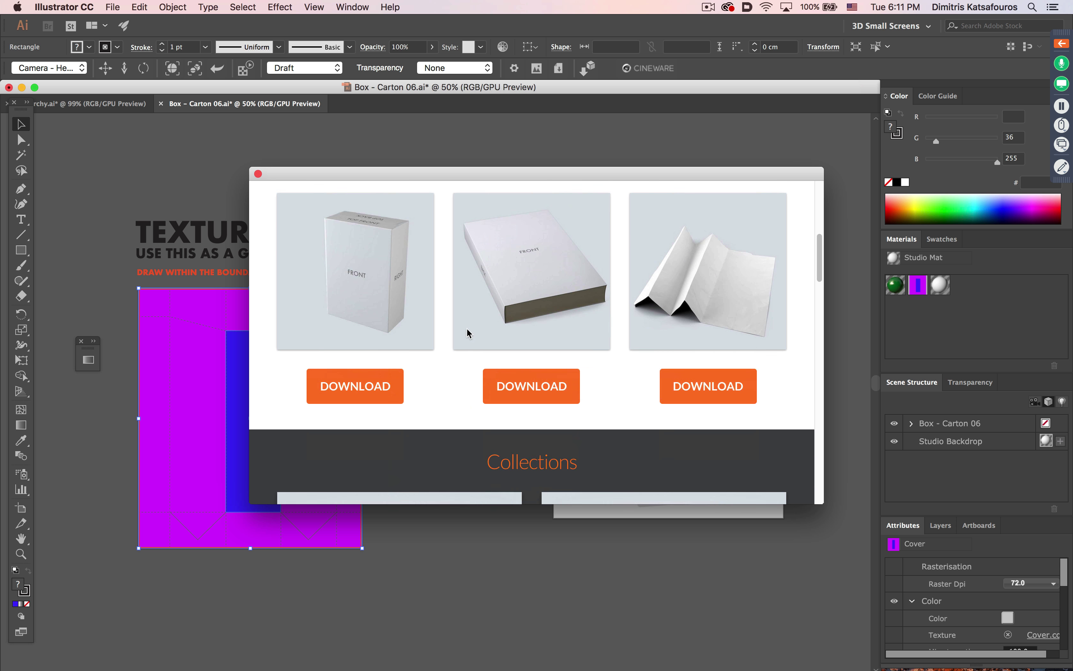
{"action": "scroll", "coordinate": [467, 328], "scroll_direction": "down", "scroll_amount": 9}
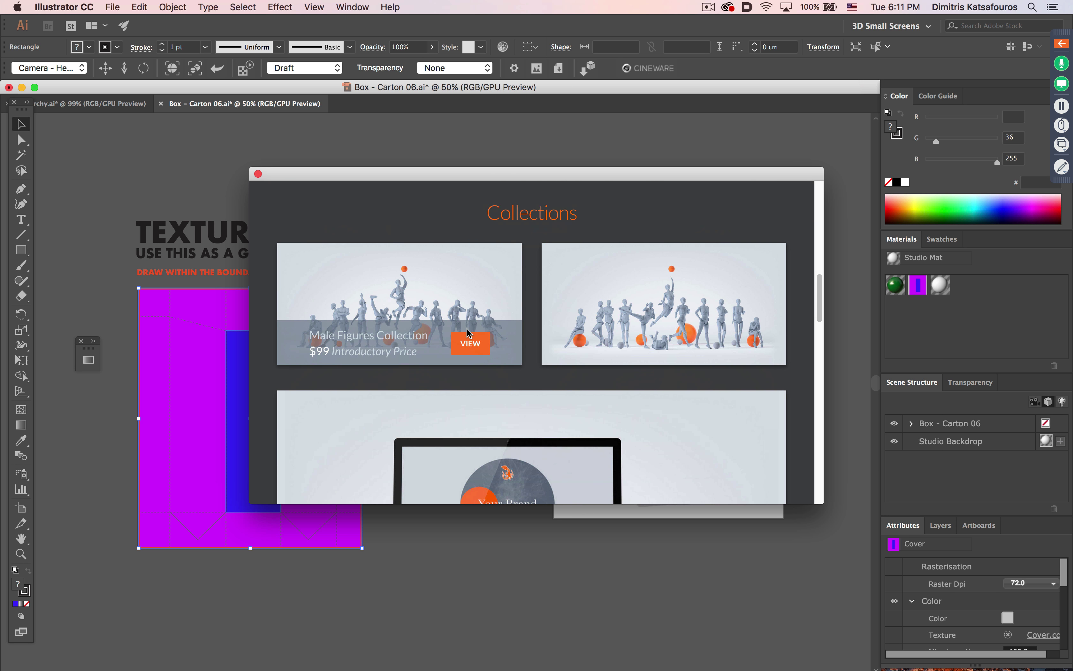
{"action": "scroll", "coordinate": [467, 333], "scroll_direction": "up", "scroll_amount": 5}
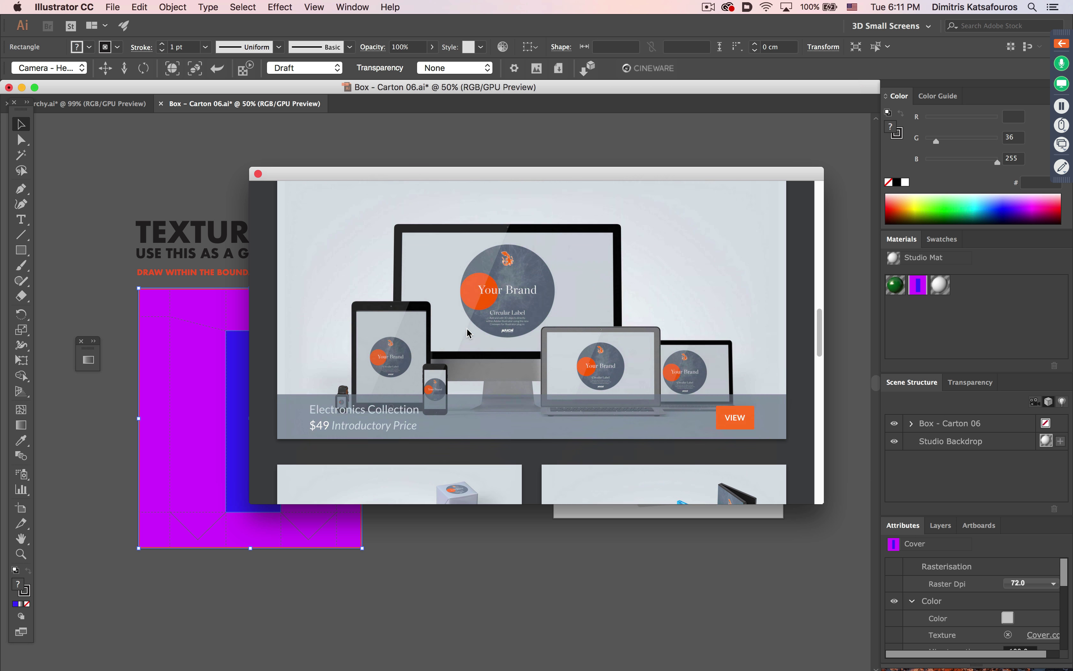
{"action": "left_click", "coordinate": [258, 173]}
{"action": "left_click", "coordinate": [334, 166]}
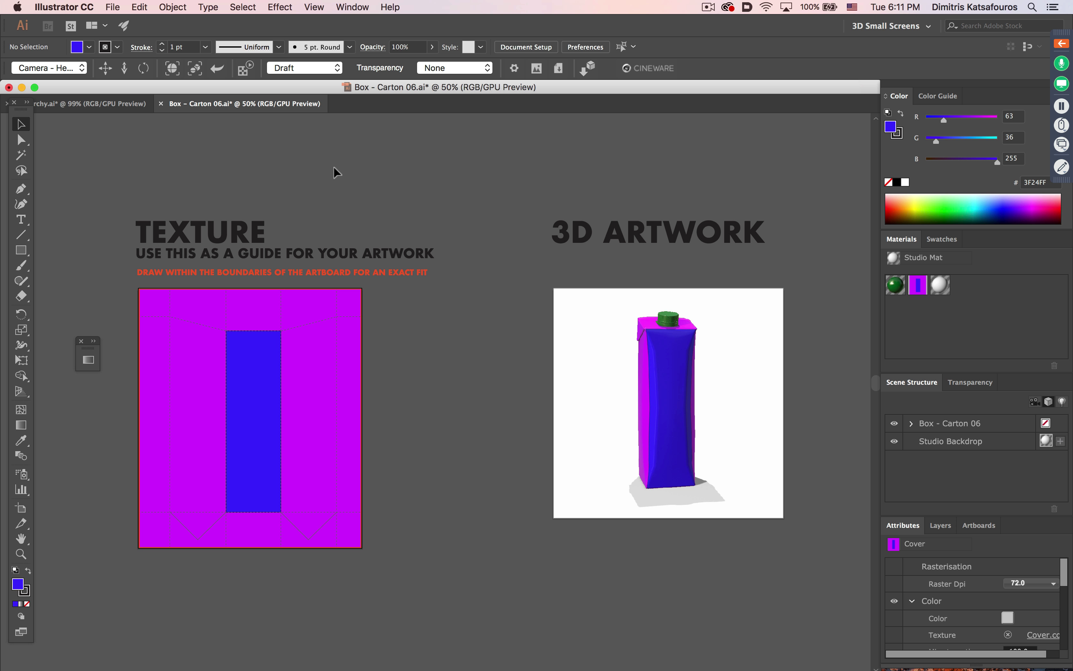
Bring up Box - Carton 06.c4d in Cinema 4D from Finder's Links folder, decline reopening the project and switch to the Standard layout
{"action": "key", "text": "super+Tab"}
{"action": "key", "text": "super+Tab"}
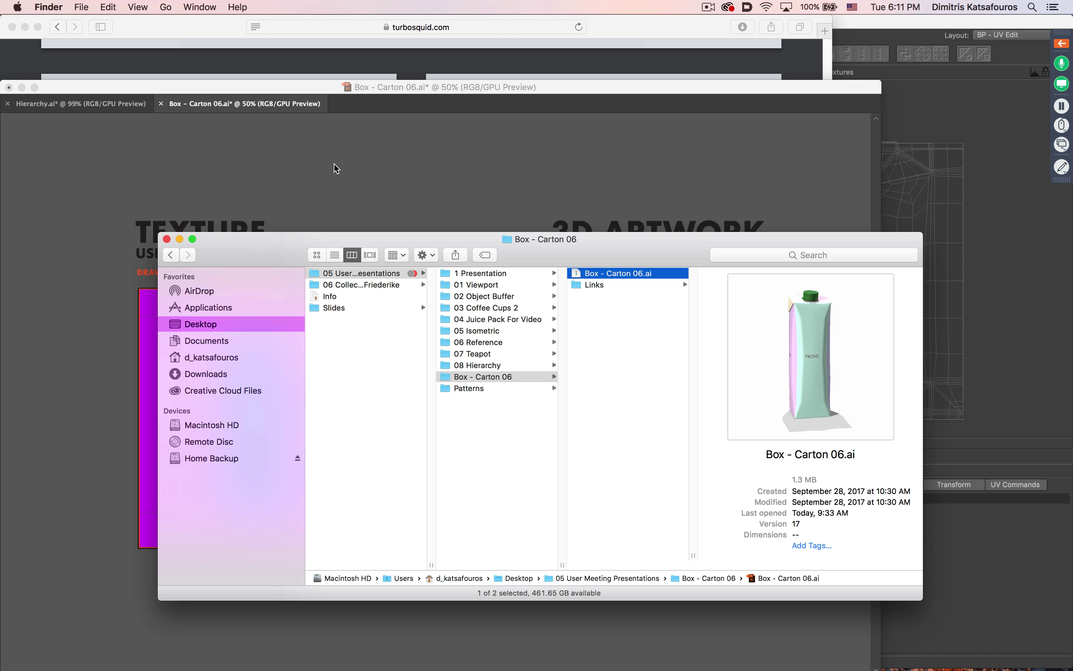
{"action": "left_click", "coordinate": [650, 284]}
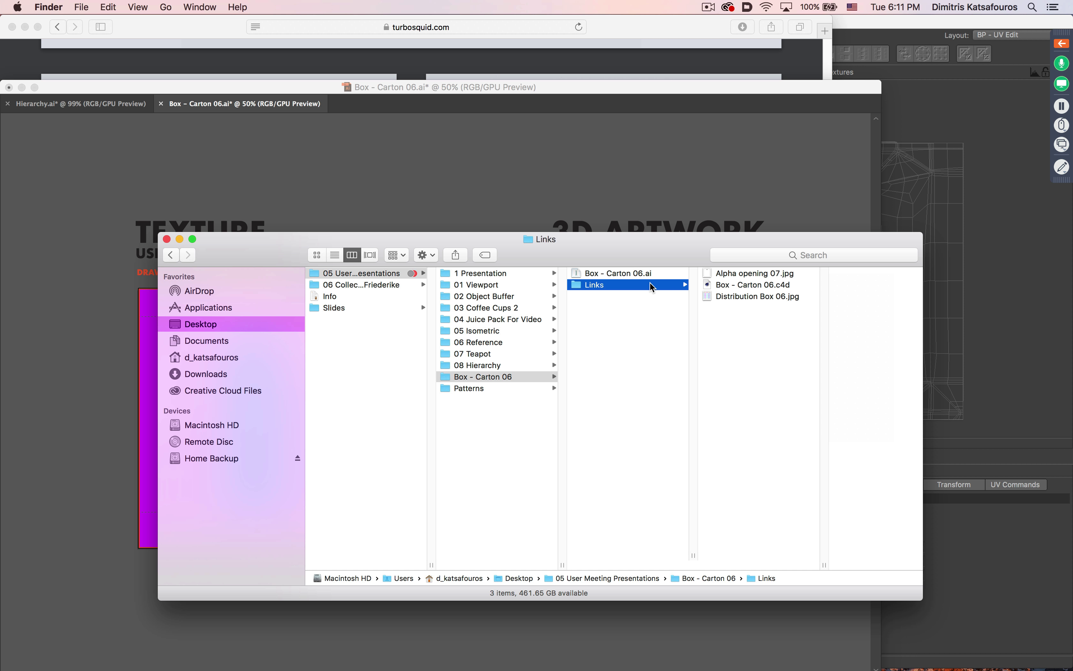
{"action": "double_click", "coordinate": [759, 283]}
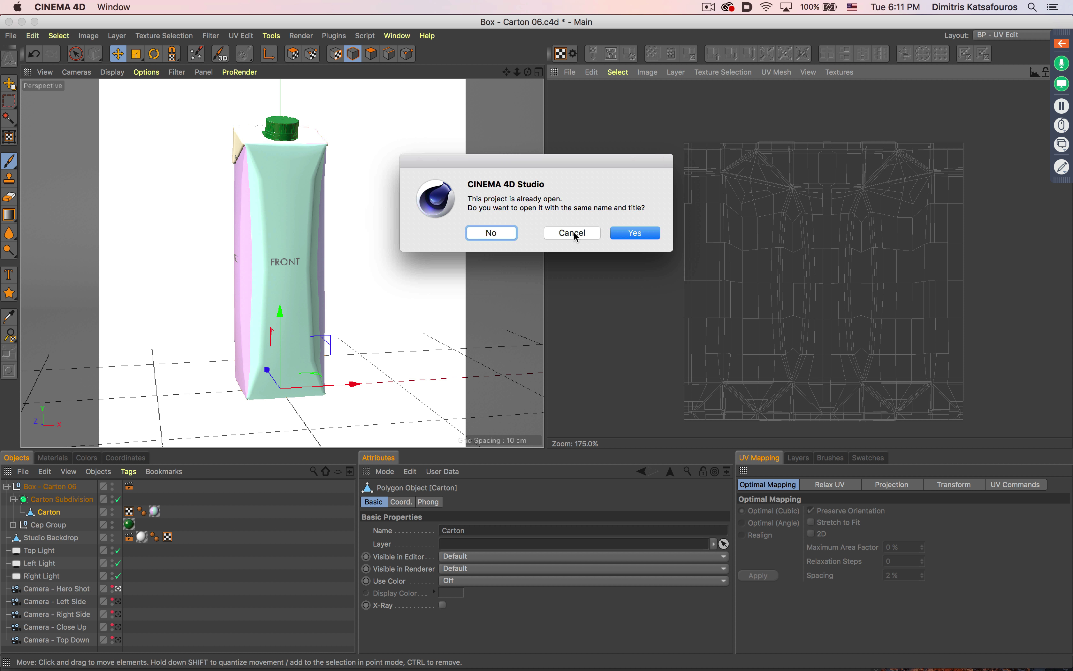
{"action": "left_click", "coordinate": [573, 233]}
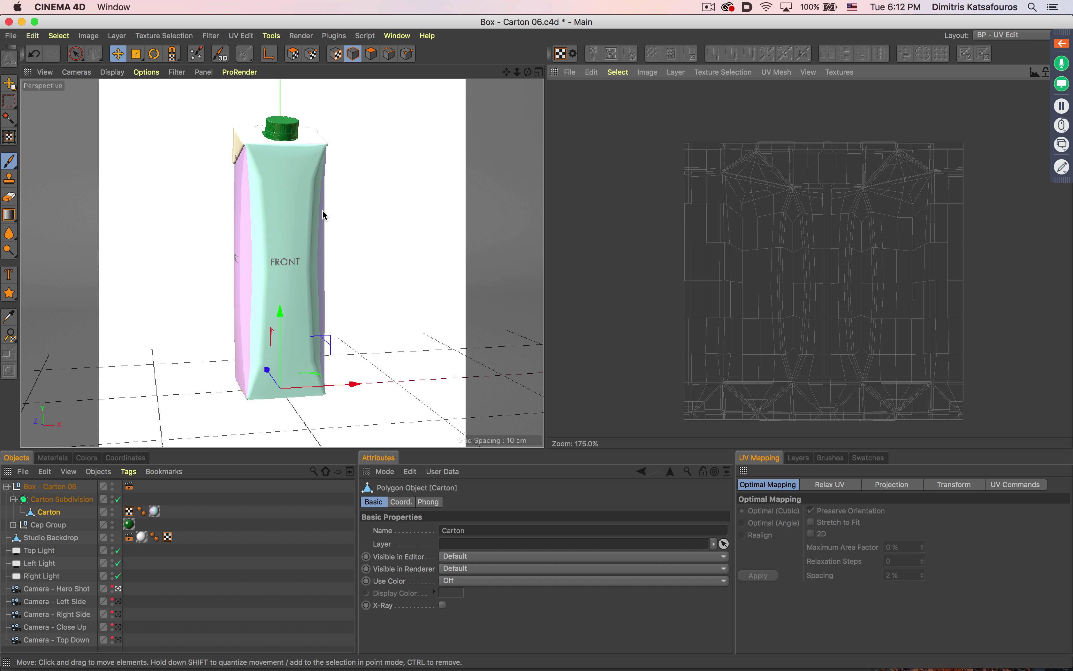
{"action": "left_click", "coordinate": [1030, 35]}
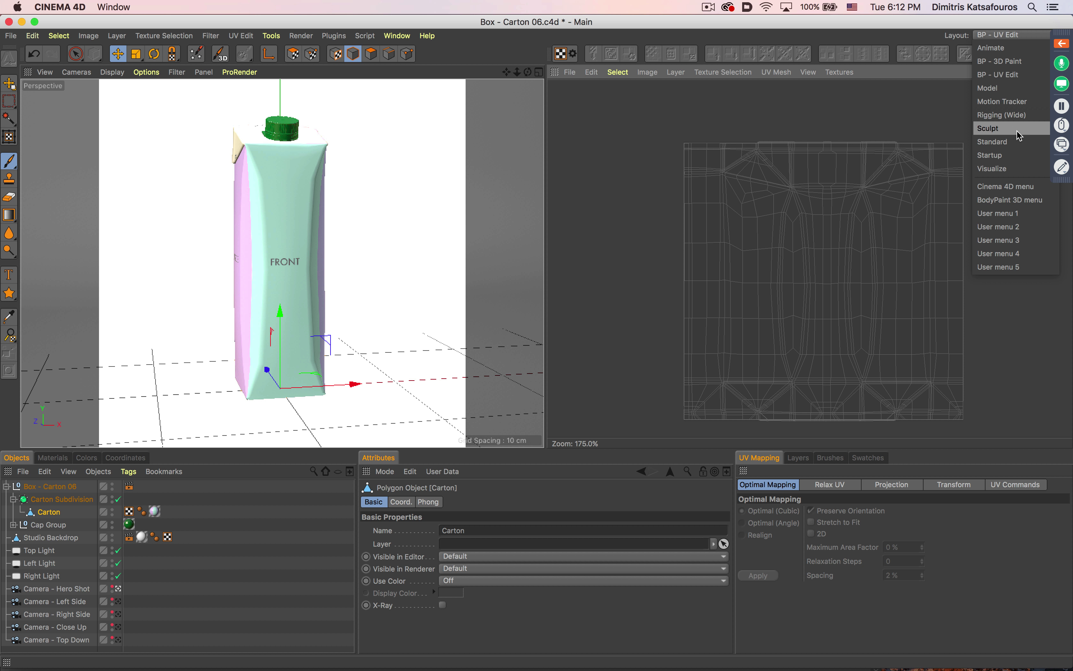
{"action": "left_click", "coordinate": [1018, 142]}
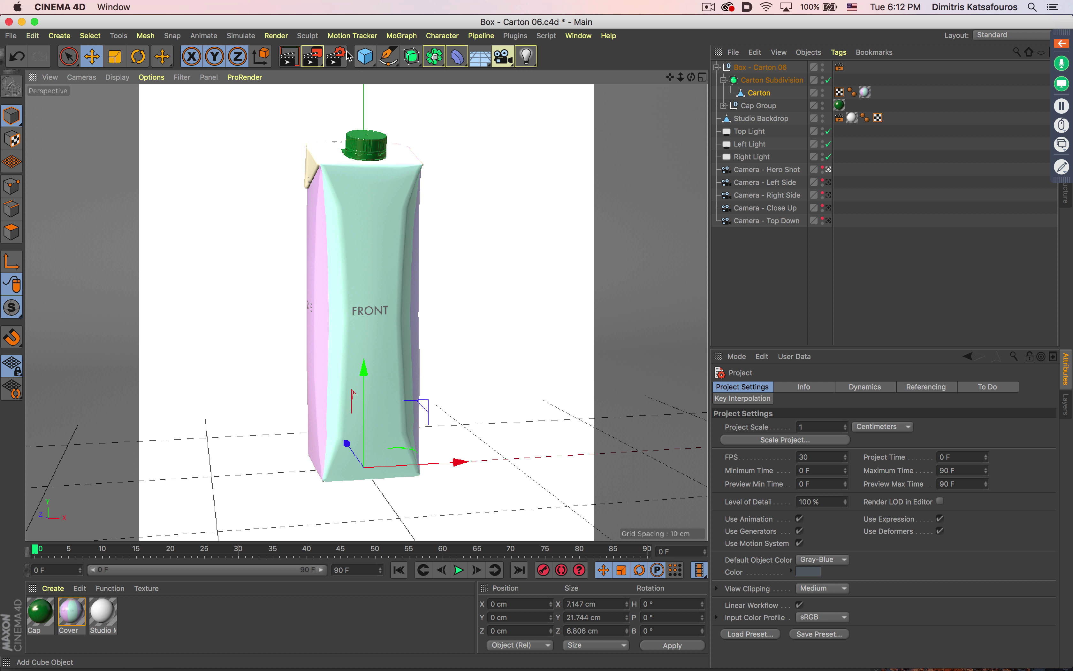
Render the carton scene to the Picture Viewer and shrink the viewer window so the object list is uncovered
{"action": "left_click", "coordinate": [314, 58]}
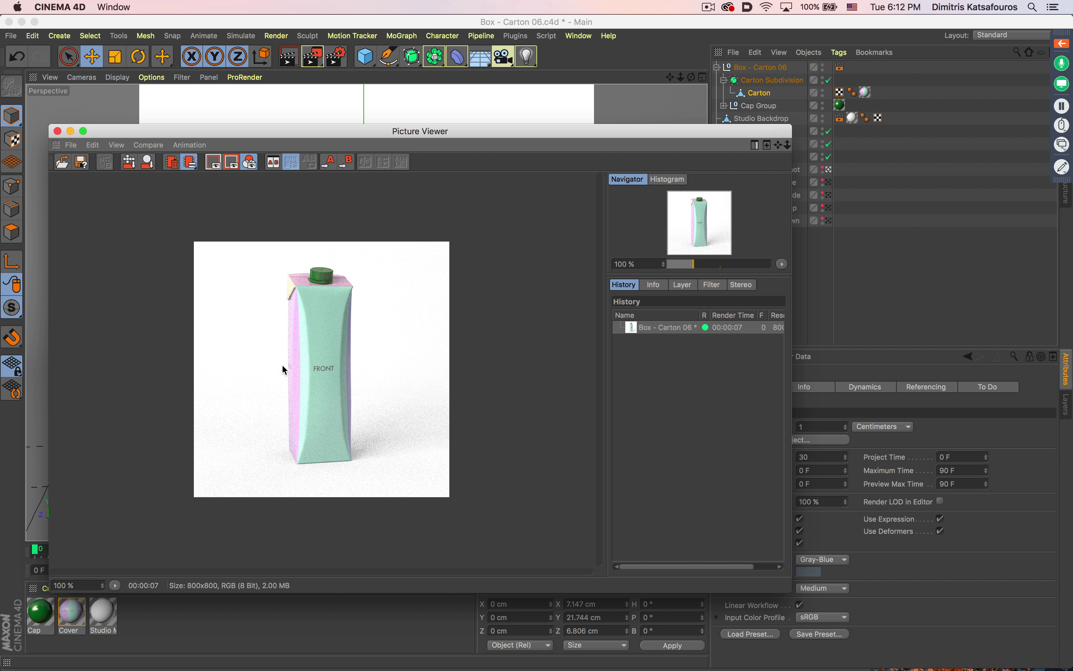
{"action": "left_click_drag", "start_coordinate": [790, 587], "coordinate": [654, 579]}
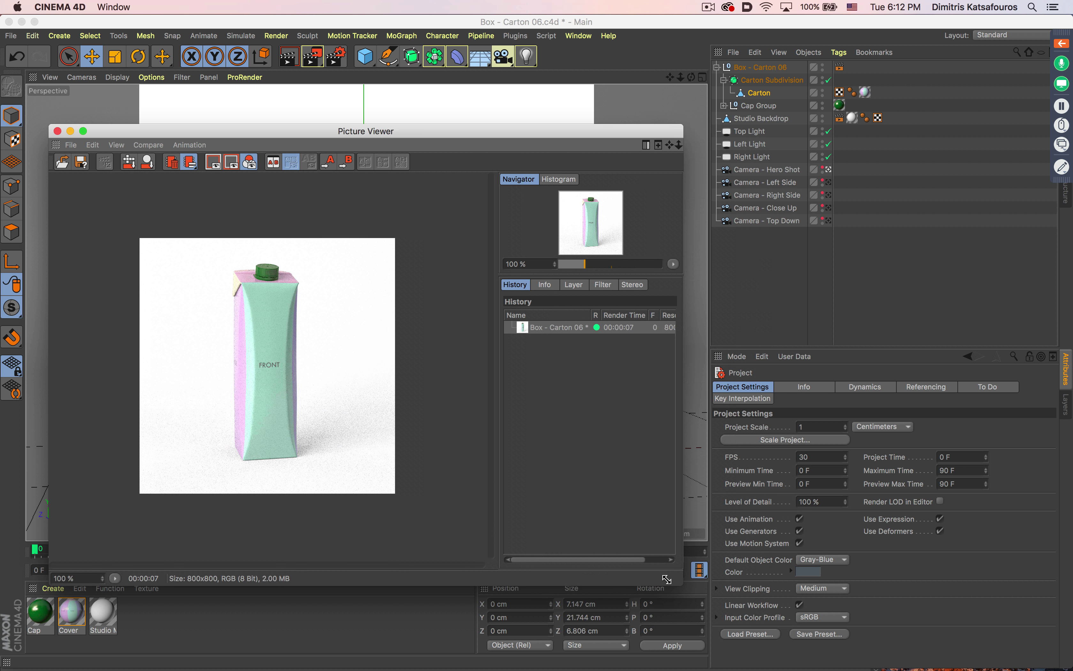
Set the shadow type of Top Light and Left Light to None and render the scene again to the Picture Viewer
{"action": "left_click", "coordinate": [753, 133]}
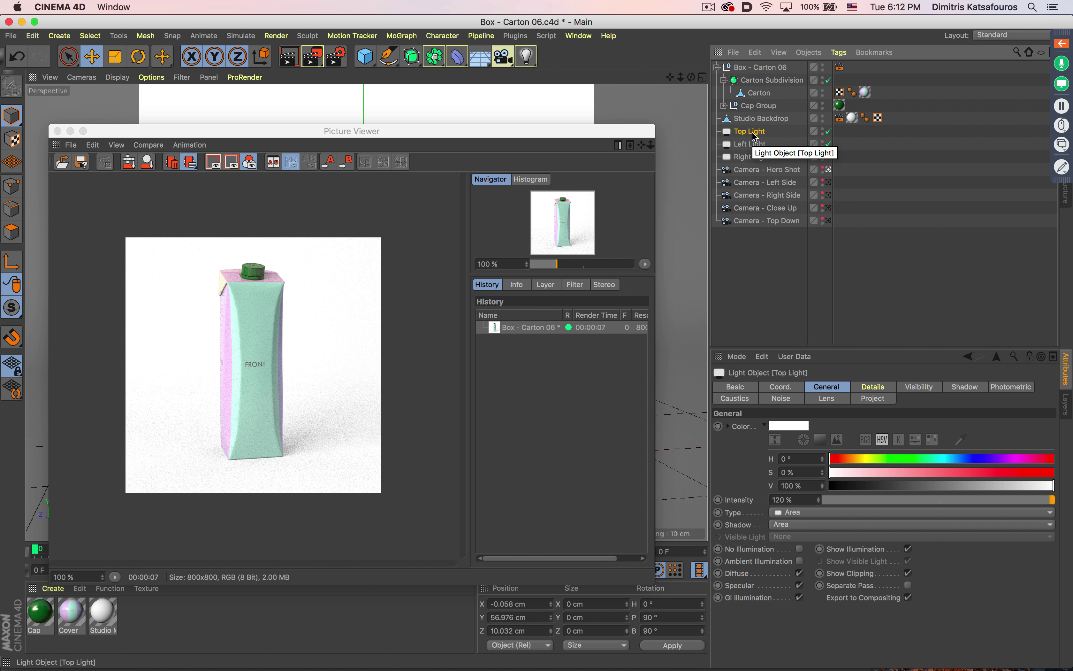
{"action": "left_click", "coordinate": [756, 146], "text": "shift"}
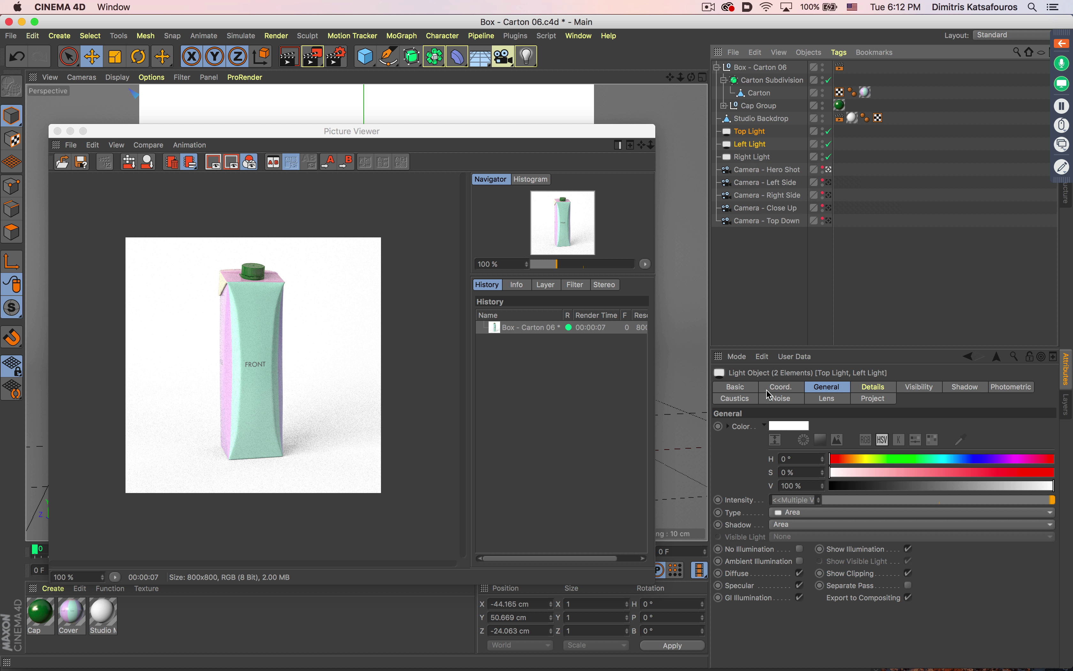
{"action": "left_click", "coordinate": [797, 514]}
{"action": "left_click", "coordinate": [773, 513]}
{"action": "left_click", "coordinate": [796, 526]}
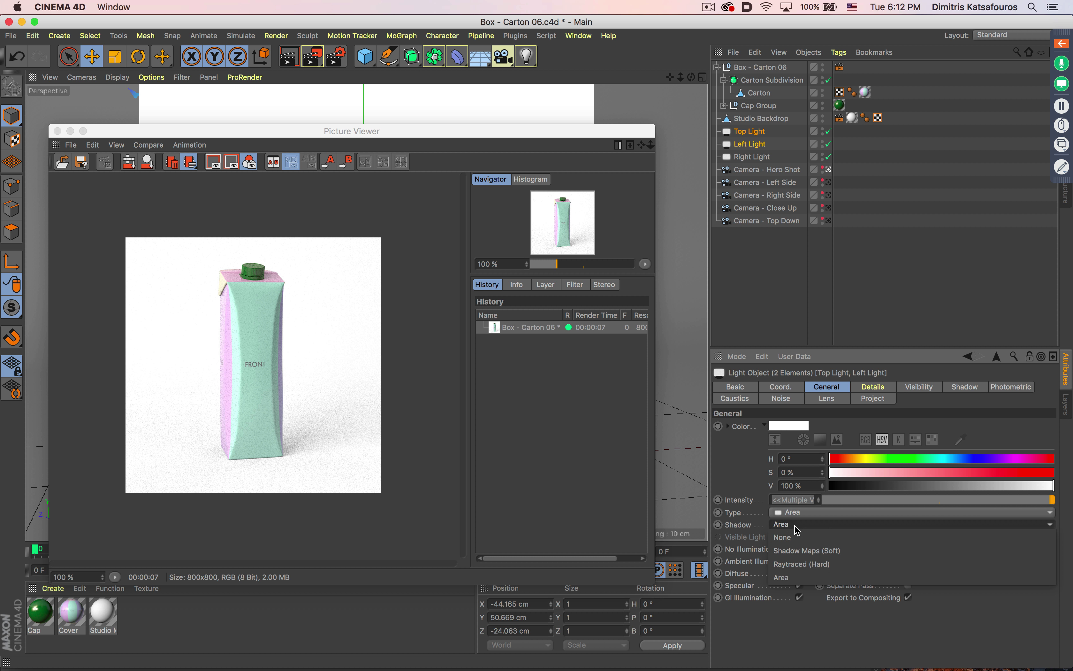
{"action": "left_click", "coordinate": [799, 542]}
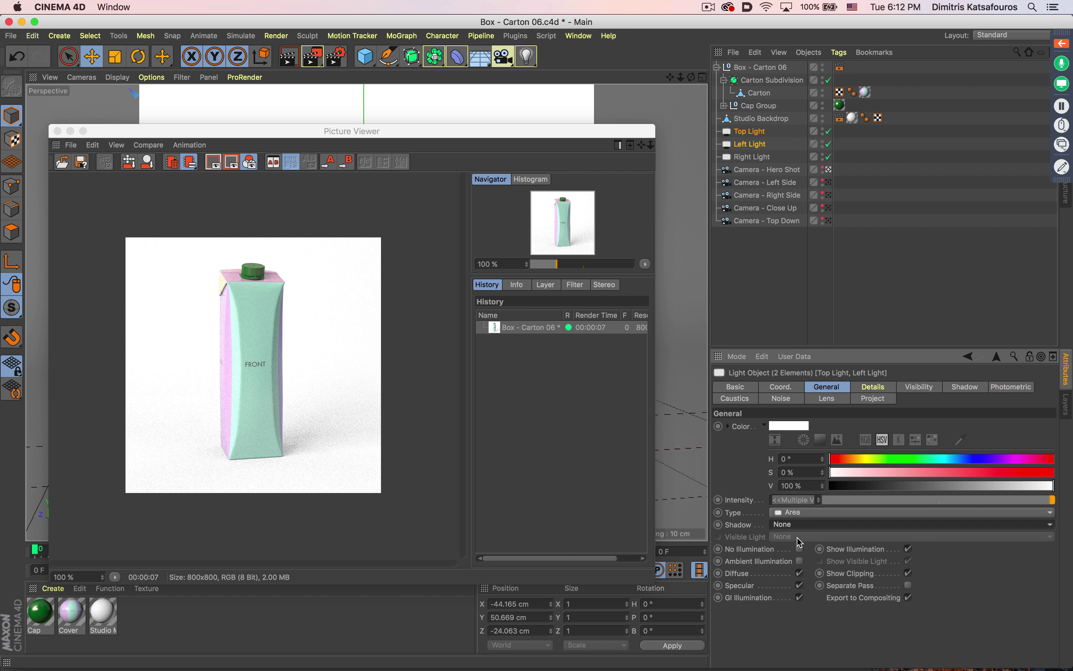
{"action": "left_click", "coordinate": [319, 52]}
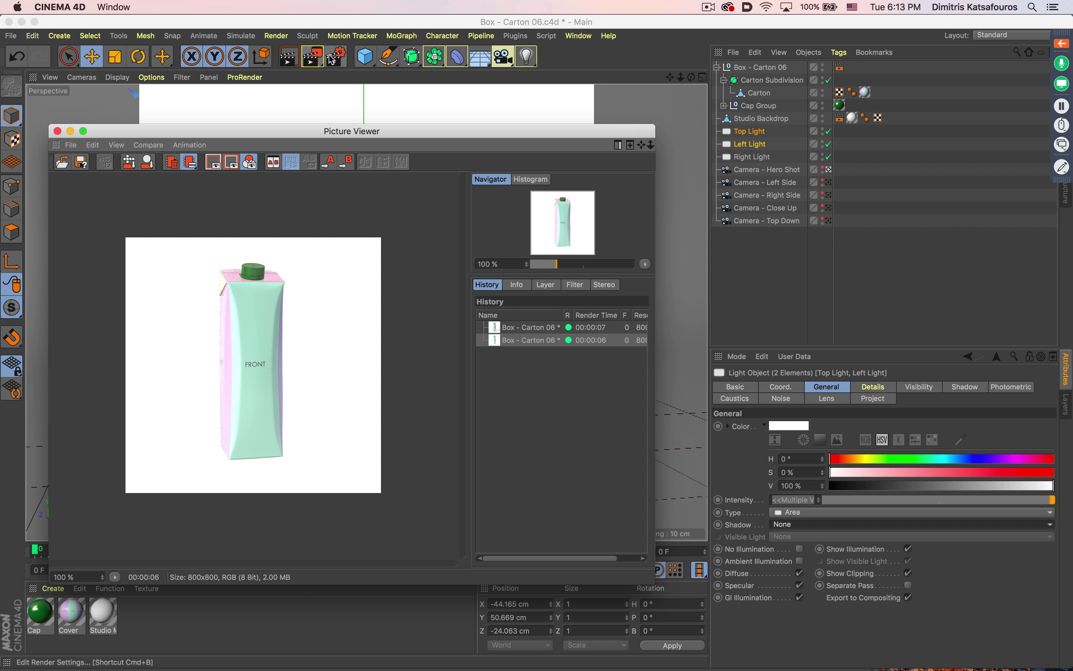
Switch the render settings to the Standard renderer and set Anti-Aliasing to None
{"action": "left_click", "coordinate": [332, 60]}
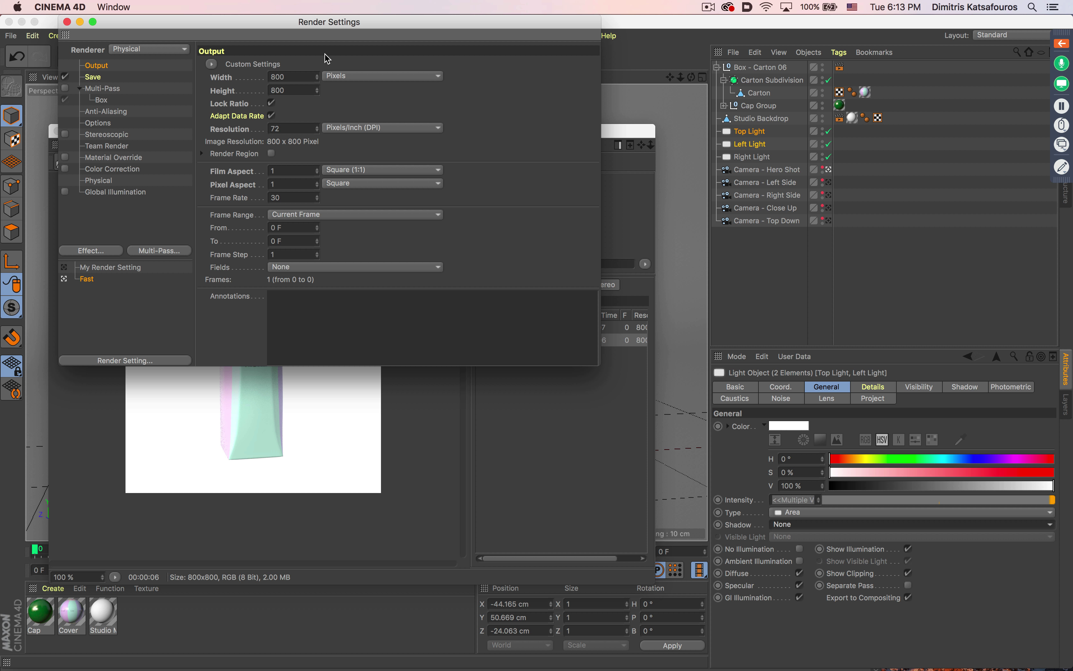
{"action": "left_click", "coordinate": [173, 48]}
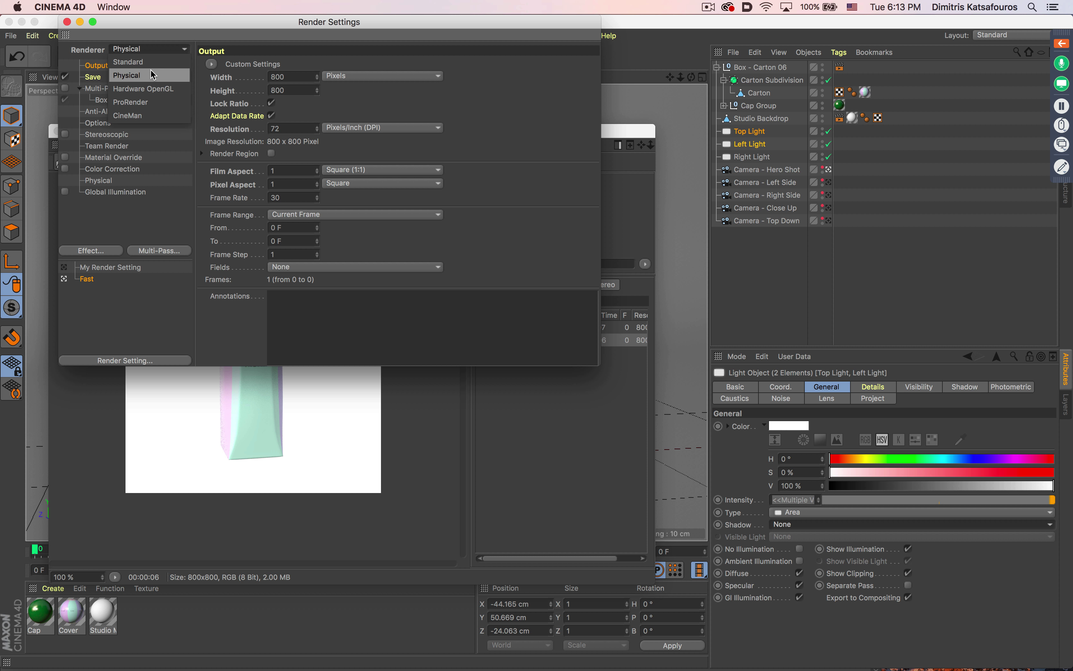
{"action": "left_click", "coordinate": [152, 60]}
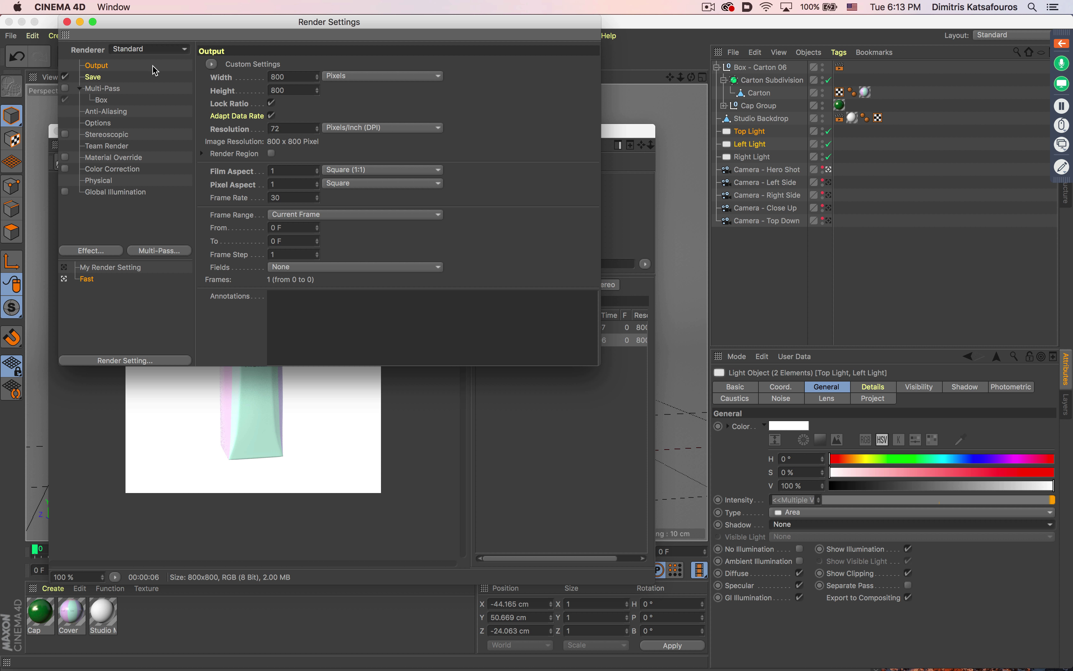
{"action": "left_click", "coordinate": [109, 112]}
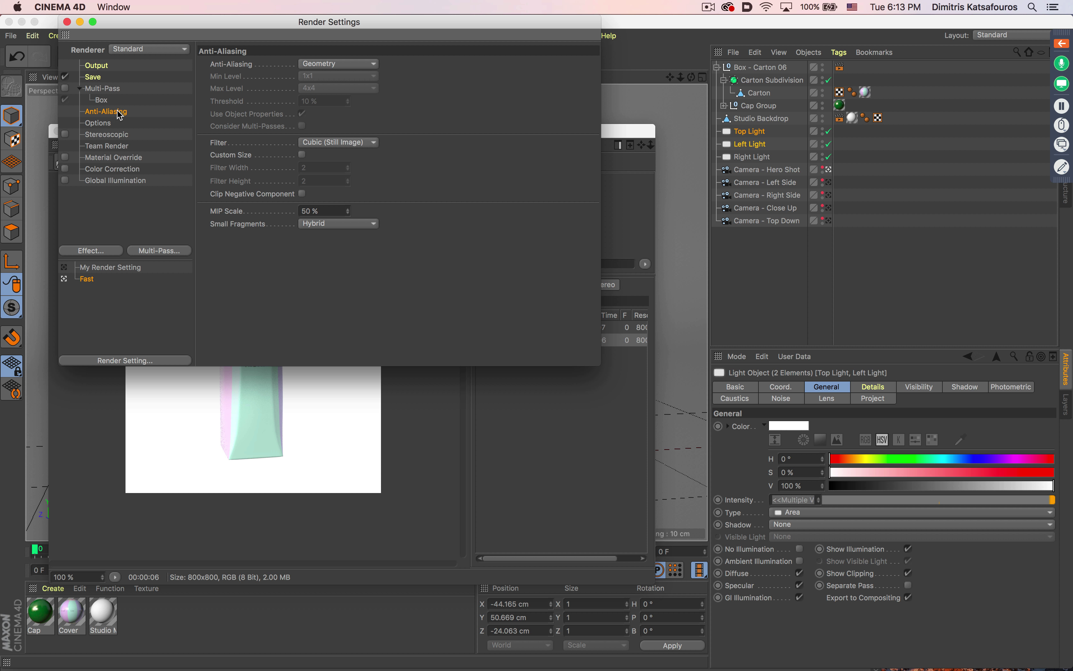
{"action": "left_click", "coordinate": [329, 64]}
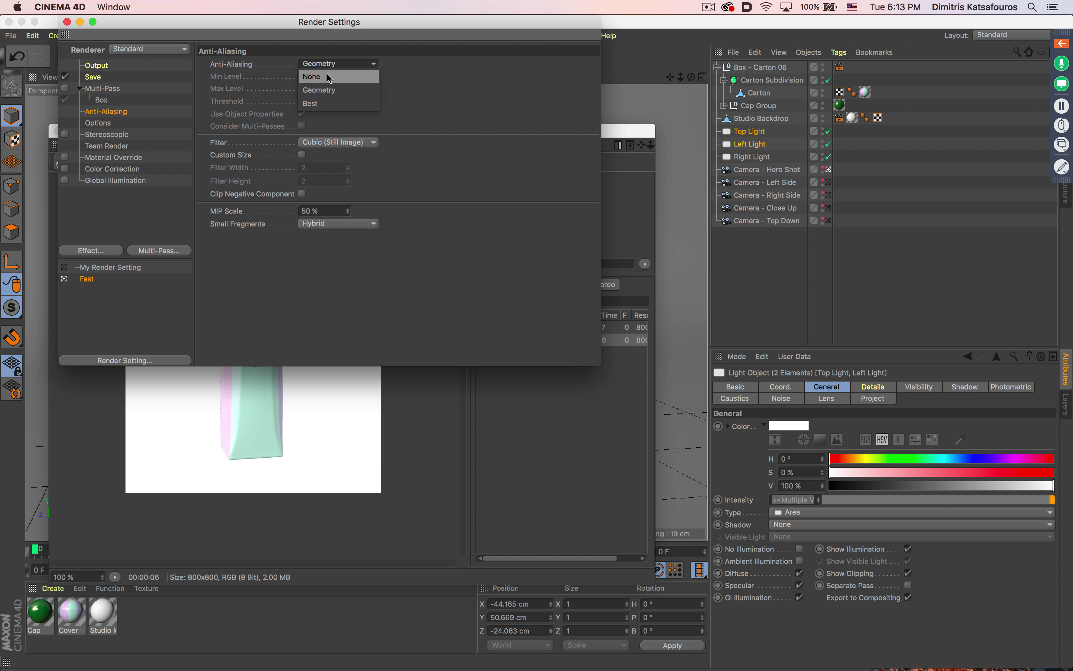
{"action": "left_click", "coordinate": [327, 75]}
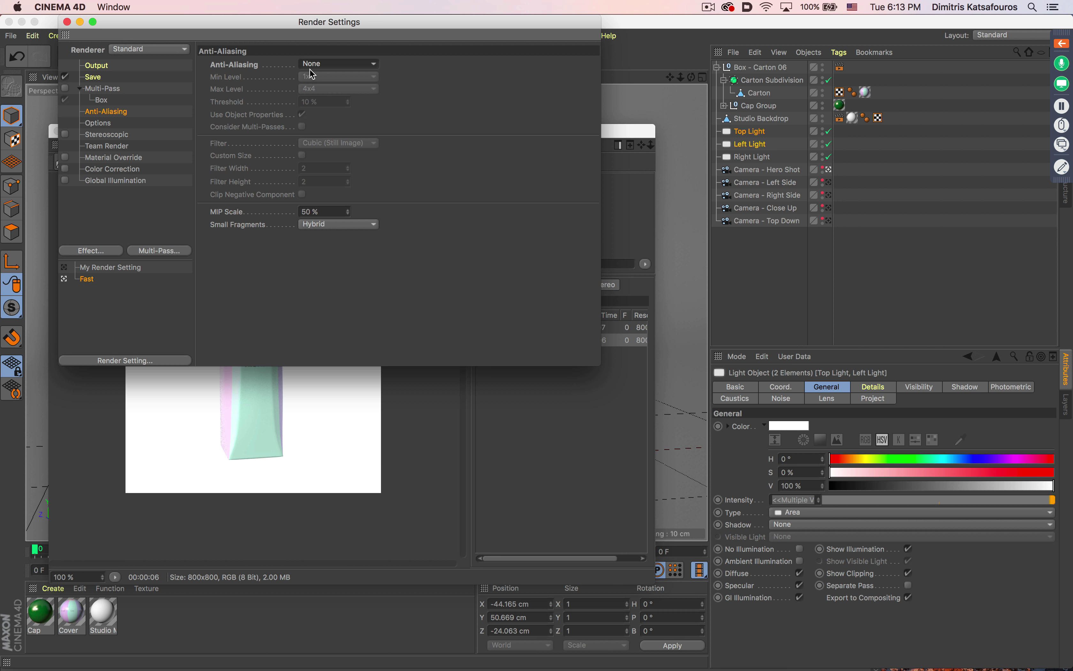
{"action": "left_click", "coordinate": [67, 21]}
Set the render output width to 400 pixels with the ratio locked and close the render settings
{"action": "left_click", "coordinate": [337, 56]}
{"action": "left_click", "coordinate": [96, 66]}
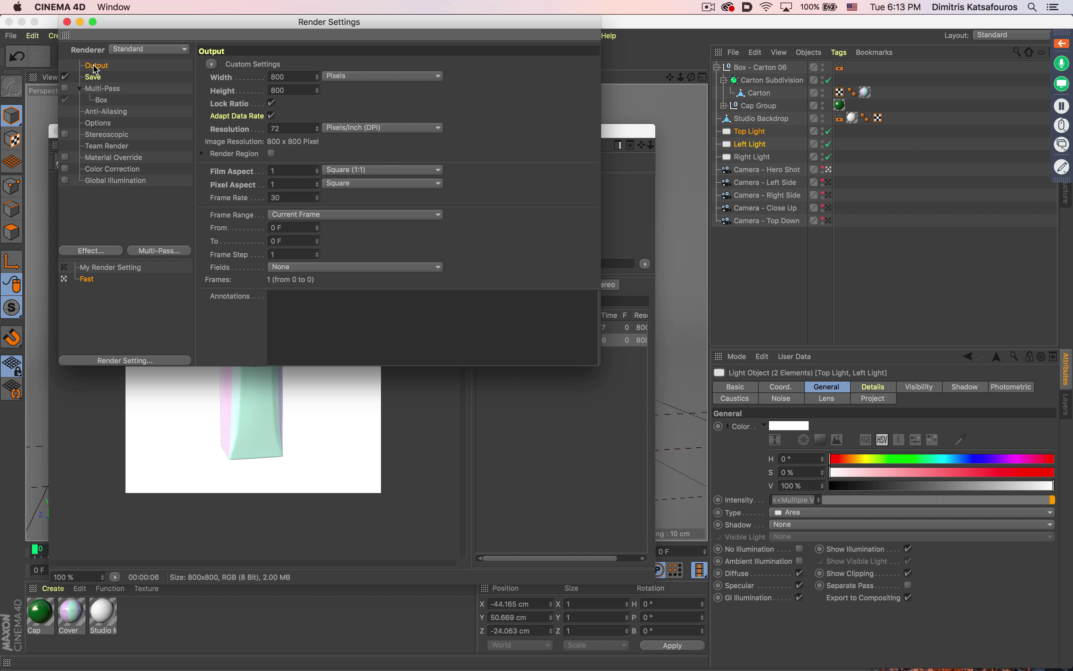
{"action": "double_click", "coordinate": [284, 76]}
{"action": "type", "text": "400"}
{"action": "left_click", "coordinate": [67, 22]}
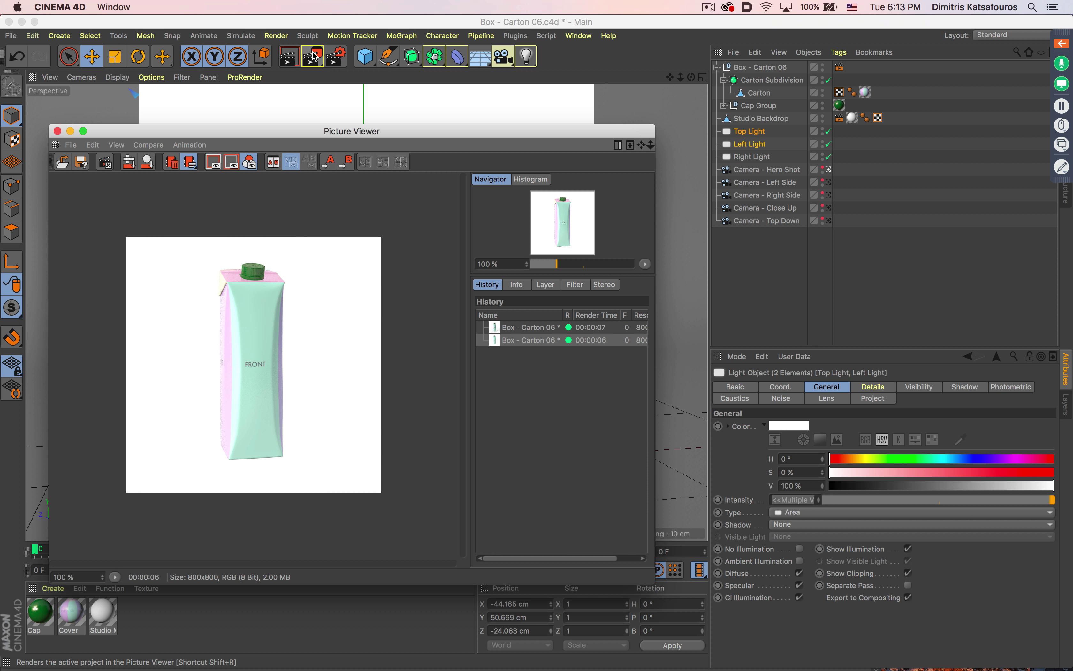
Render the scene with the reduced settings and compare the new image with the first render in the Picture Viewer history
{"action": "left_click", "coordinate": [312, 56]}
{"action": "scroll", "coordinate": [260, 309], "scroll_direction": "down", "scroll_amount": 3}
{"action": "scroll", "coordinate": [260, 310], "scroll_direction": "up", "scroll_amount": 8}
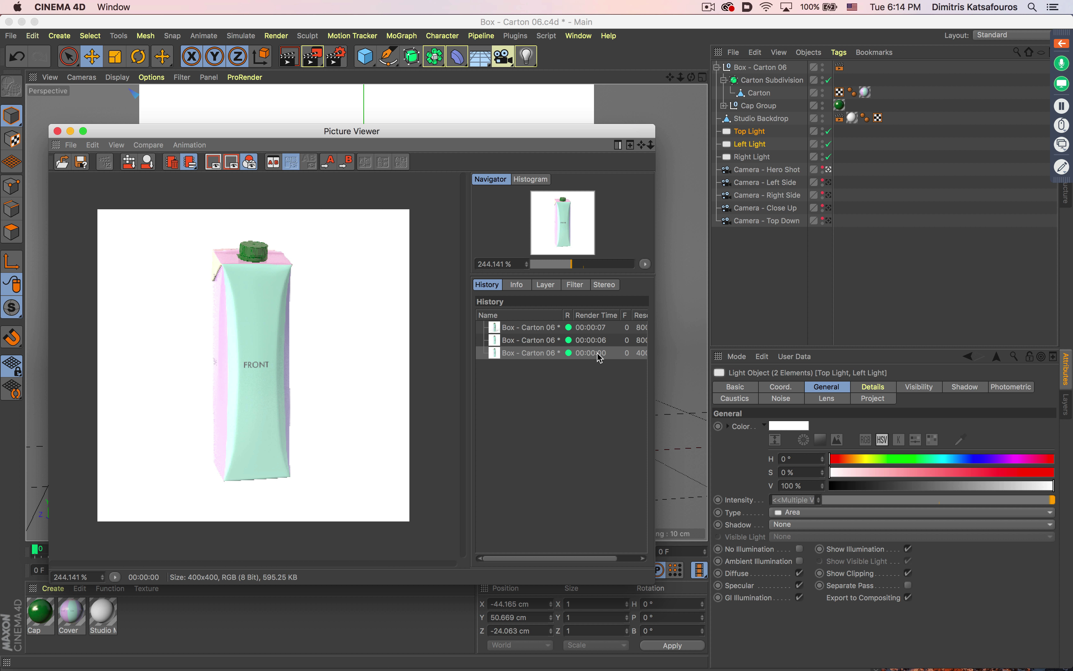
{"action": "left_click", "coordinate": [594, 329]}
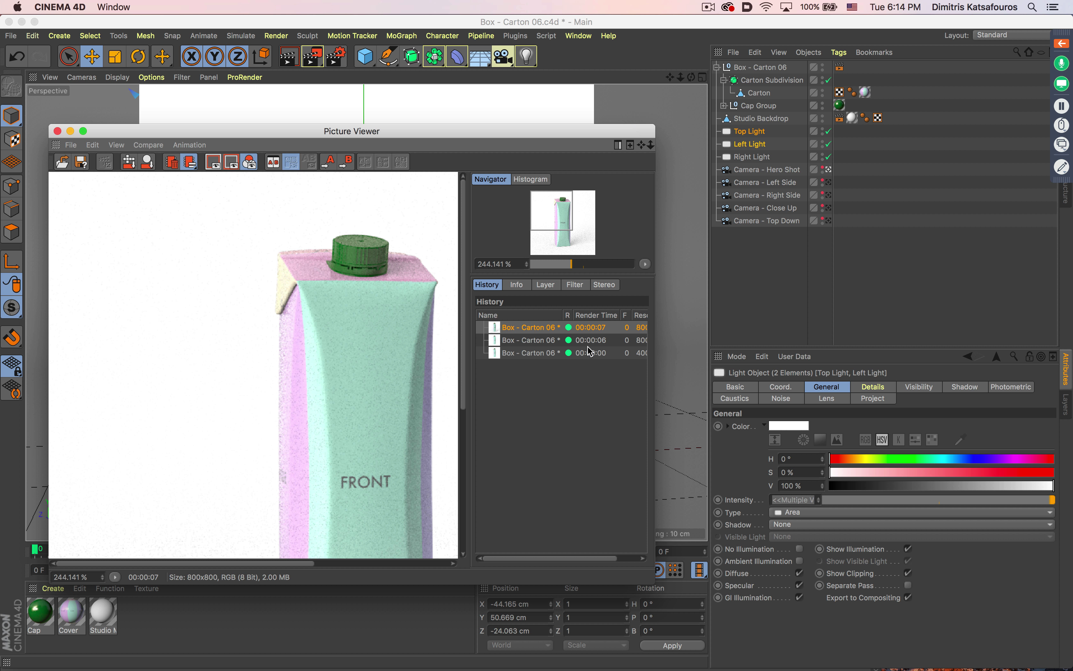
{"action": "left_click", "coordinate": [590, 352]}
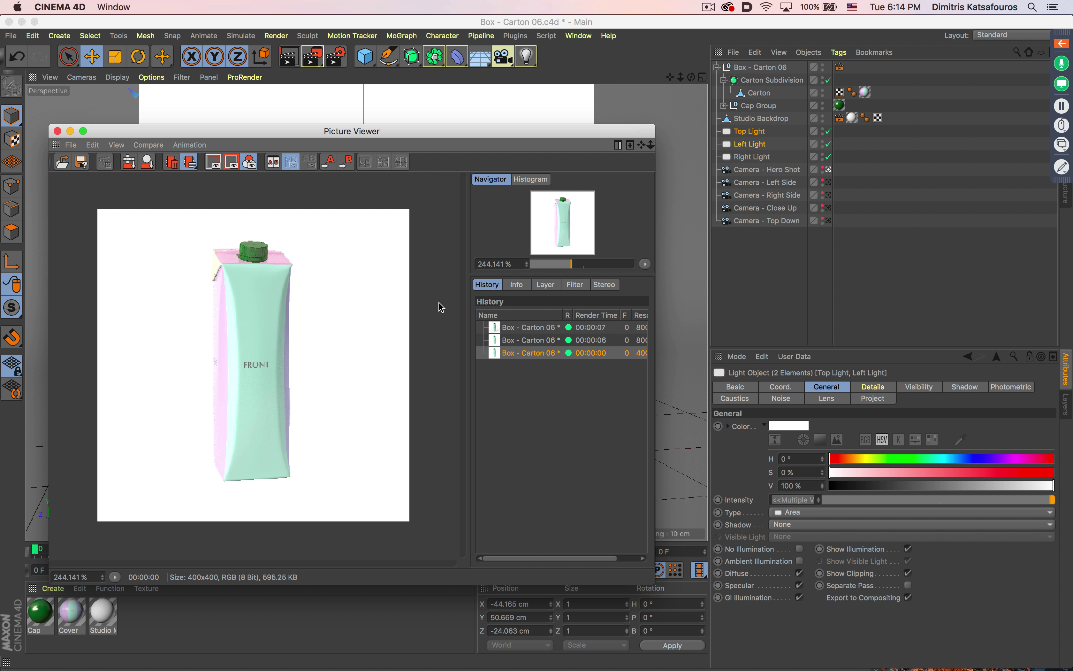